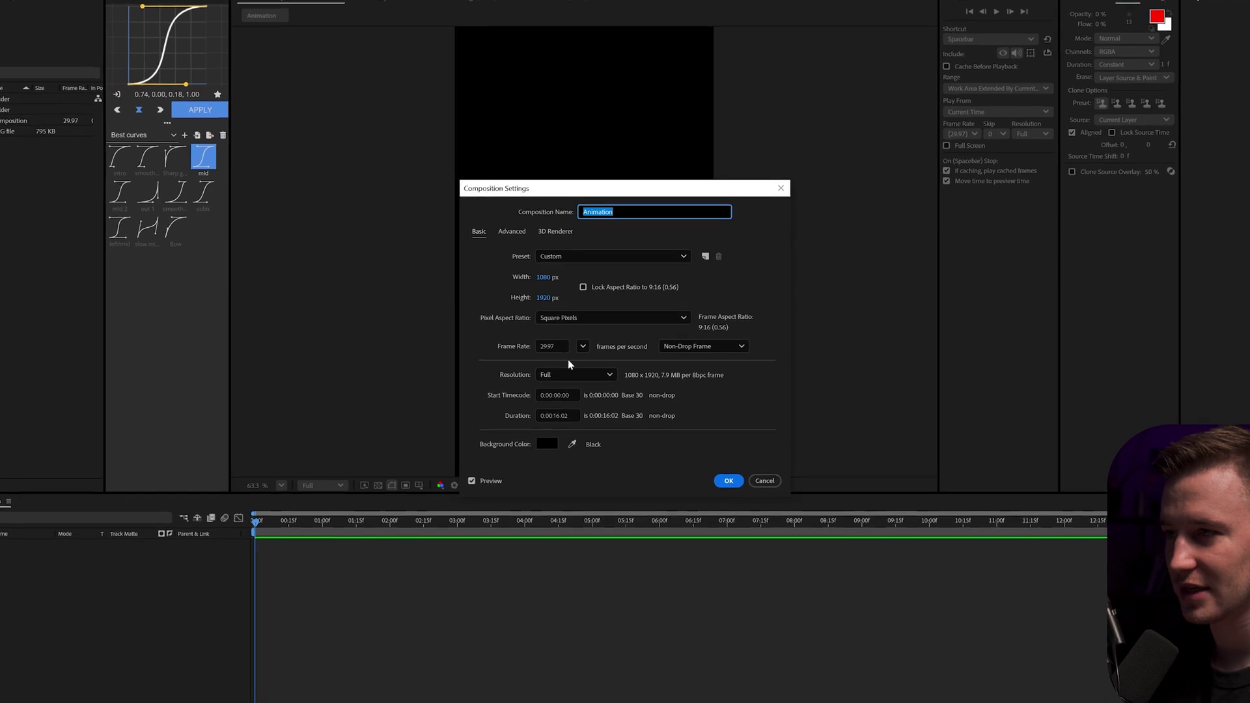
Add the Car image to the 1080 x 1920 Animation composition and scale it down to 15.4%
click(724, 475)
drag(13, 134, 81, 633)
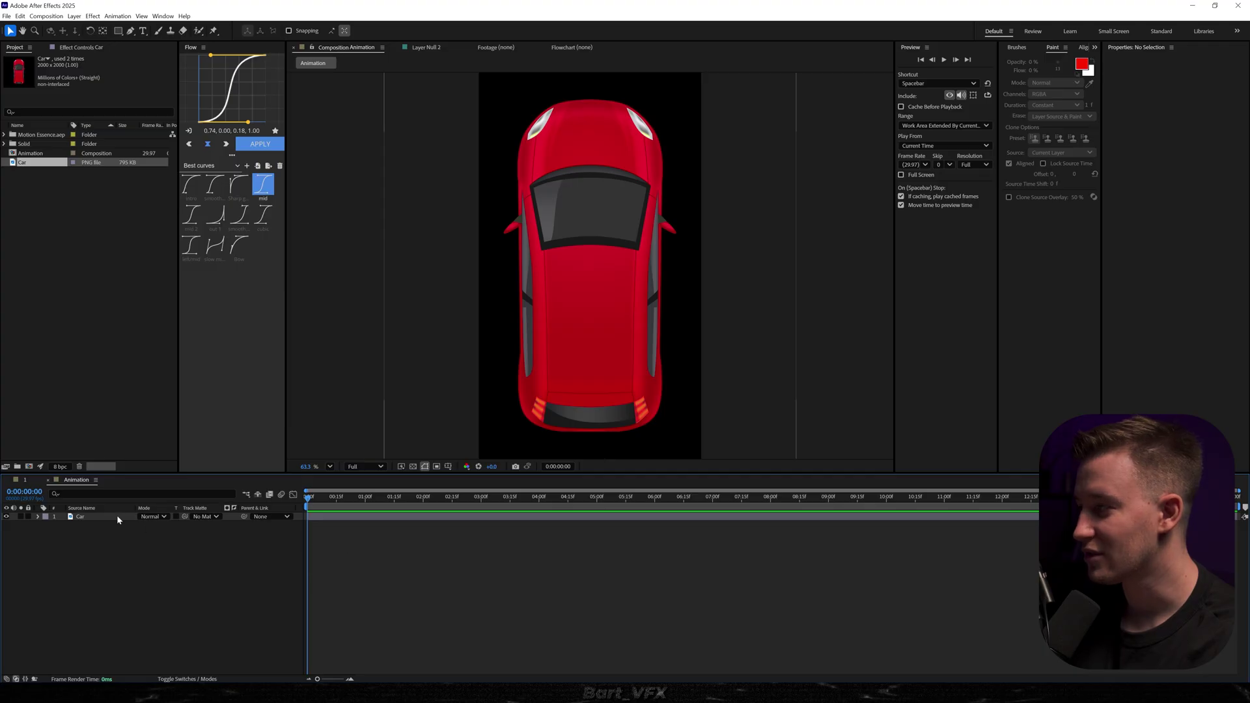
click(116, 514)
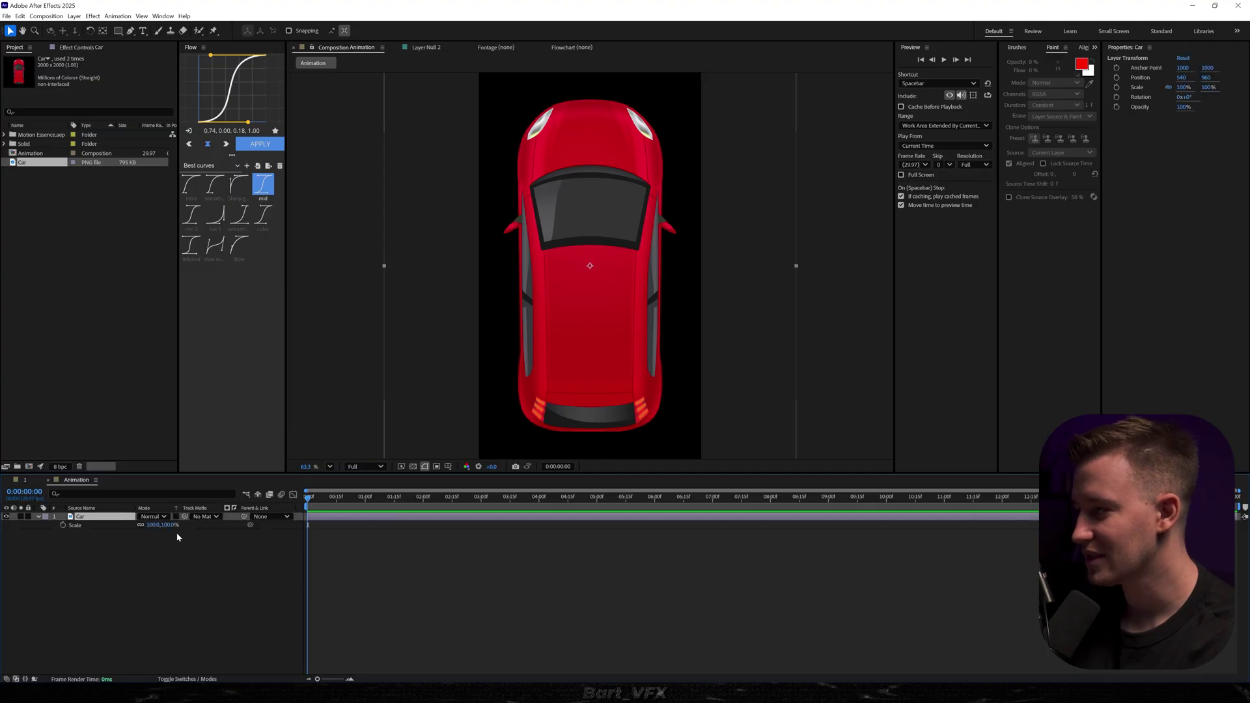
drag(159, 525, 104, 525)
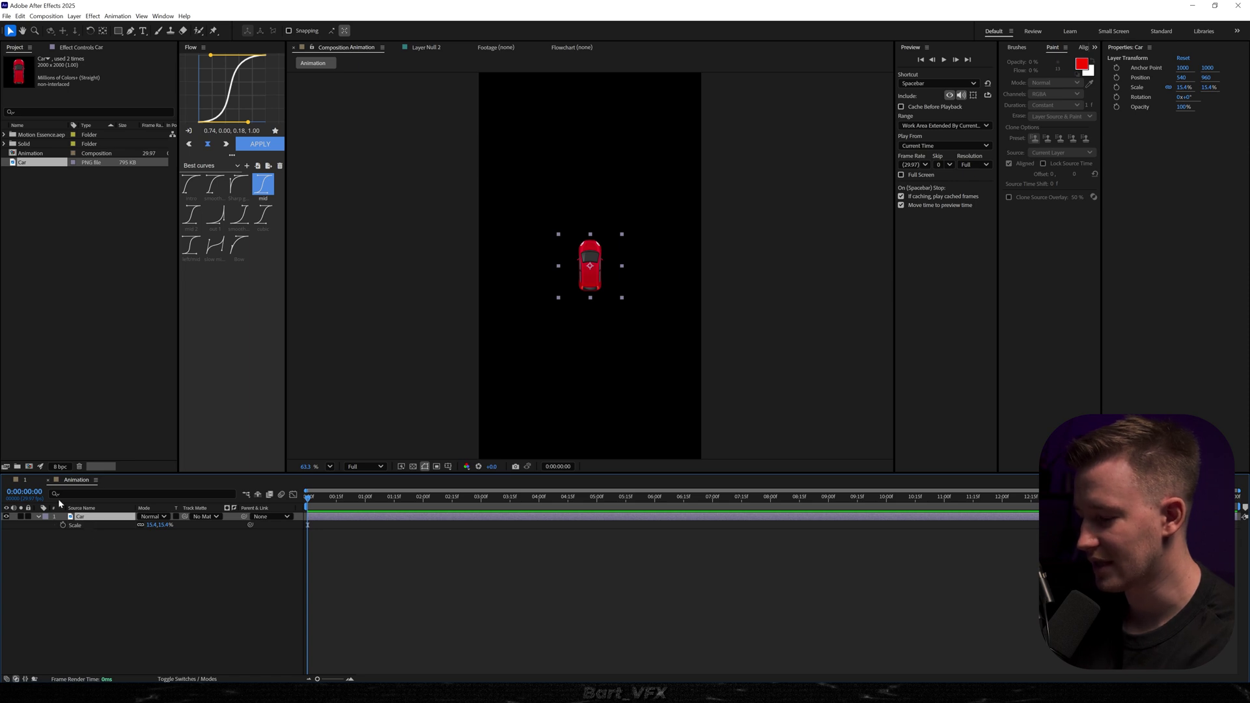
Apply the Tint effect to the Car layer to turn it greyscale
key(ctrl+space)
text(tint)
key(Return)
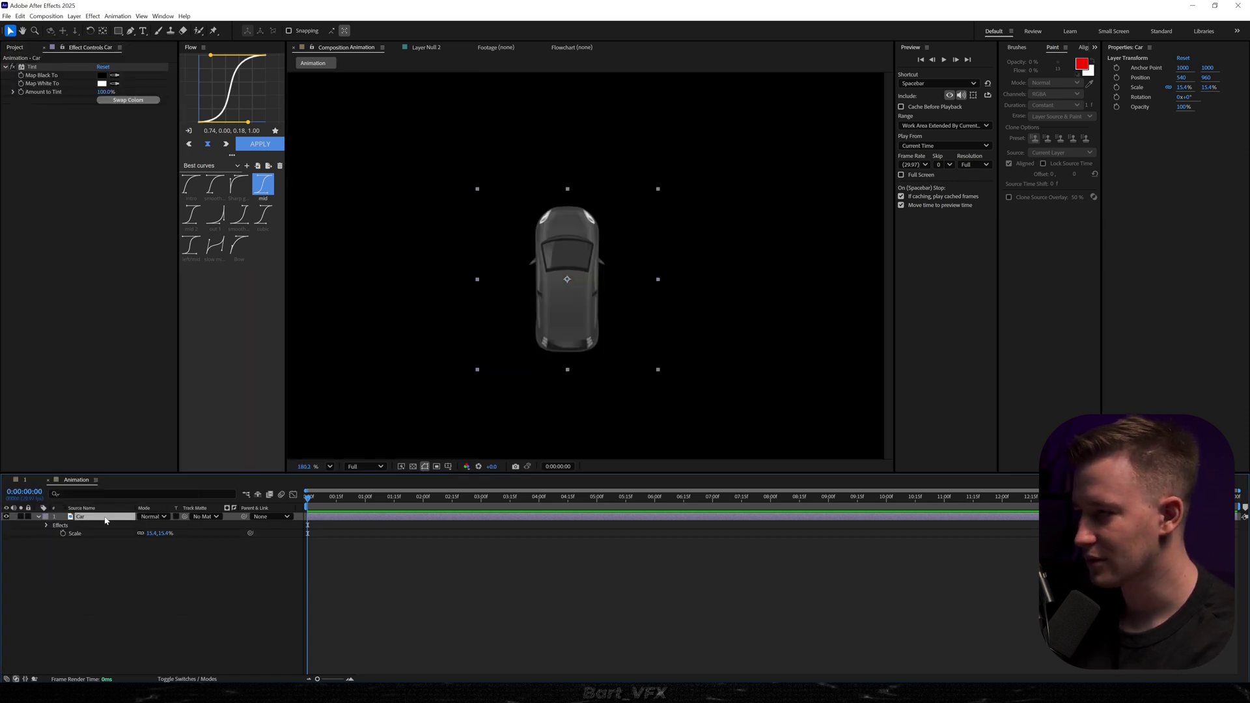
Pre-compose the Car layer as "Car", moving all attributes into the new composition
right_click(105, 520)
click(130, 457)
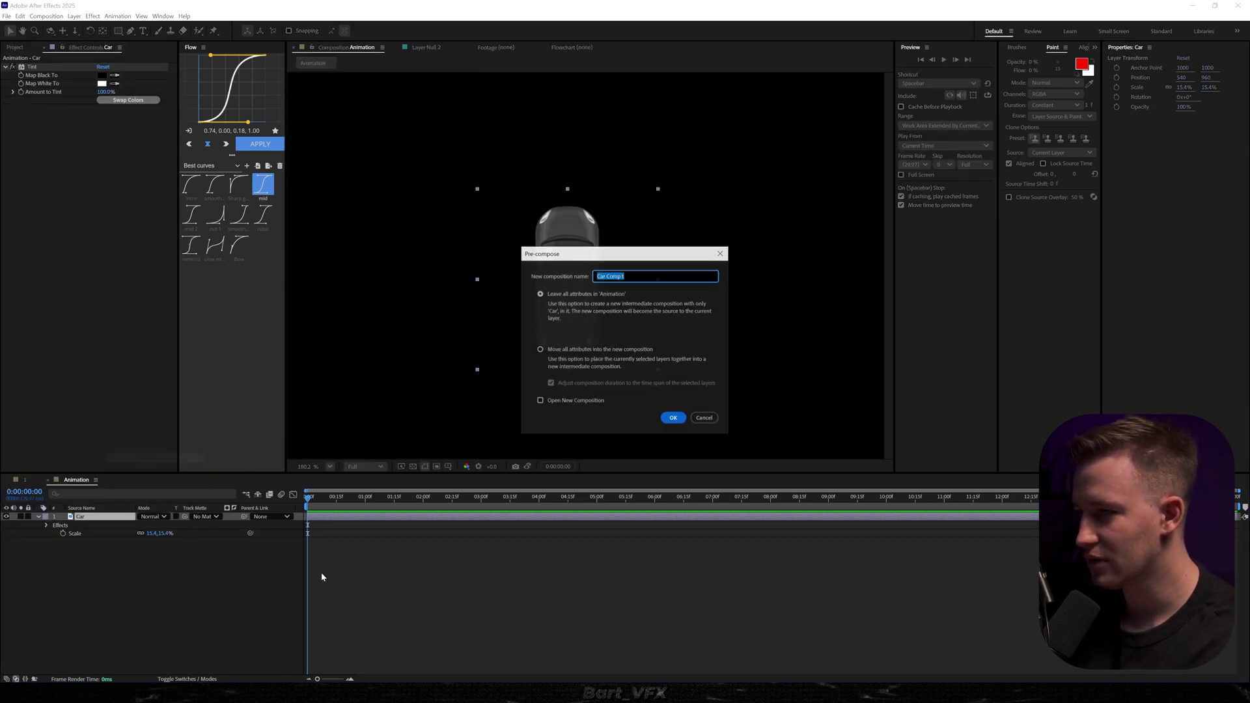
click(540, 351)
click(640, 276)
text(Car)
key(Return)
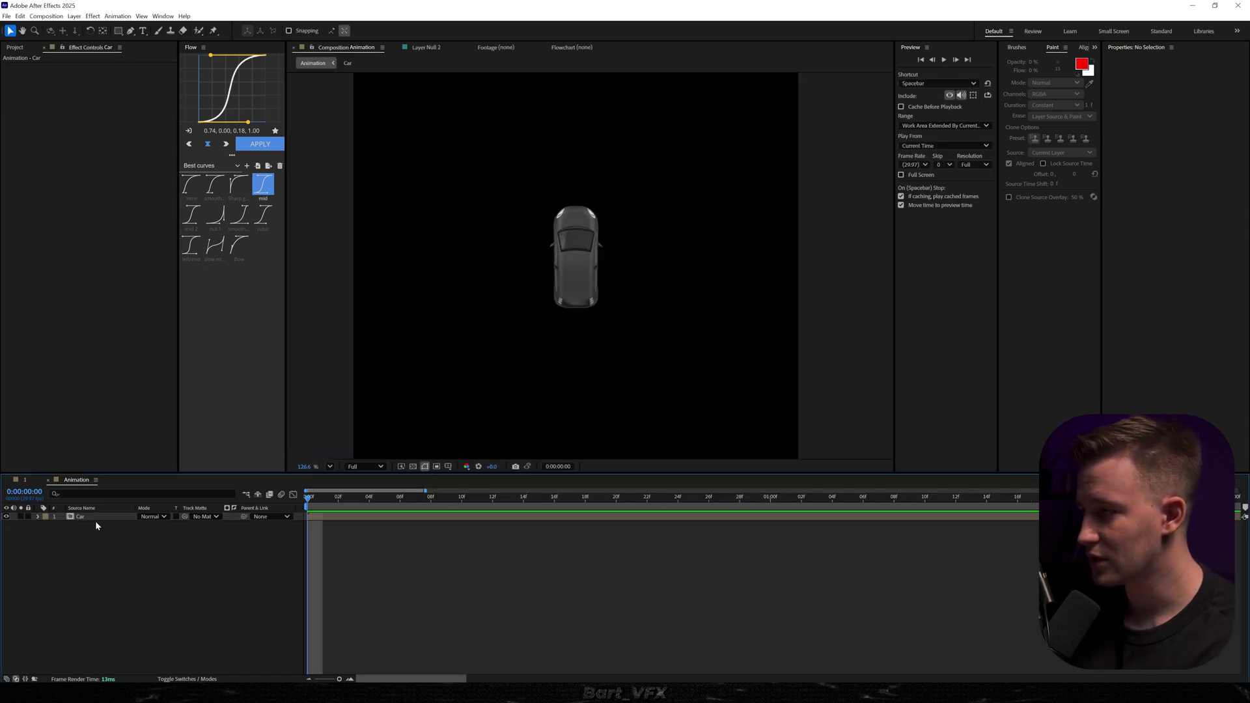
Animate the Car layer's scale up to 100% with keyframes at frames 0 and 3, and preview it
key(s)
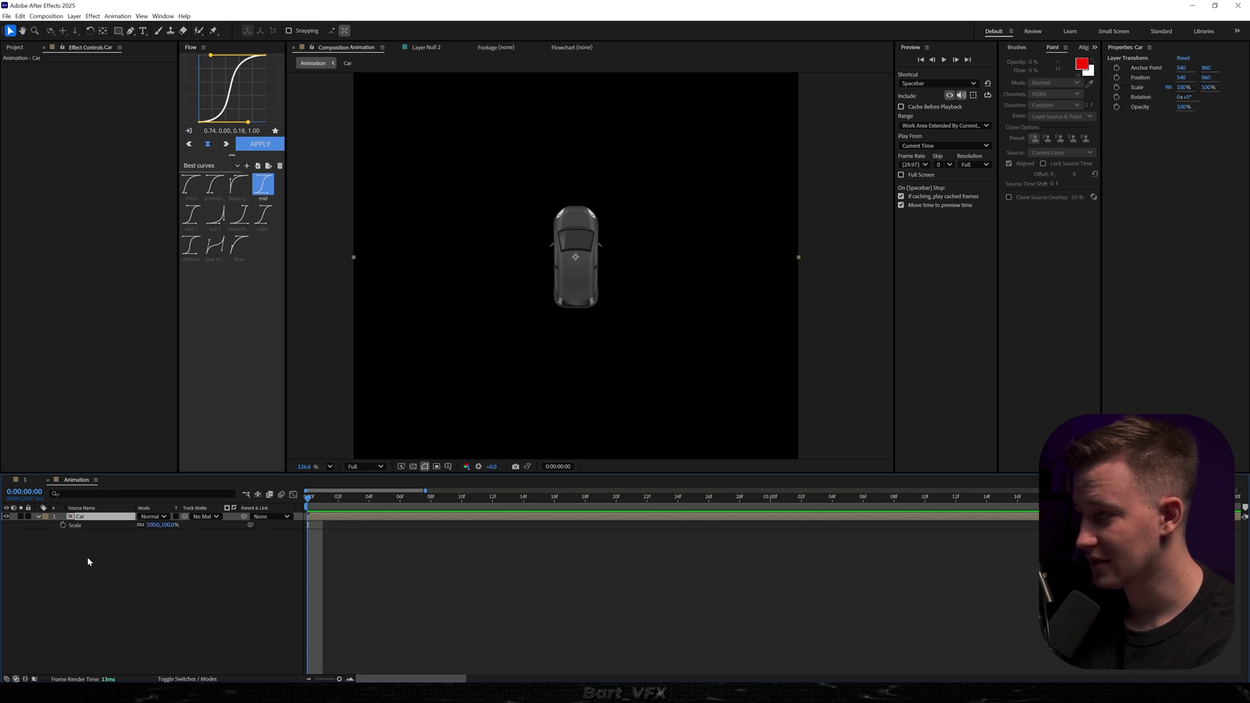
click(63, 525)
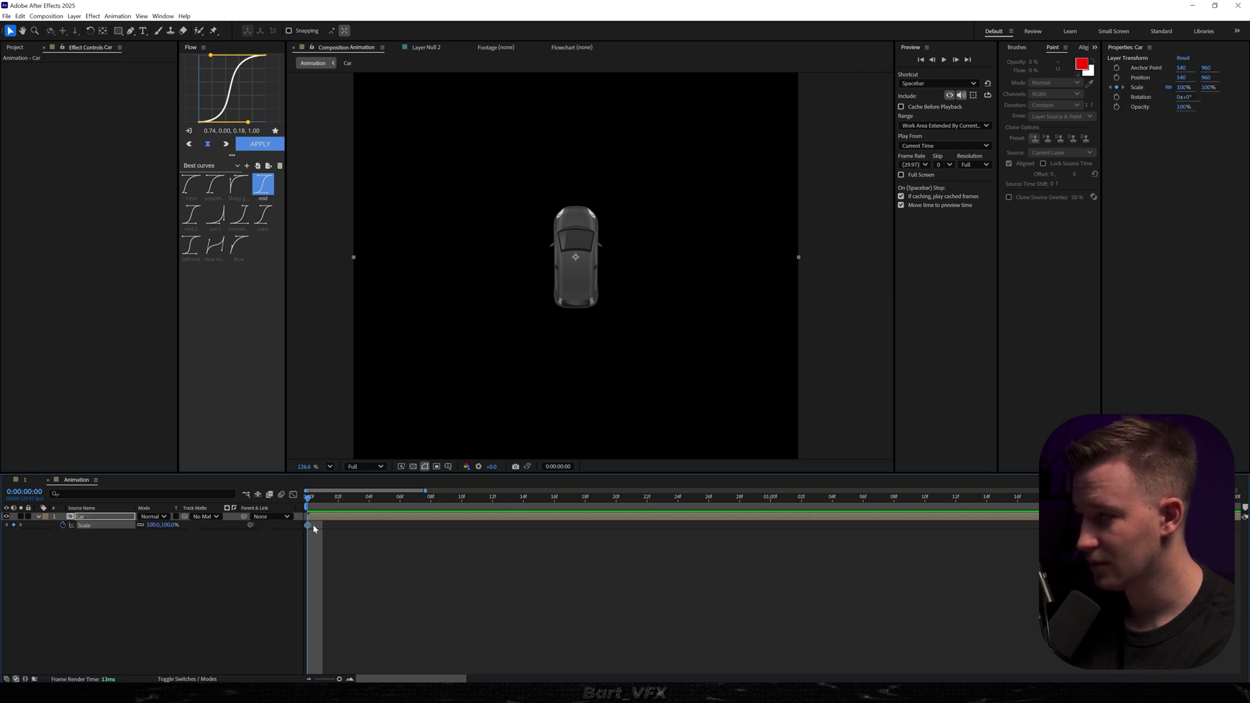
click(319, 529)
drag(313, 525, 352, 525)
click(326, 529)
key(Return)
key(space)
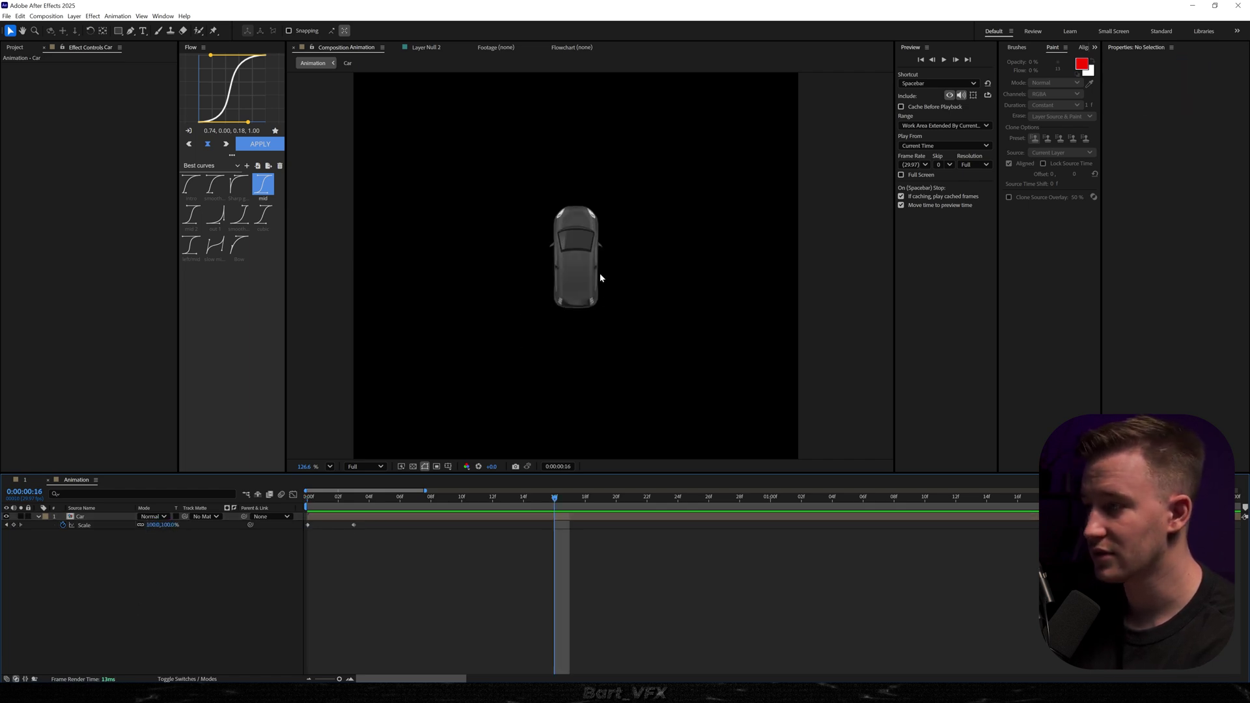
Replace the Scale property's default expression with the copied bounce expression based on numKeys, and preview the motion
alt+click(62, 525)
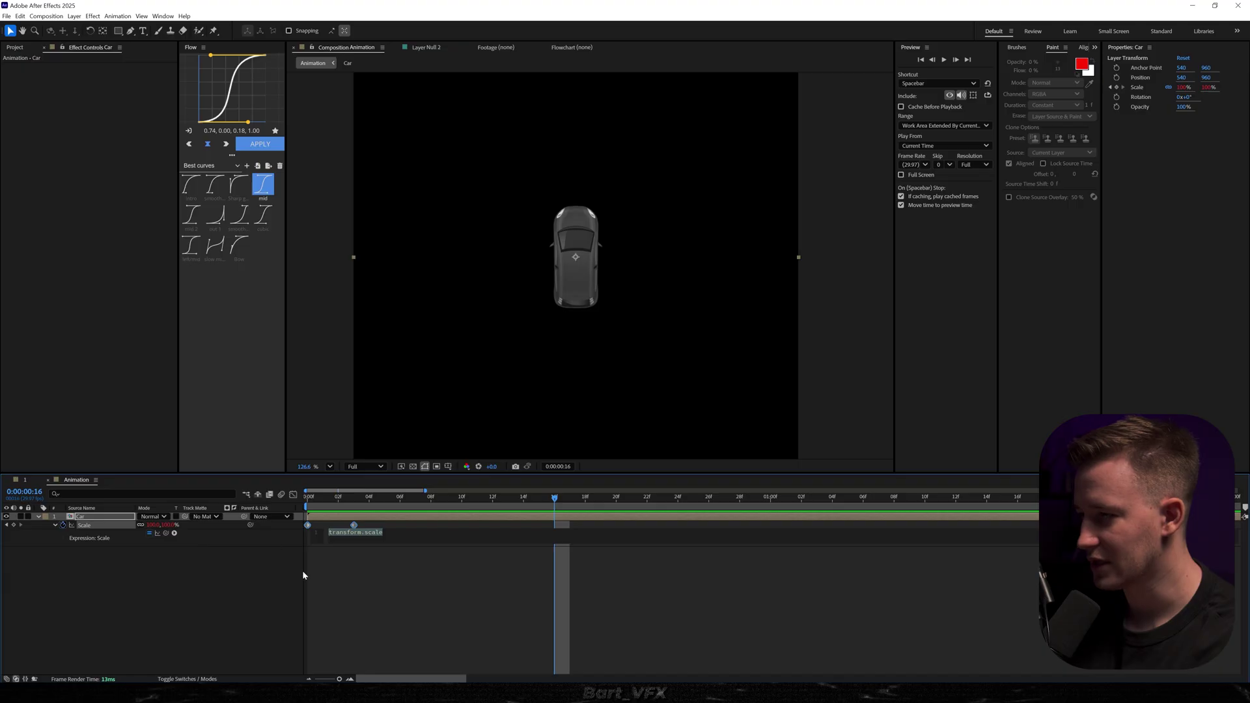
click(344, 588)
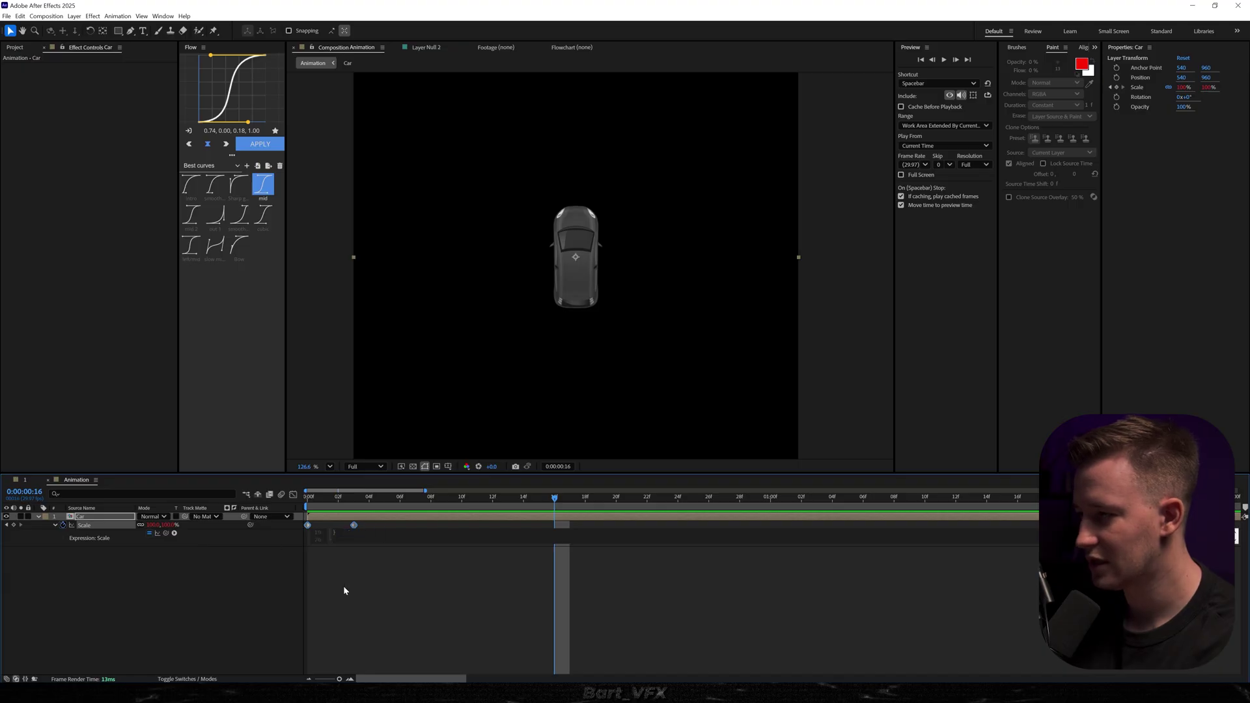
key(ctrl+v)
click(449, 597)
key(space)
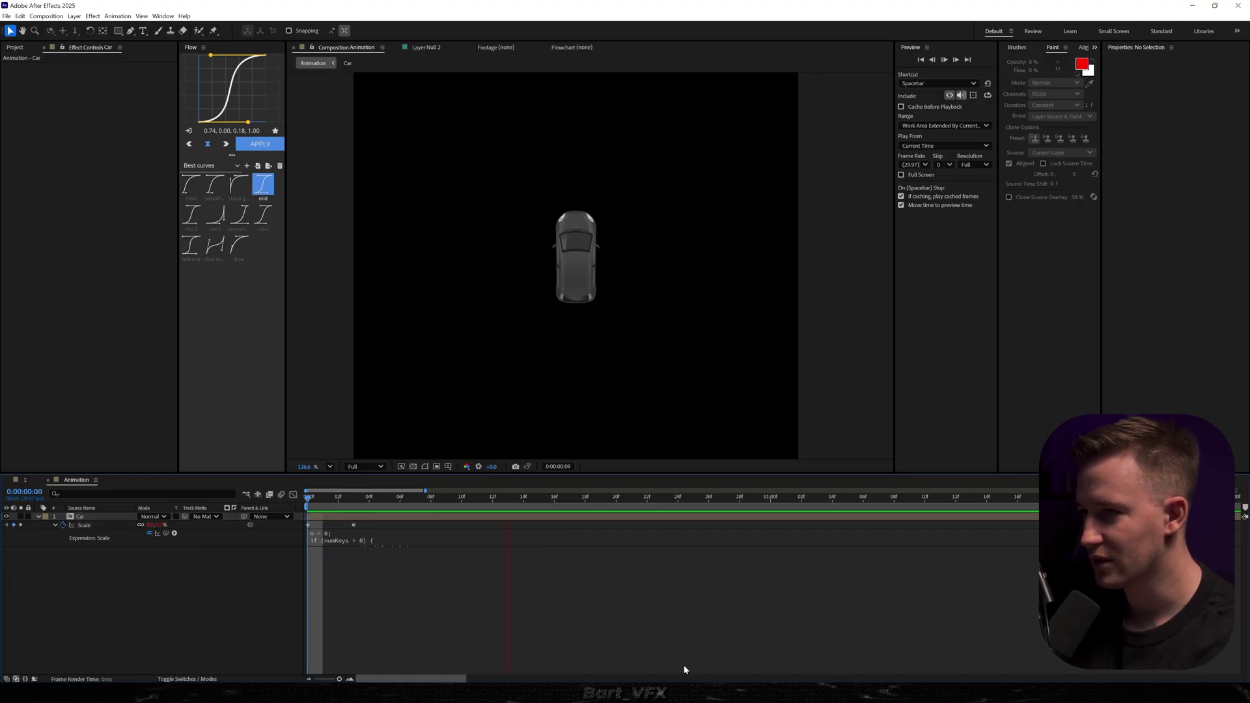
Open the Car pre-composition, scale the car image down slightly, and preview the result in the Animation composition
double_click(78, 516)
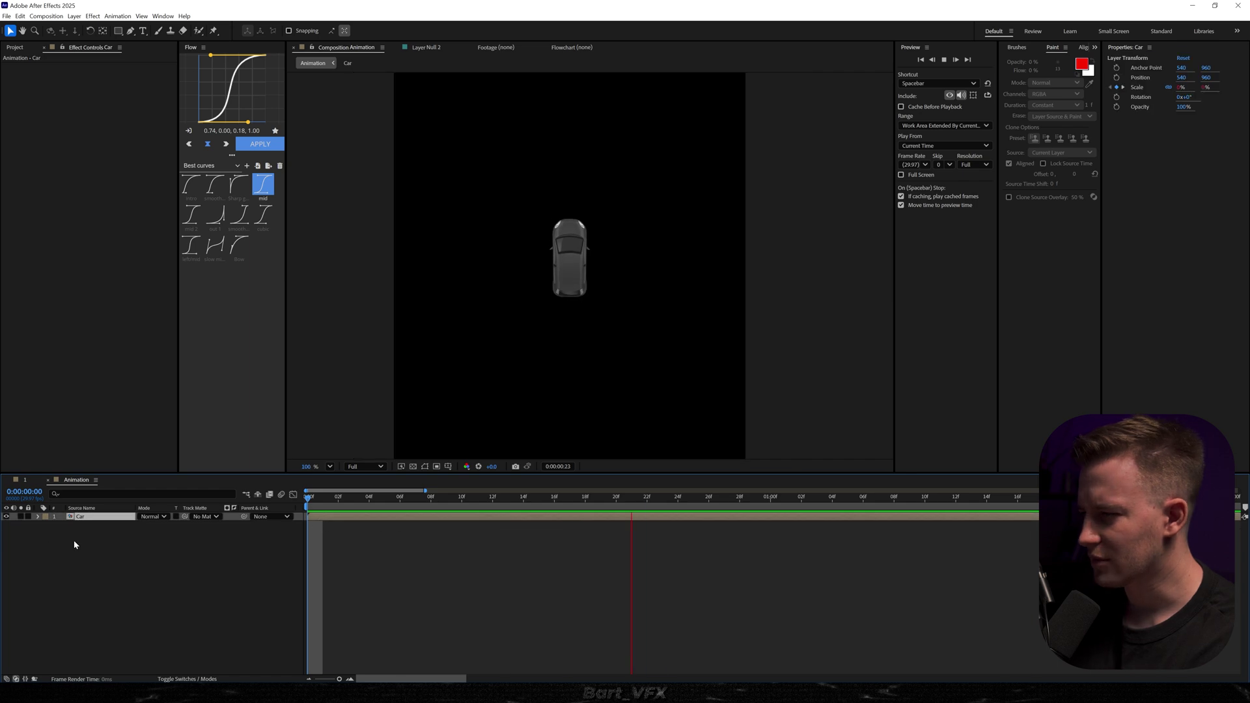
click(109, 519)
drag(152, 528, 136, 527)
click(241, 575)
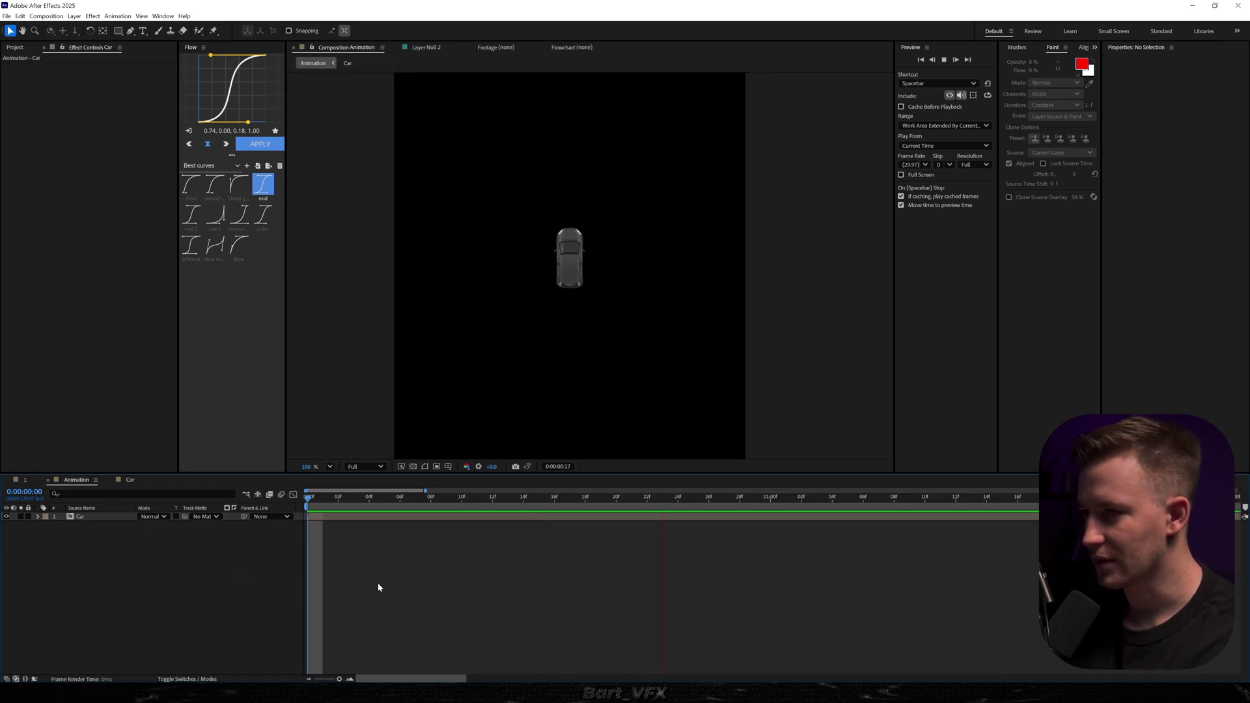
key(space)
Draw a rounded rectangle shape about 798 x 504 px around the car at frame 7
drag(351, 496, 416, 497)
click(118, 31)
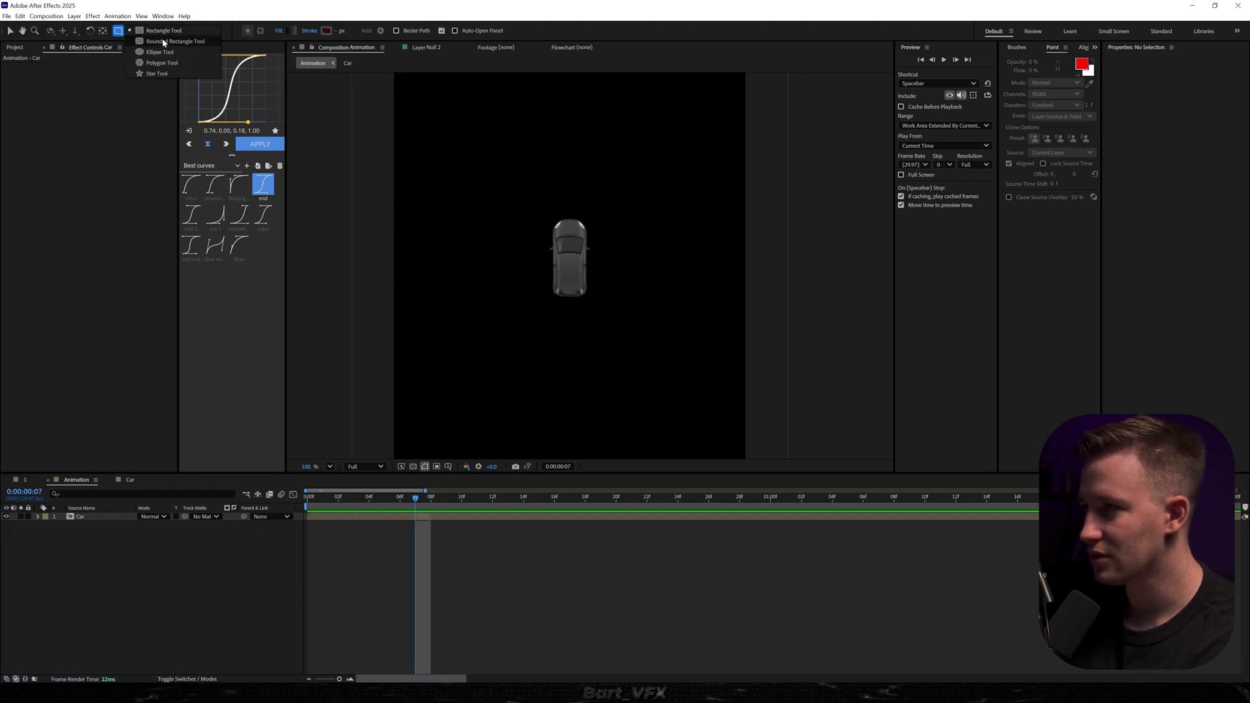
click(163, 42)
drag(446, 168, 706, 331)
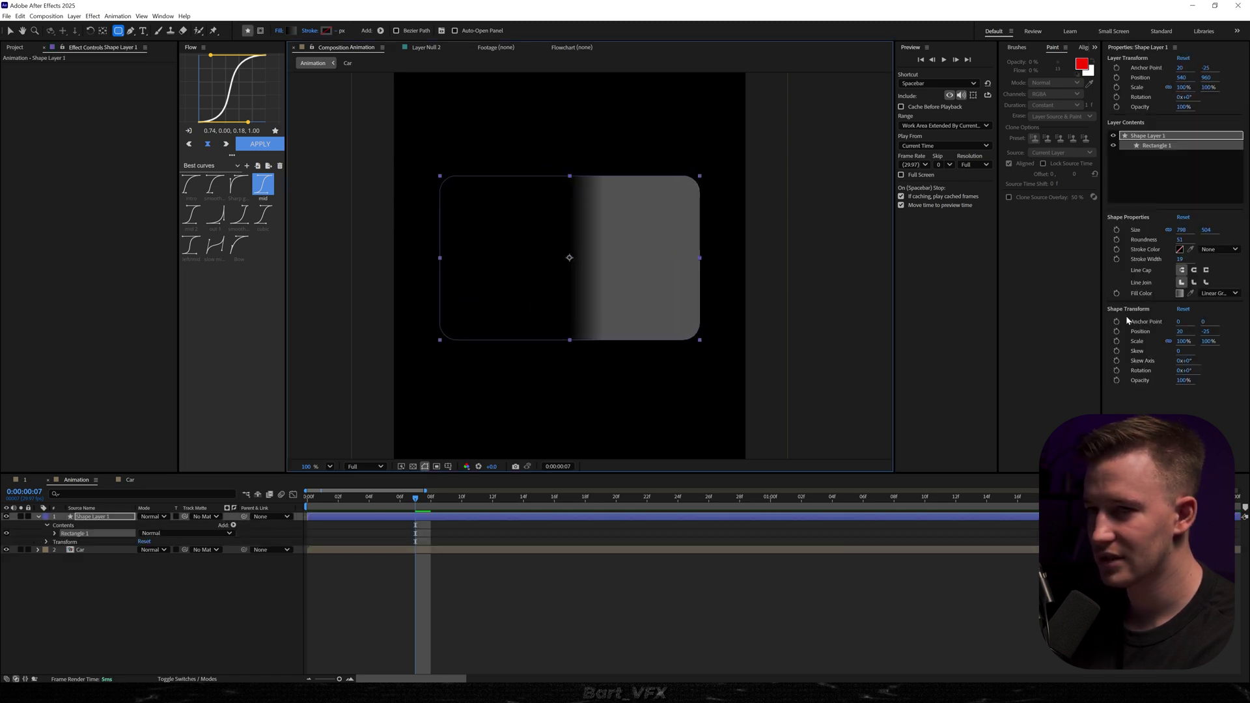
Change the rounded rectangle's fill from linear gradient to solid white, FFFFFF
click(1216, 294)
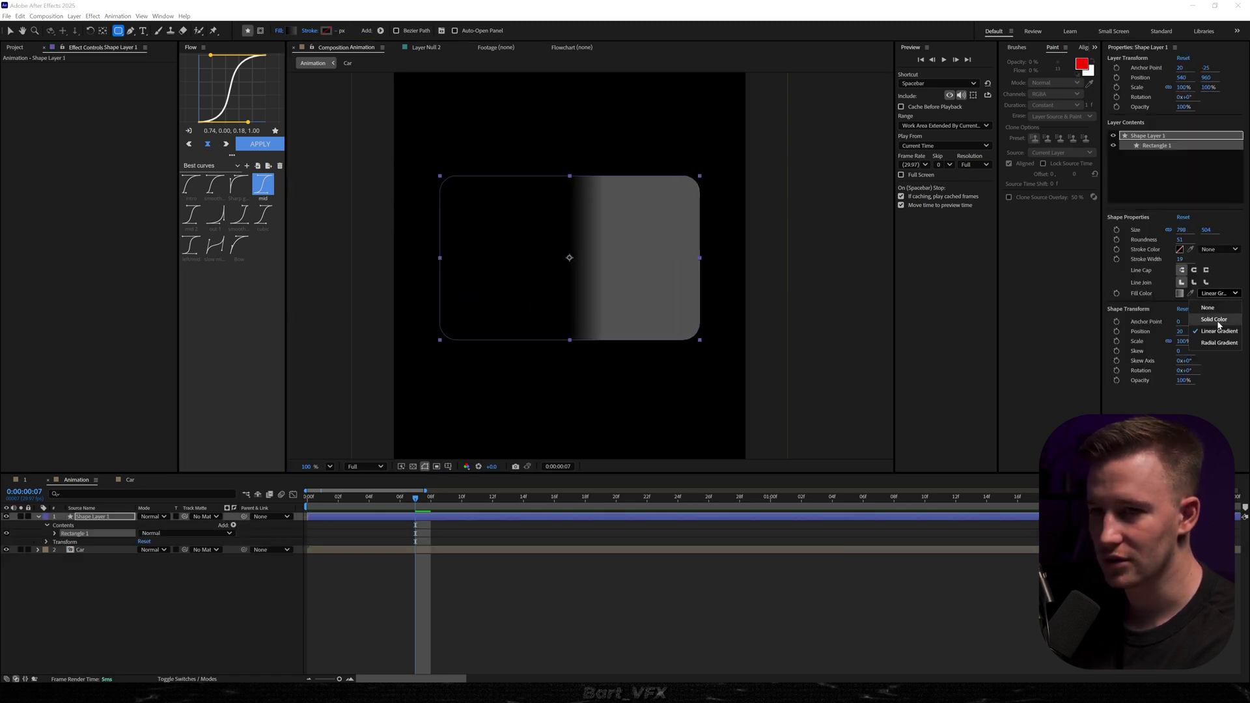
click(1215, 319)
click(1179, 293)
drag(580, 349, 407, 174)
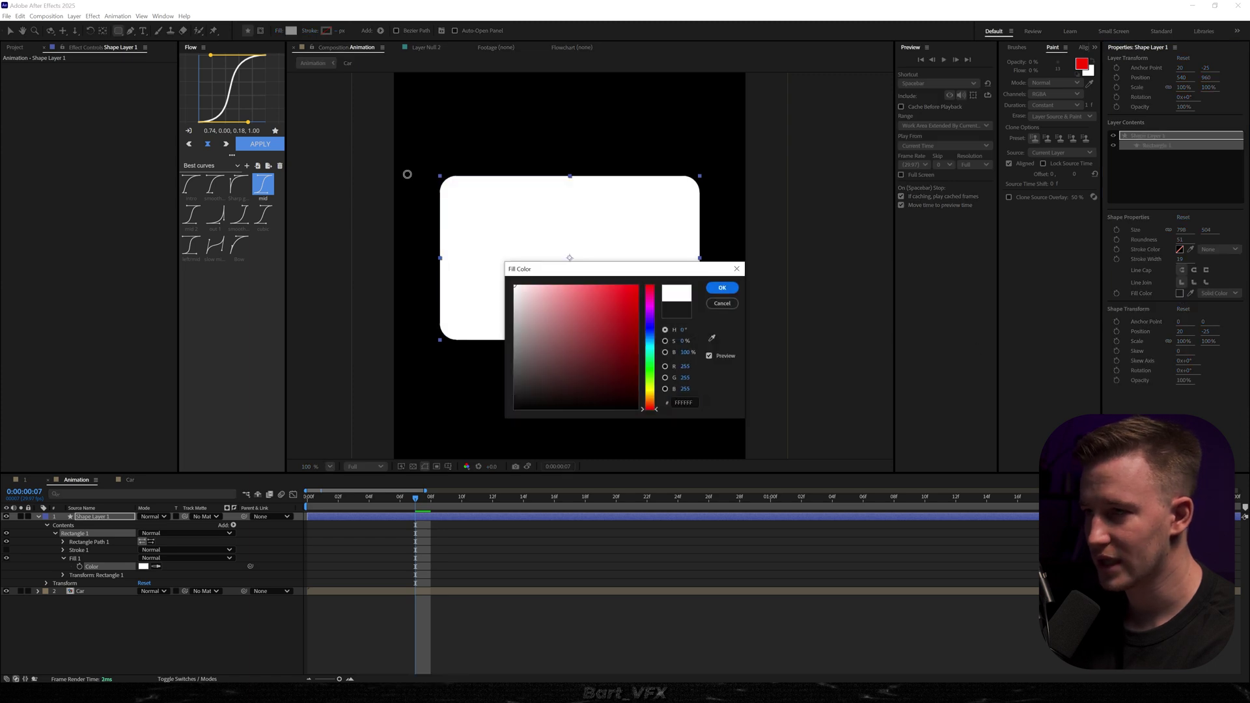
click(722, 287)
Move the shape layer below the Car layer and rename it "Car BG"
click(540, 612)
drag(91, 517, 92, 623)
key(Return)
text(Car)
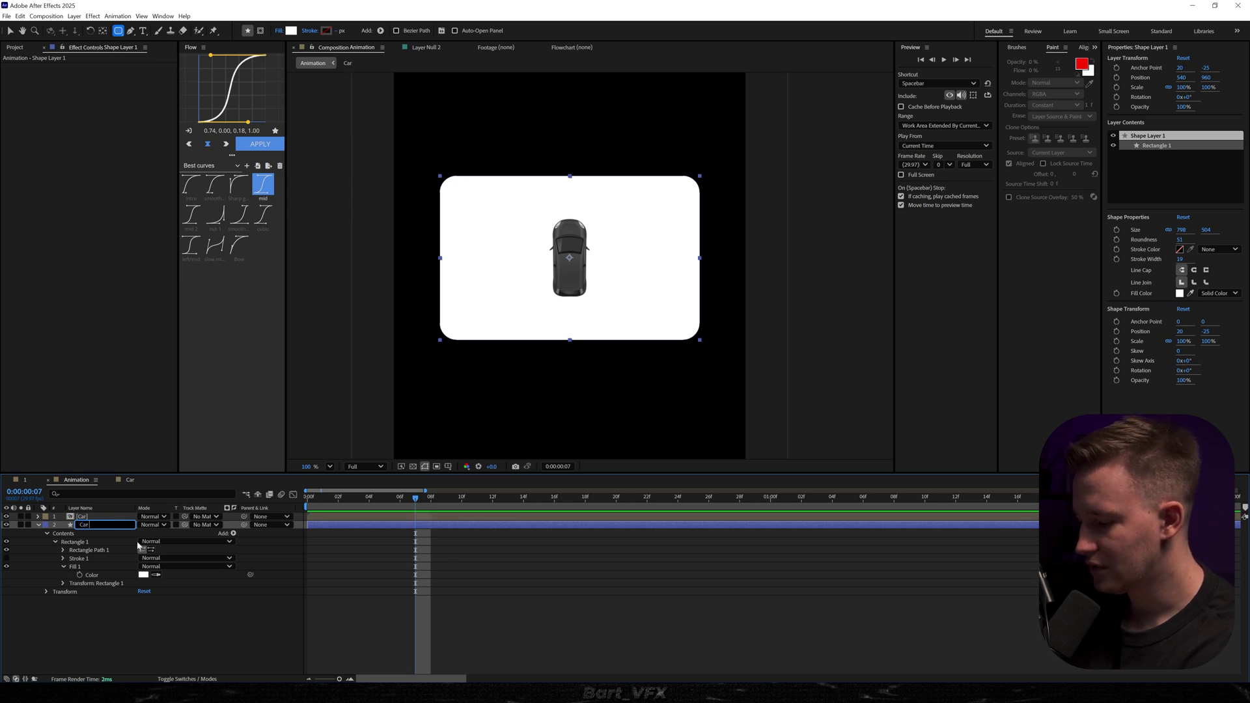
text(BG)
key(Return)
click(260, 644)
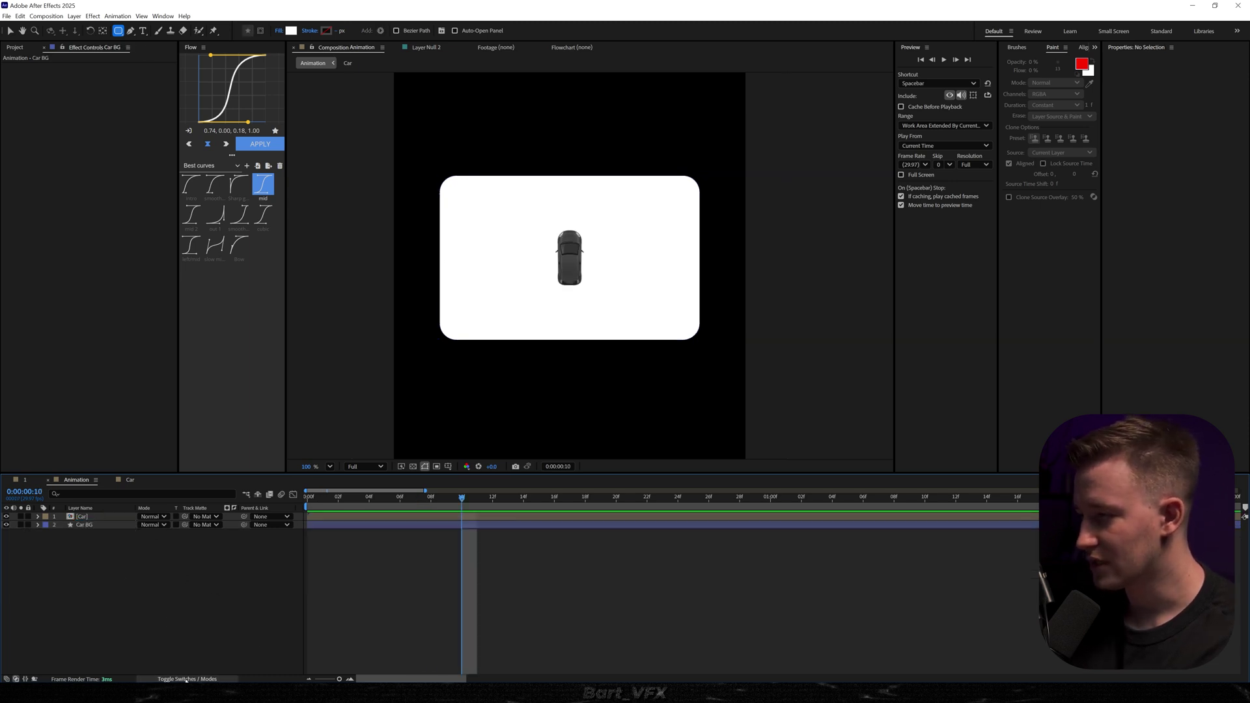
Set Car BG as the track matte of the Car layer and turn Car BG's visibility back on
click(191, 680)
click(191, 679)
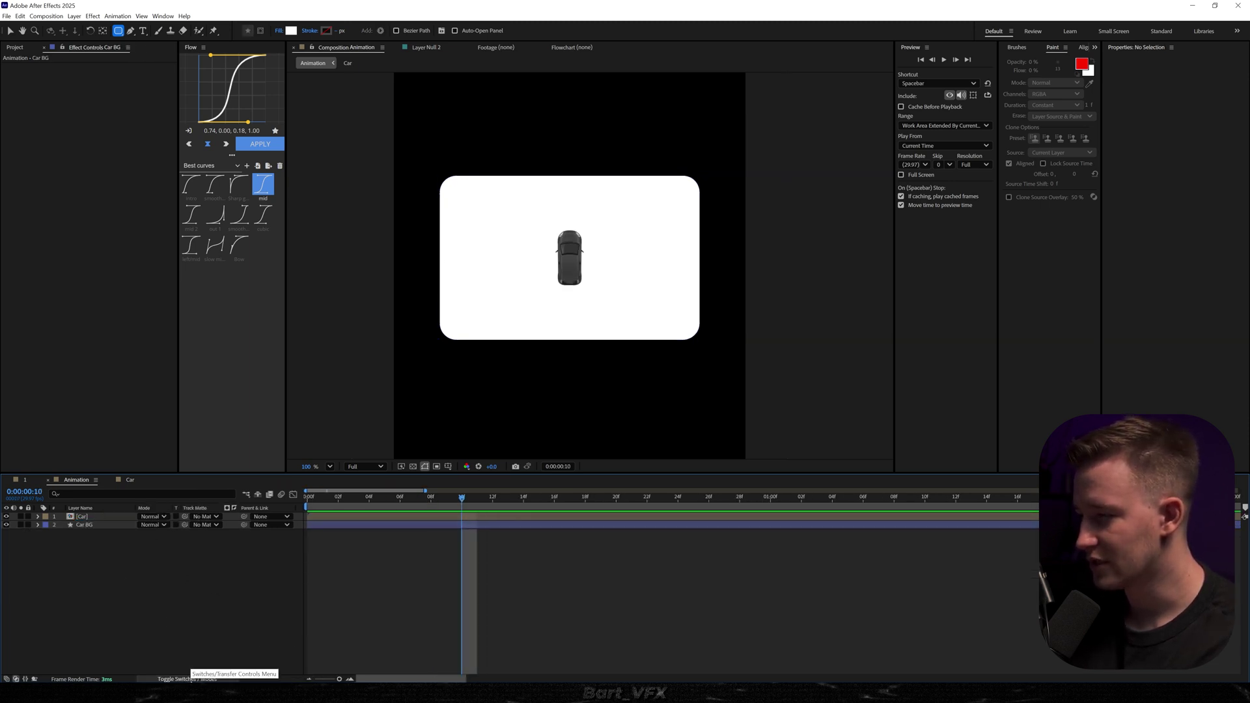
click(205, 516)
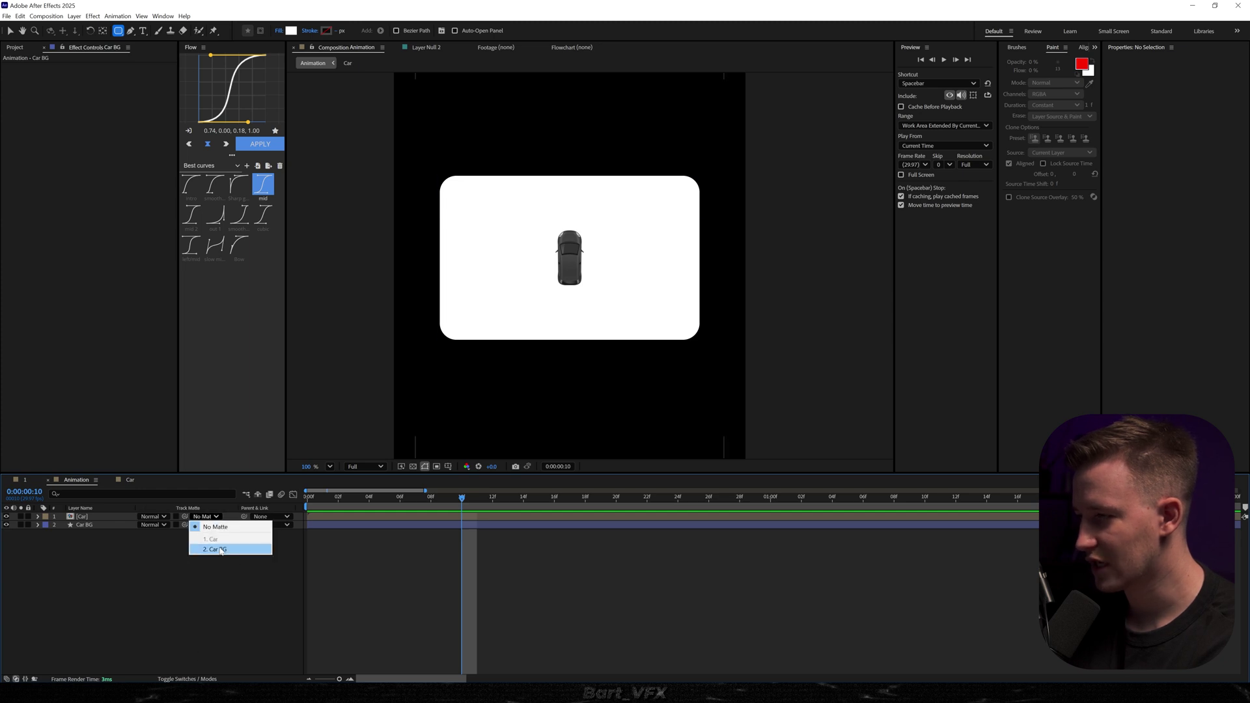
click(216, 550)
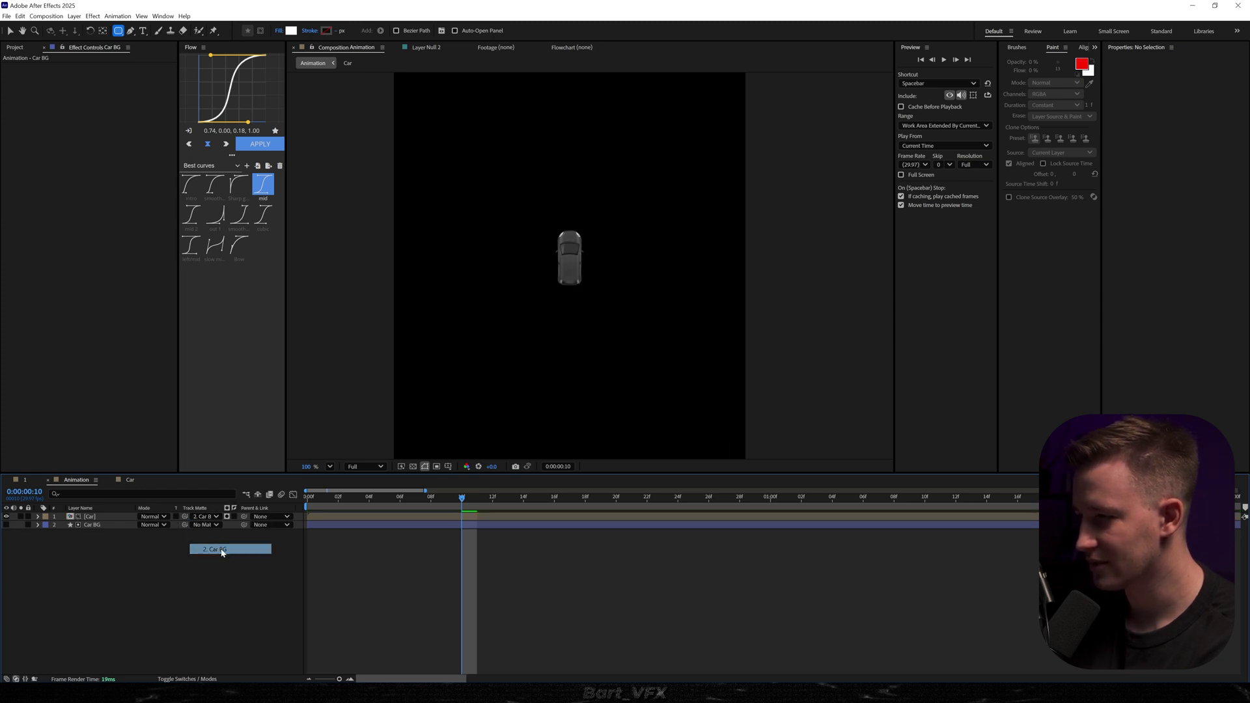
click(6, 525)
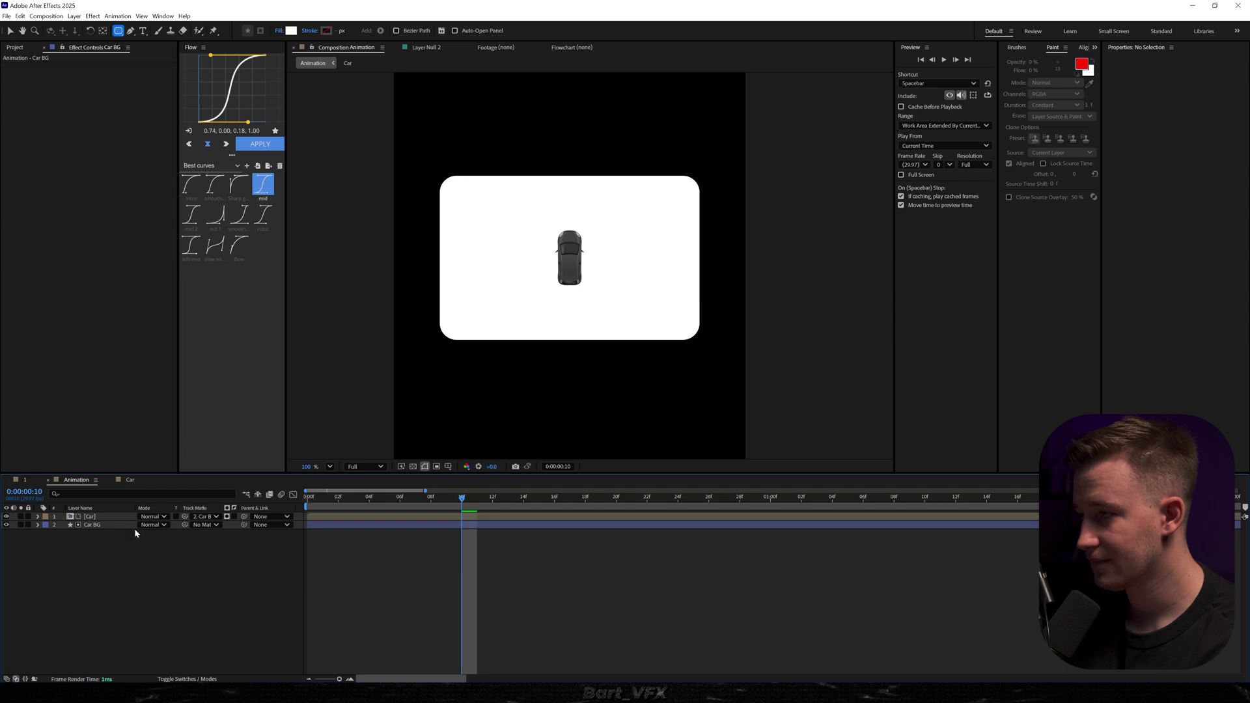
Add Size and Position keyframes to the Car BG layer at frame 6
click(104, 525)
drag(336, 506, 401, 497)
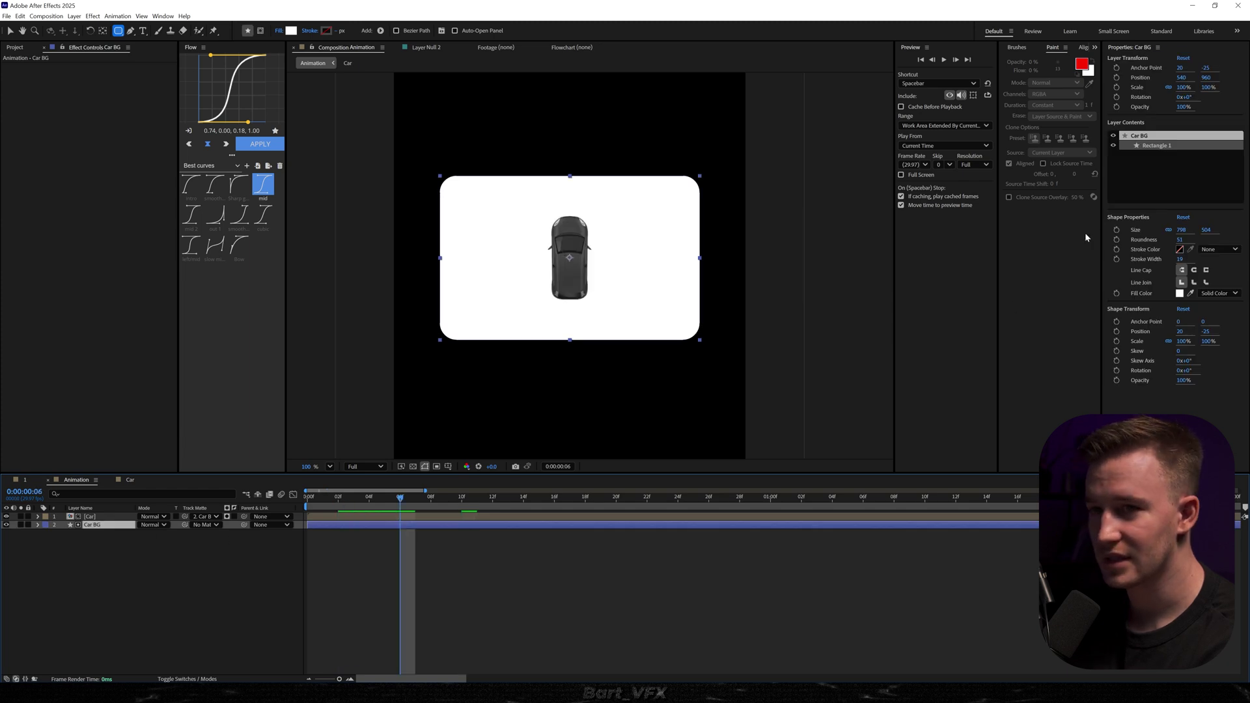
click(1116, 230)
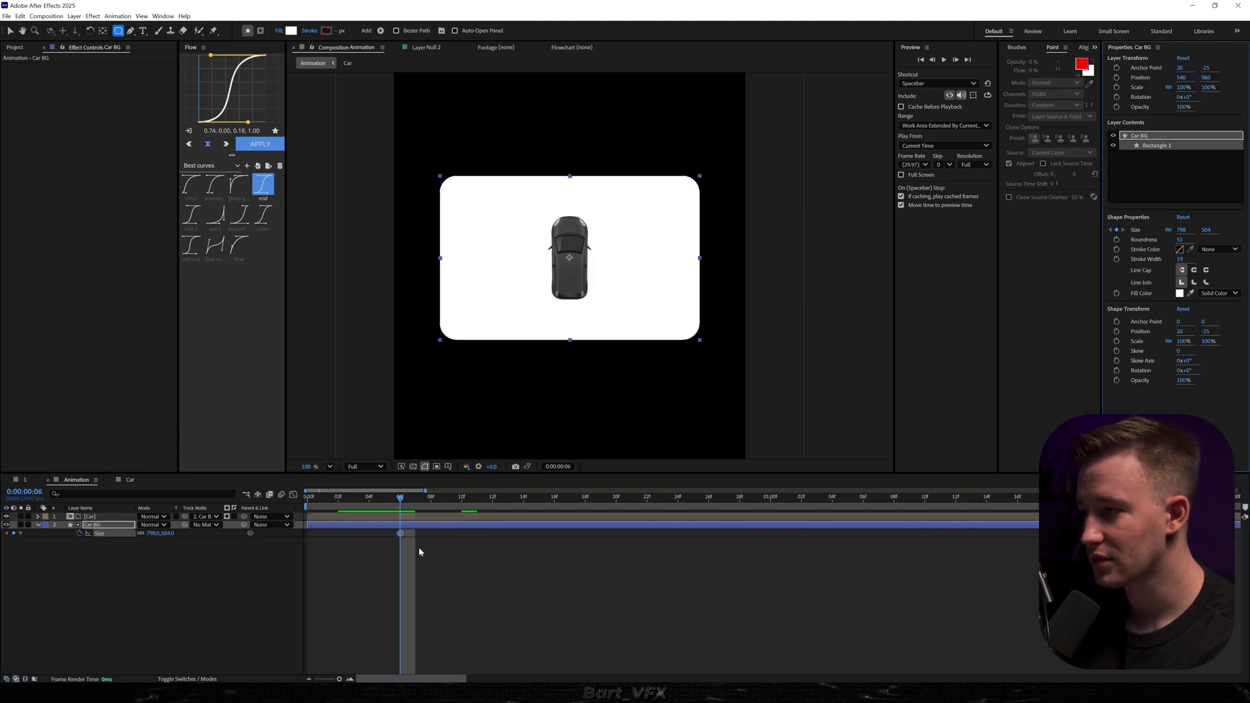
key(alt+shift+p)
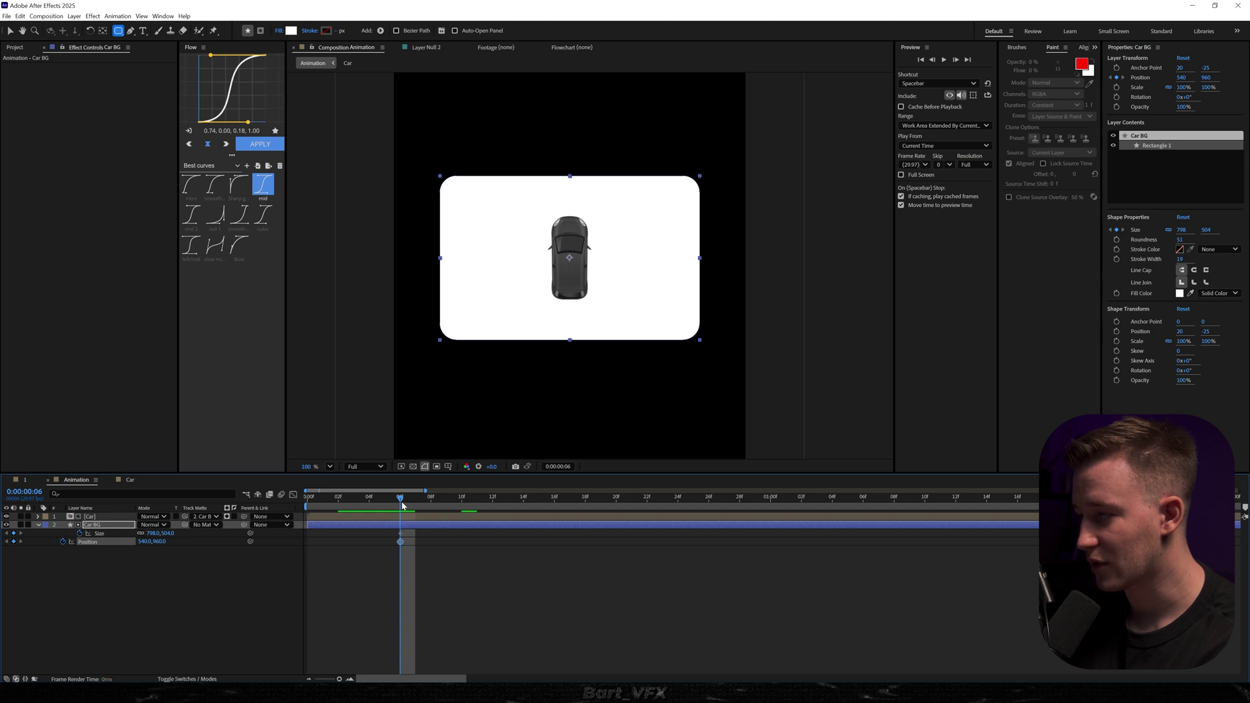
At frame 0, set Car BG's size to 0 and its position to about 260, 787, and preview the animation
drag(402, 503, 262, 522)
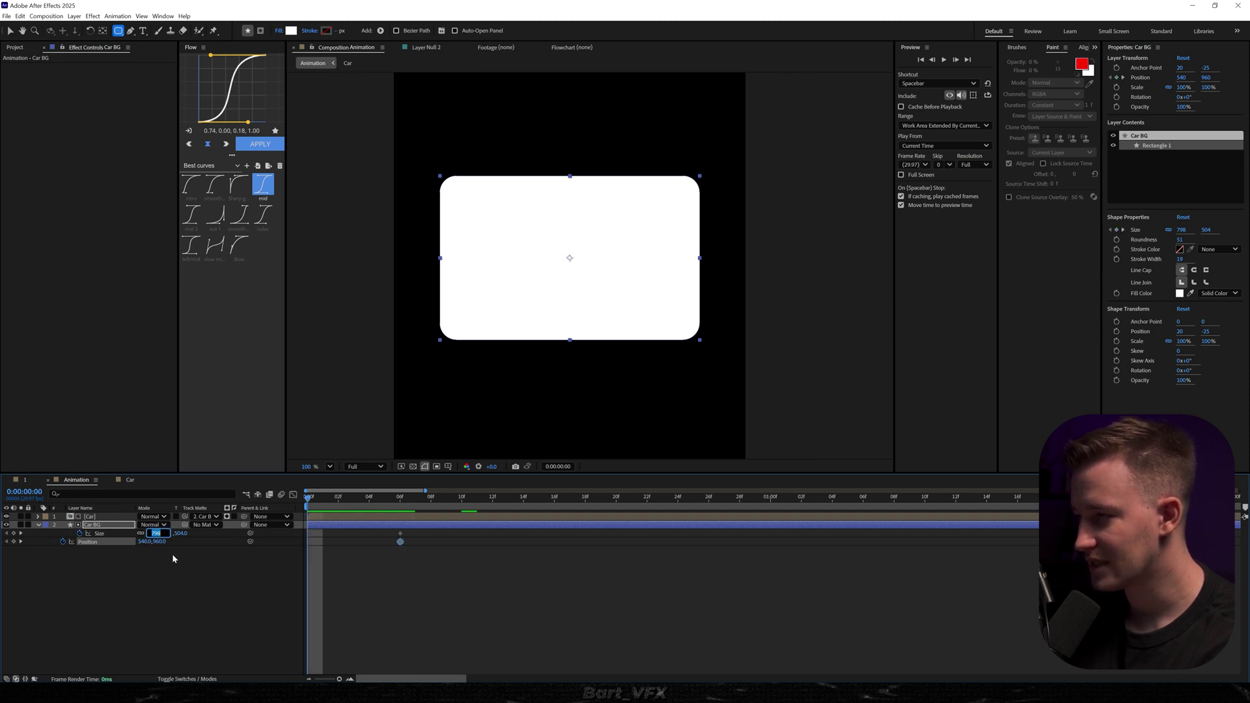
text(0)
key(Return)
drag(140, 542, 52, 554)
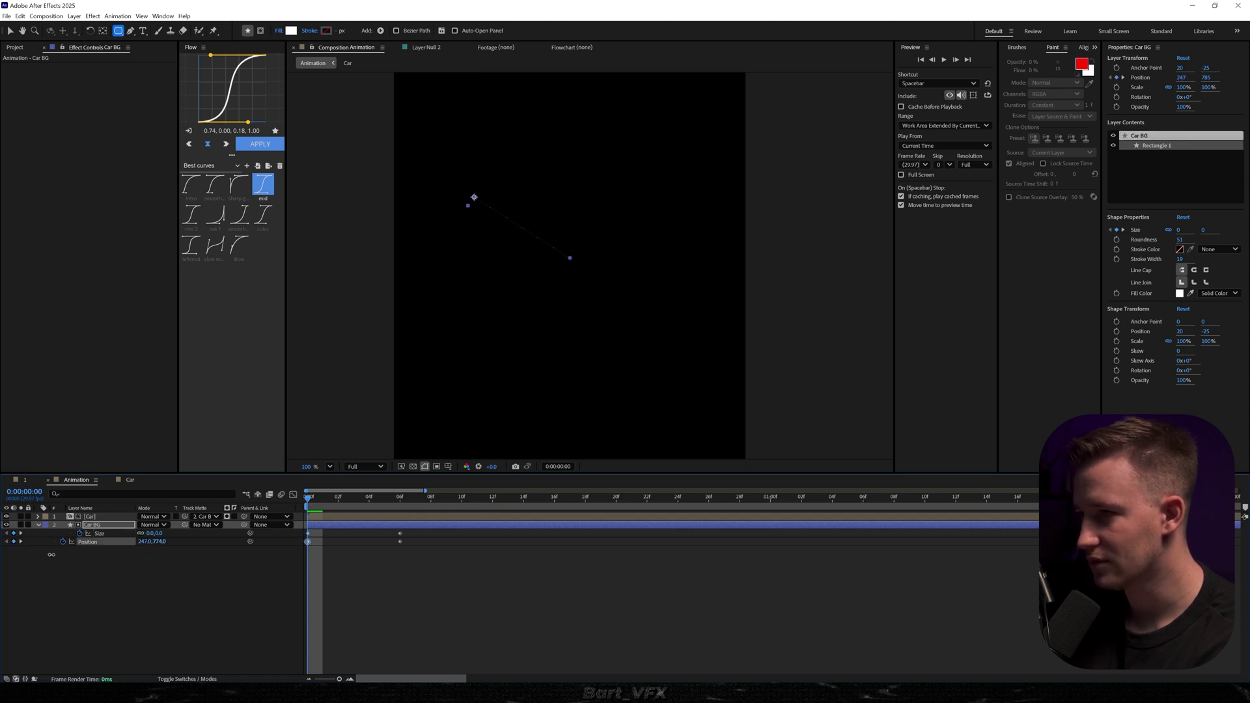
drag(309, 498, 354, 515)
key(space)
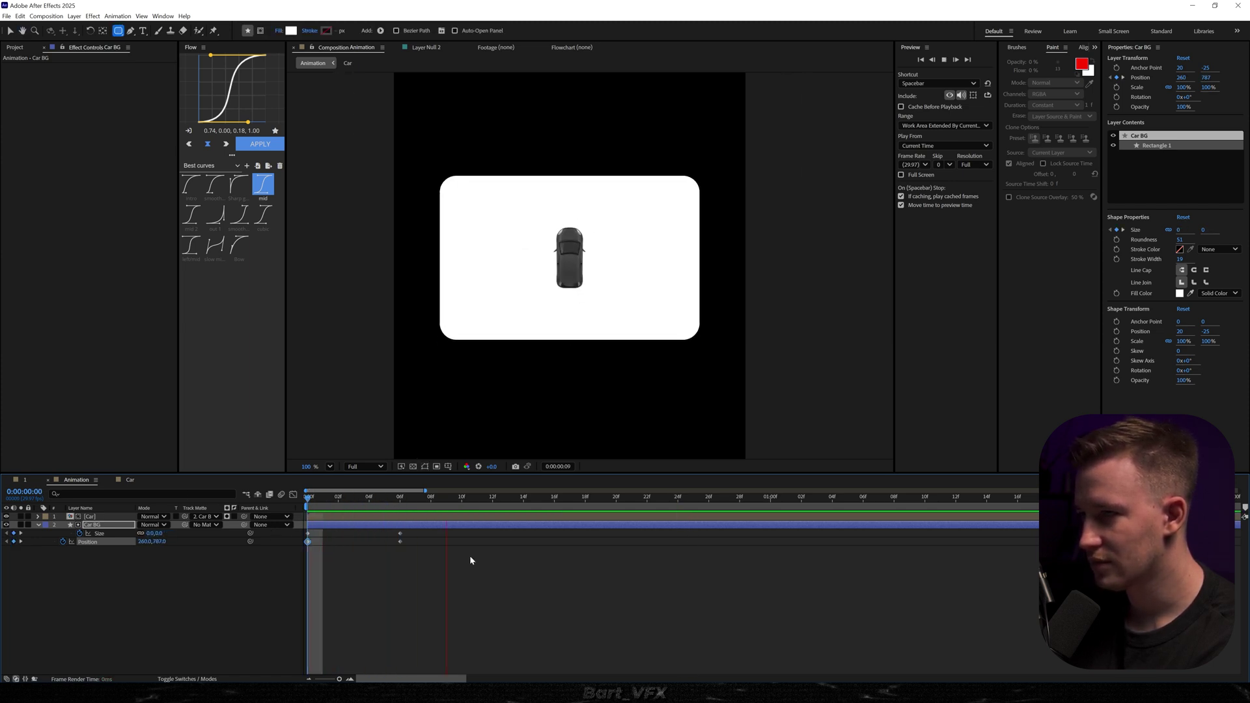
key(space)
Ease all Car BG Size and Position keyframes and shape their speed graph for a fast start and long slowdown
drag(420, 531, 280, 564)
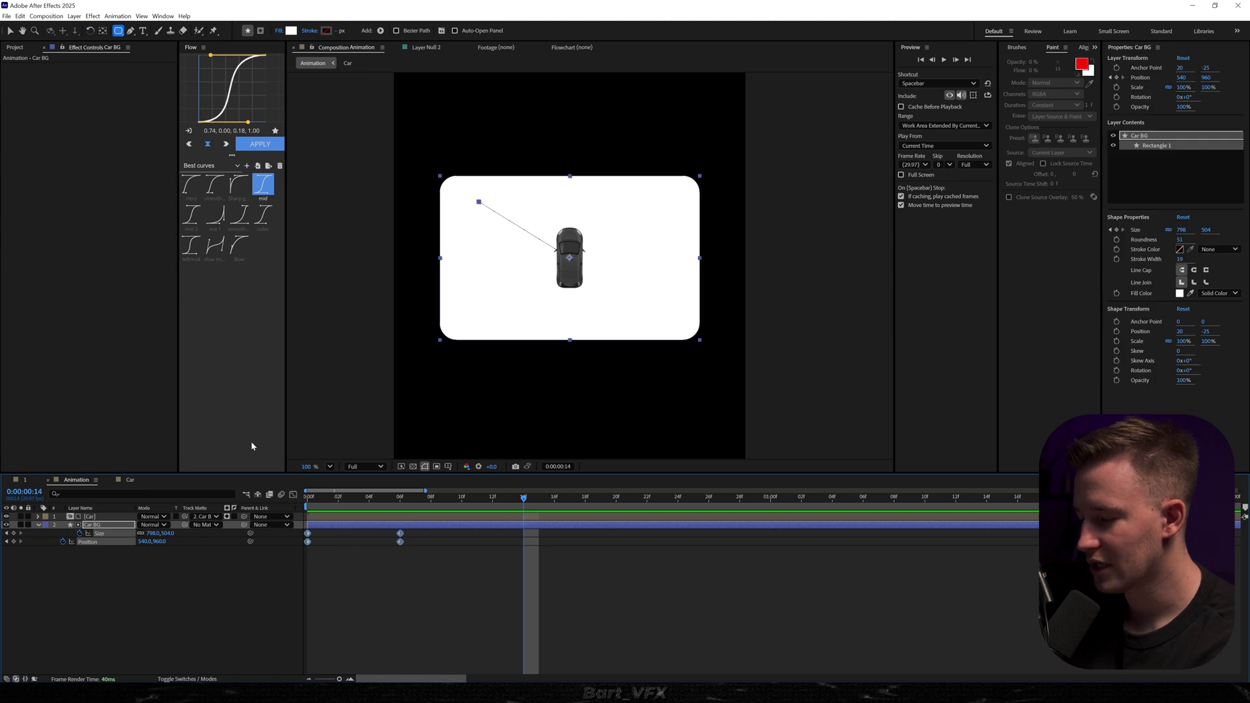
click(293, 495)
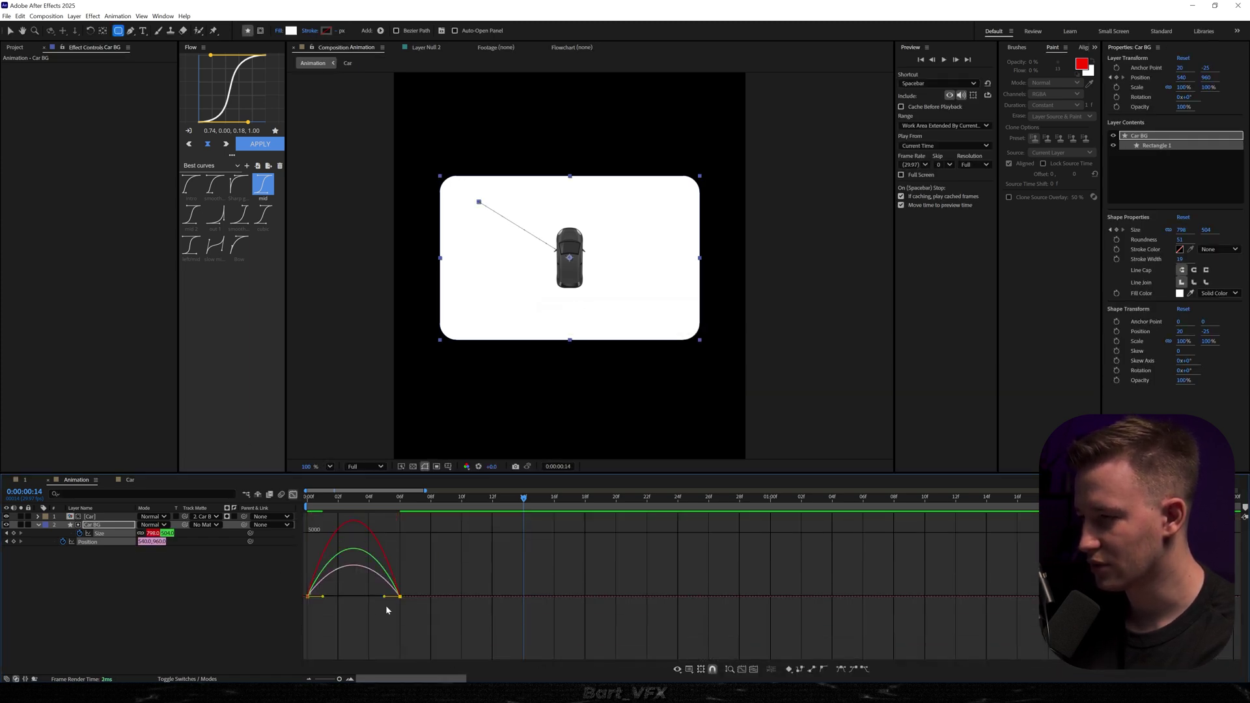
drag(384, 596, 314, 598)
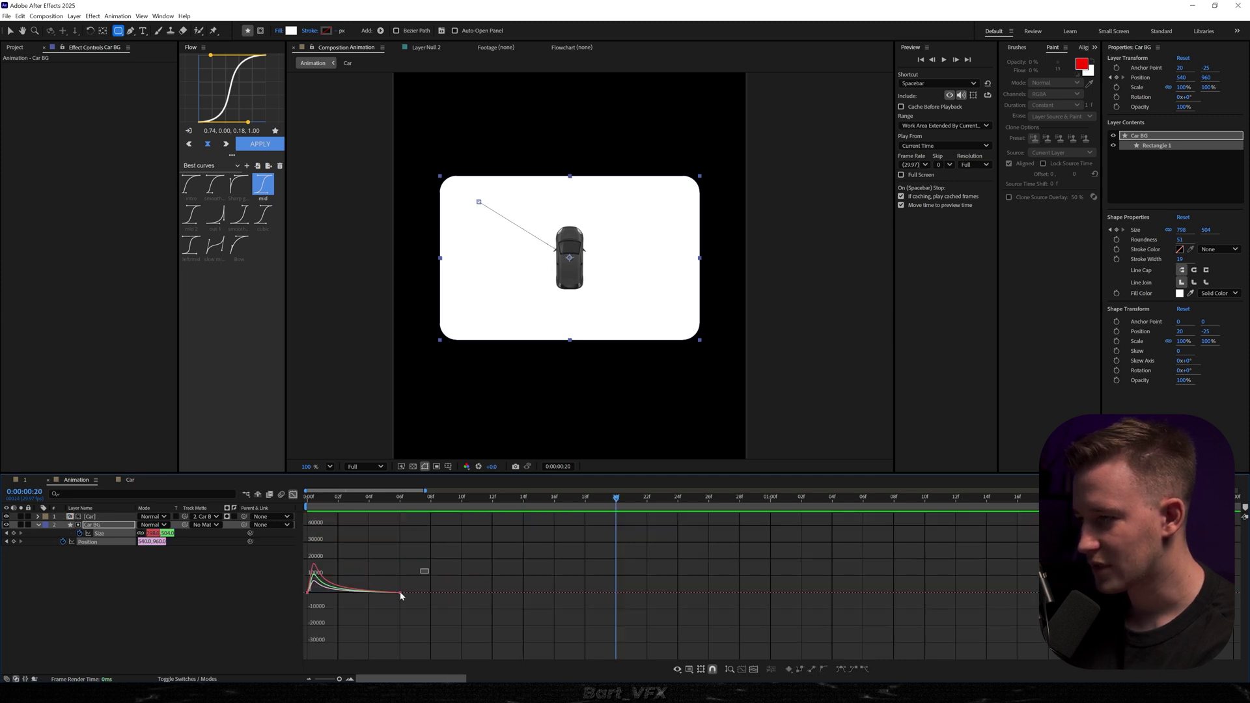
Move Car BG's ending Size and Position keyframes to about frame 11 and preview the animation from the start
drag(401, 596, 476, 591)
key(Home)
key(space)
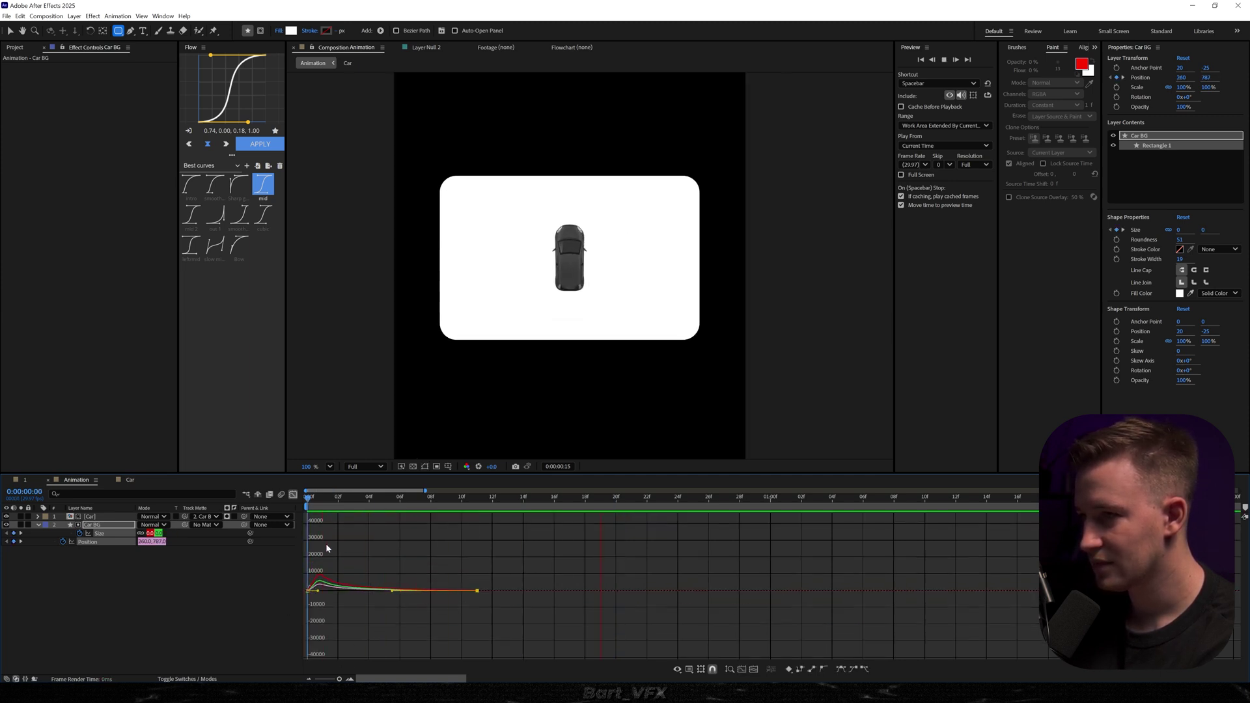
key(space)
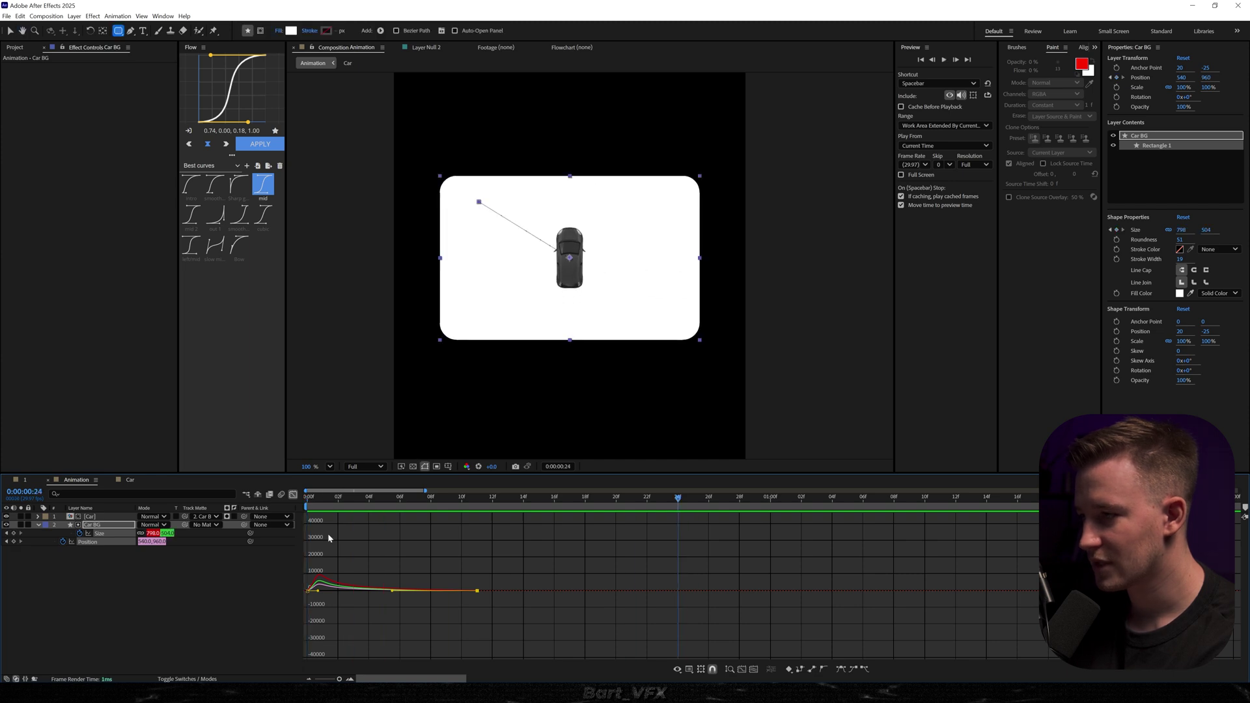
Make the start of Car BG's Size and Position speed graph steeper and preview the animation from frame 0
click(320, 601)
mouse_move(303, 587)
mouse_down()
mouse_move(350, 606)
mouse_move(311, 591)
mouse_up()
drag(336, 501, 287, 521)
key(space)
key(space)
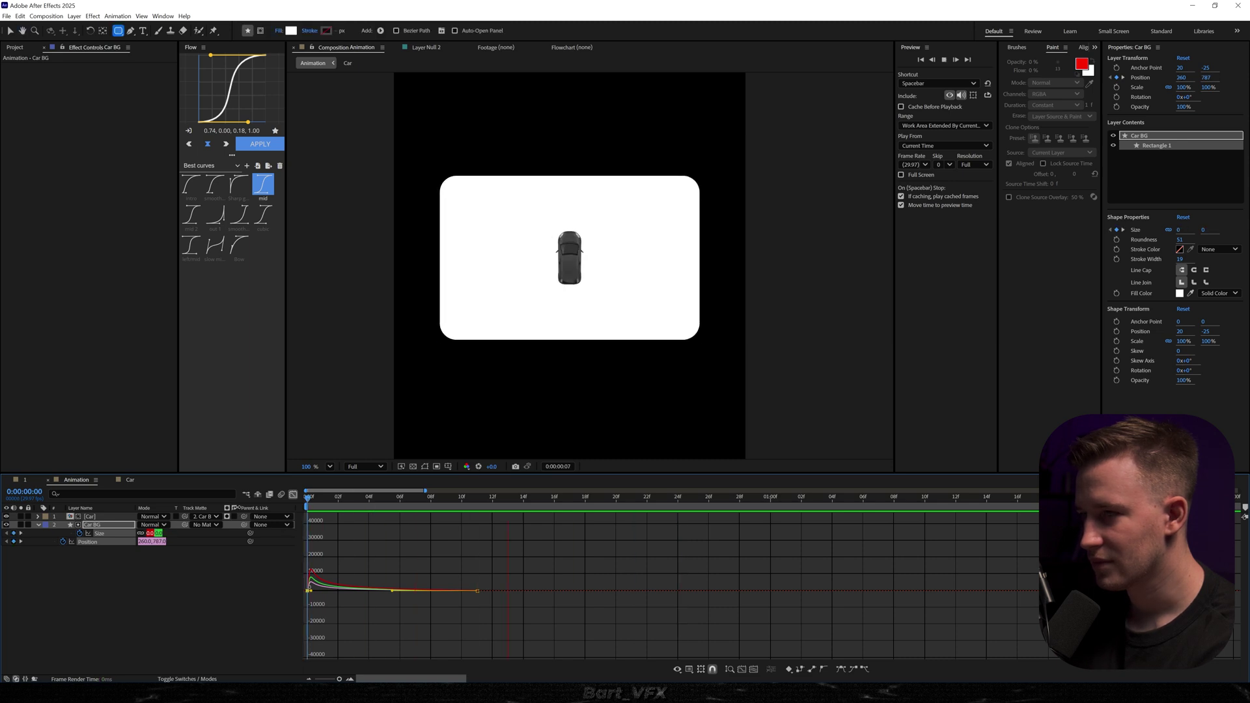
key(space)
click(292, 494)
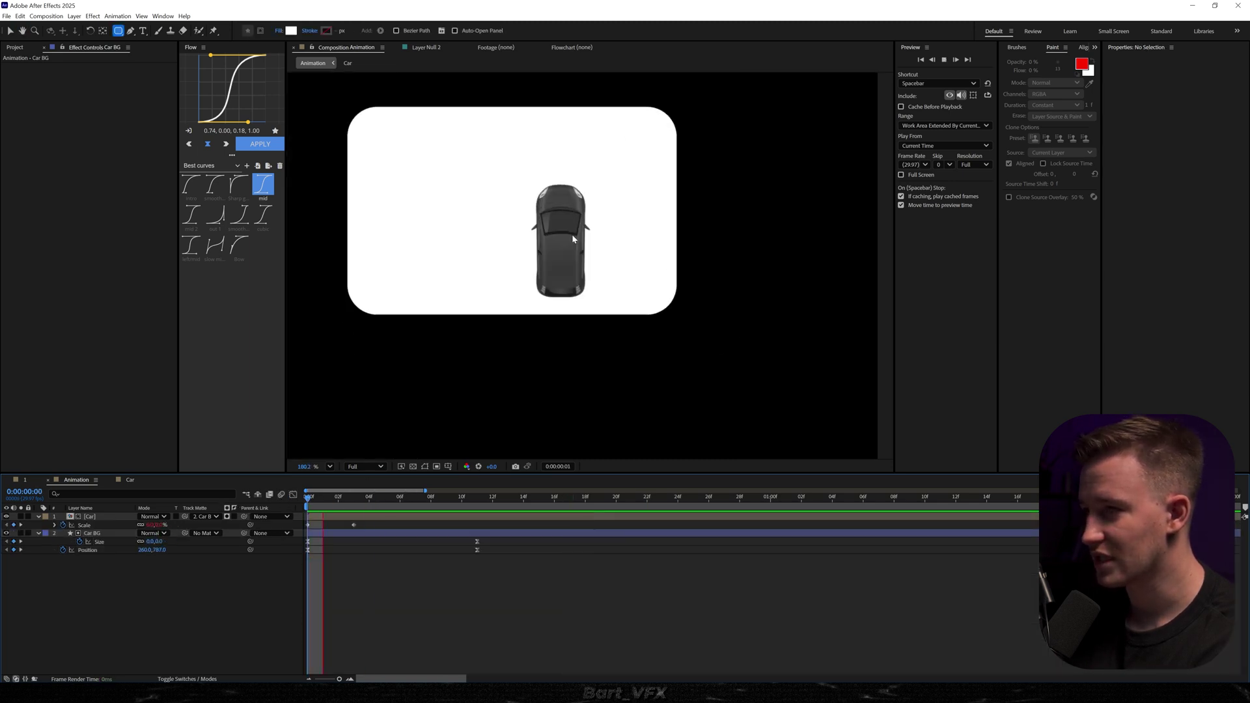
Move the Car layer's ending Scale keyframe to about frame 5 and preview the animation from the start
key(space)
key(v)
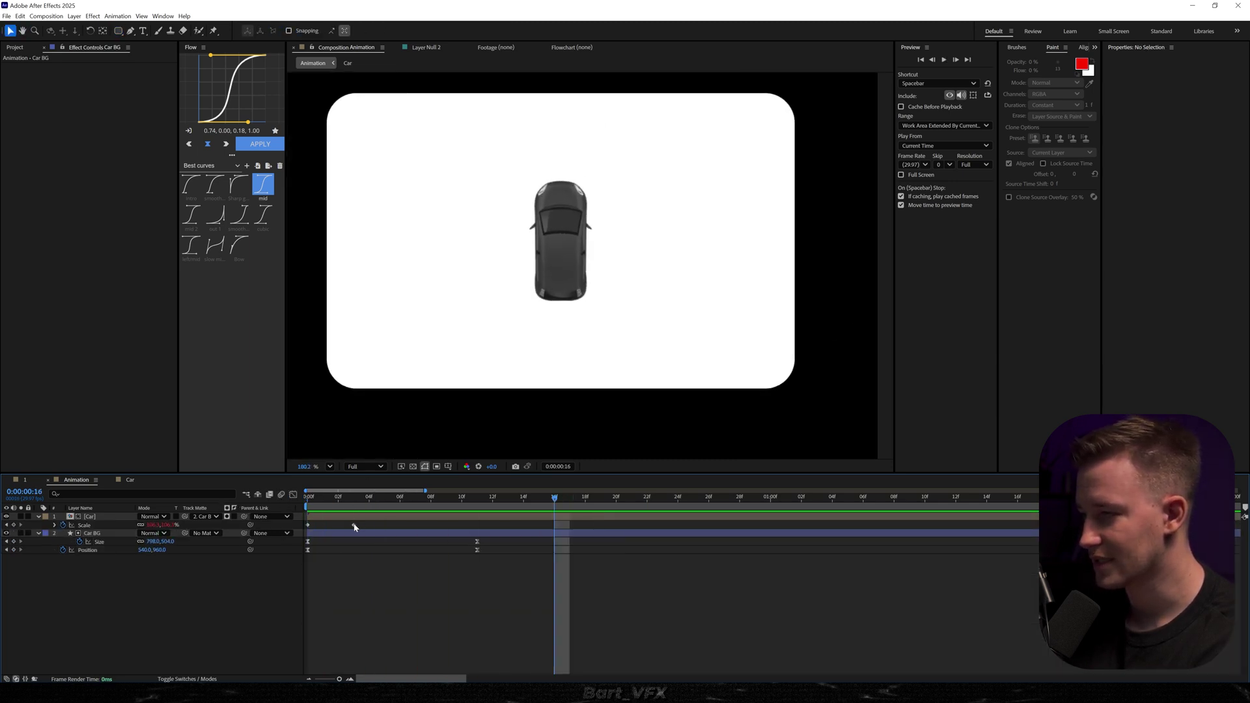
drag(354, 525, 384, 525)
key(space)
drag(834, 498, 268, 510)
key(space)
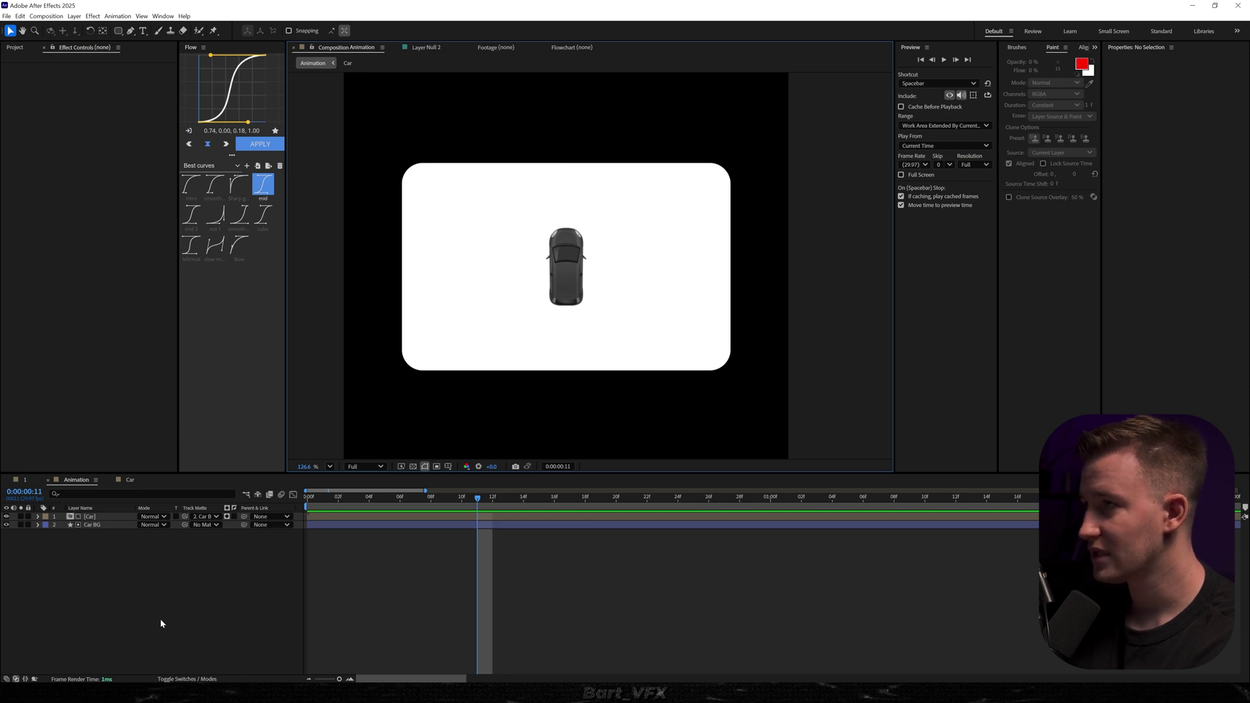
Draw a straight vertical line through the card with the Pen tool, extending past its edges, and centre it in the composition
click(131, 31)
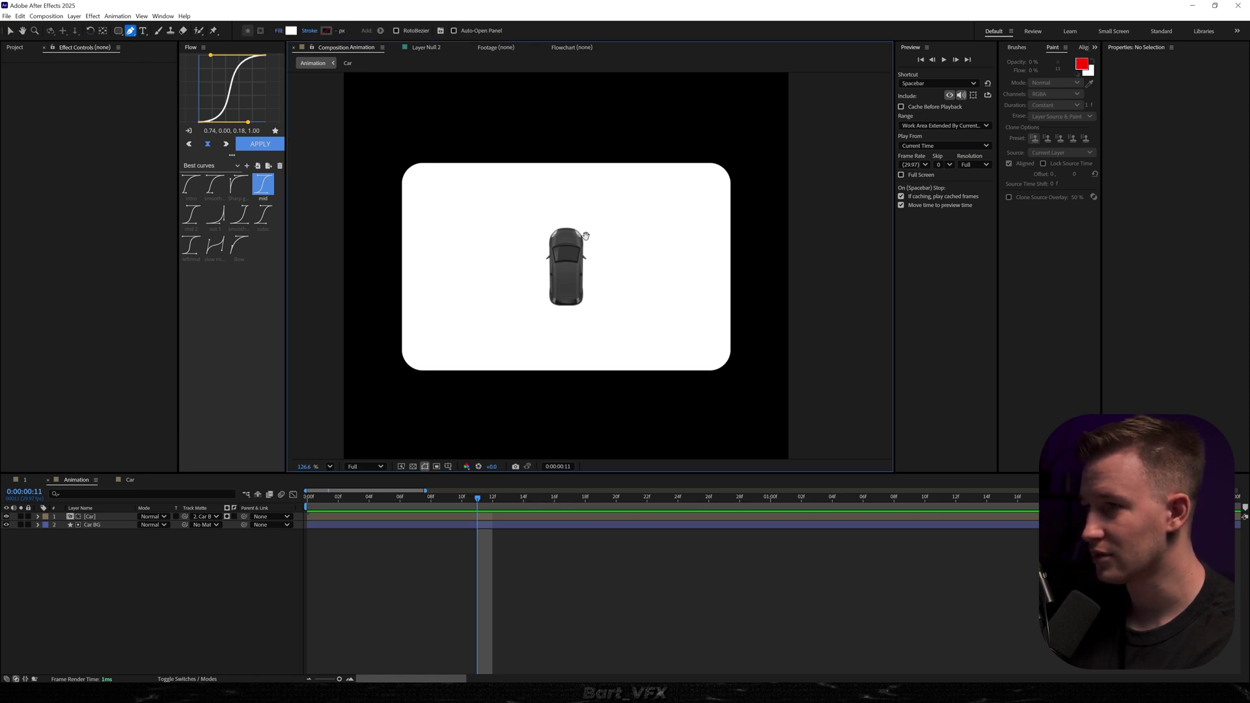
scroll(530, 243, down, 3)
click(529, 175)
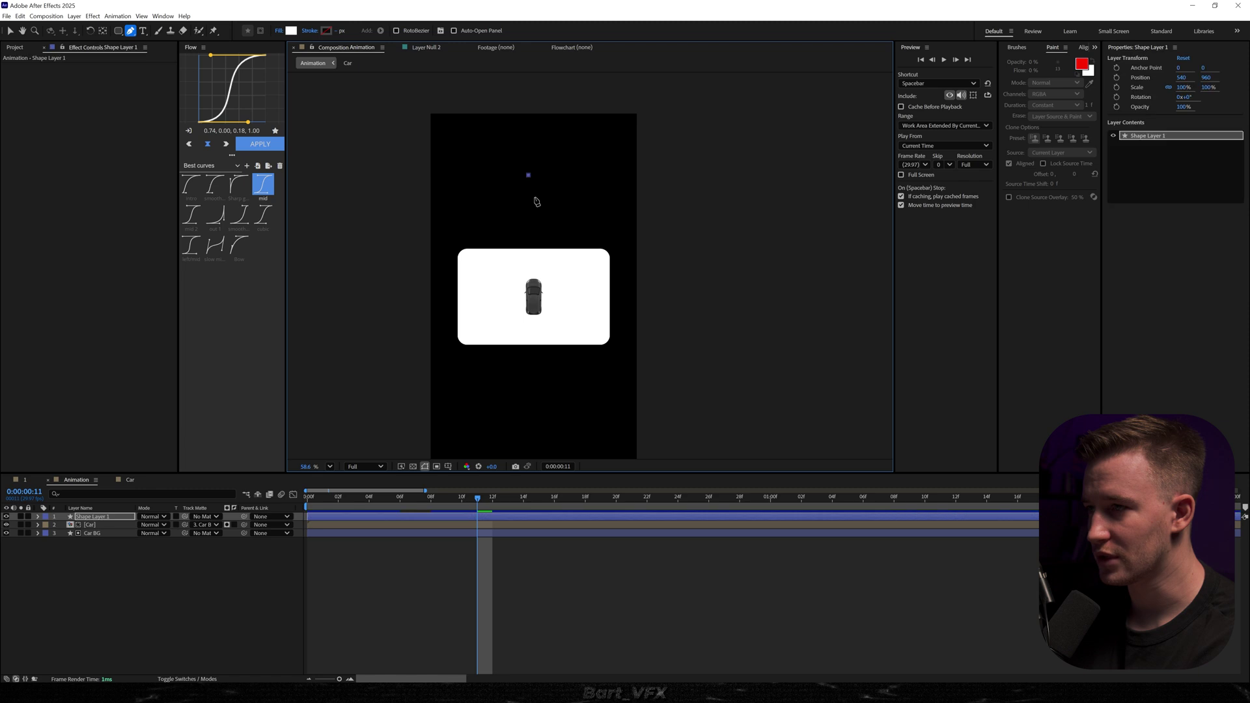
click(529, 450)
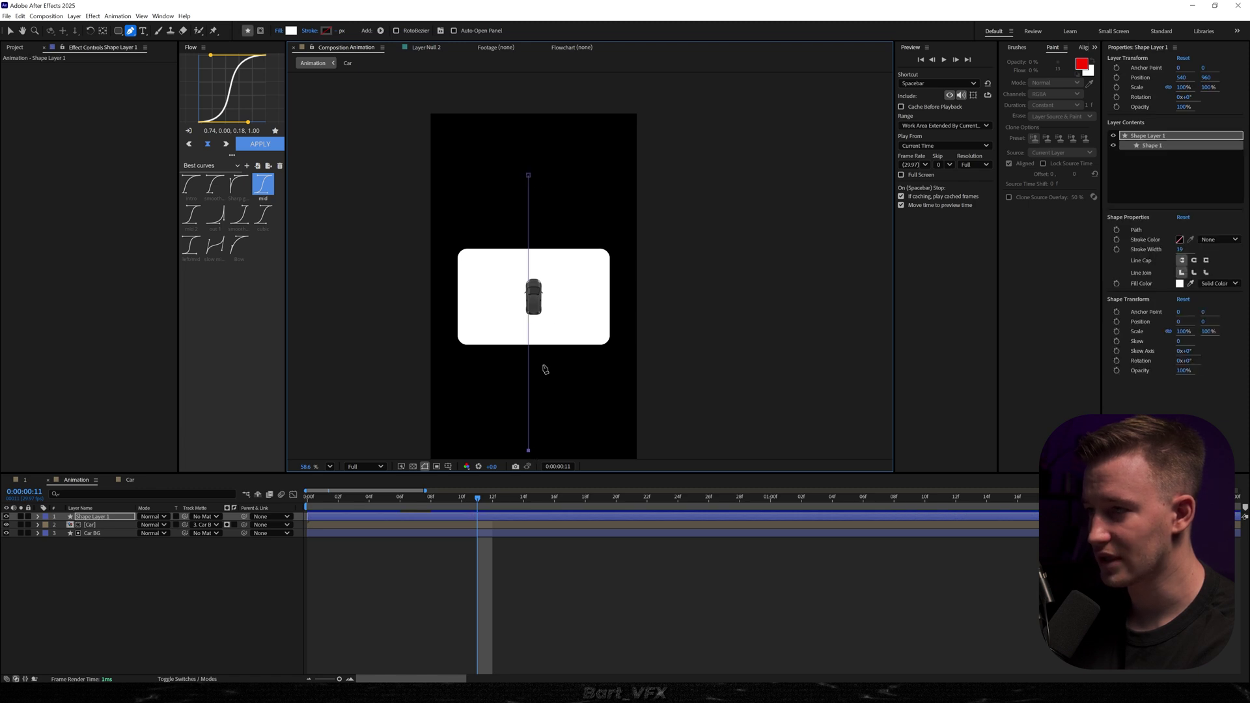
key(v)
scroll(544, 365, up, 4)
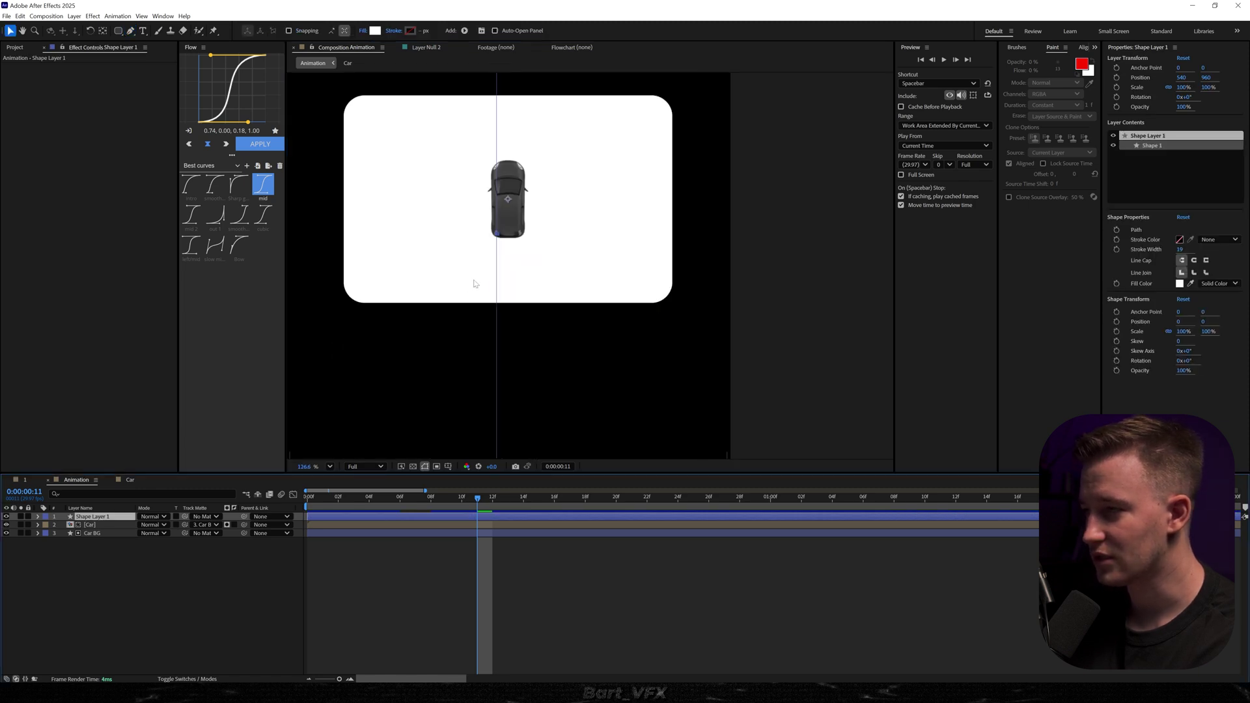
key(ctrl+Home)
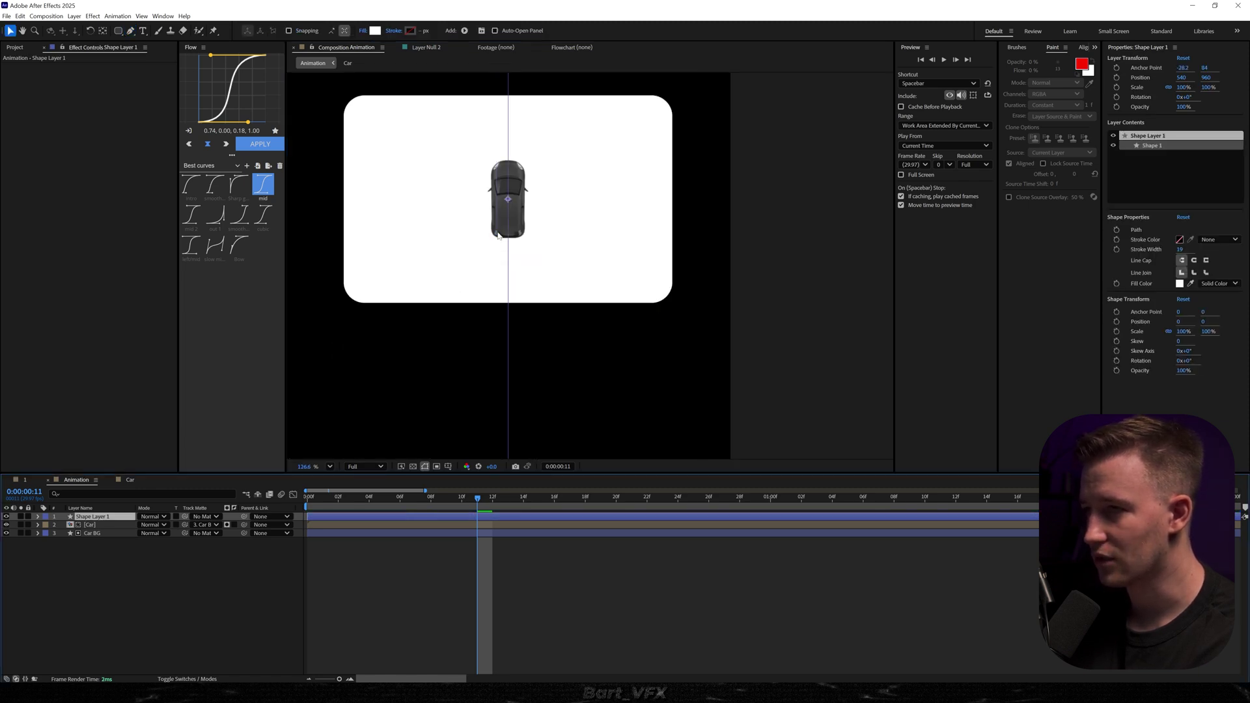
Set the vertical line's fill to None and give it a solid stroke coloured D4D4D4
click(1214, 284)
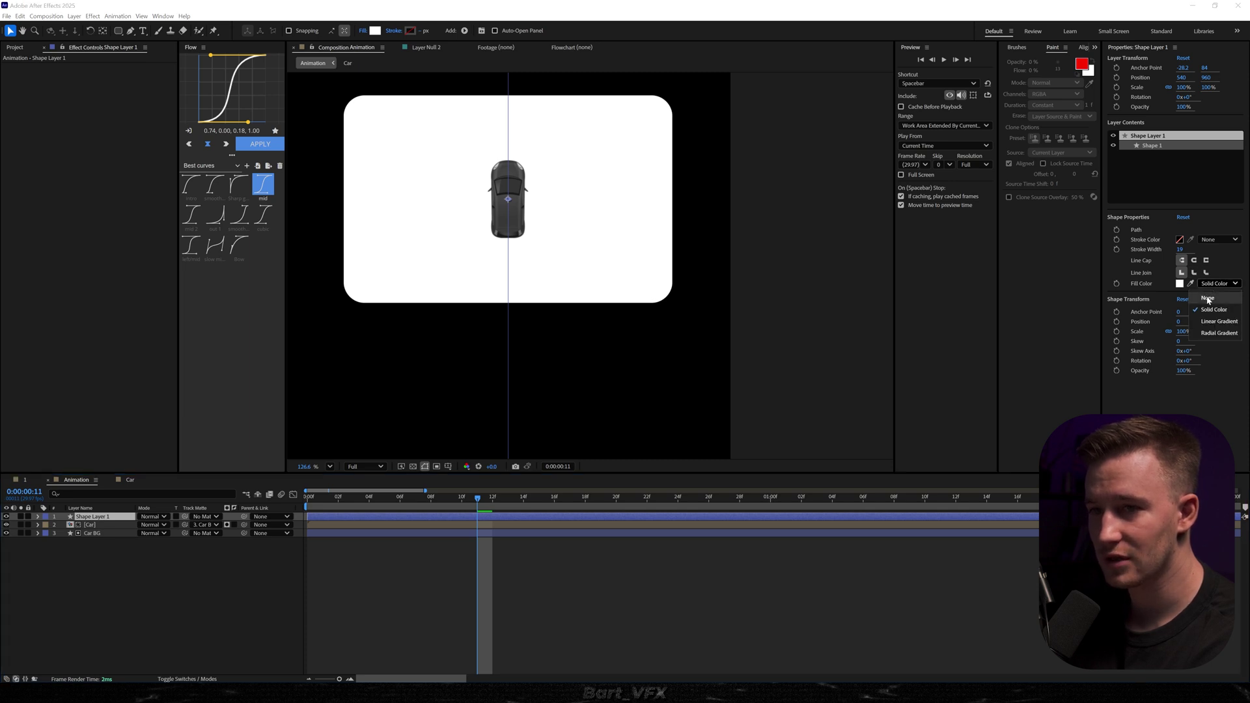
click(1208, 298)
click(1218, 239)
click(1208, 265)
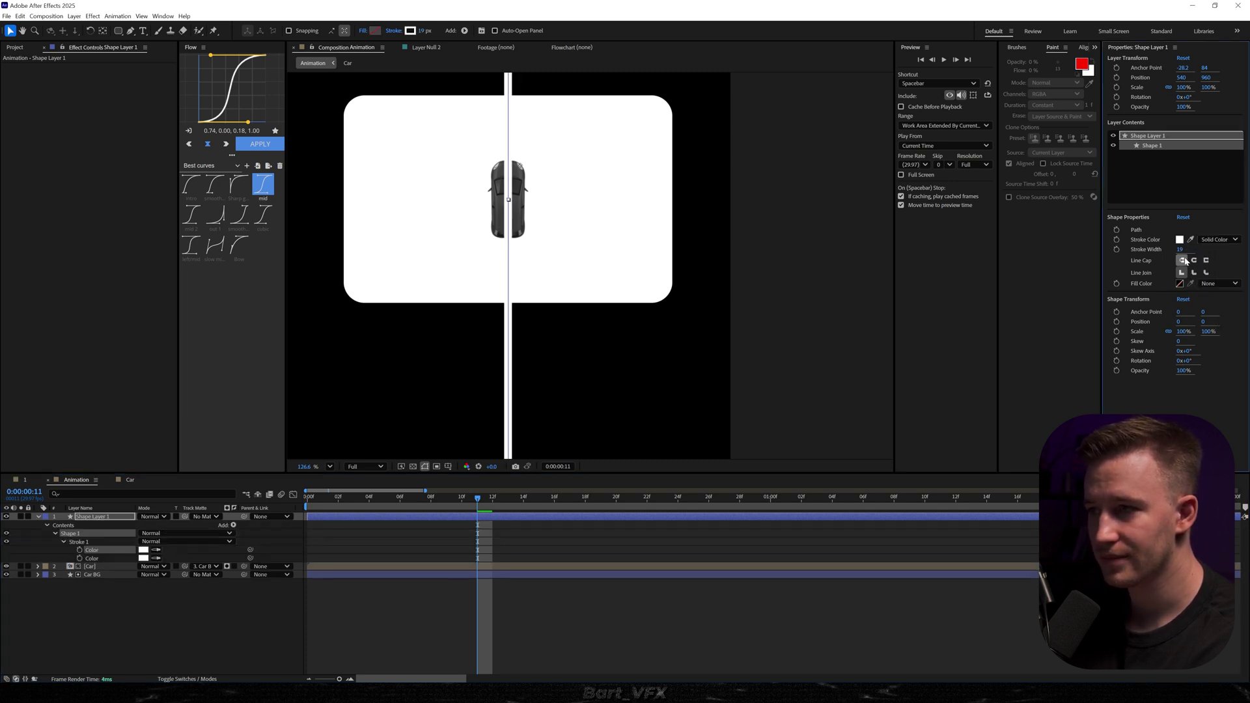
click(1180, 240)
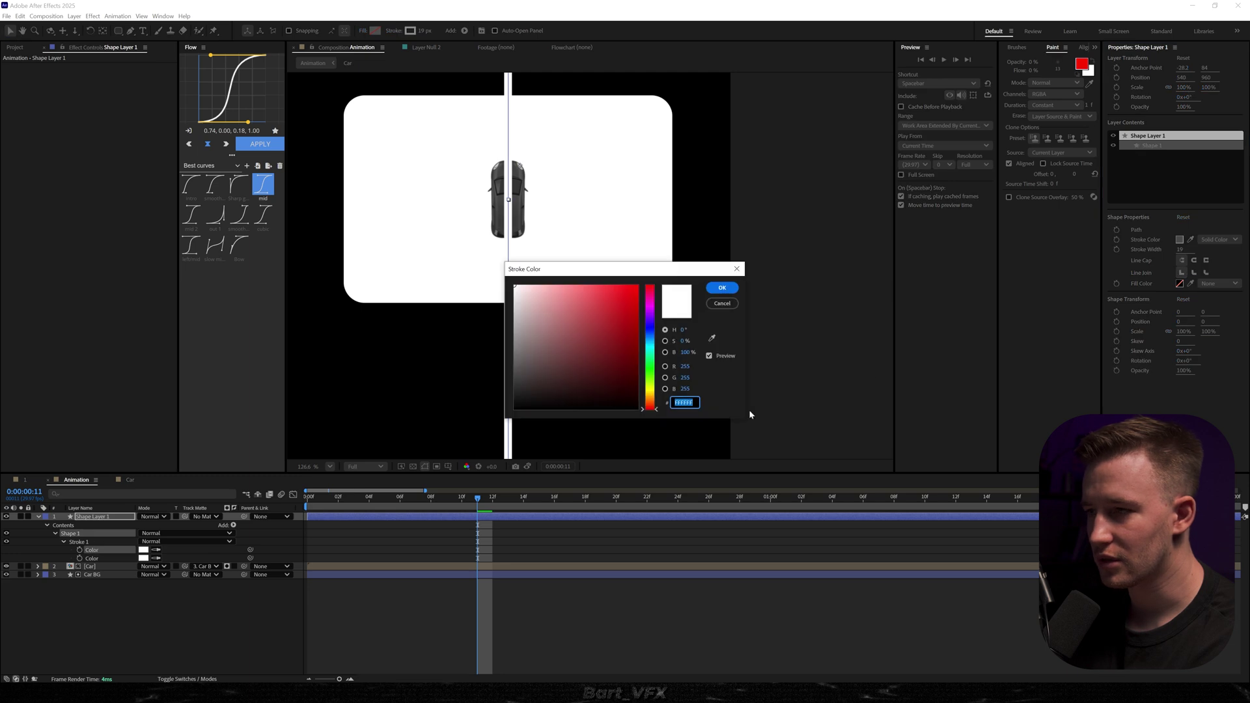
text(D4D4D4)
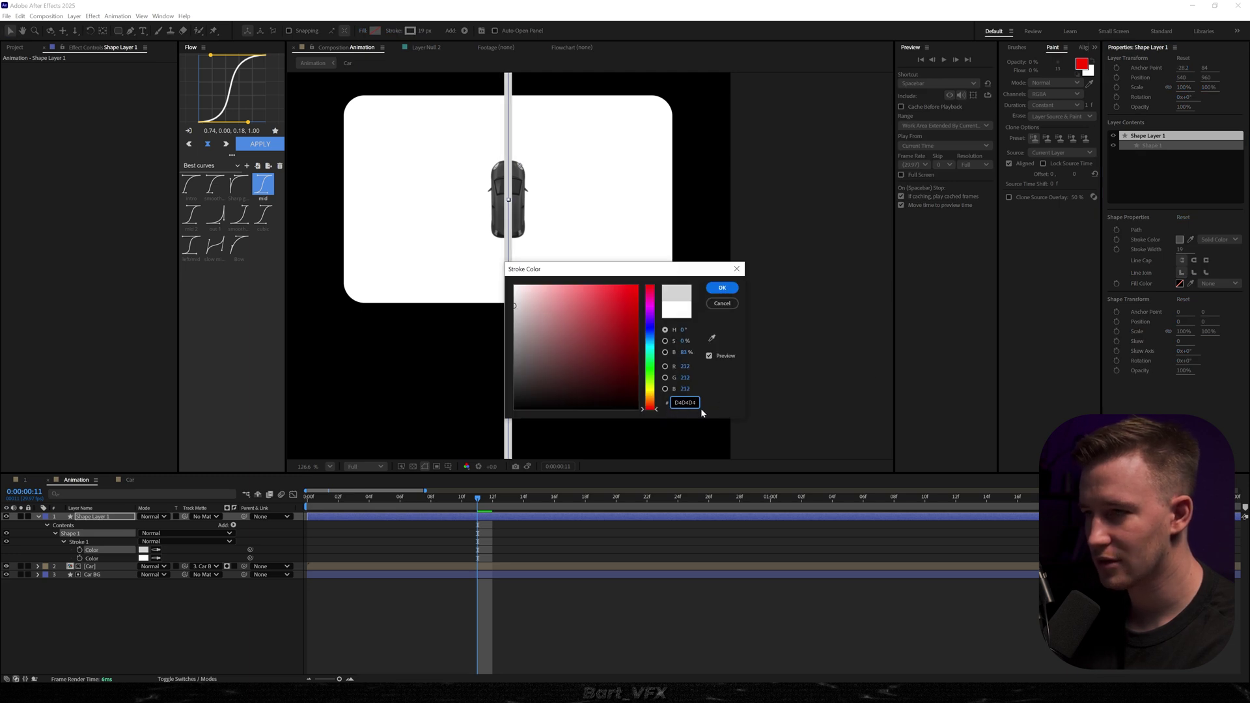
click(722, 287)
Rename the line's layer "Vertical Road" and place it between the Car and Car BG layers
key(Return)
text(Vertical Road)
key(Return)
drag(106, 520, 102, 576)
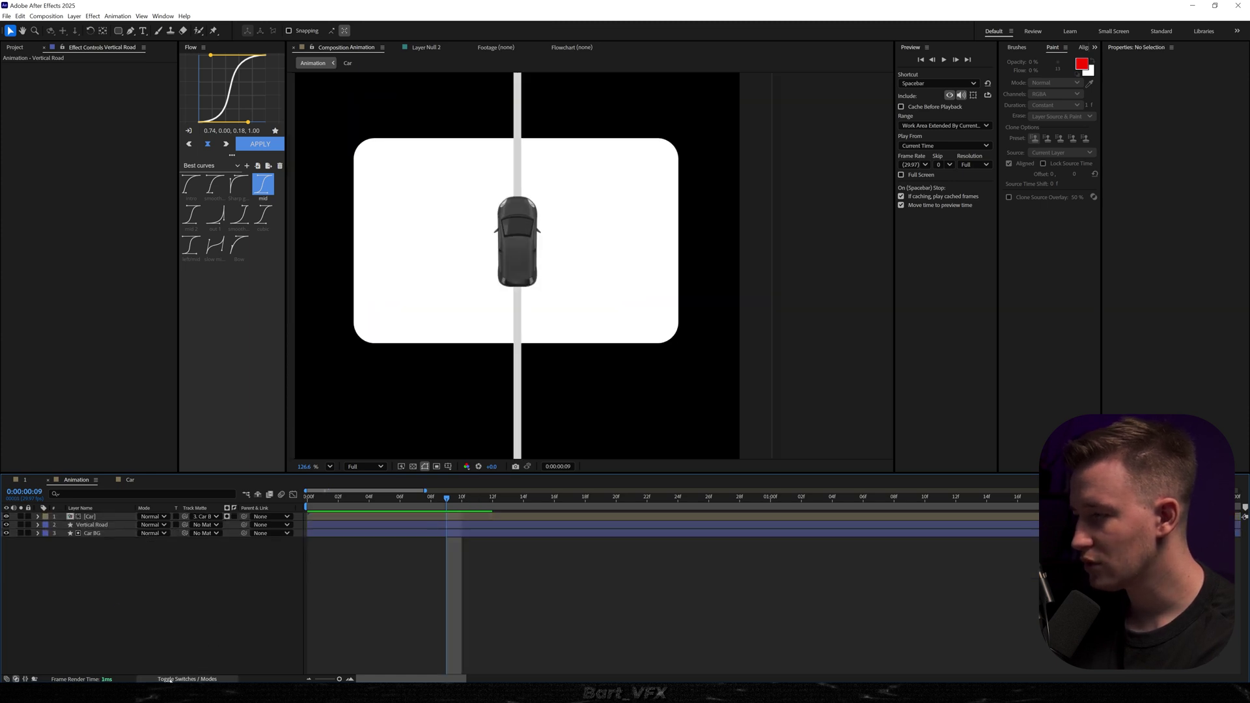
Use the Car BG layer as the track matte for the Vertical Road layer
click(169, 679)
click(170, 680)
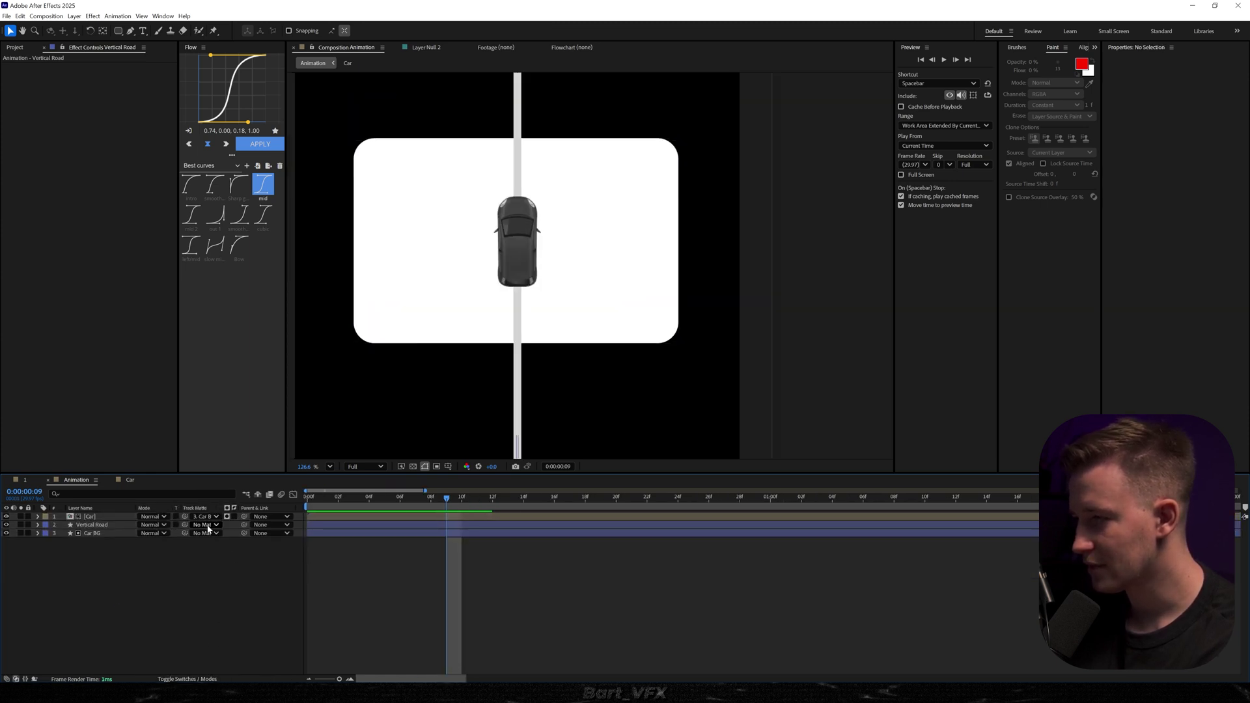
click(208, 526)
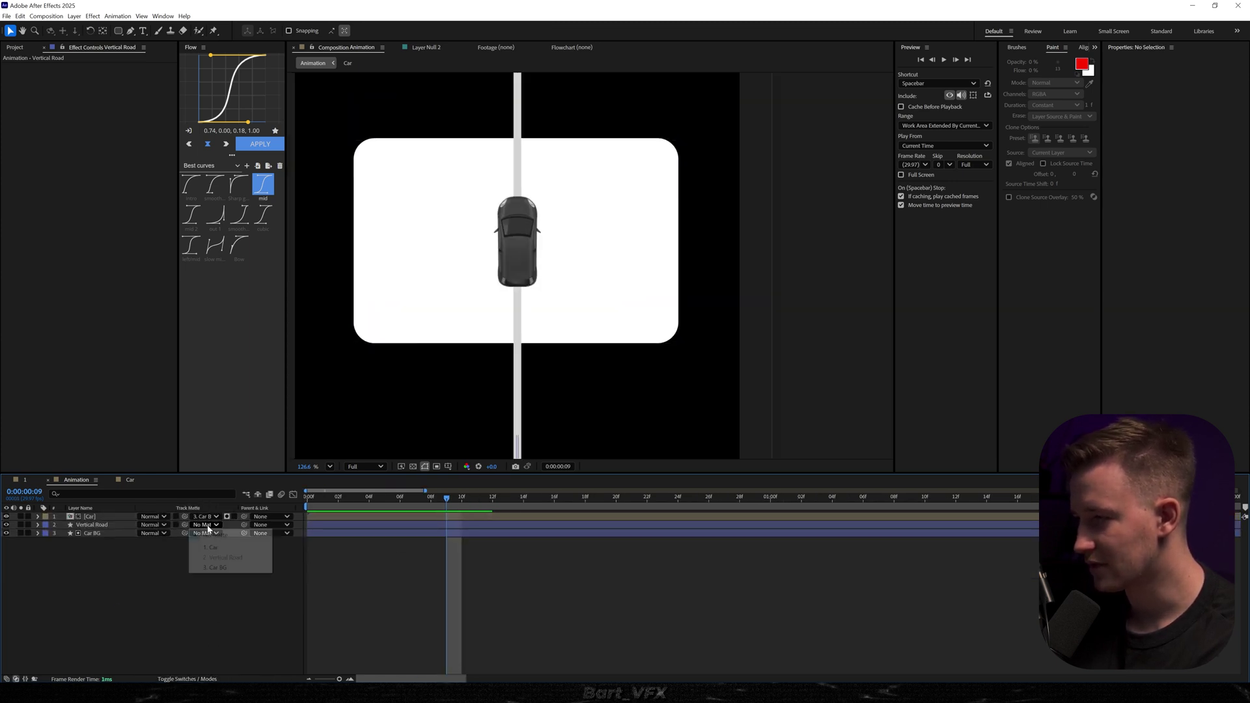
click(217, 568)
scroll(530, 329, up, 5)
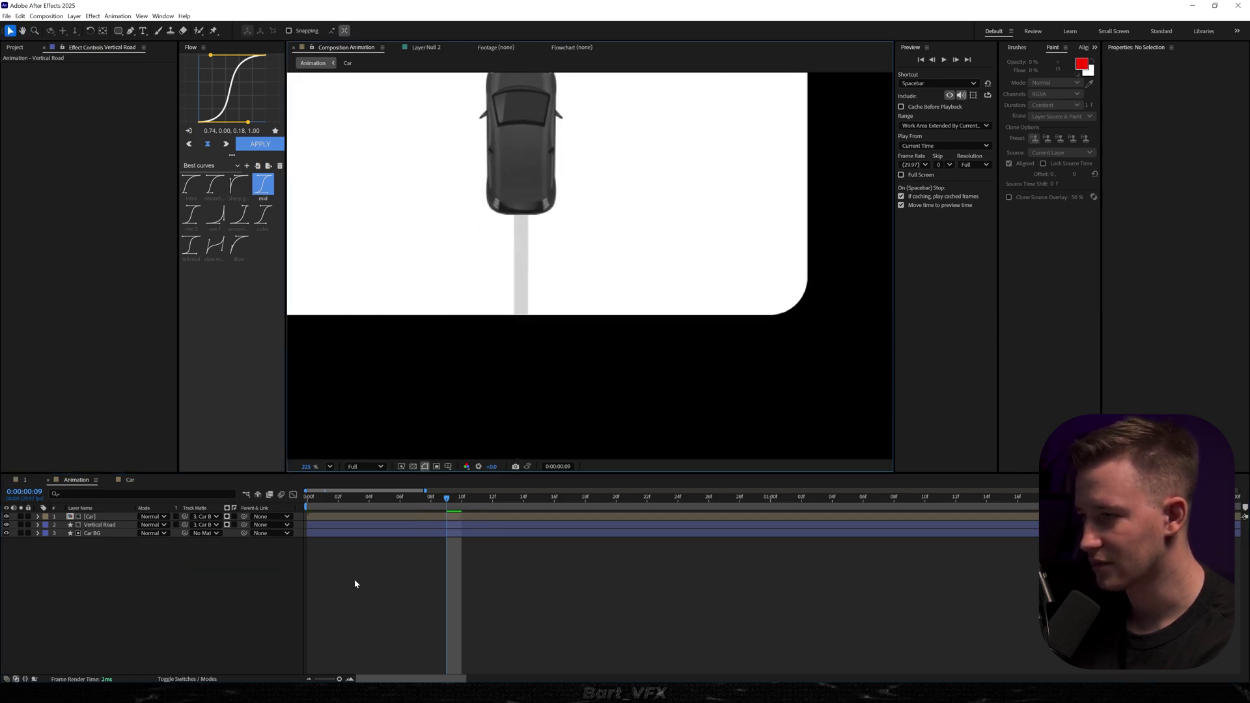
Set the Vertical Road layer's stroke width to 45
click(118, 525)
key(shift+slash)
scroll(622, 268, up, 3)
drag(548, 280, 586, 287)
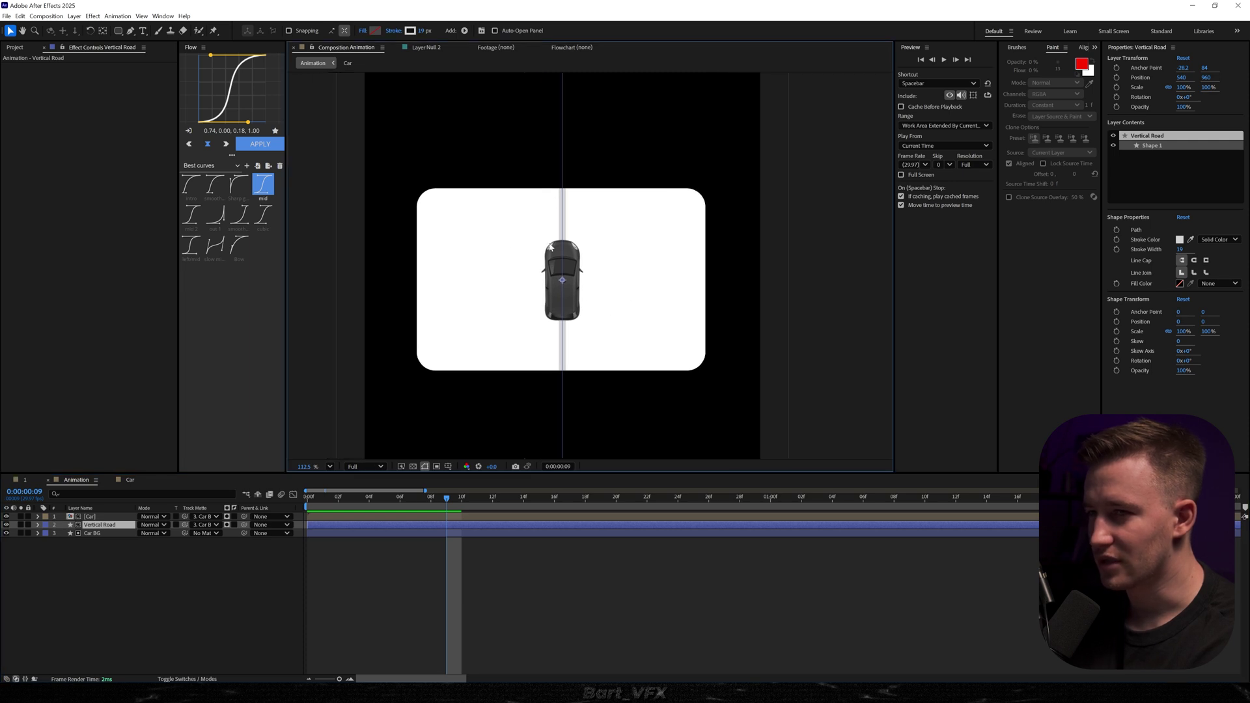
click(1180, 250)
text(40)
key(Return)
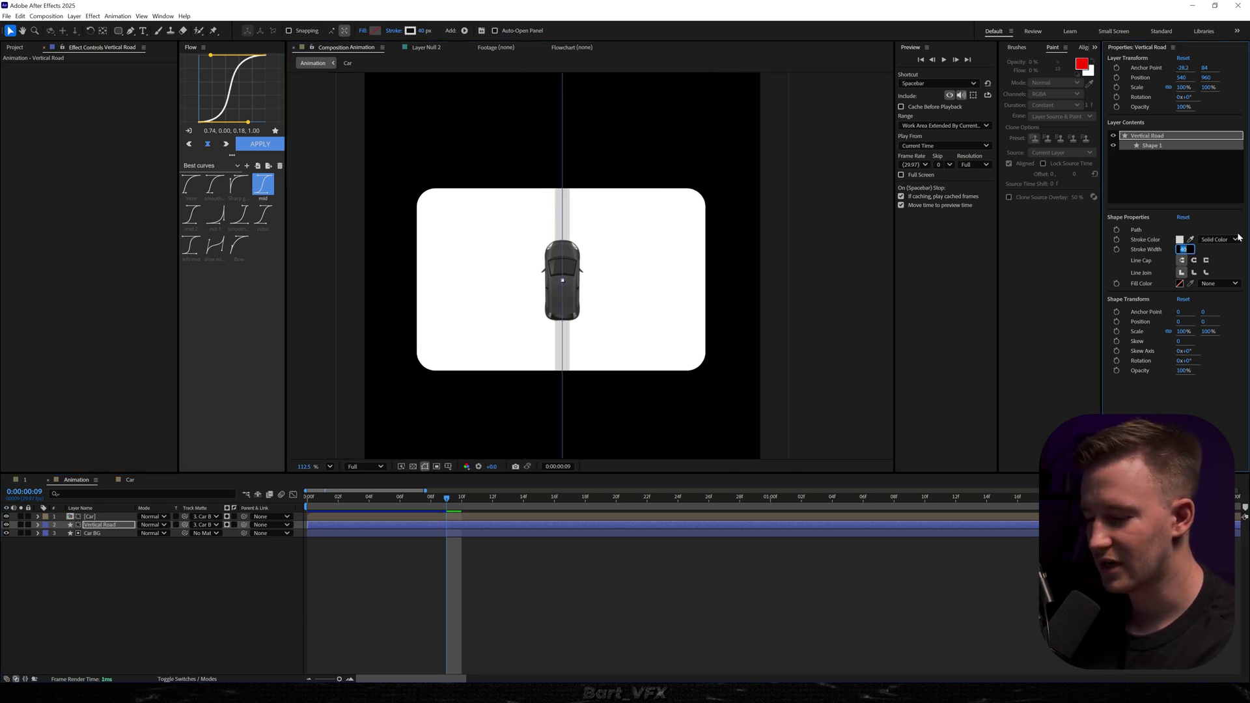
click(345, 588)
Draw a horizontal line on a new shape layer above the card with the Pen tool and set its stroke width to 20
scroll(449, 306, down, 3)
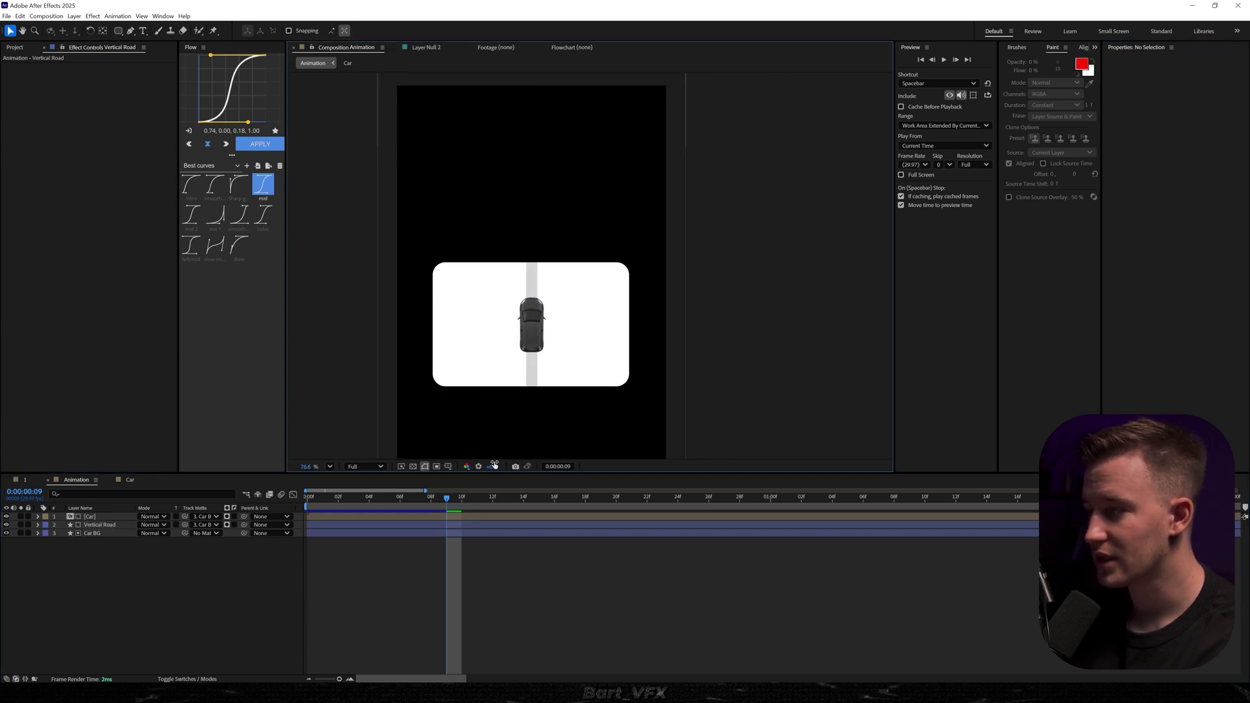
click(210, 614)
click(130, 30)
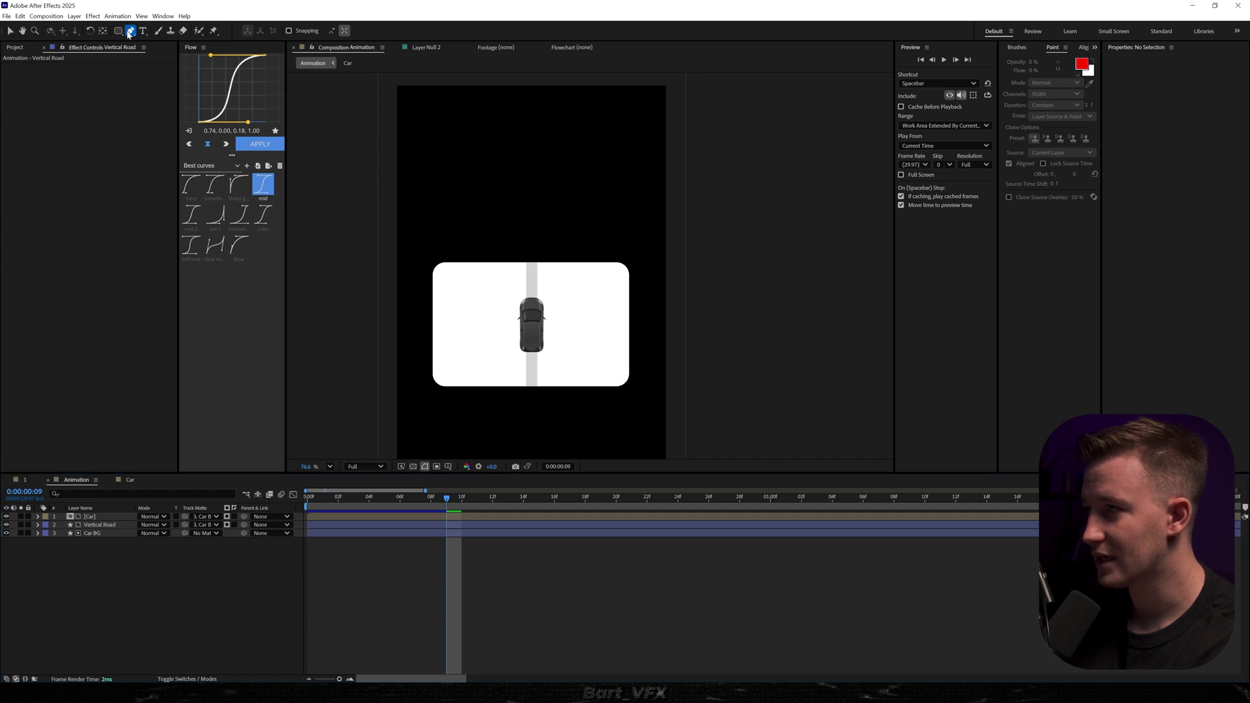
click(436, 107)
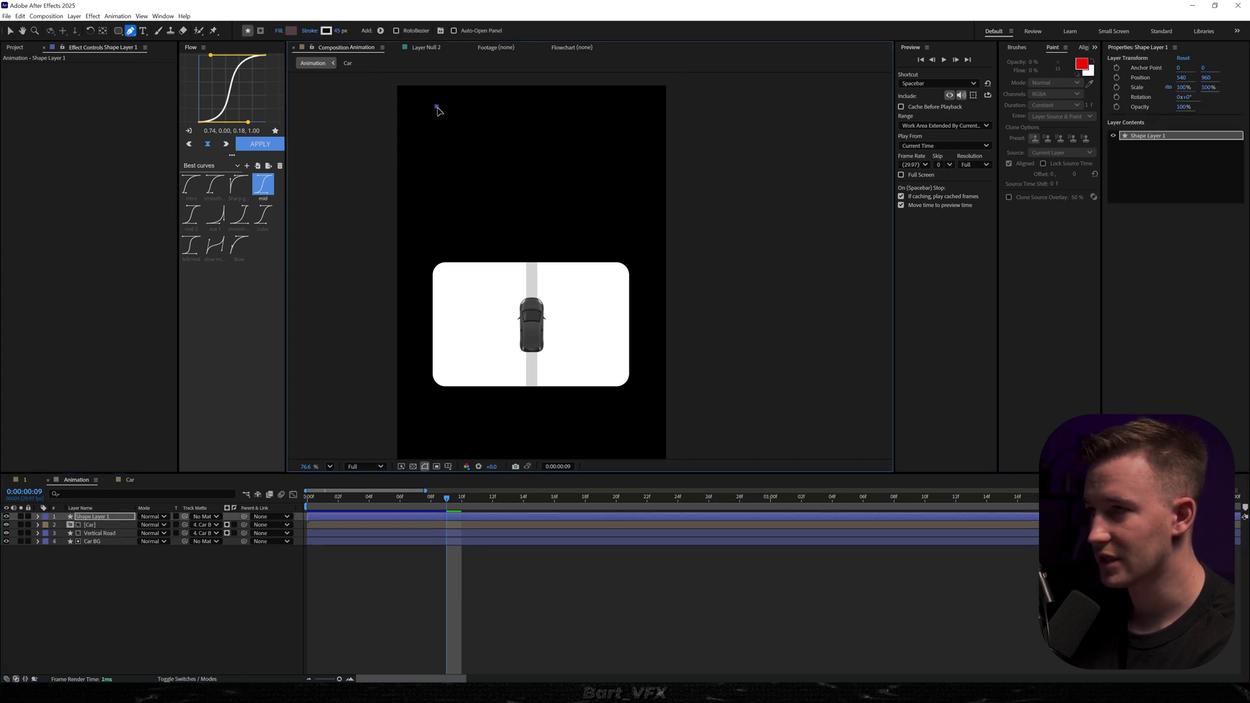
click(628, 107)
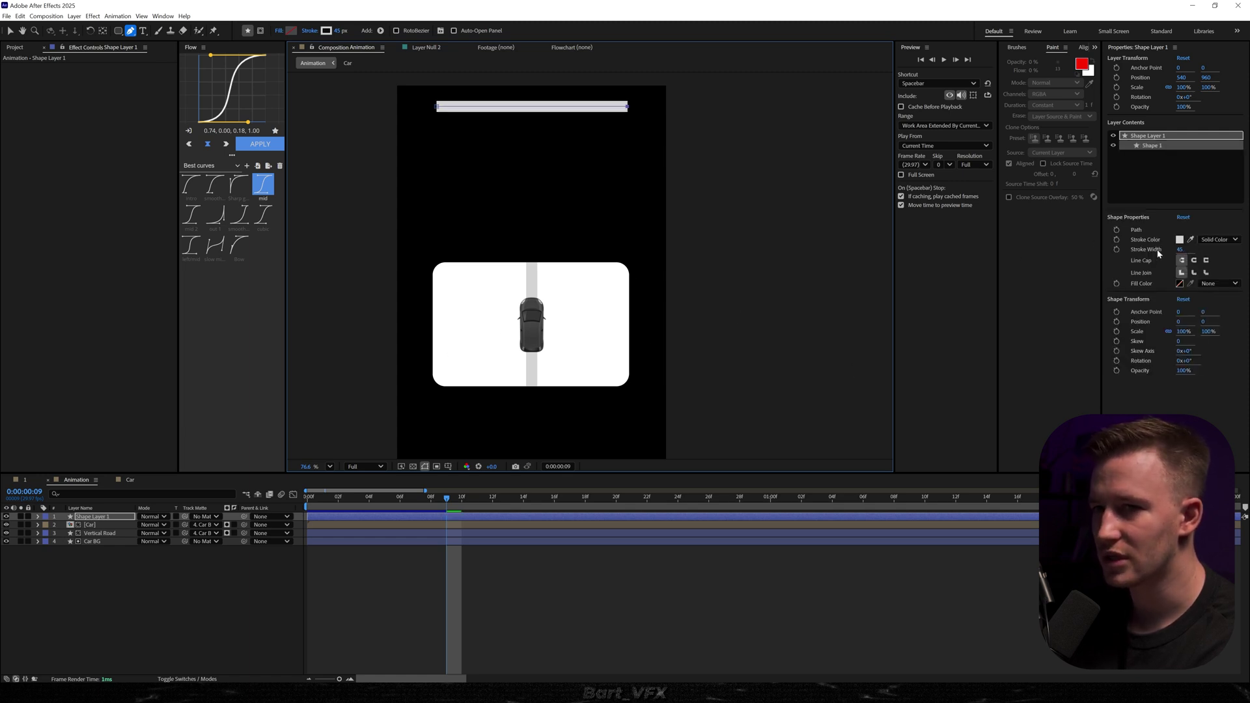
click(1179, 249)
key(Return)
Lengthen the horizontal line so both ends extend past the card's sides, keeping it centred in the composition
scroll(460, 210, up, 2)
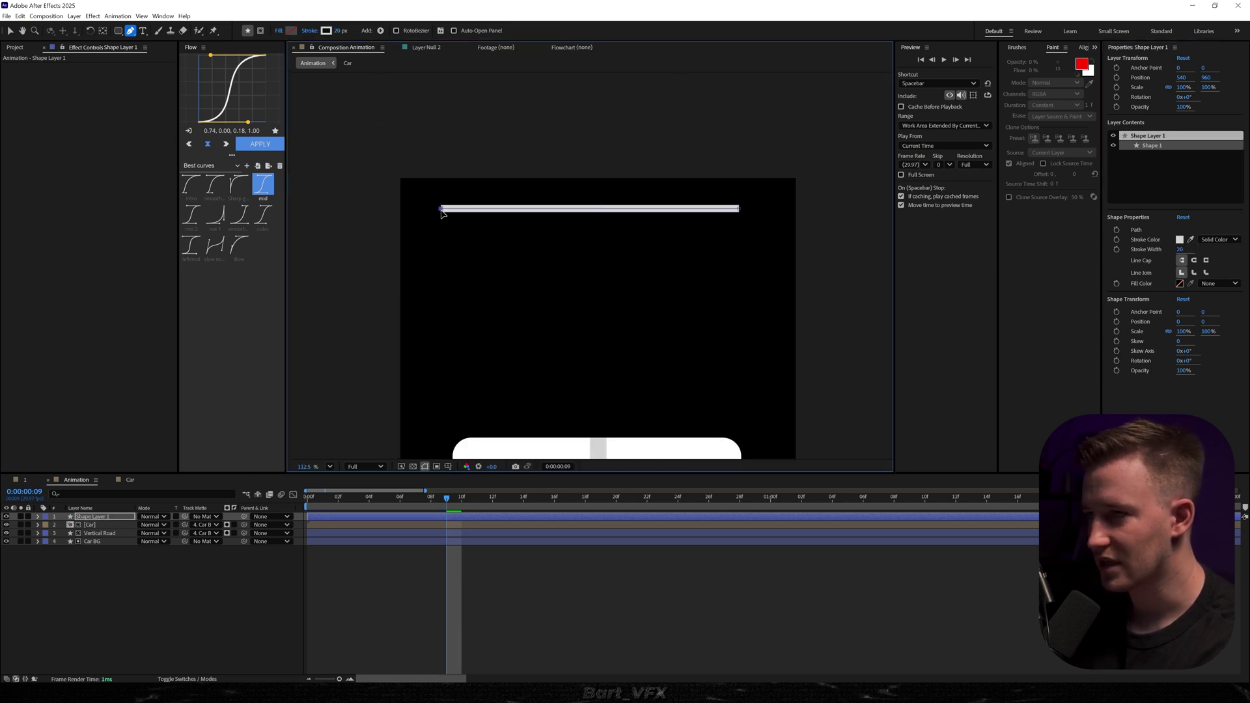
scroll(481, 277, down, 3)
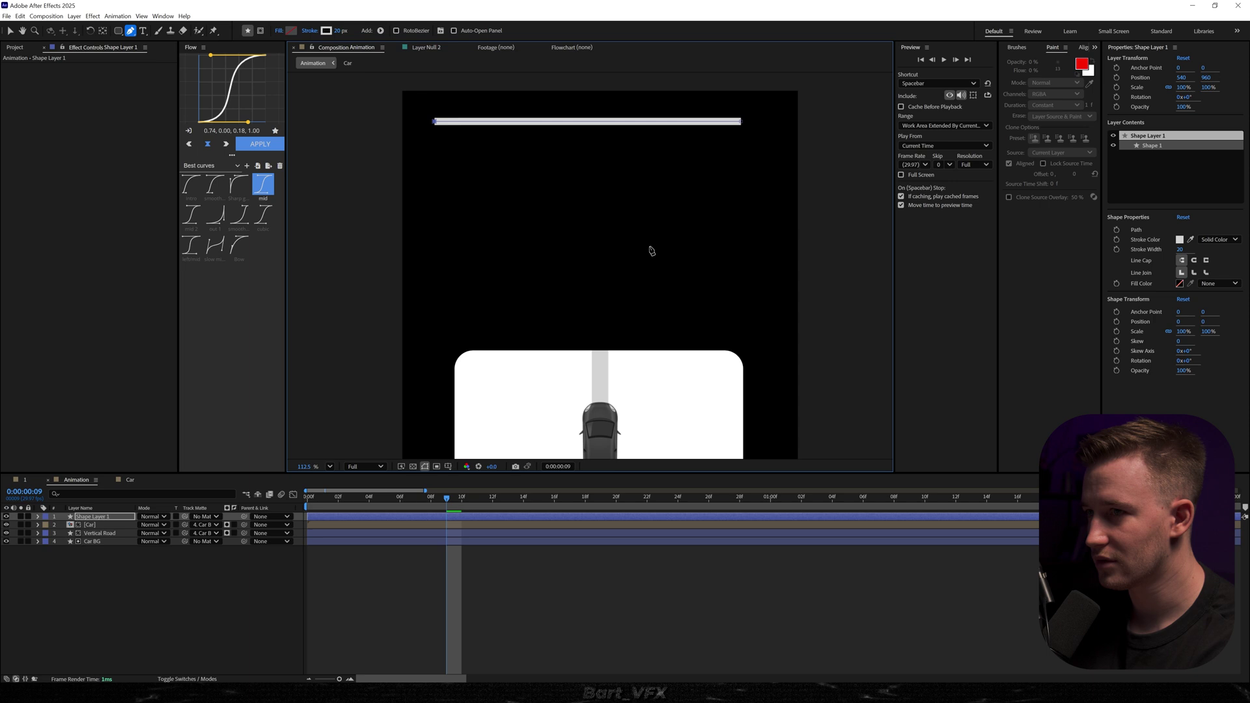
scroll(640, 257, up, 2)
scroll(641, 258, right, 3)
key(v)
scroll(670, 187, down, 2)
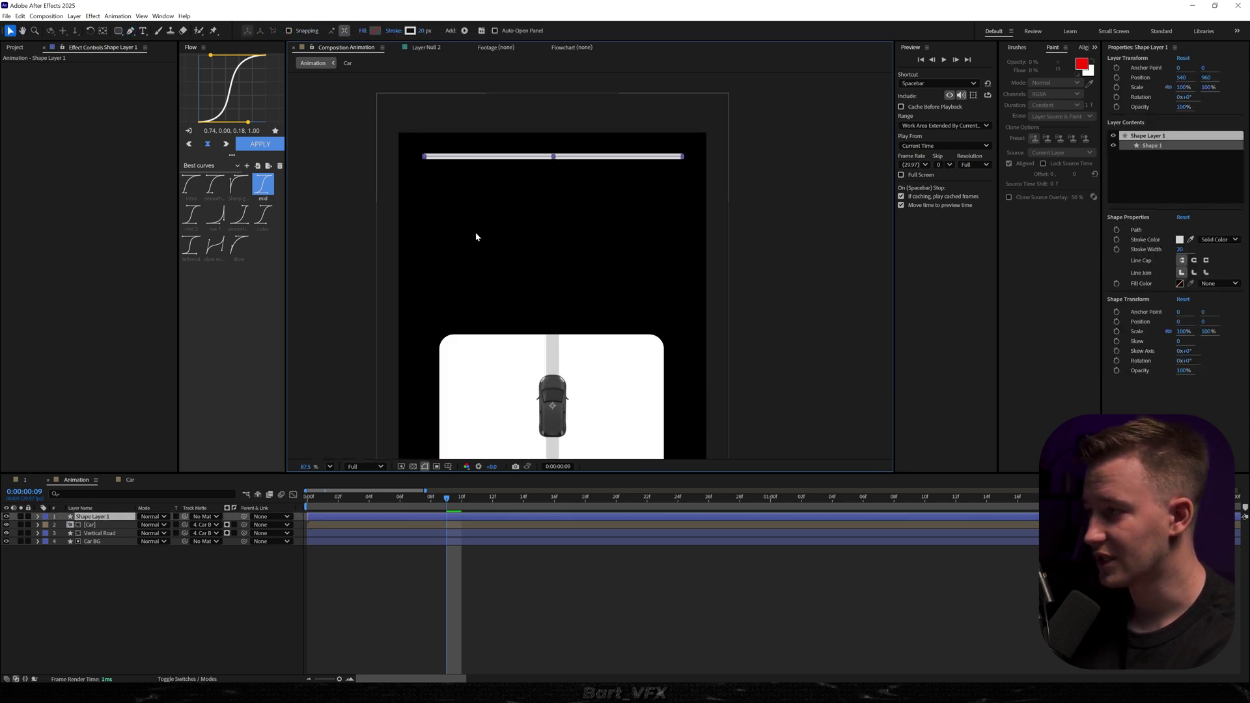
Add a Repeater to the horizontal line's shape layer and set its copies to 12
click(37, 517)
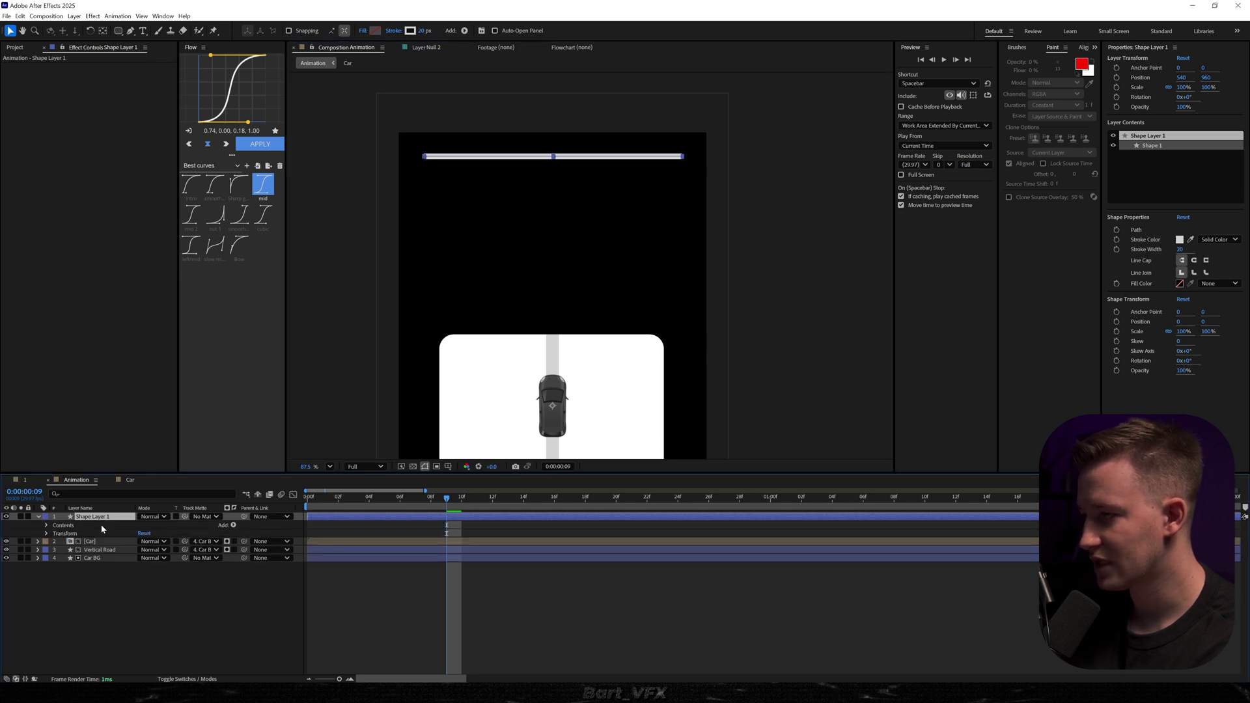
click(233, 526)
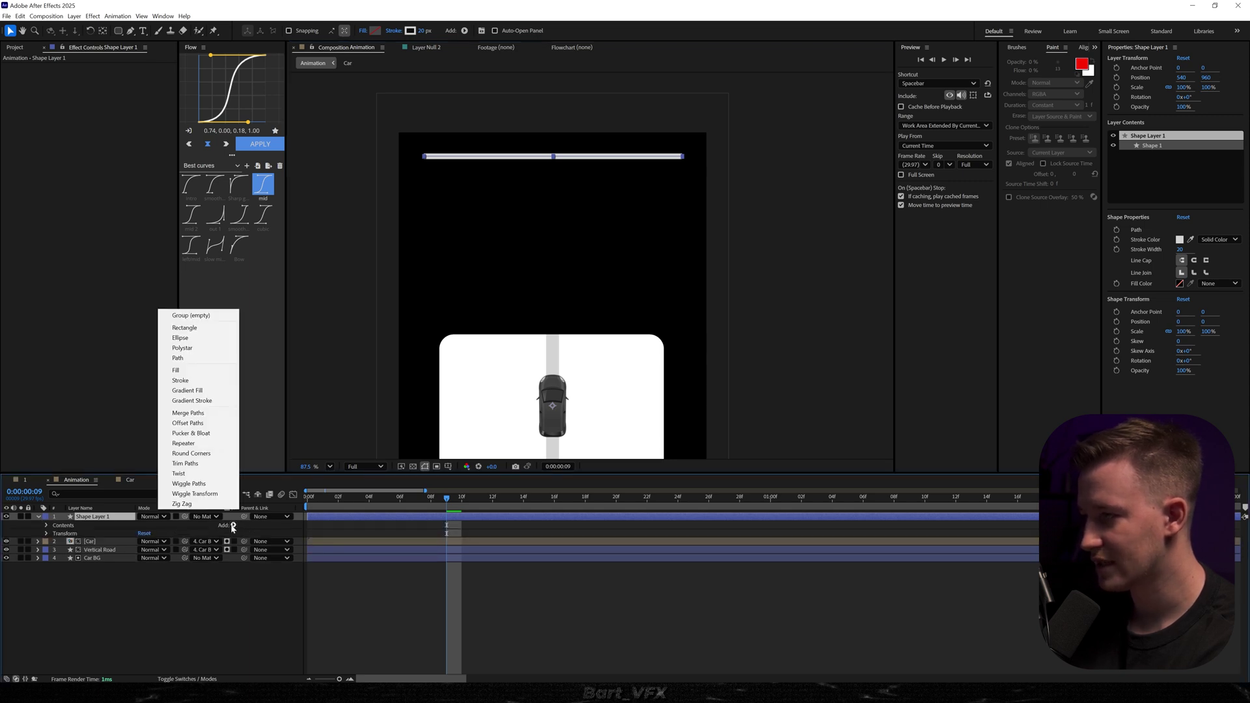
click(192, 446)
click(55, 544)
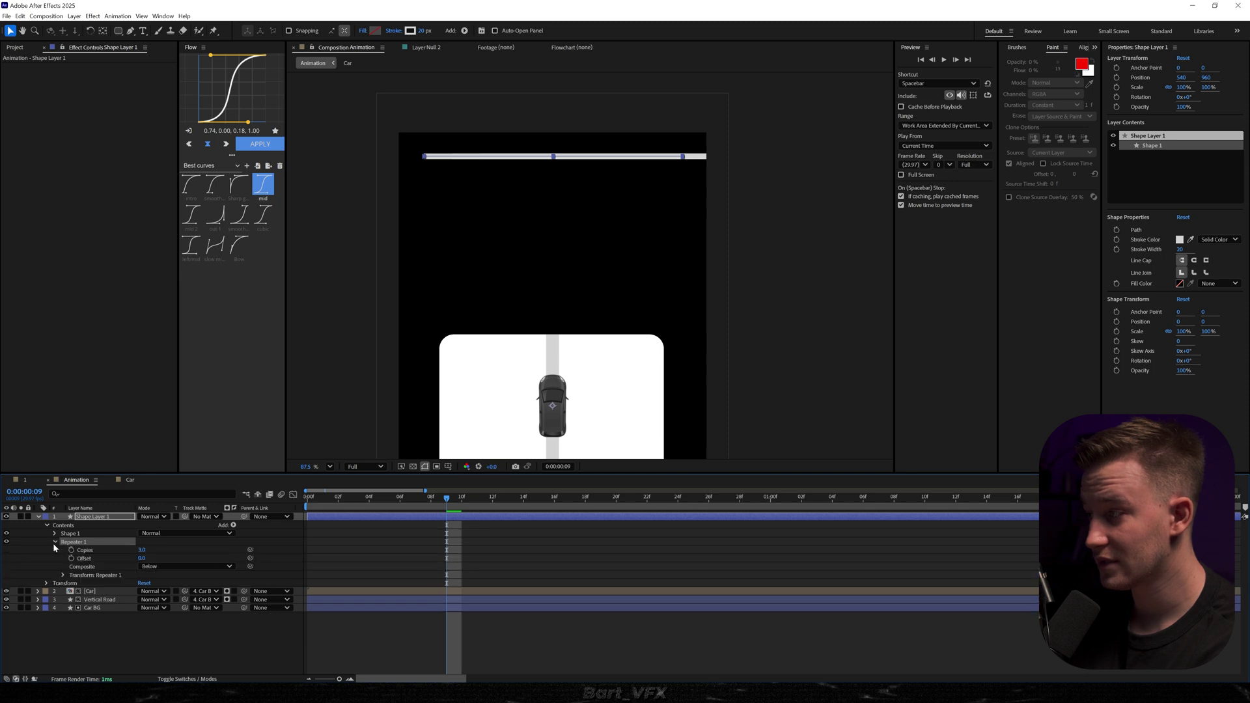
key(Return)
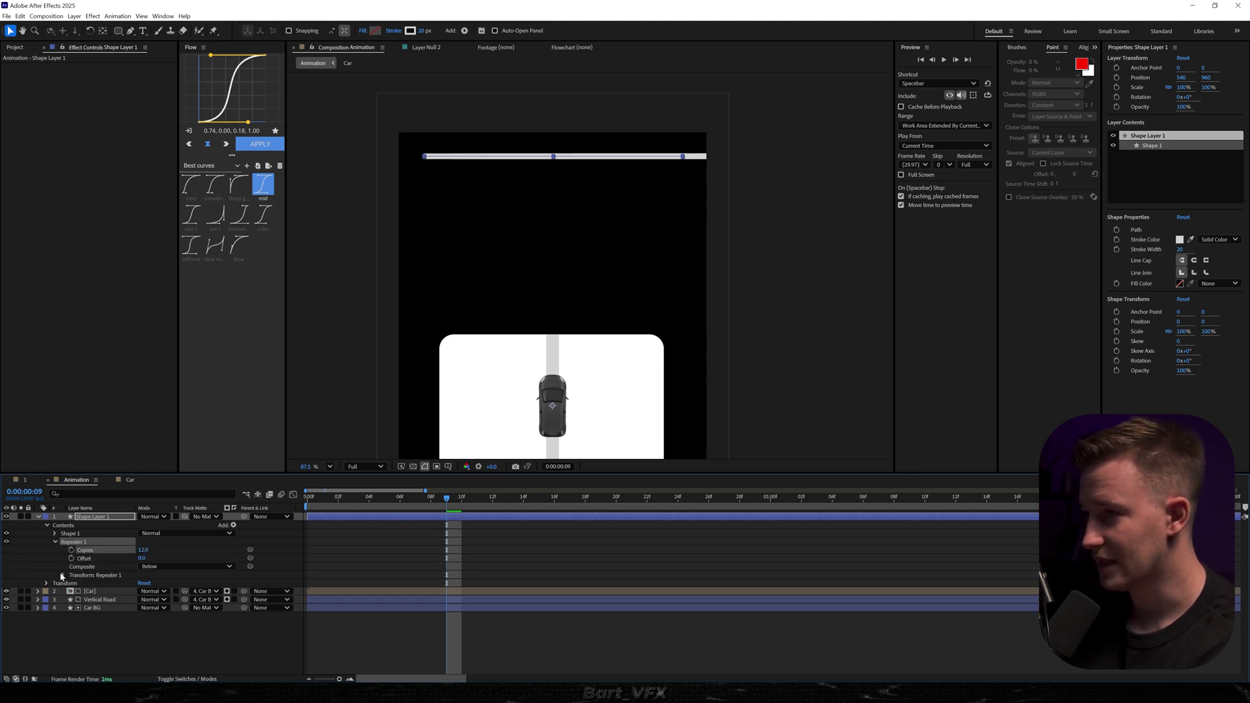
Set the Repeater's transform position to 0, about 158, spreading the line copies down the full height of the composition
click(63, 576)
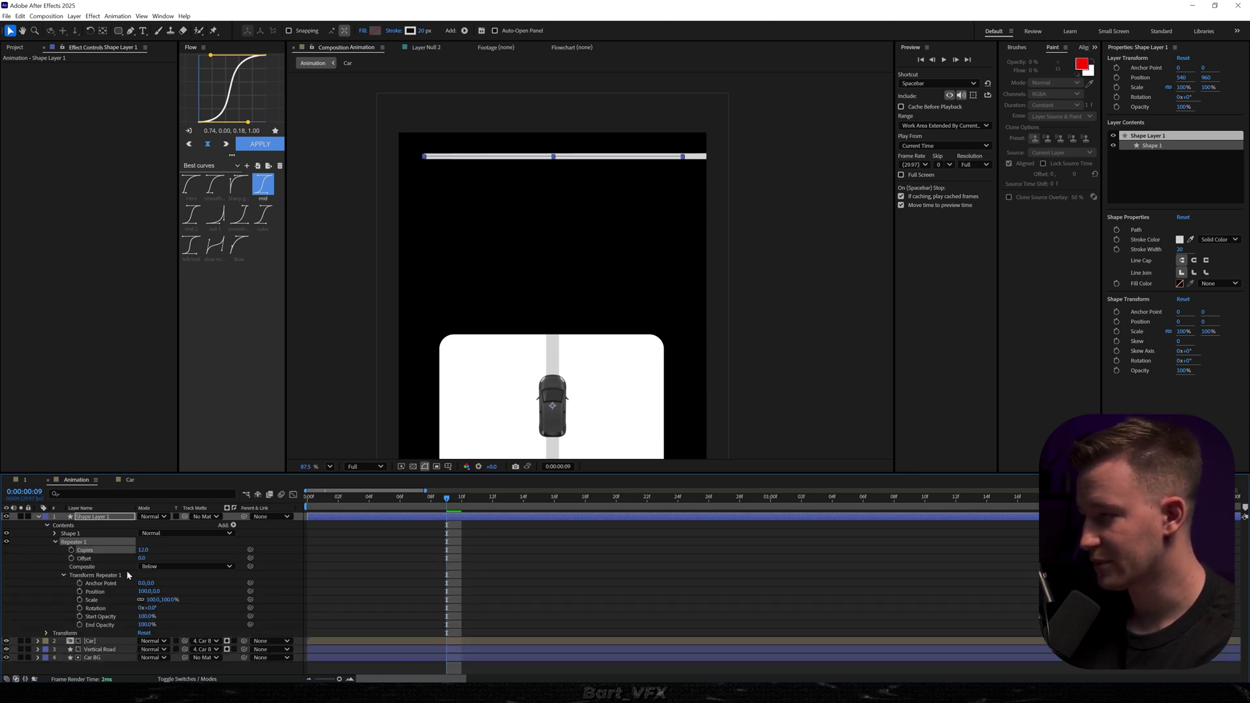
click(144, 592)
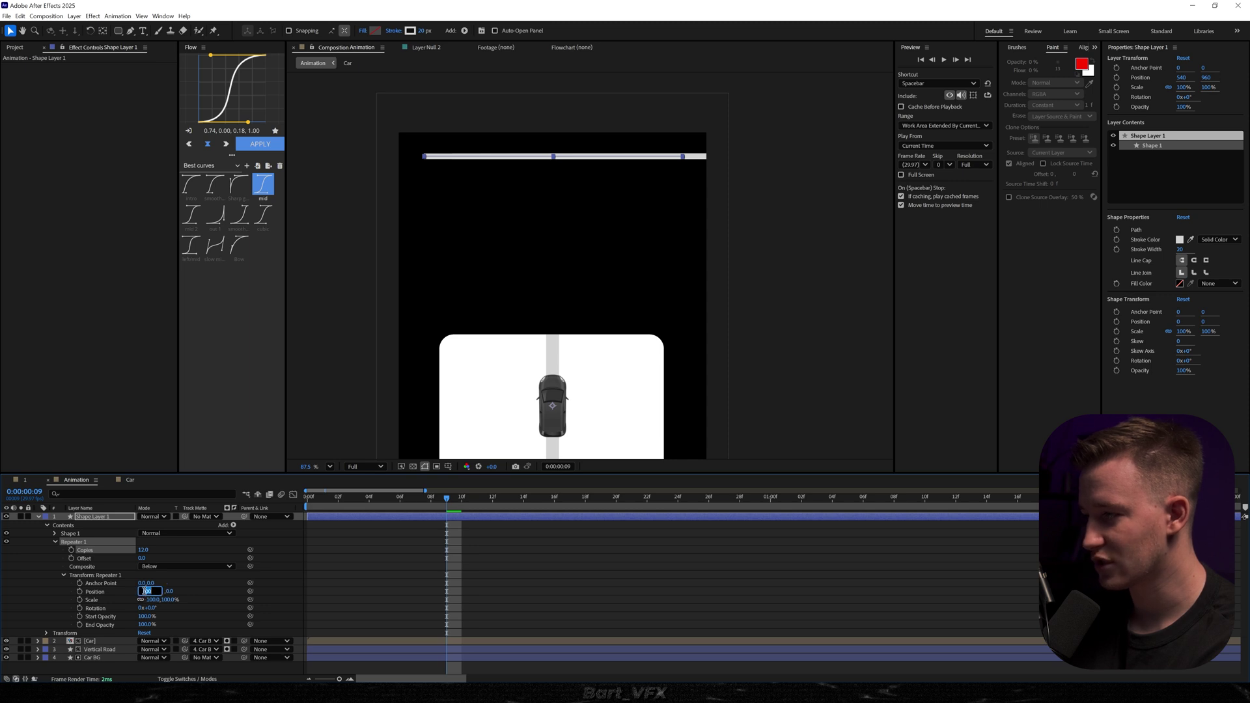
text(0)
key(Return)
drag(148, 592, 211, 590)
drag(530, 365, 533, 185)
scroll(501, 288, down, 1)
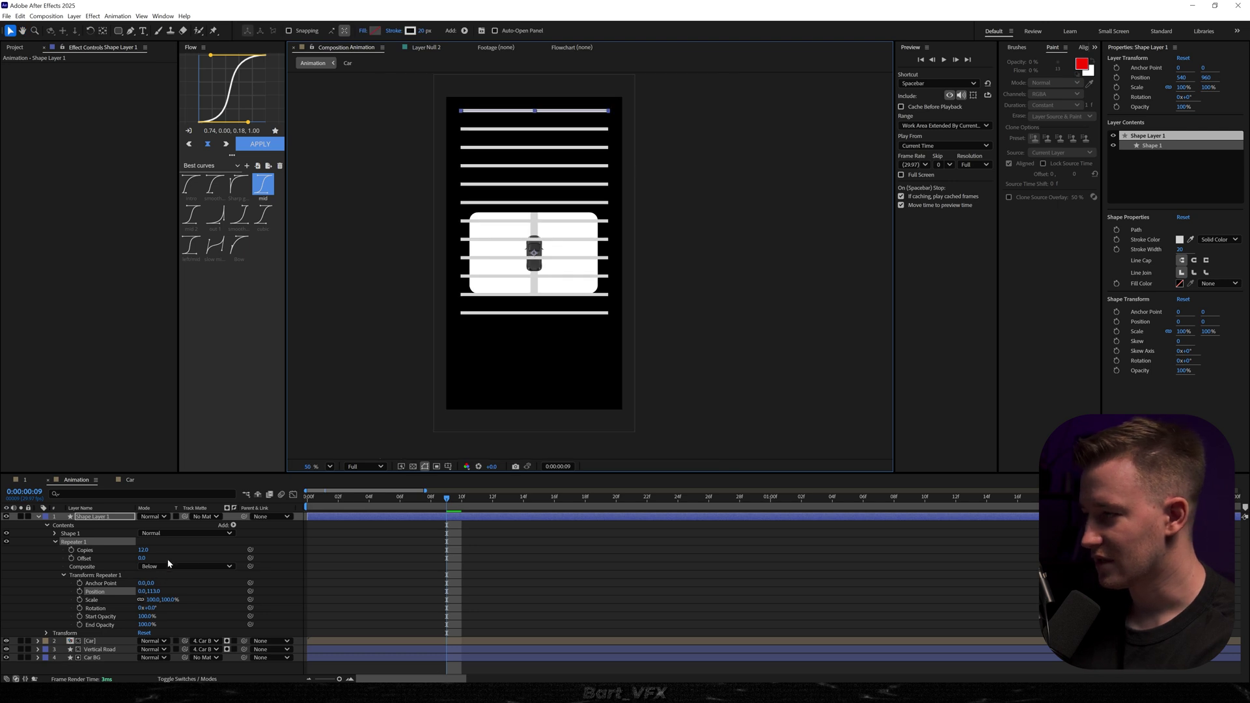
drag(158, 595, 182, 594)
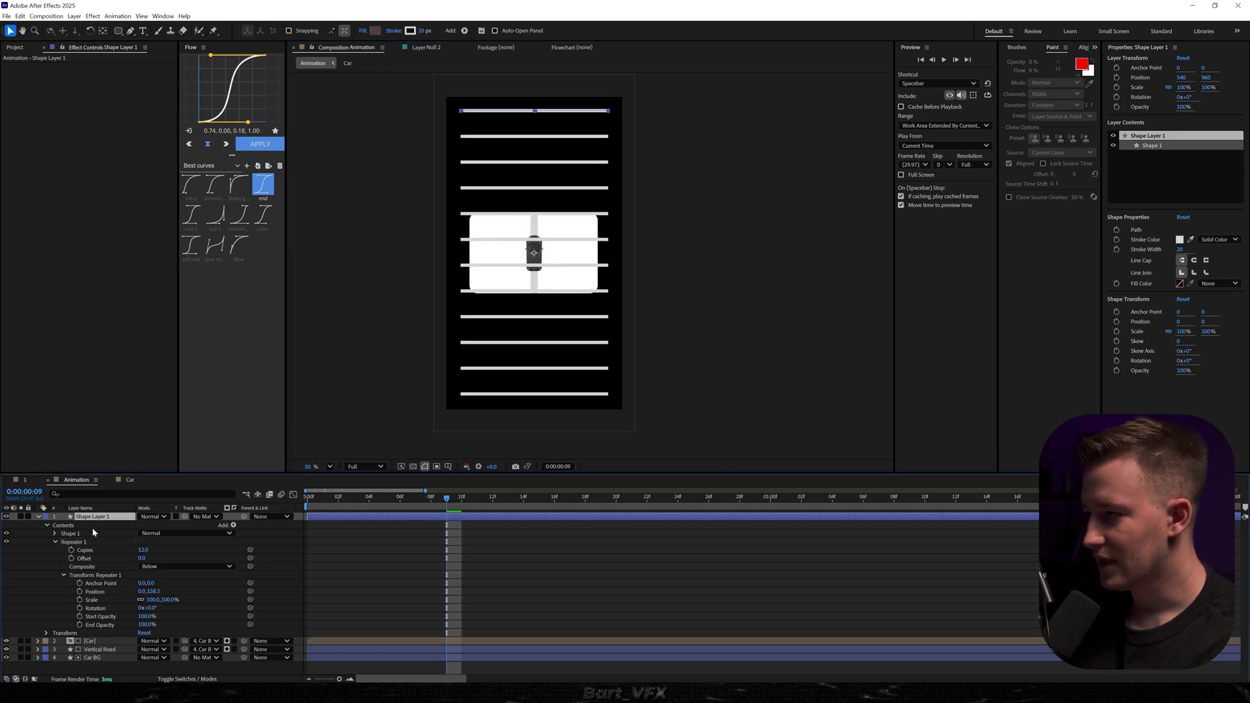
Collapse the properties of all layers in the timeline and clear the selection
key(ctrl+a)
key(u)
key(u)
click(107, 619)
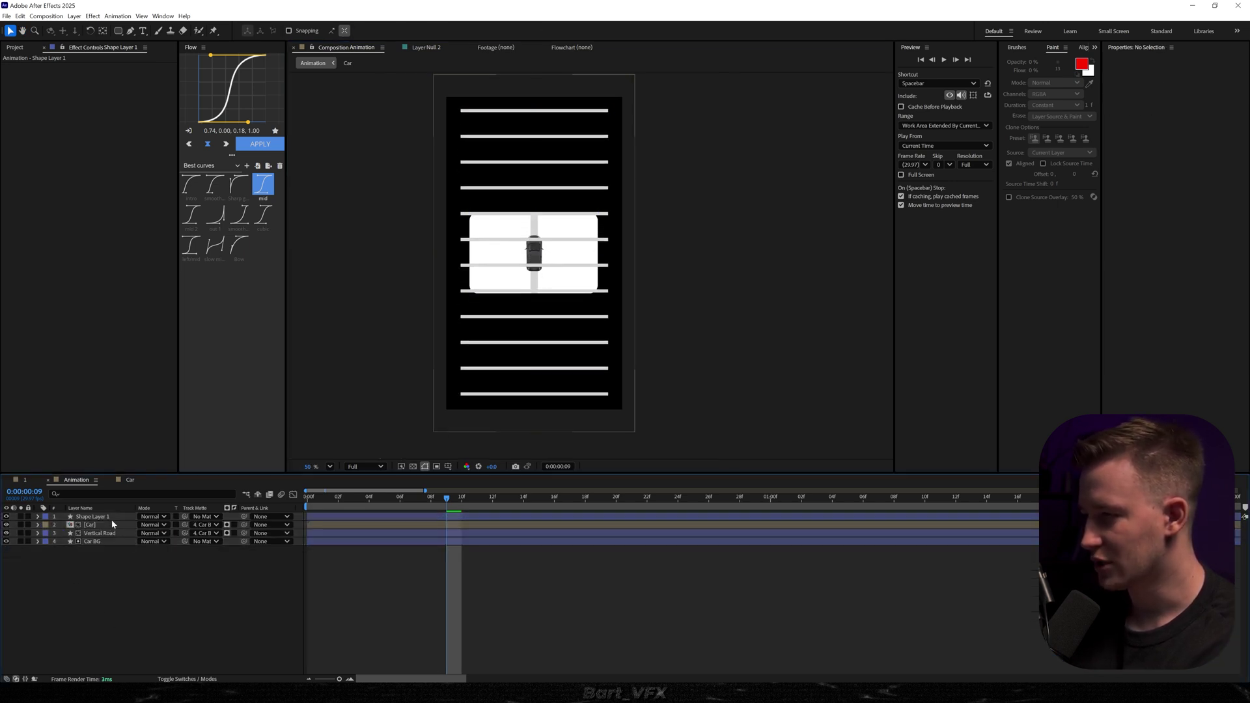
Rename the repeated-line shape layer as Horizontal Roads
click(111, 517)
key(Return)
text(horiz)
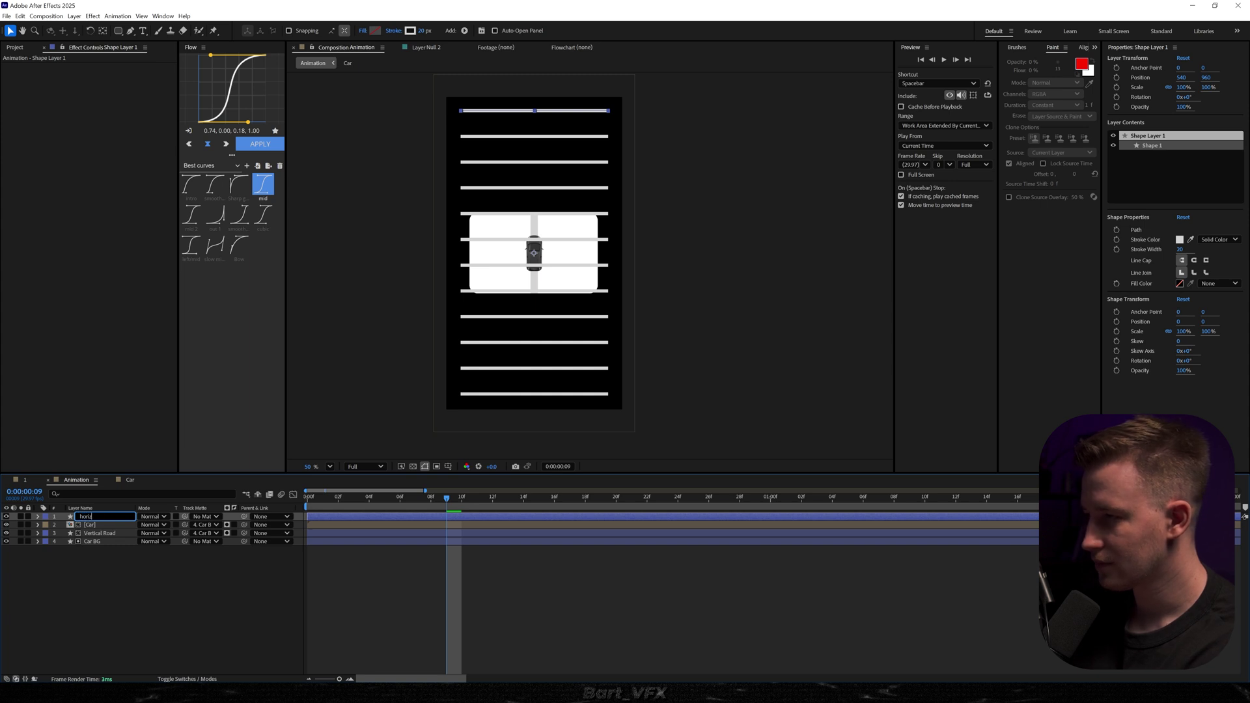
text(ontal Roads)
key(Return)
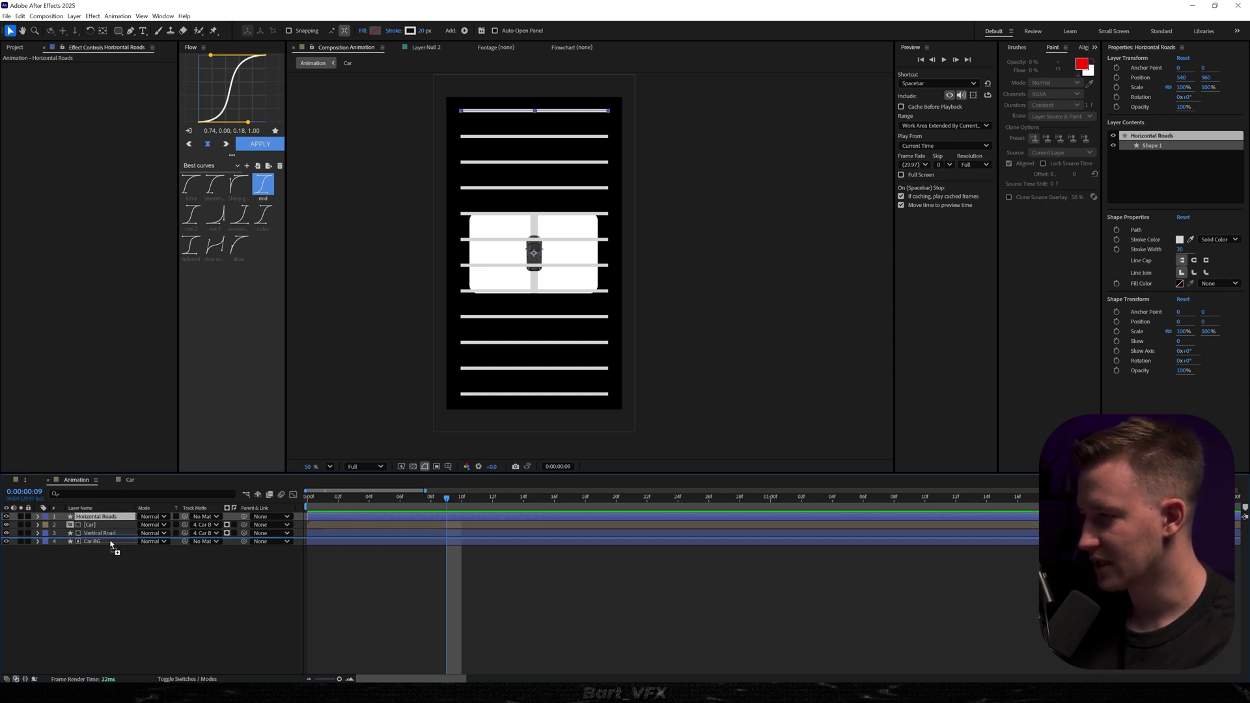
Move the Horizontal Roads layer directly above Car BG and set Car BG as its track matte, previewing the result
drag(110, 543, 110, 542)
click(121, 570)
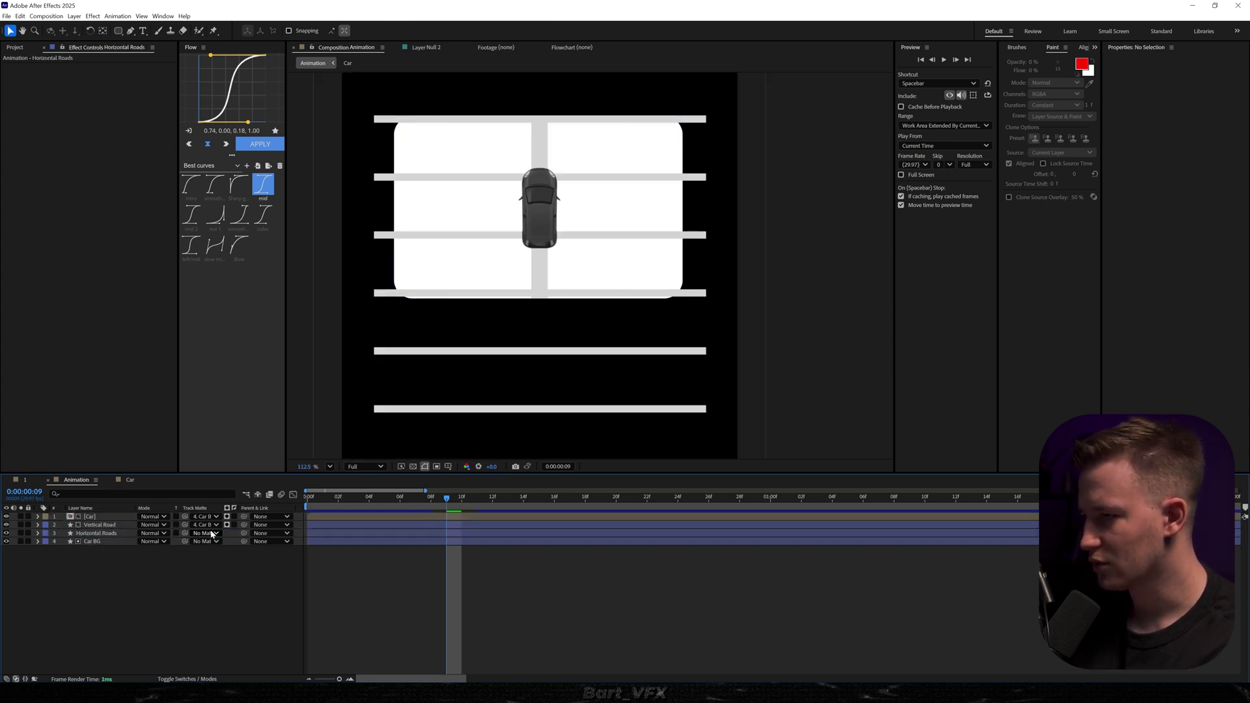
click(205, 533)
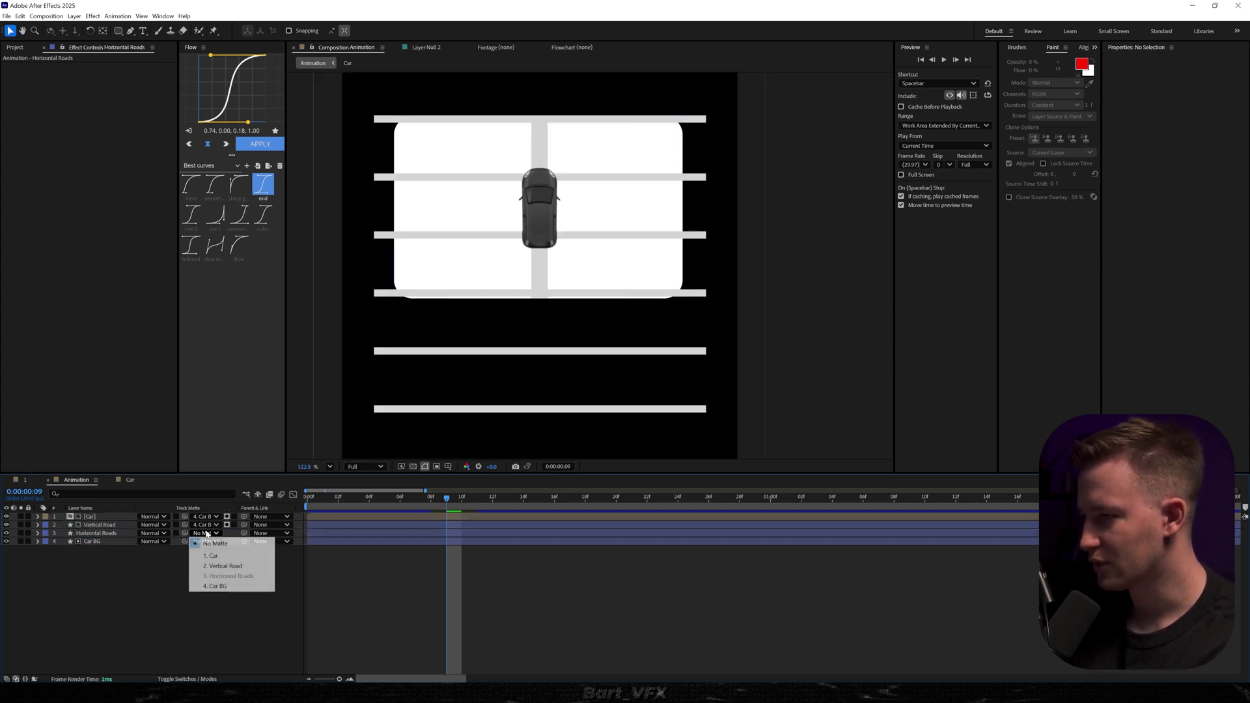
click(225, 587)
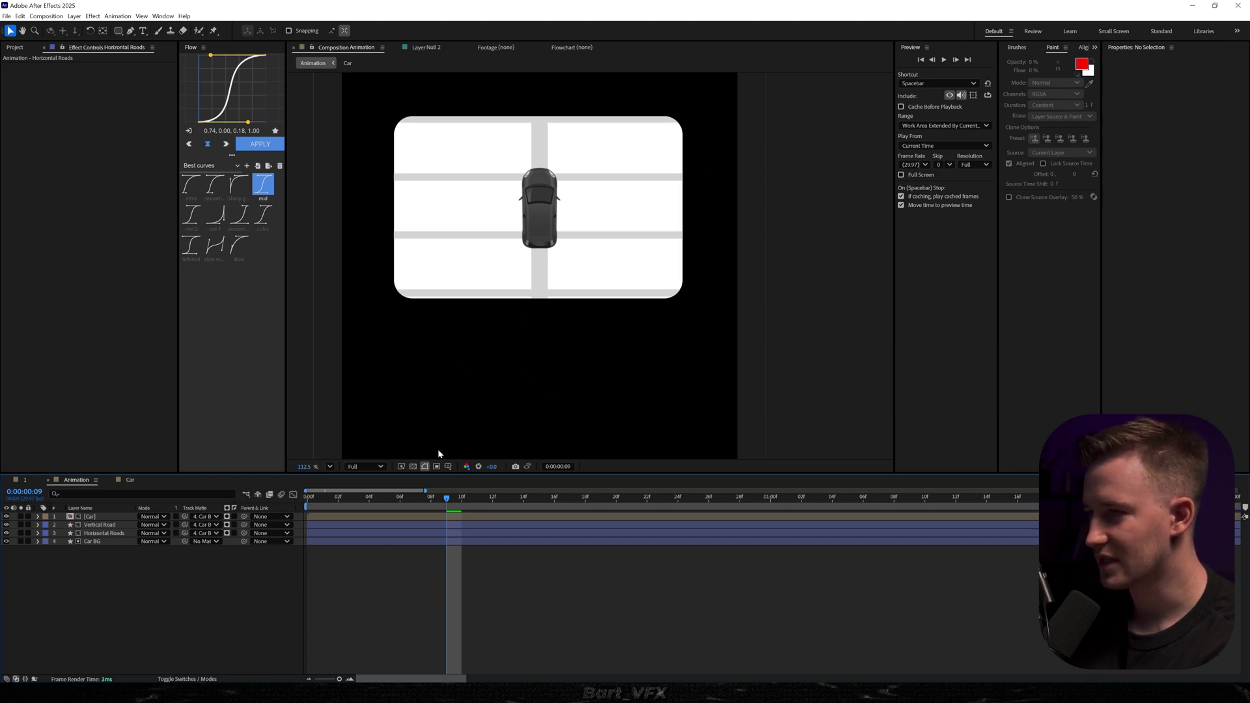
key(space)
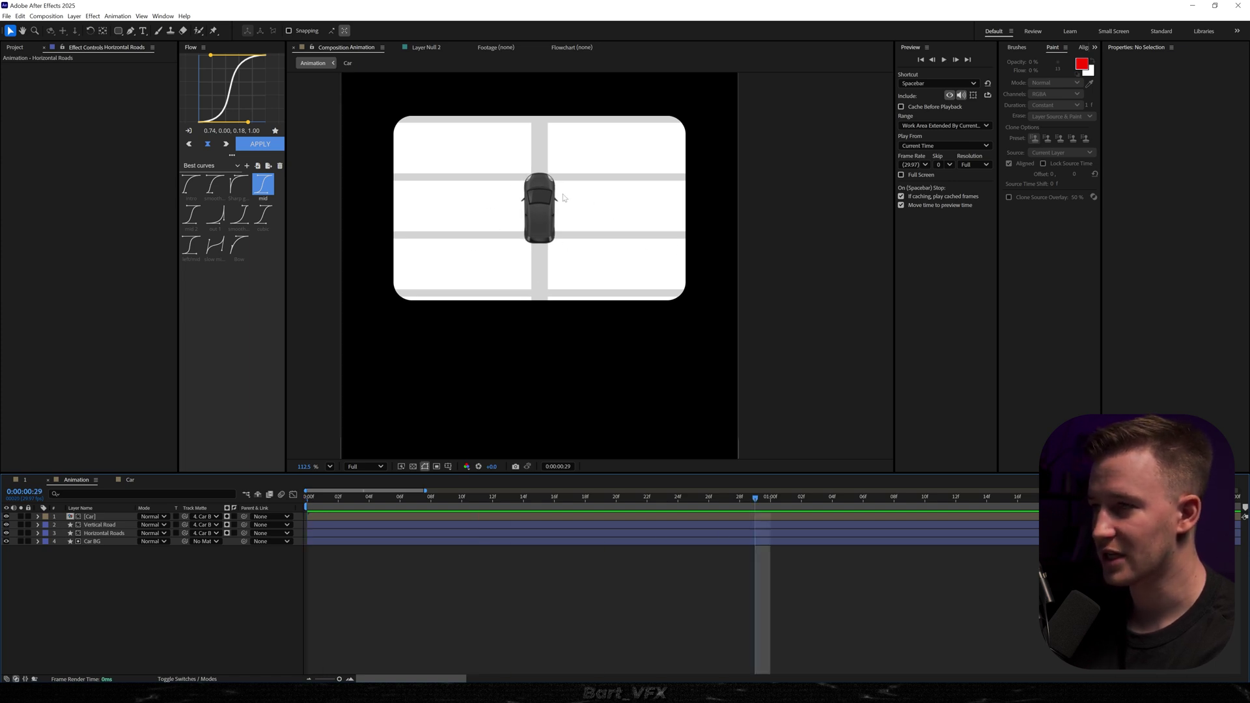
Keyframe Horizontal Roads' position from 540, 296 at the first frame to a point farther down at the composition's end
click(96, 535)
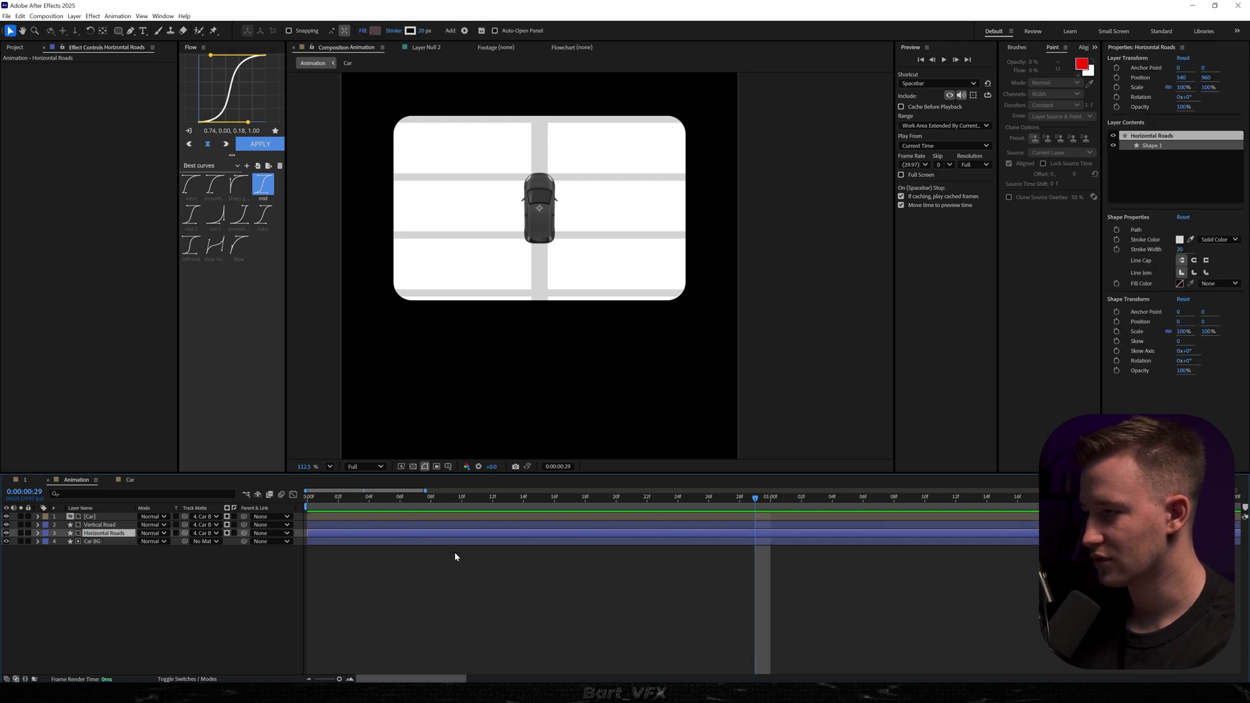
scroll(502, 306, down, 3)
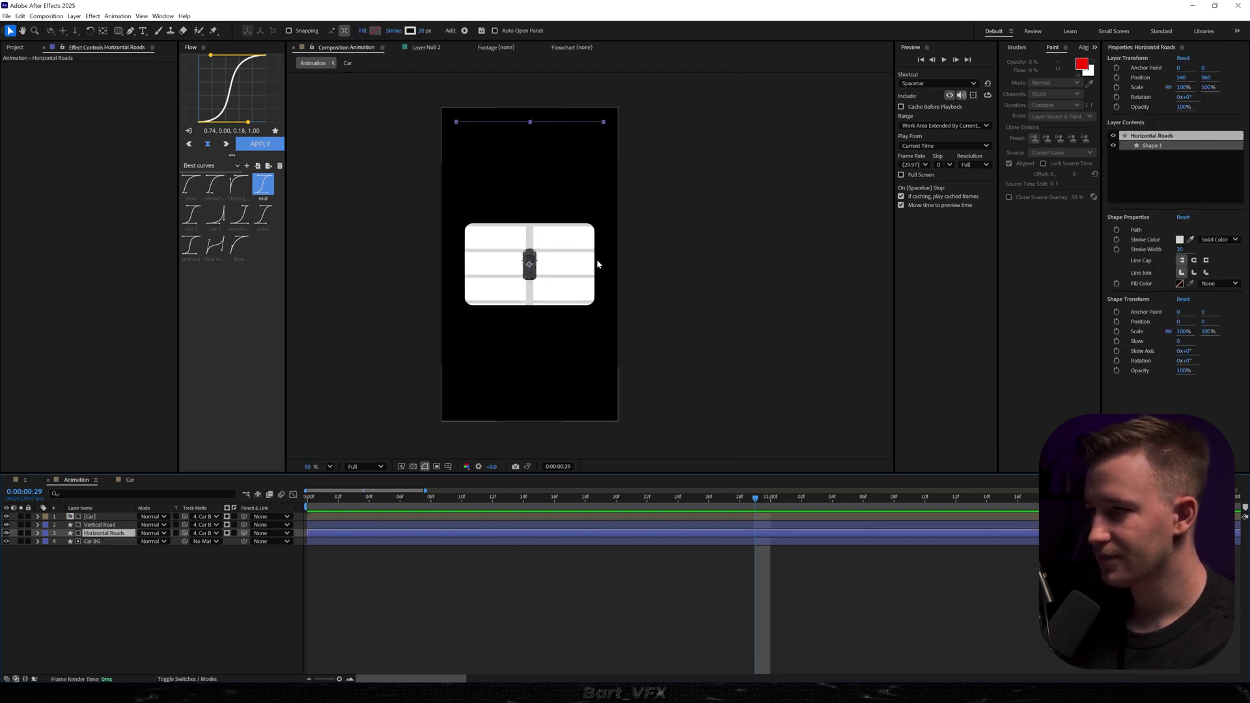
key(Home)
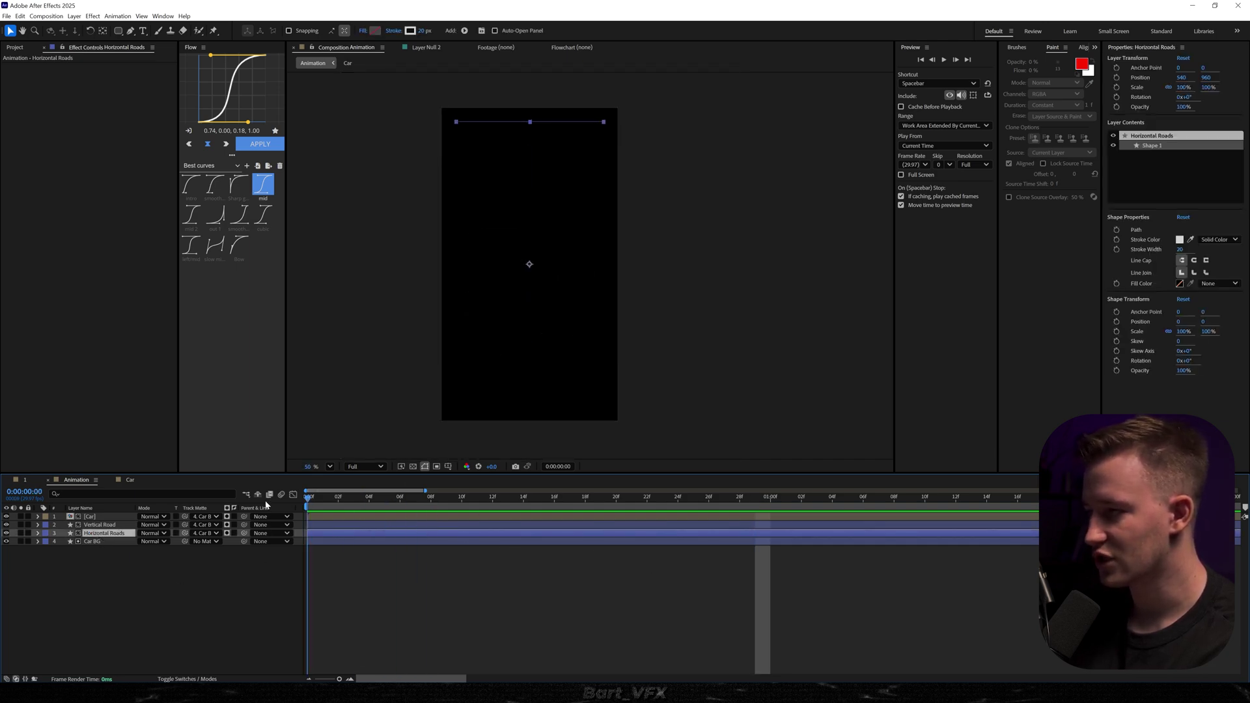
key(alt+shift+p)
drag(164, 547, 65, 547)
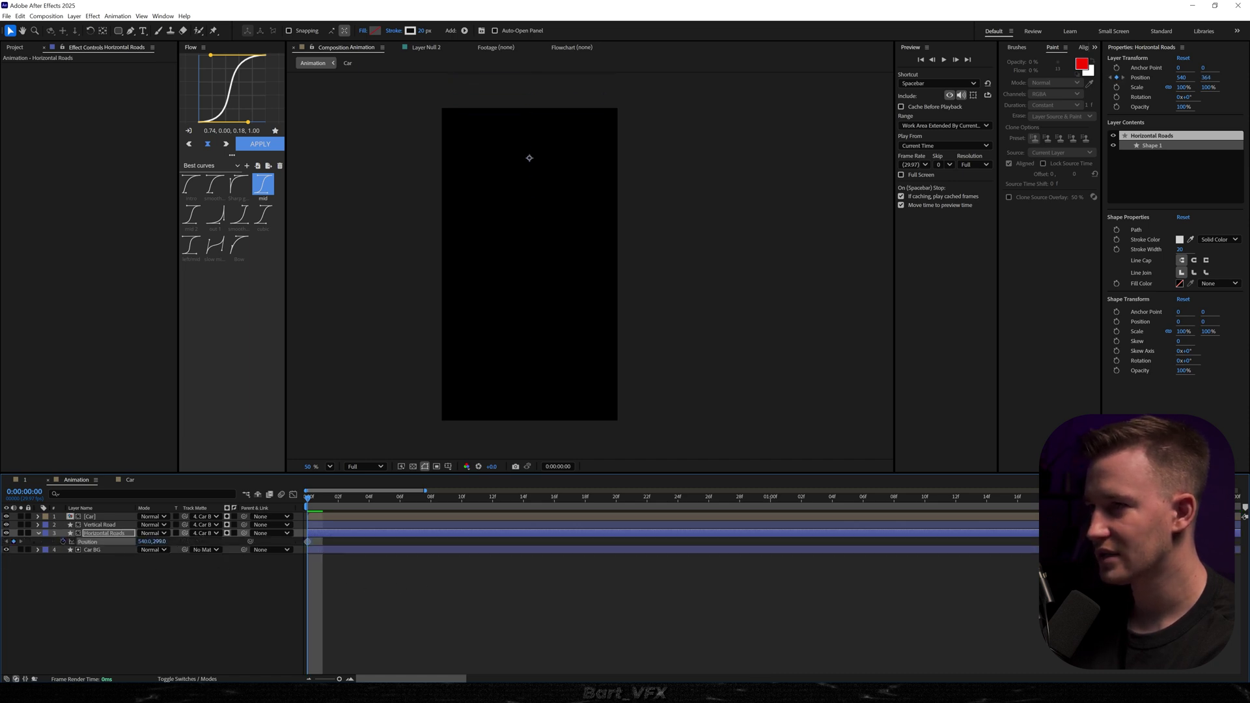
scroll(619, 330, down, 4)
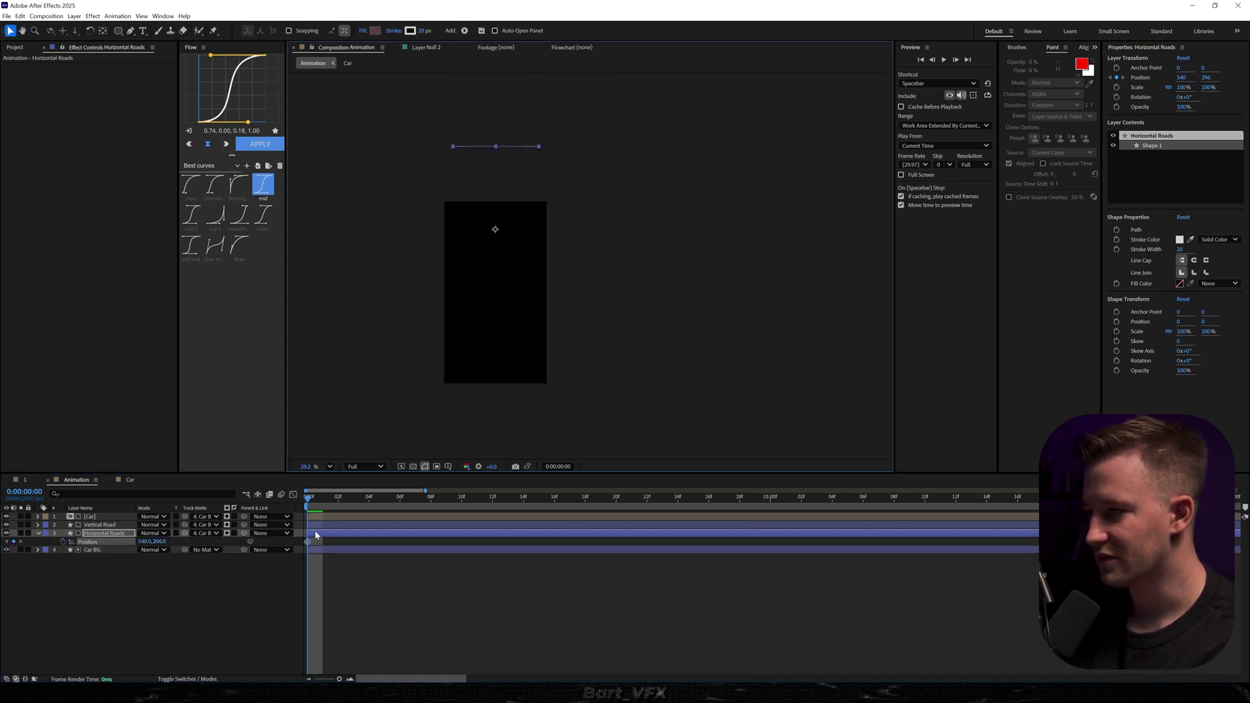
drag(339, 506, 877, 515)
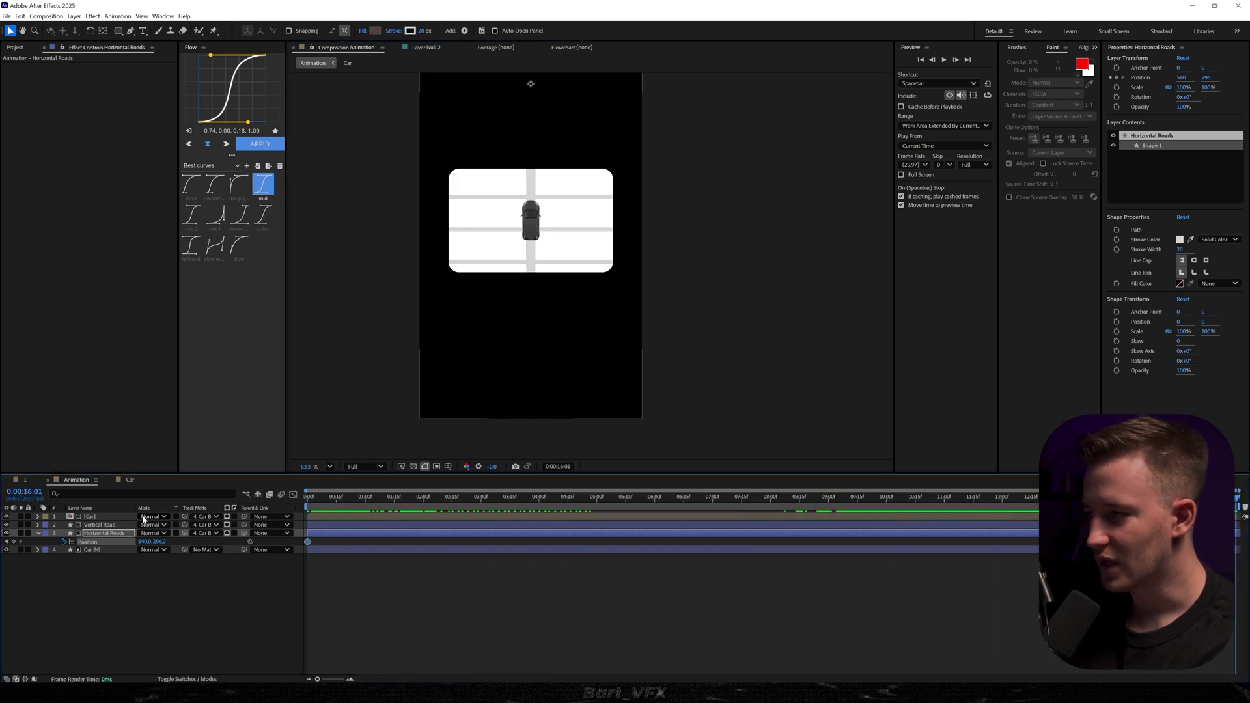
drag(159, 542, 812, 530)
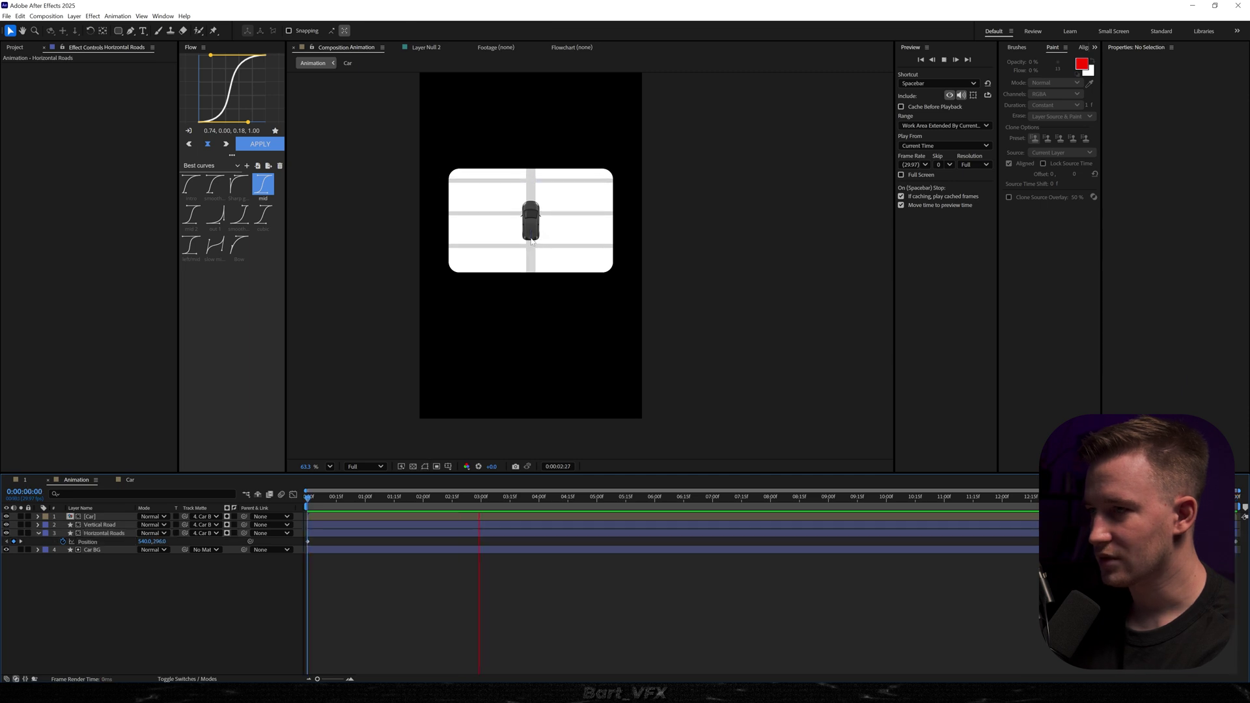
Move Horizontal Roads' final position keyframe back to about 9:15 to speed up the scrolling, and preview the motion
scroll(533, 242, up, 4)
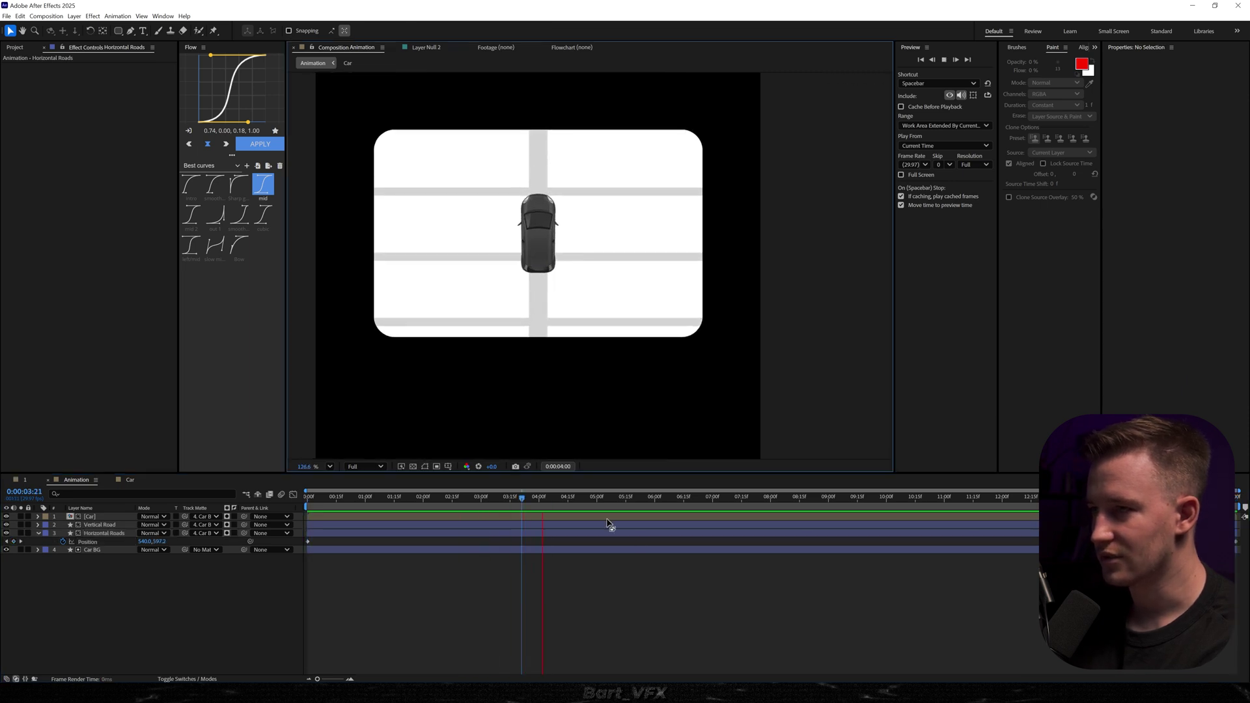
key(space)
drag(1237, 542, 855, 543)
key(space)
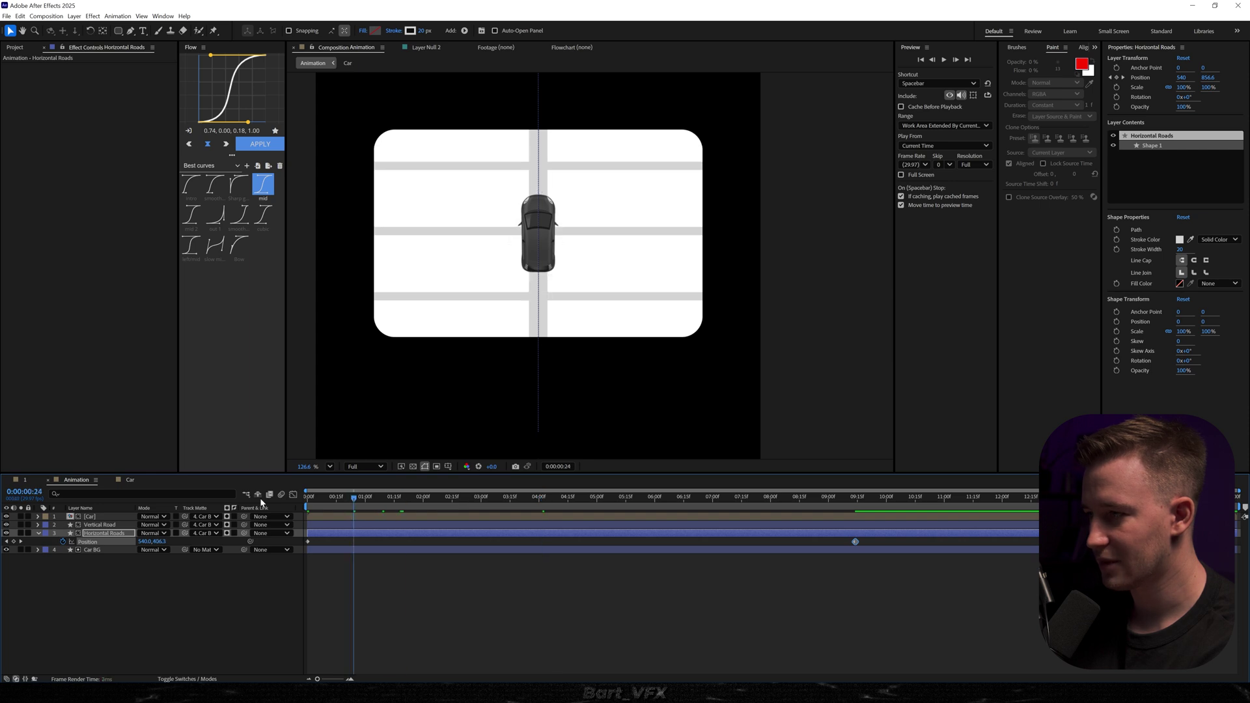
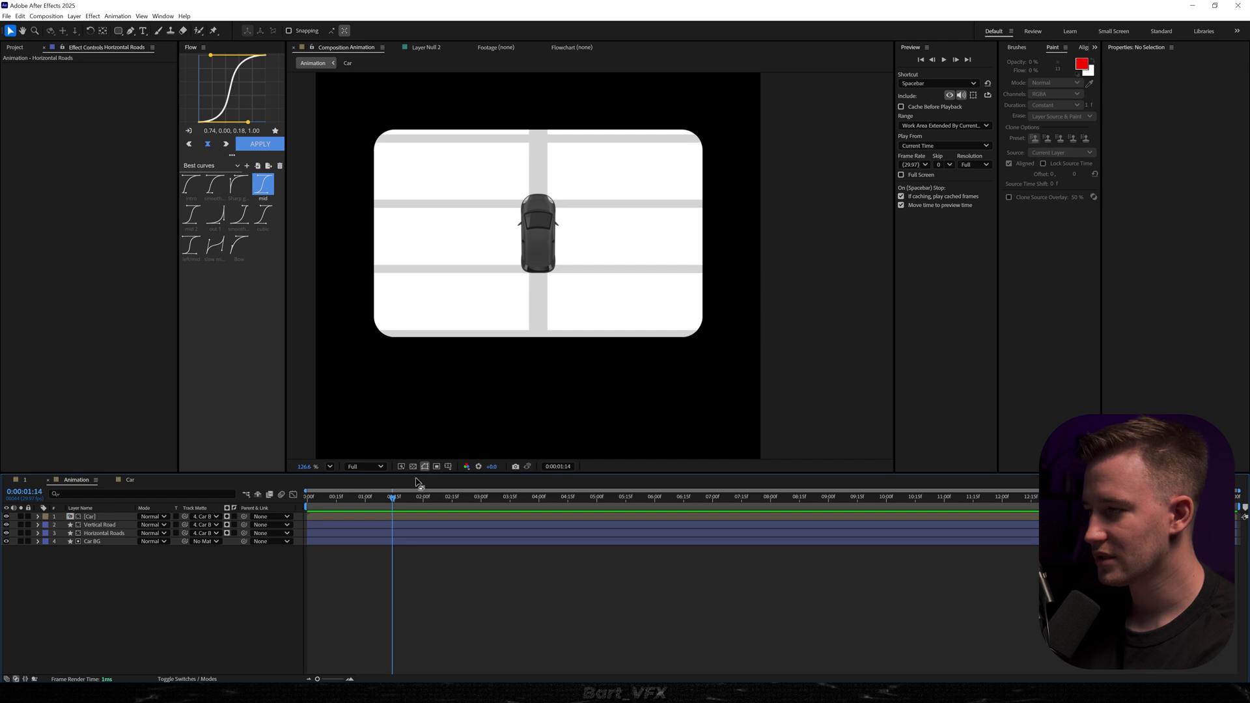
Fade in the Vertical Road and Horizontal Roads layers, keyframing opacity from 0% at 1:04 to 100% at 1:14
click(98, 525)
ctrl+click(102, 534)
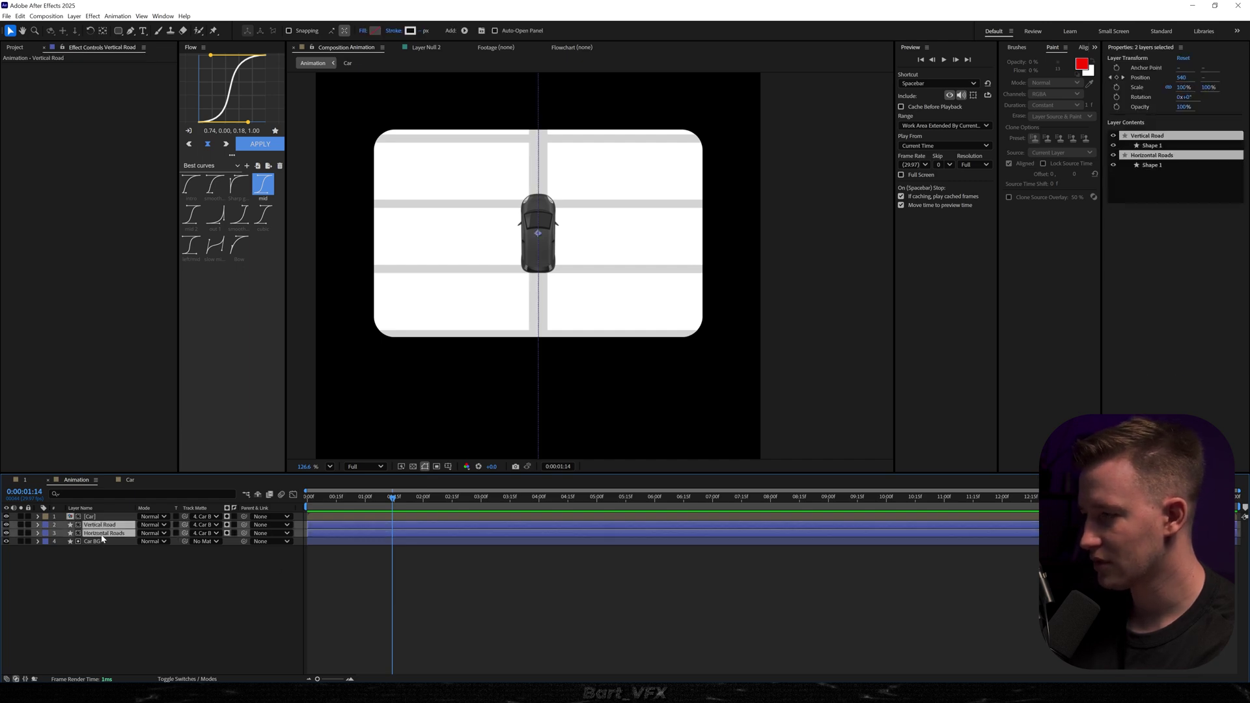
key(alt+shift+t)
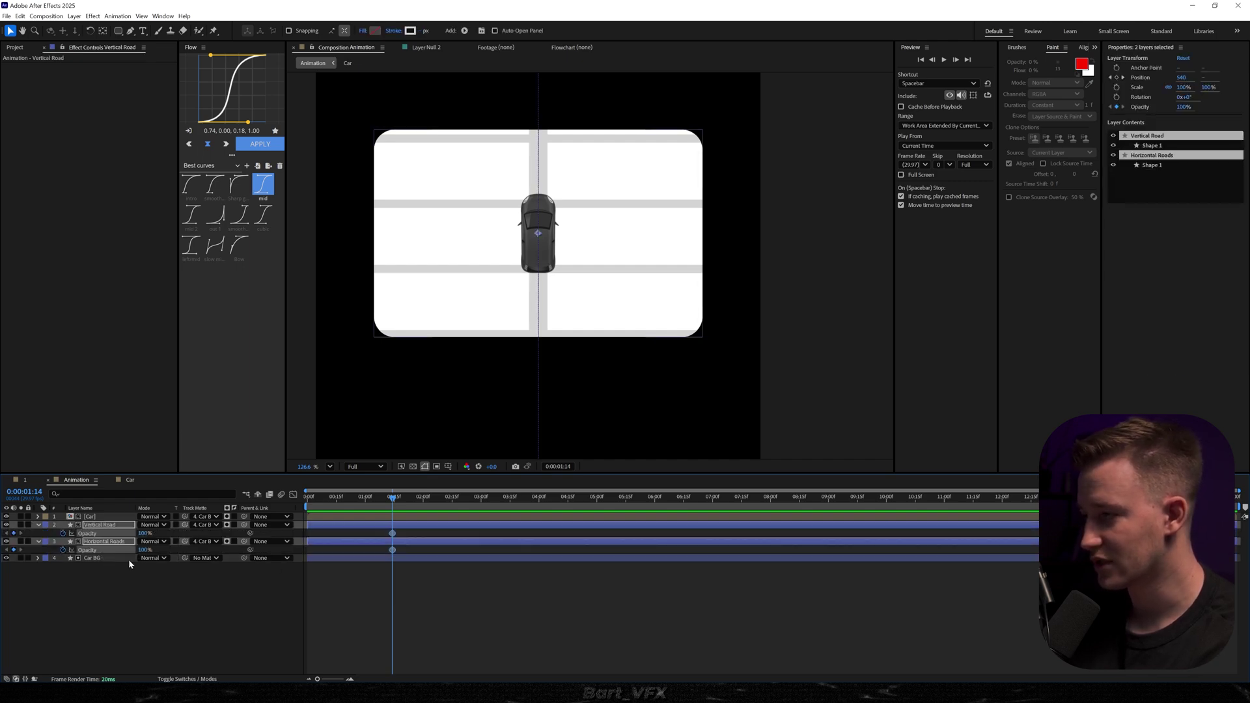
drag(392, 505, 373, 511)
drag(144, 550, 1, 574)
key(space)
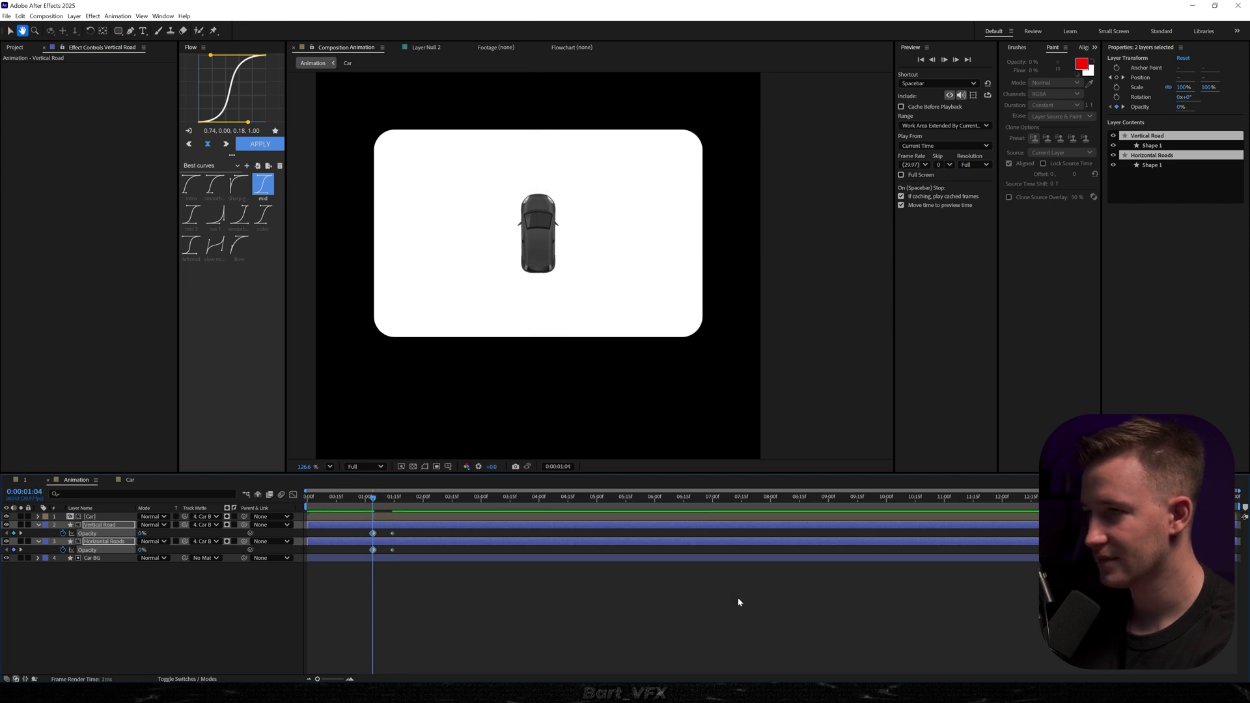
click(339, 616)
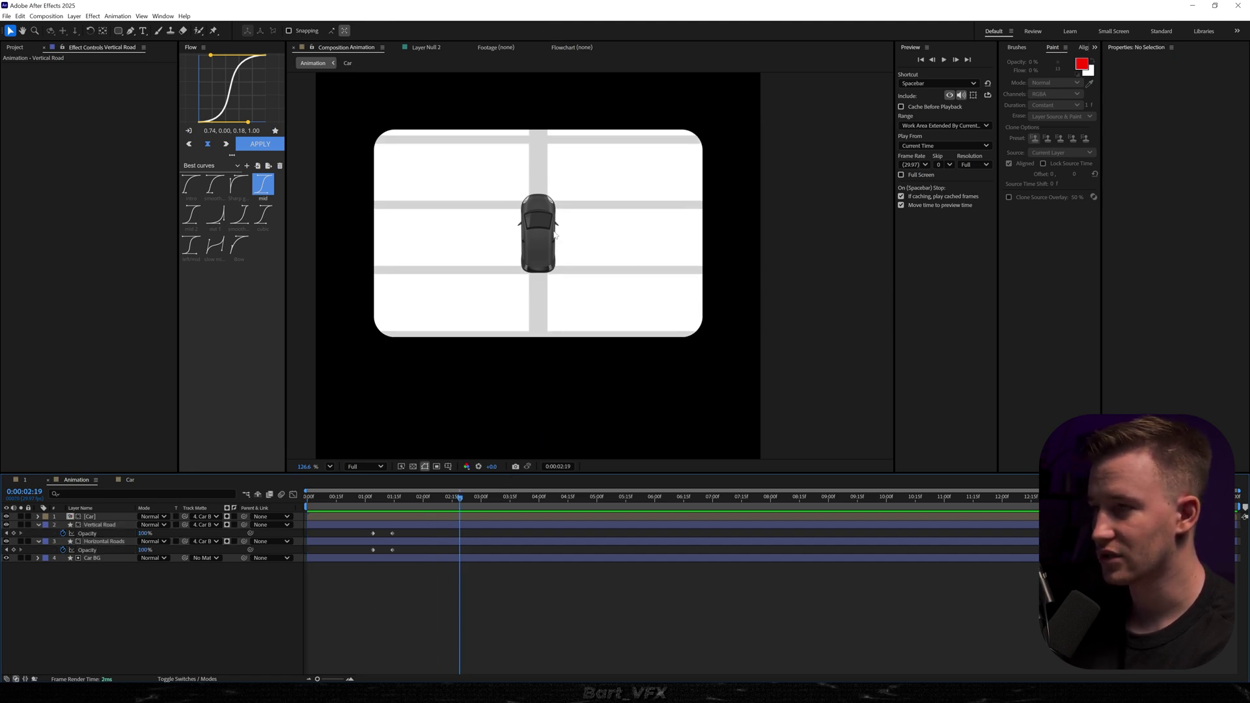
Draw a small ellipse about 35 by 35 px over the car's centre as a new shape layer and centre its anchor point
drag(118, 30, 146, 53)
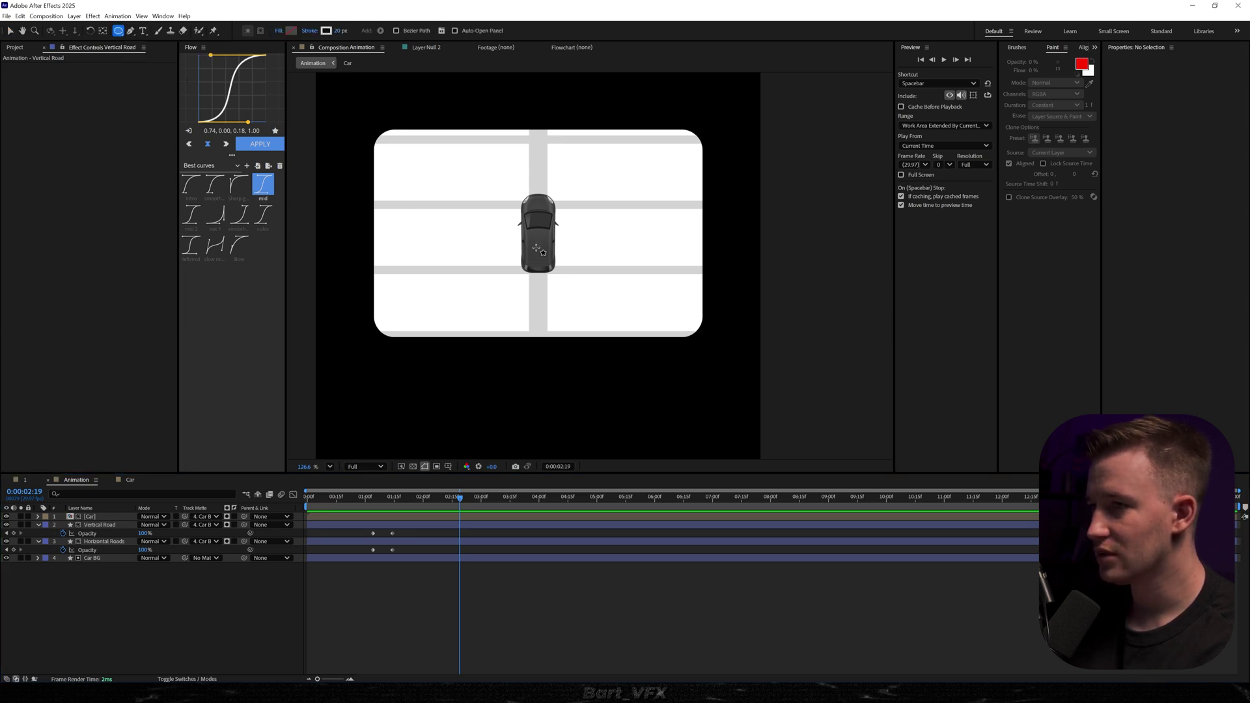
scroll(538, 249, up, 3)
drag(529, 225, 540, 241)
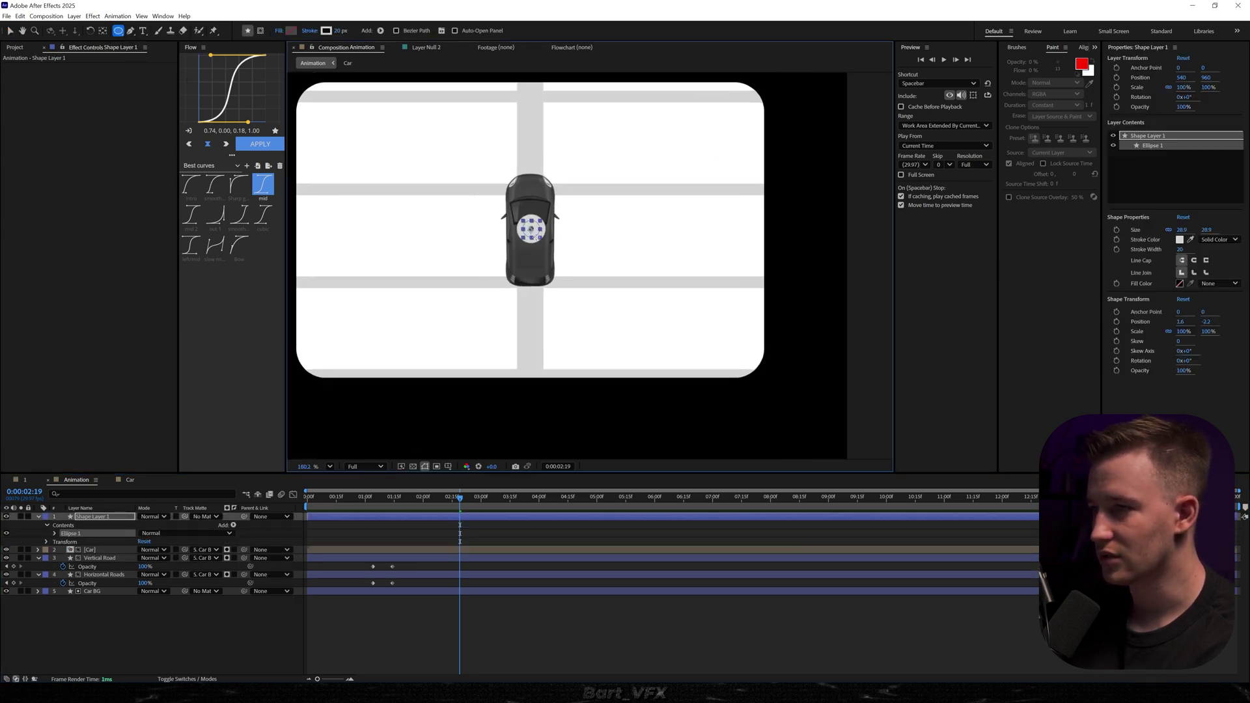
key(ctrl+alt+Home)
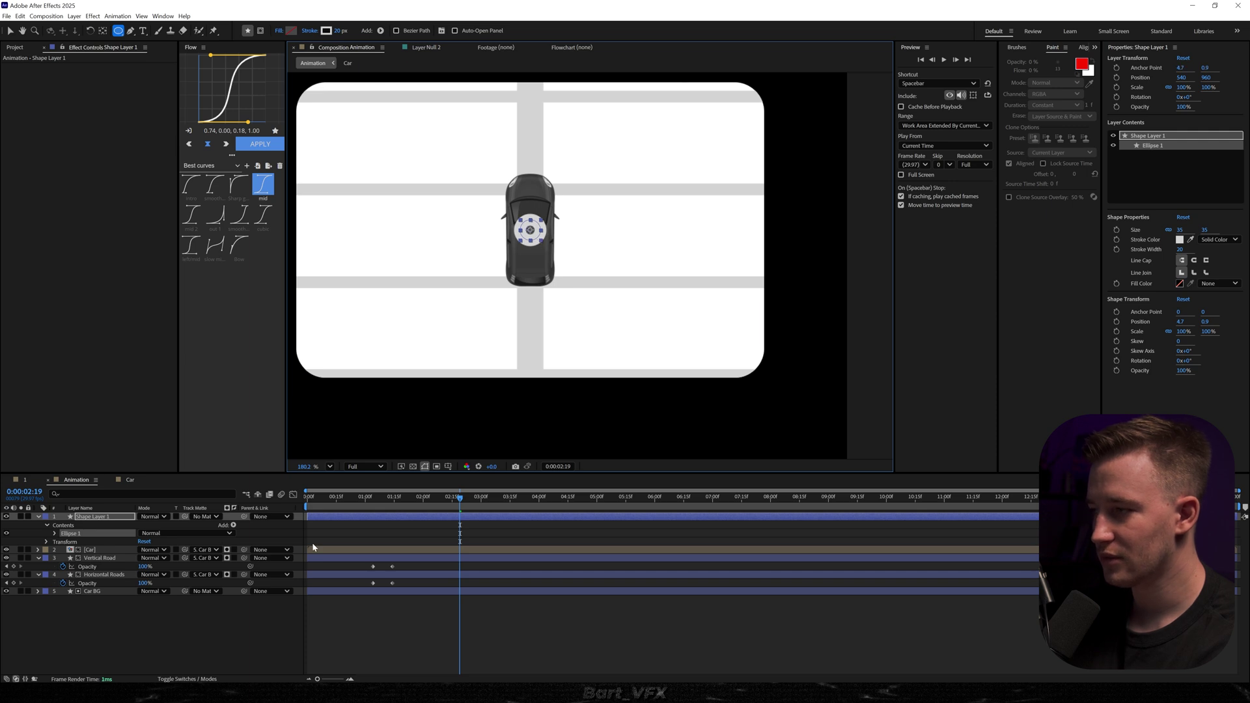
Move the new ellipse layer directly below the Car layer and rename it Circle
drag(104, 523, 130, 554)
key(Return)
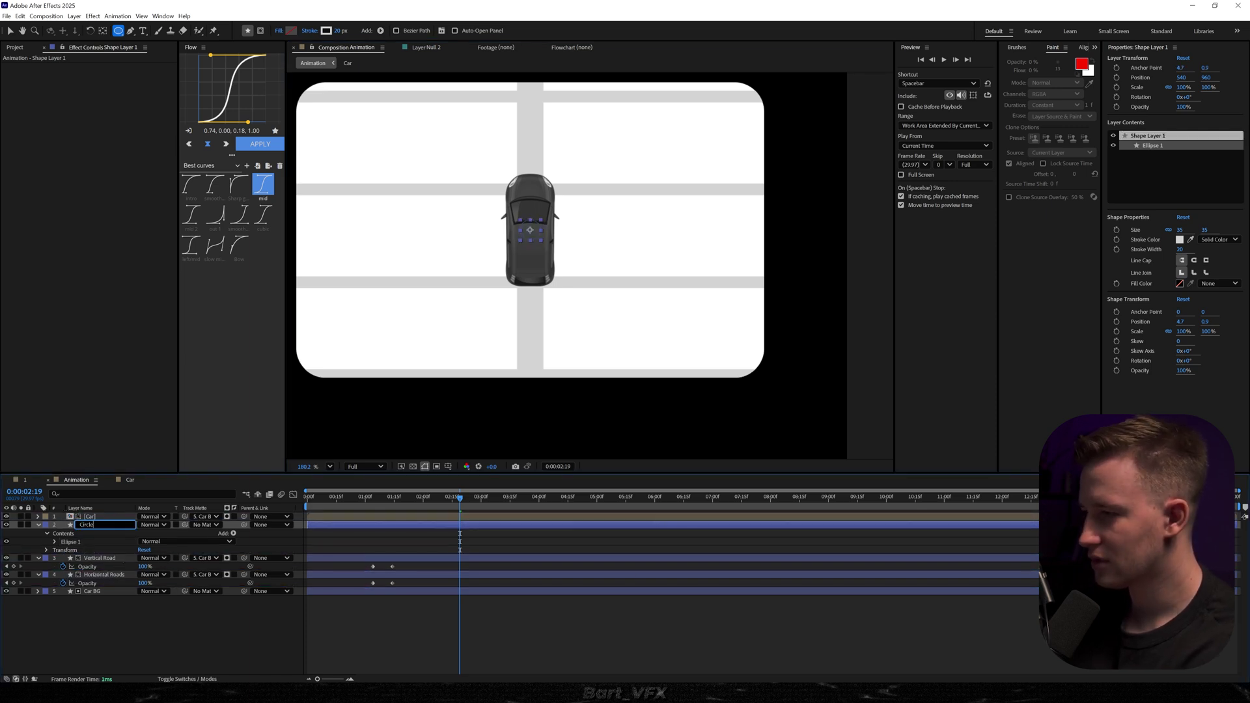
key(Return)
Change the Circle layer's stroke color to black
click(1180, 240)
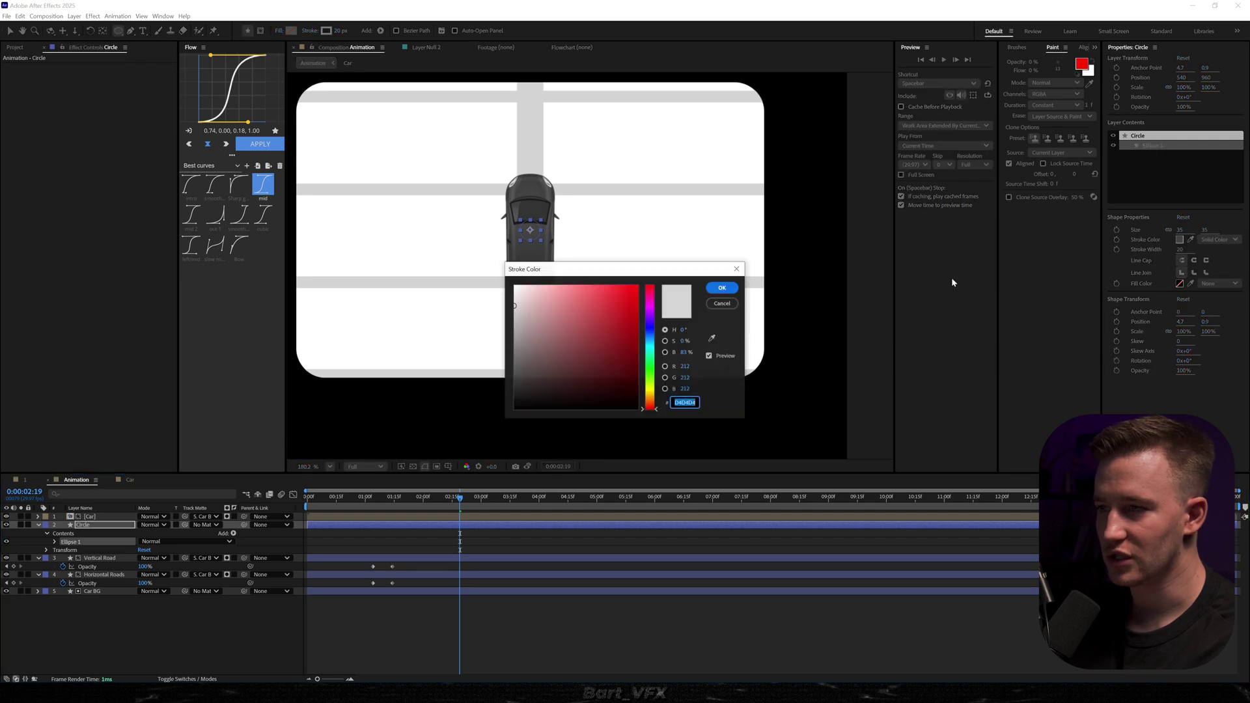
click(725, 290)
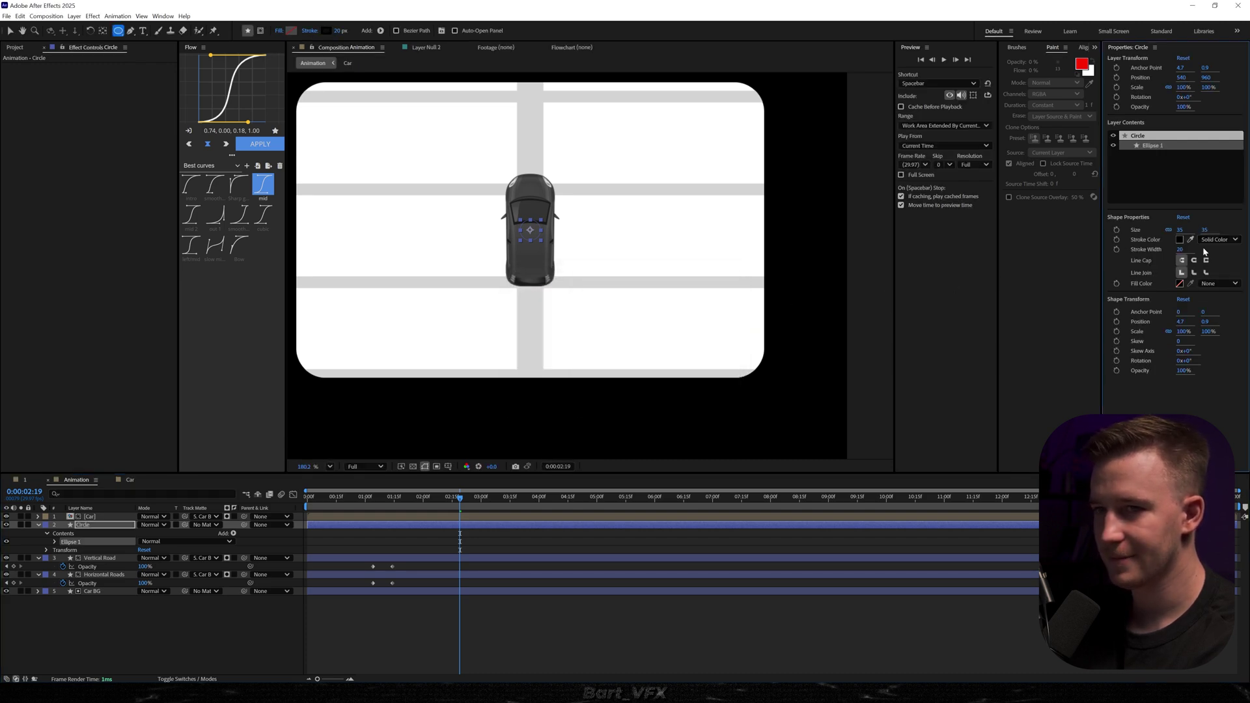
Keyframe the circle's ellipse size from 35 at 2:19 to about 1191 at 3:13, and preview the expansion
click(1117, 230)
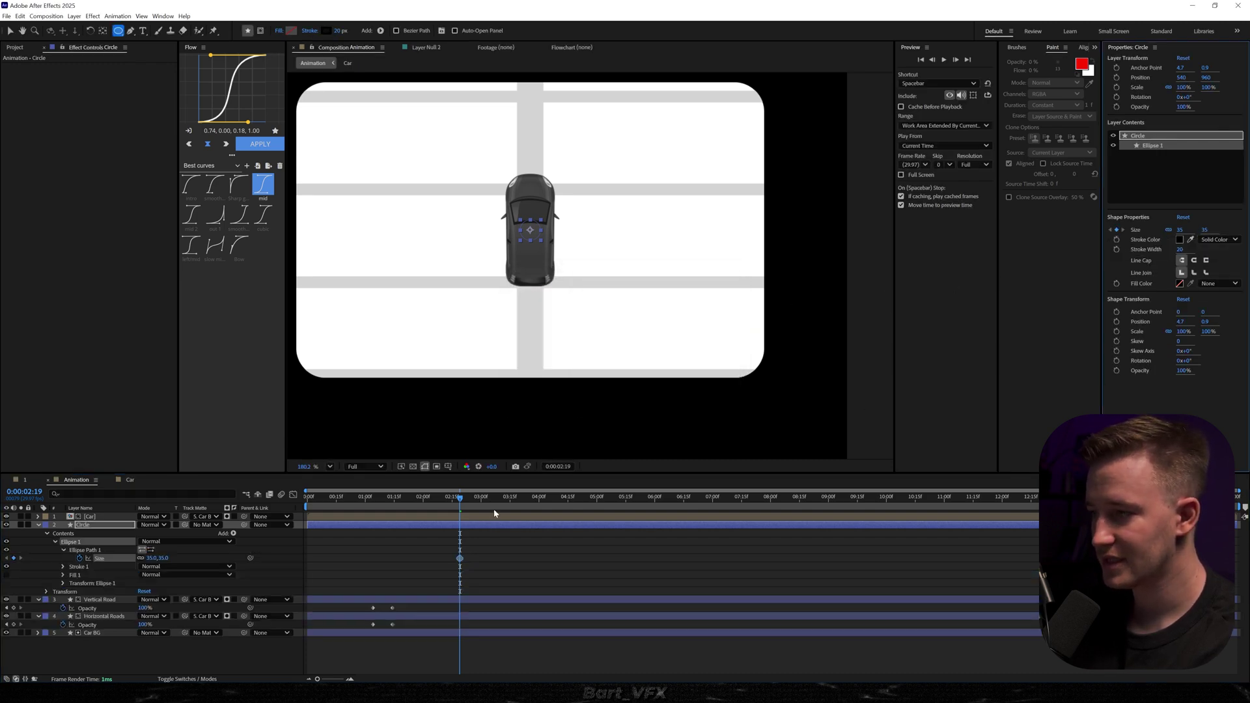
drag(460, 498, 508, 500)
drag(153, 558, 687, 531)
click(460, 511)
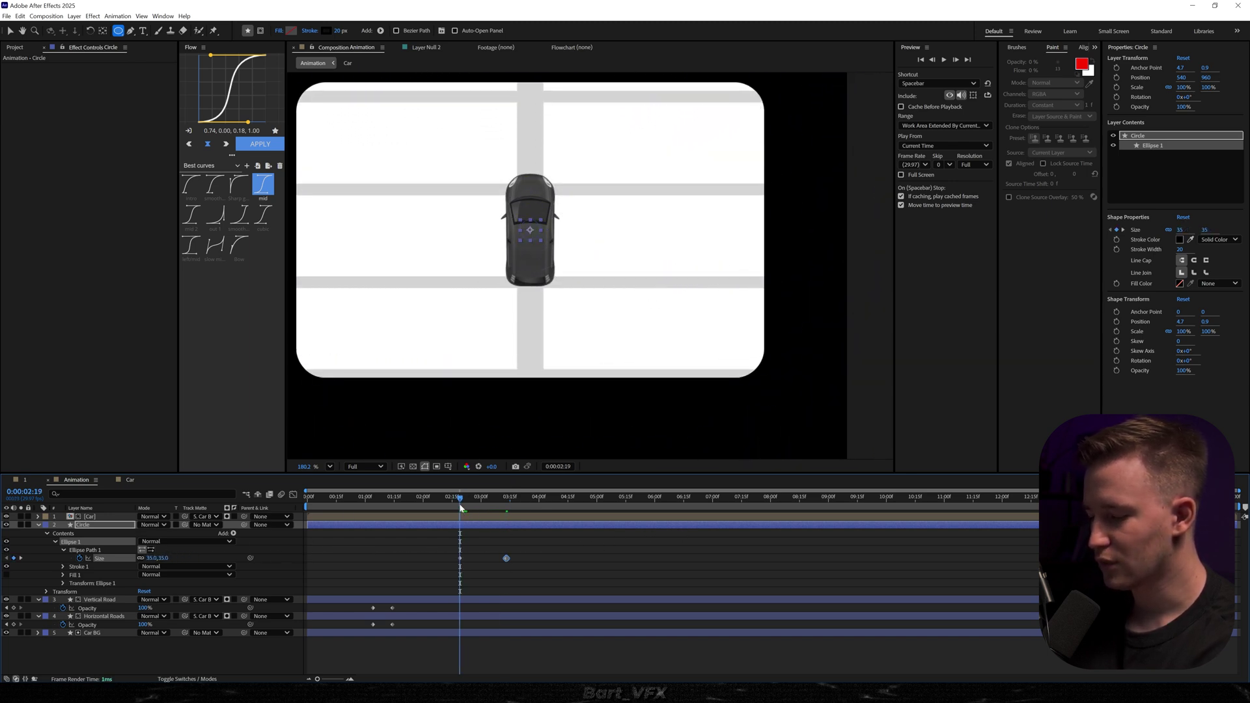
key(shift+slash)
key(space)
key(space)
Increase the circle's stroke width to 141 and preview the thicker ring
mouse_move(1183, 254)
mouse_down()
mouse_move(1227, 252)
mouse_move(1196, 254)
mouse_up()
drag(437, 508, 460, 504)
key(space)
key(space)
Set the circle's starting size keyframe at 2:19 to 0 and preview the expansion
key(period)
key(period)
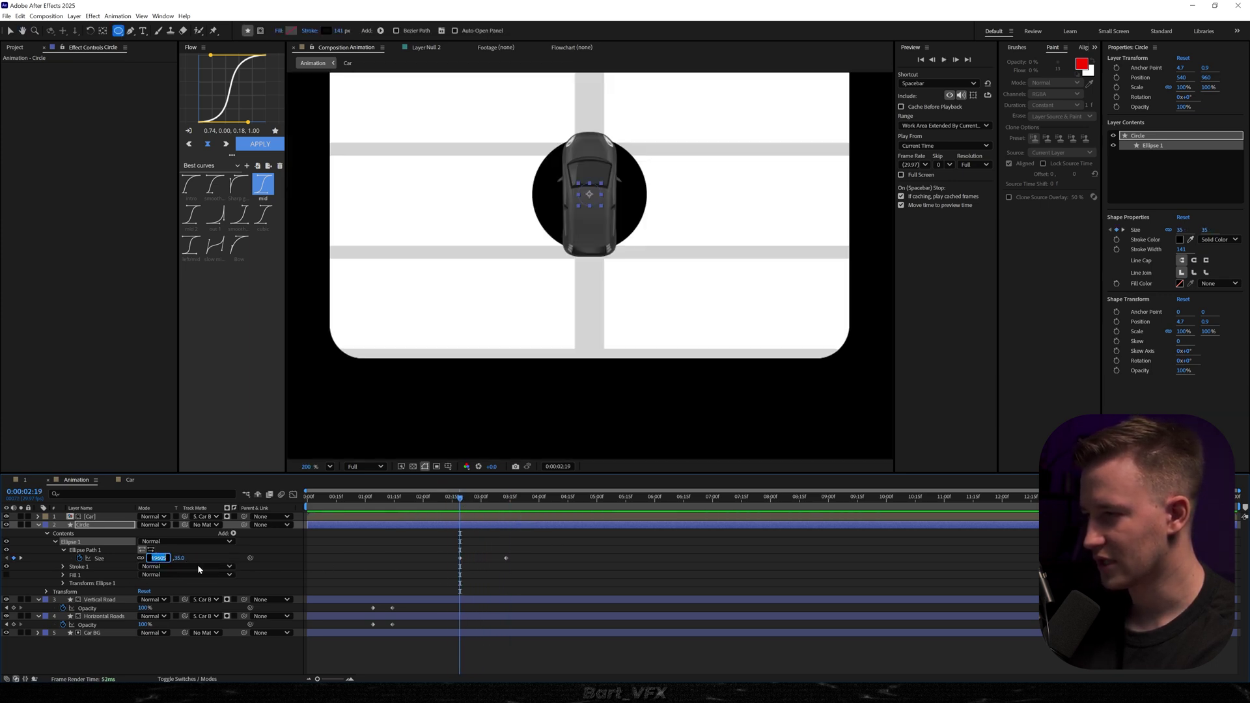
text(0)
key(Return)
key(space)
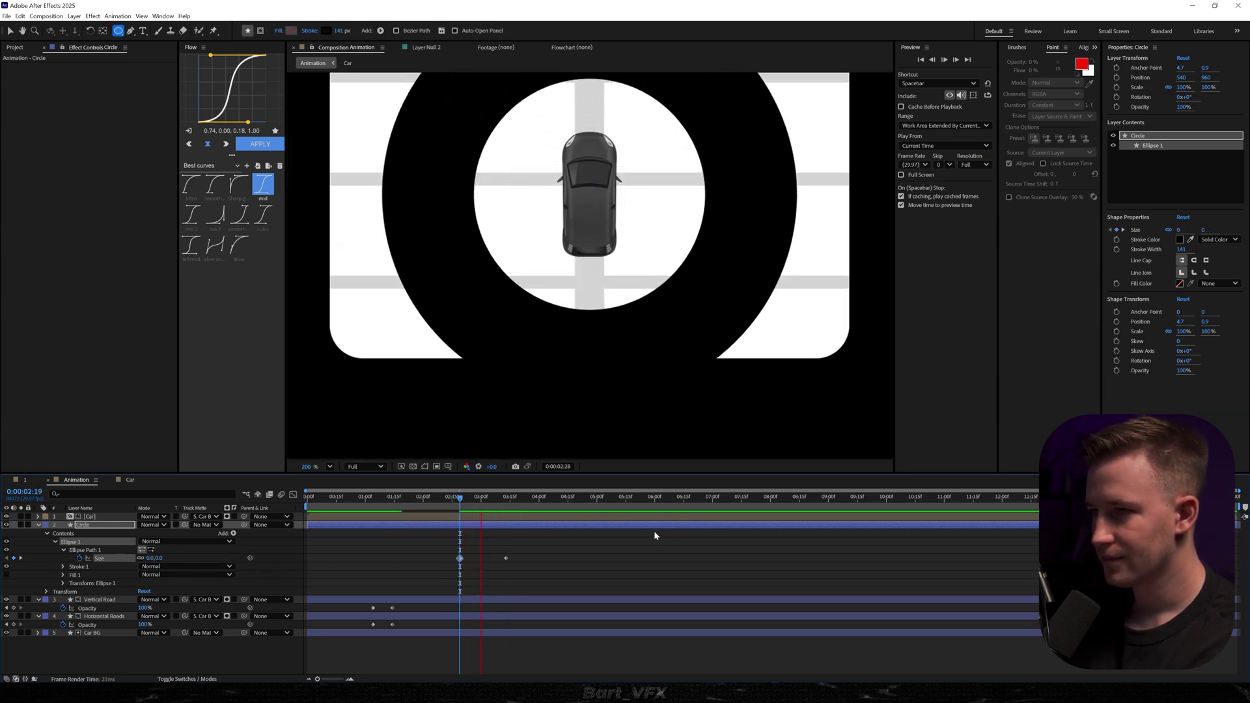
Increase the circle's ending size keyframe at 3:13 to about 1319 so the ring expands farther beyond the card
drag(511, 496, 520, 497)
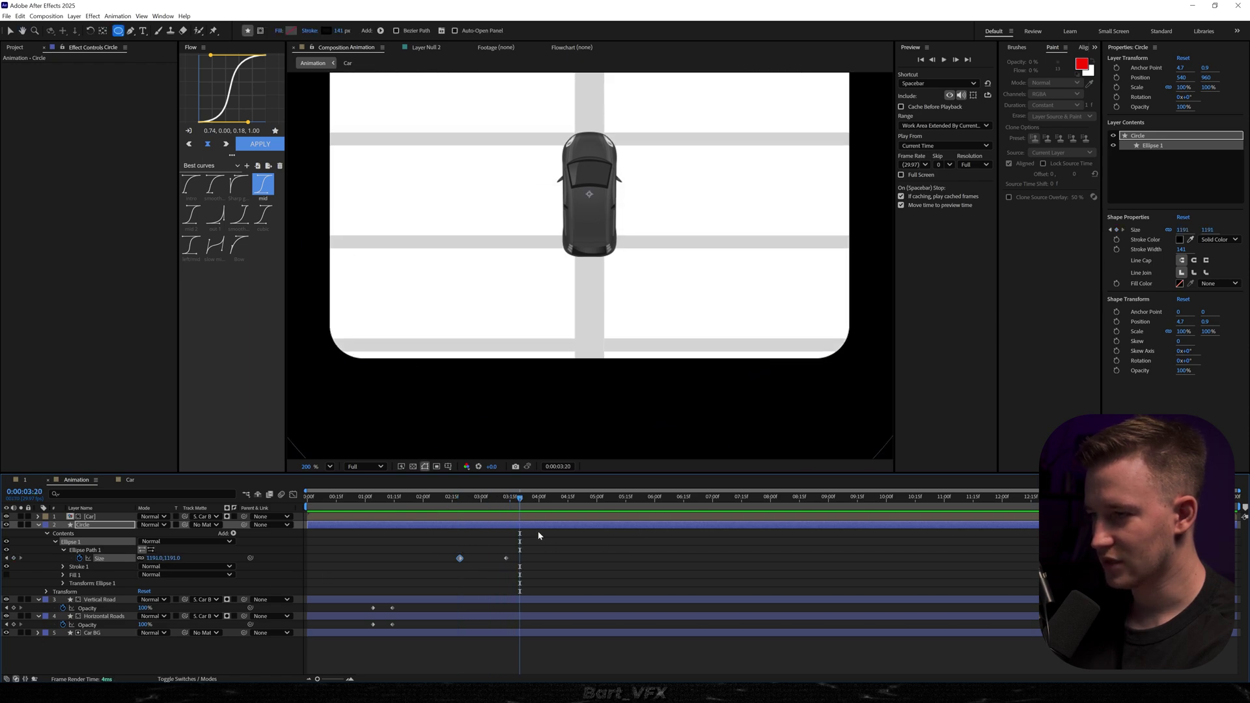
click(503, 506)
drag(154, 560, 181, 558)
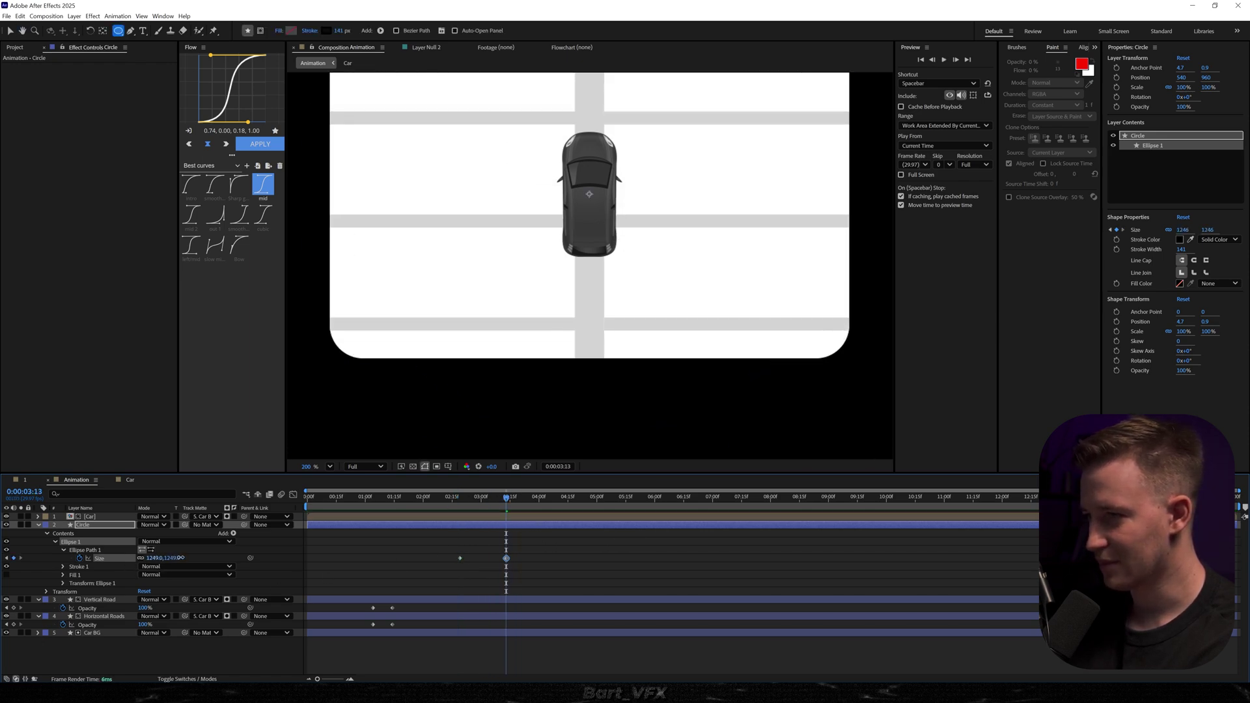
drag(210, 558, 214, 557)
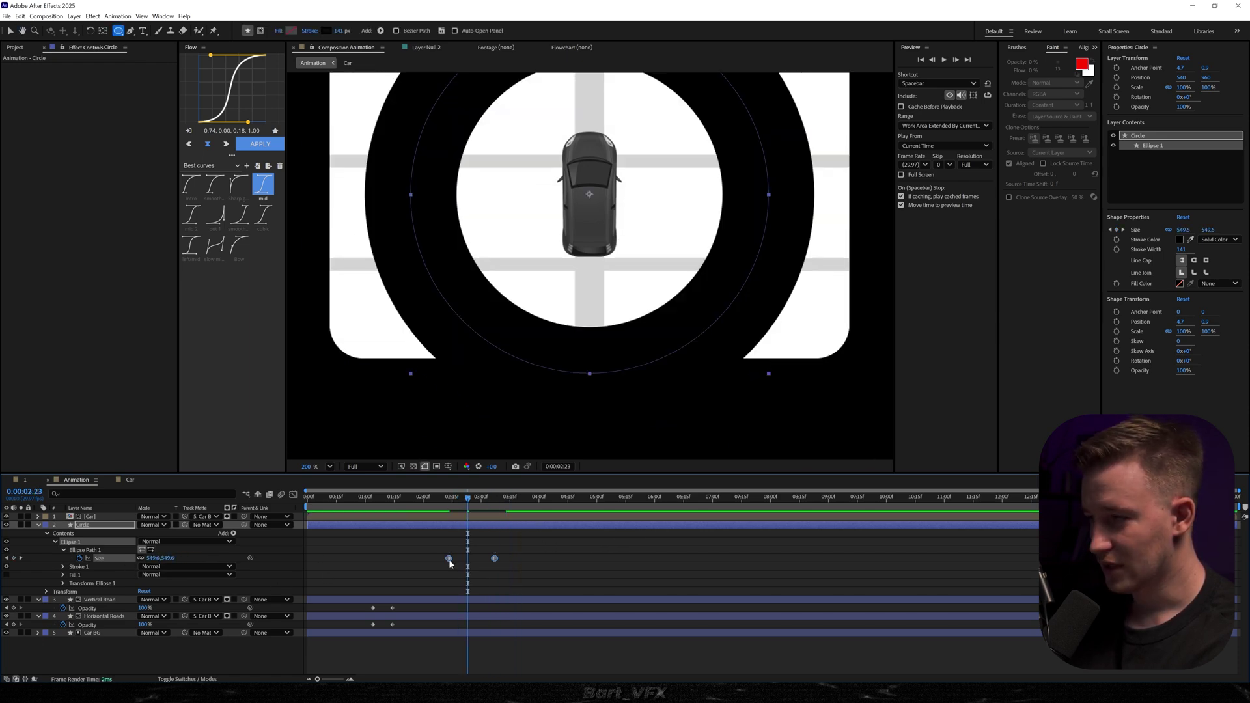
Shift both circle size keyframes earlier so the expansion starts just before the one-second mark, and preview it
drag(448, 558, 362, 561)
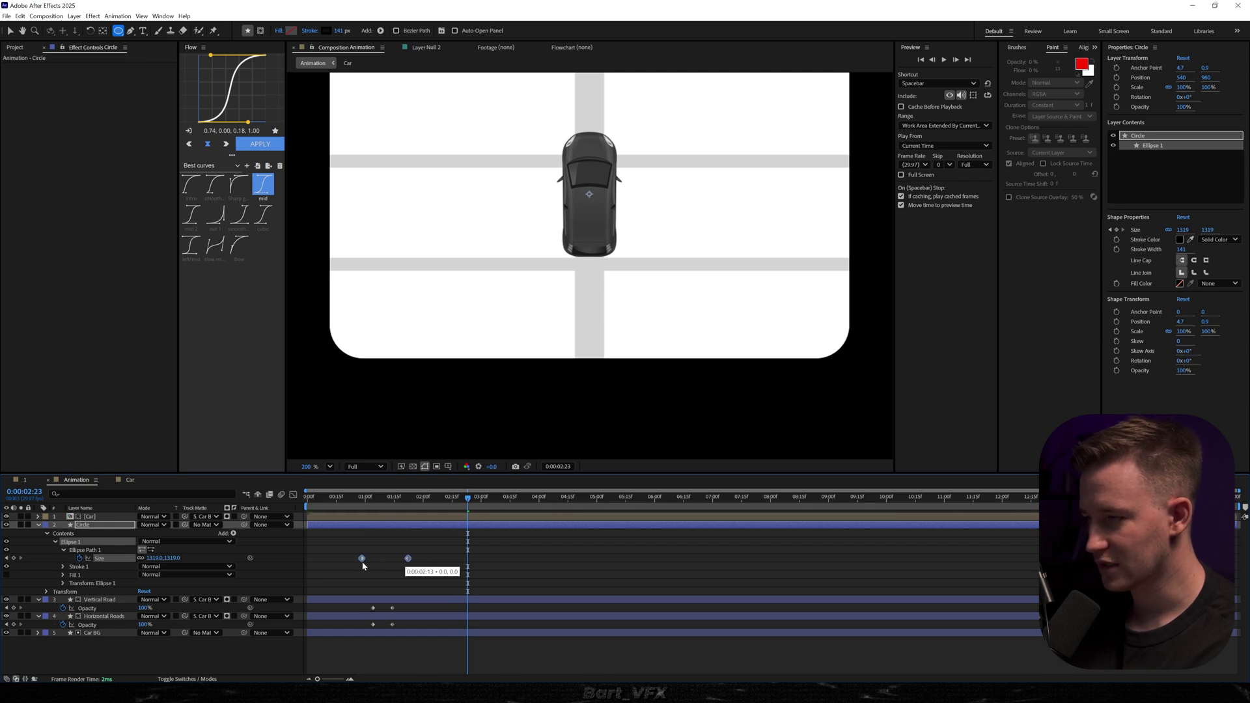
click(342, 497)
key(shift+slash)
key(space)
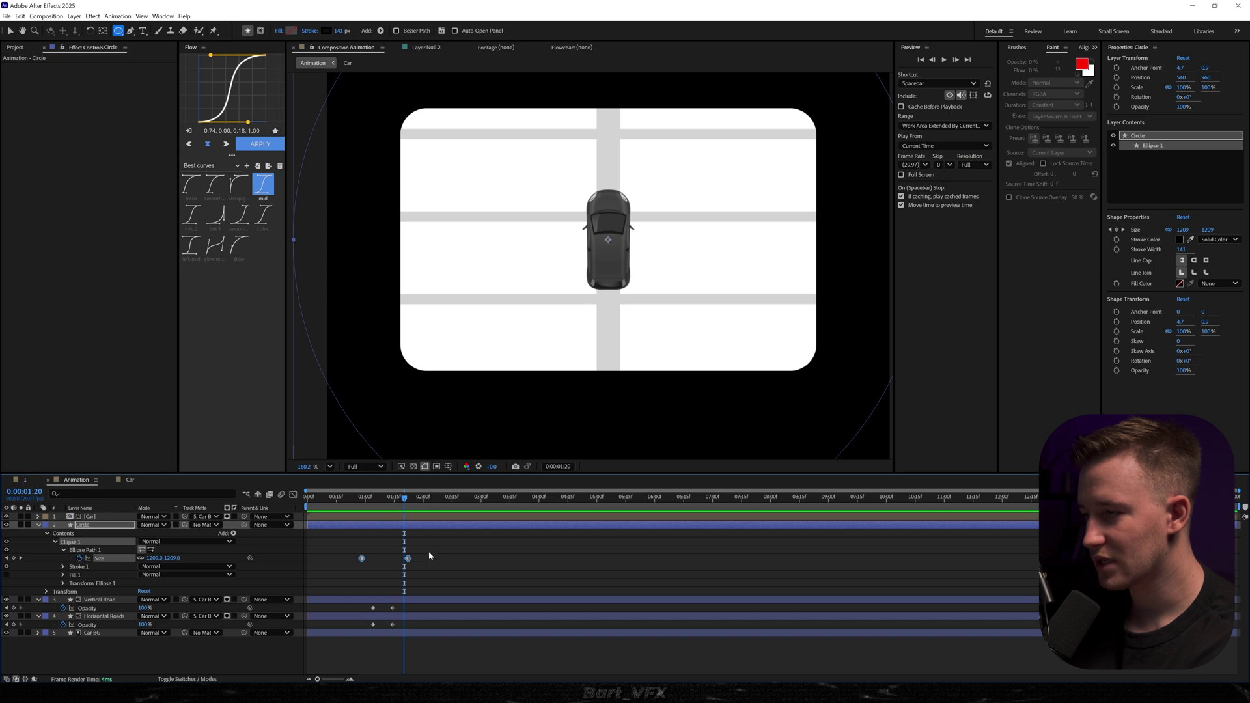
Apply easy ease to both circle size keyframes, reshape the speed graph for a fast start and long slowdown, and preview the expansion
drag(443, 552, 334, 567)
key(F9)
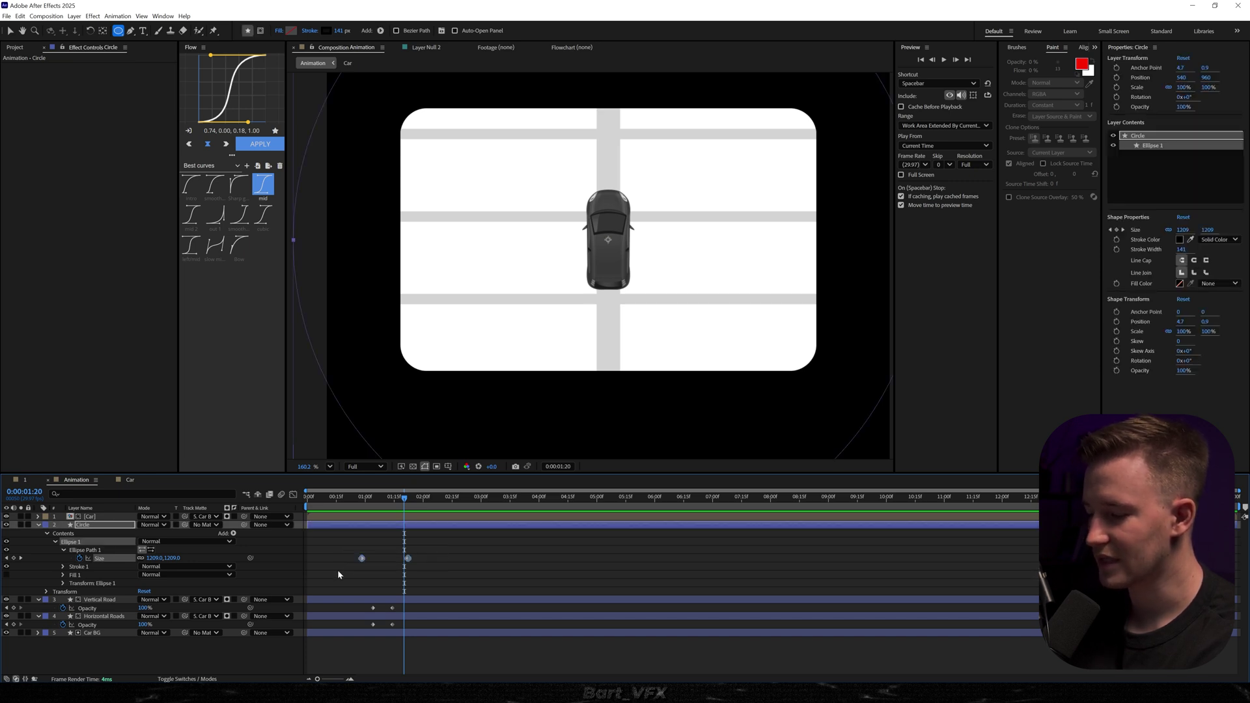
key(shift+F3)
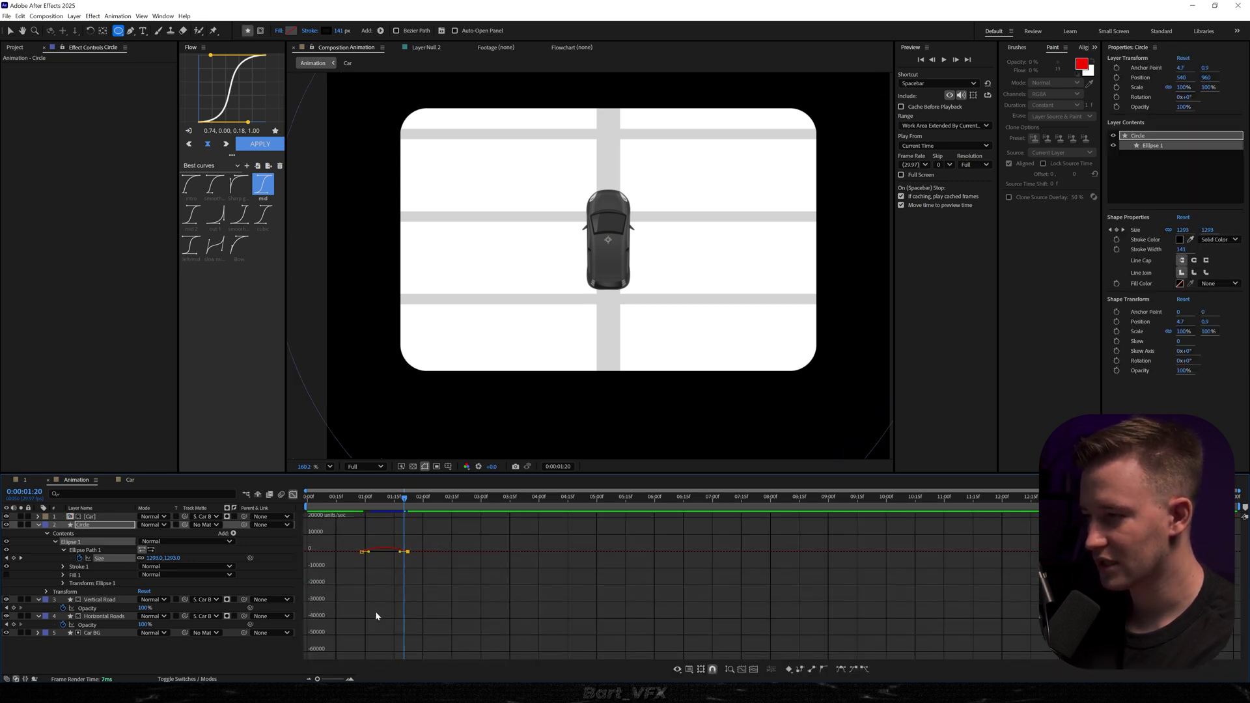
scroll(336, 588, up, 5)
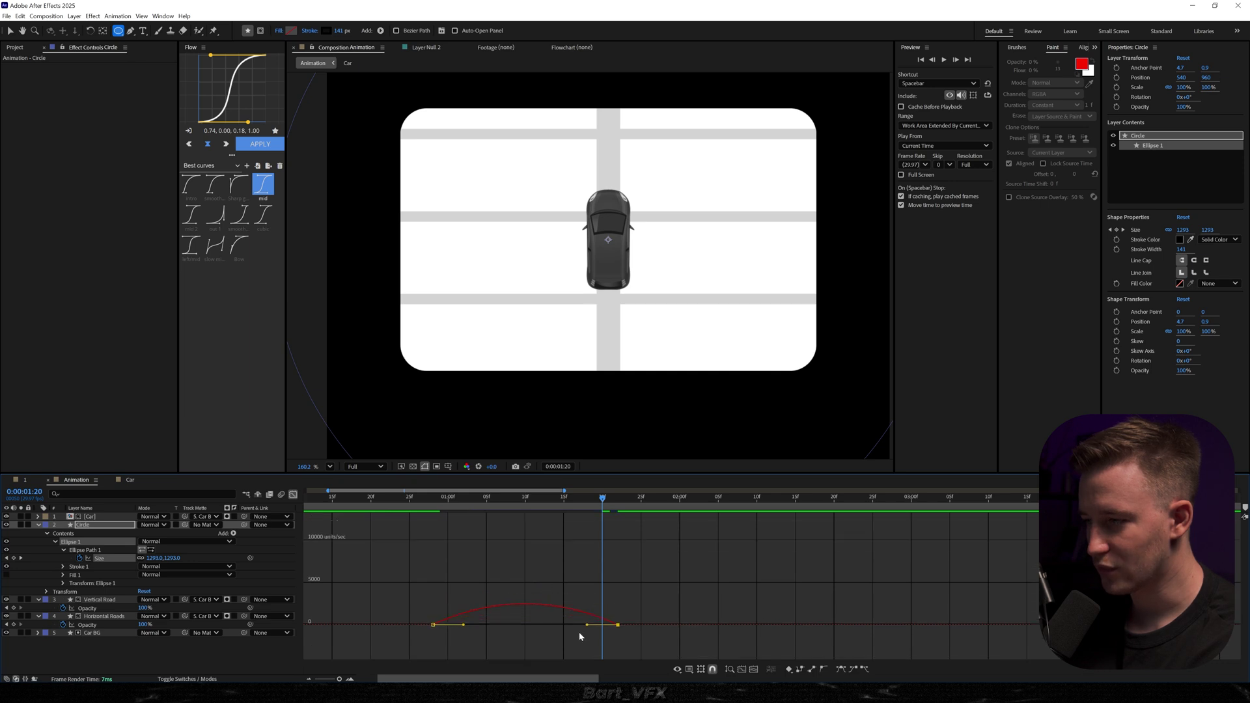
drag(586, 626, 525, 626)
click(340, 499)
key(space)
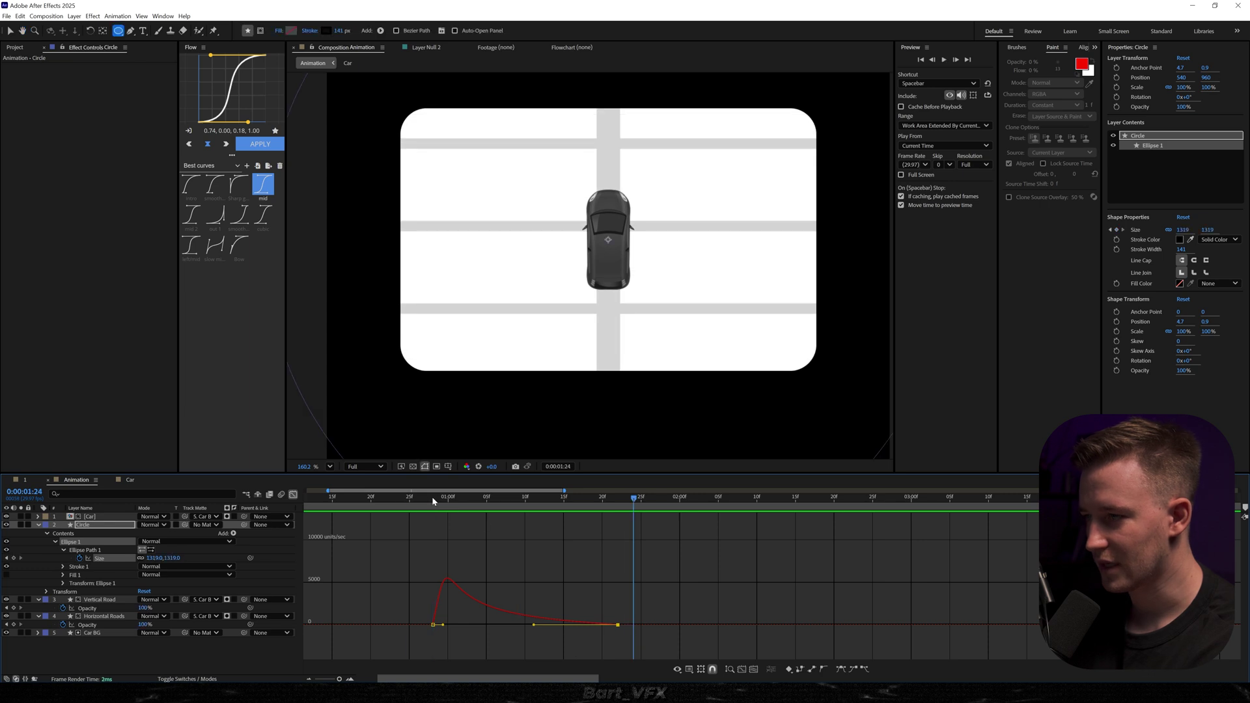
key(shift+F3)
drag(659, 554, 463, 560)
key(space)
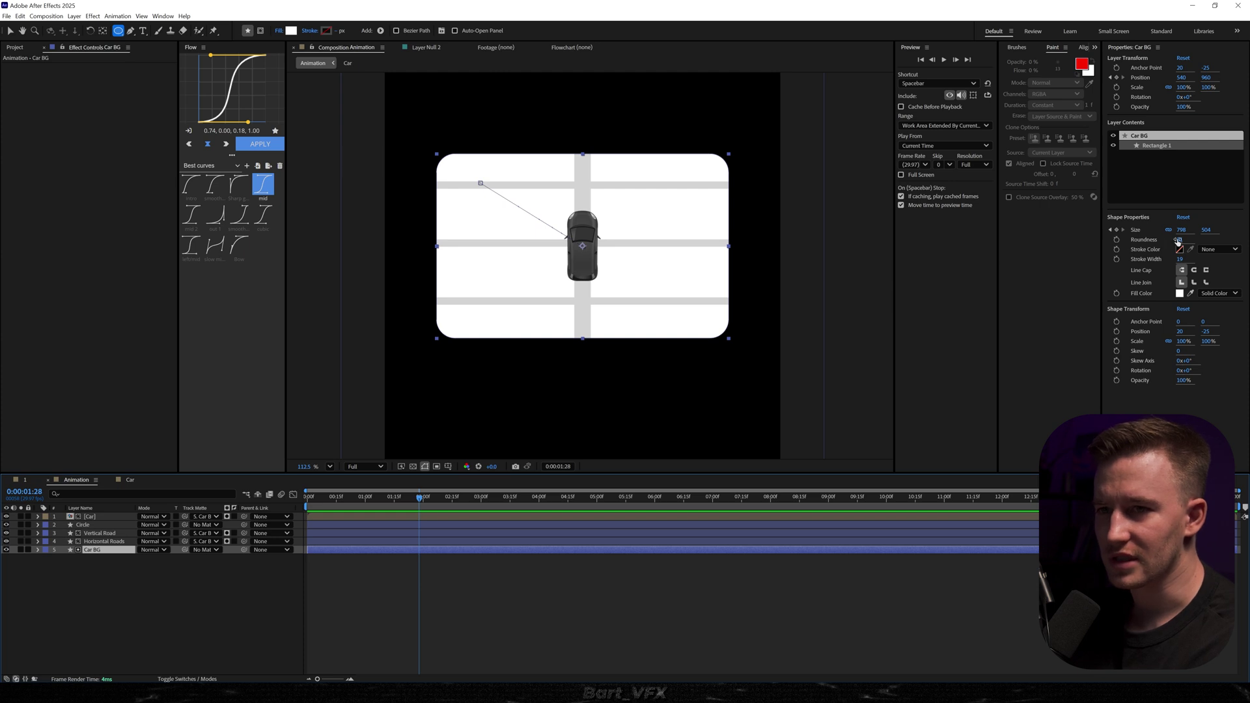
Increase the corner roundness of the Car BG rectangle and scrub through the animation to check it
drag(1177, 241, 1189, 238)
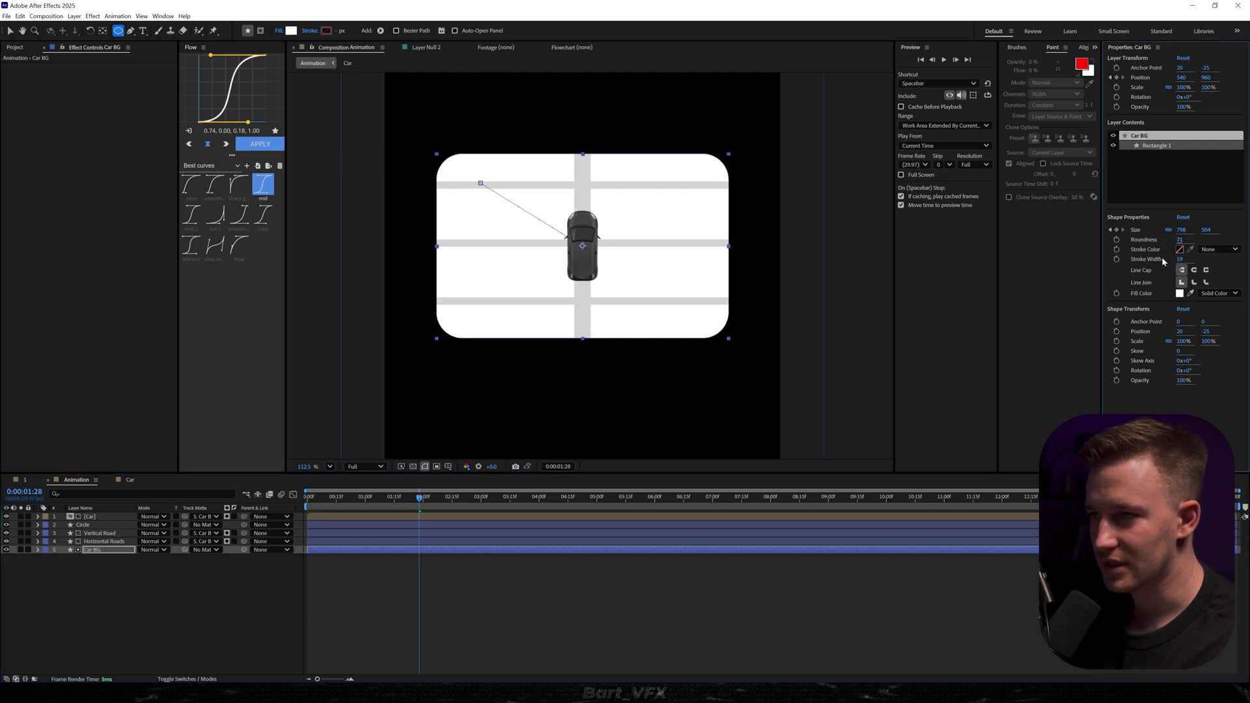
key(F2)
drag(346, 501, 423, 521)
Pre-compose all five layers from Car through Car BG into a new composition named Car ALL
click(89, 516)
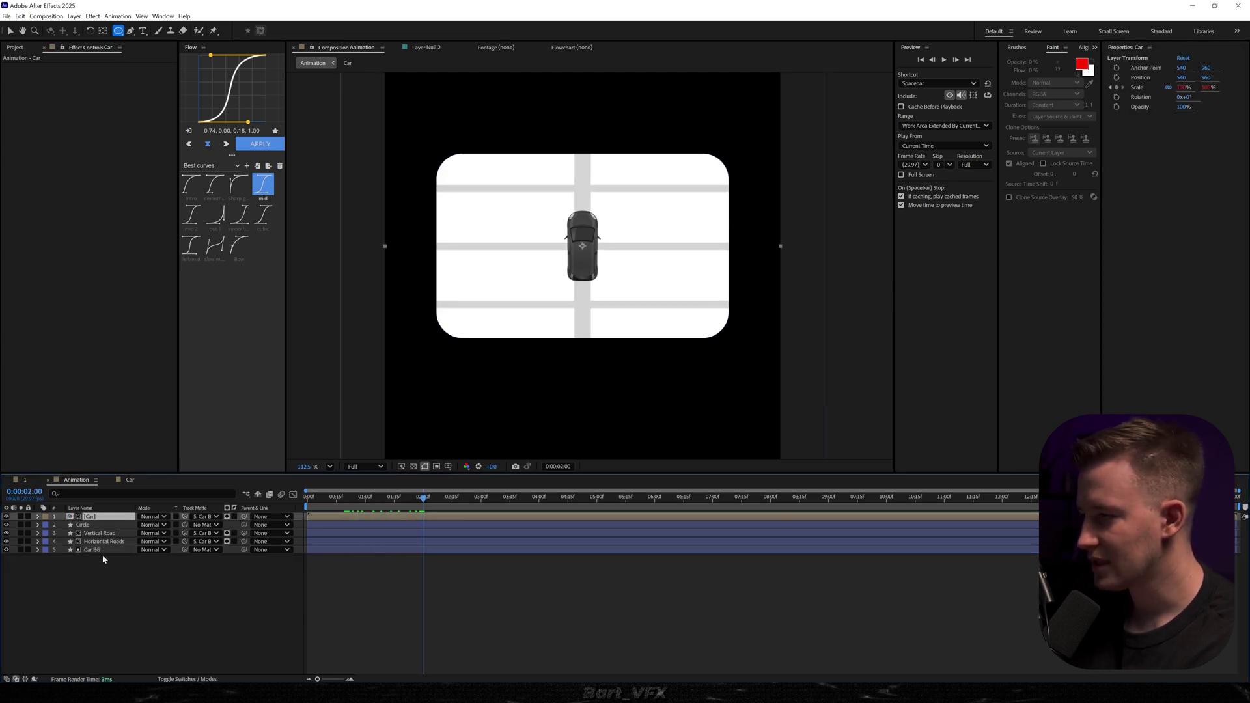
shift+click(90, 551)
right_click(100, 554)
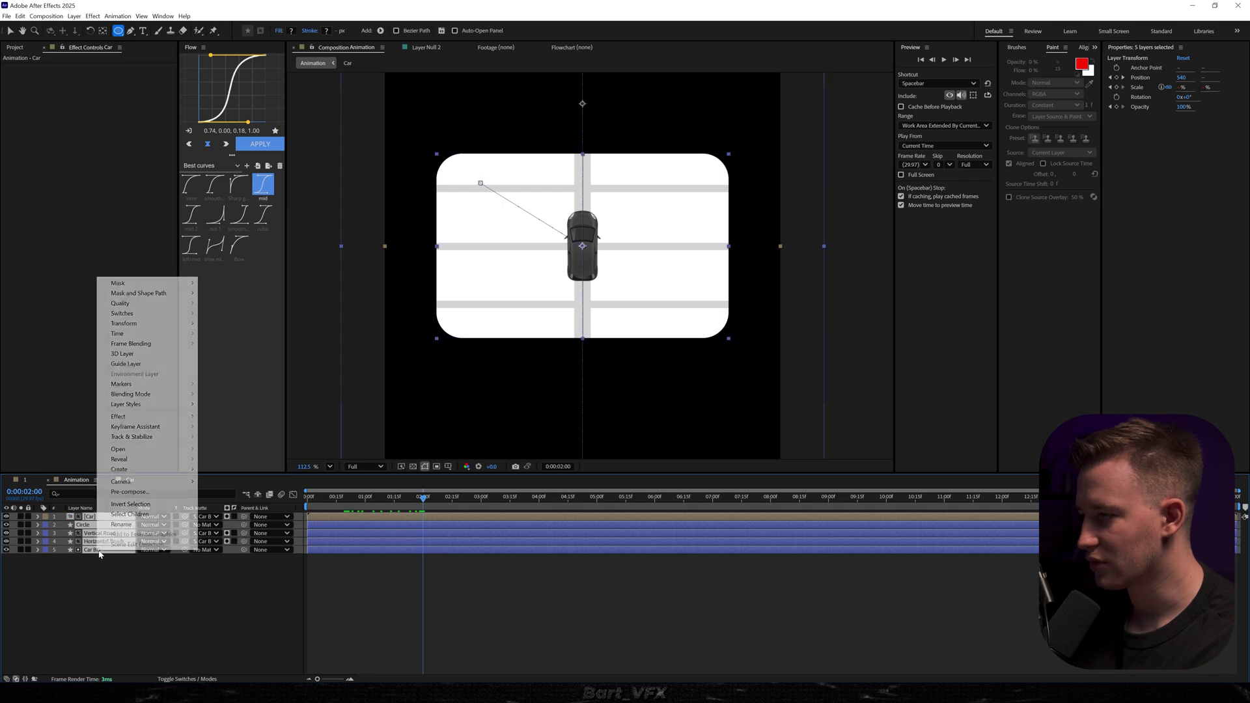
click(139, 493)
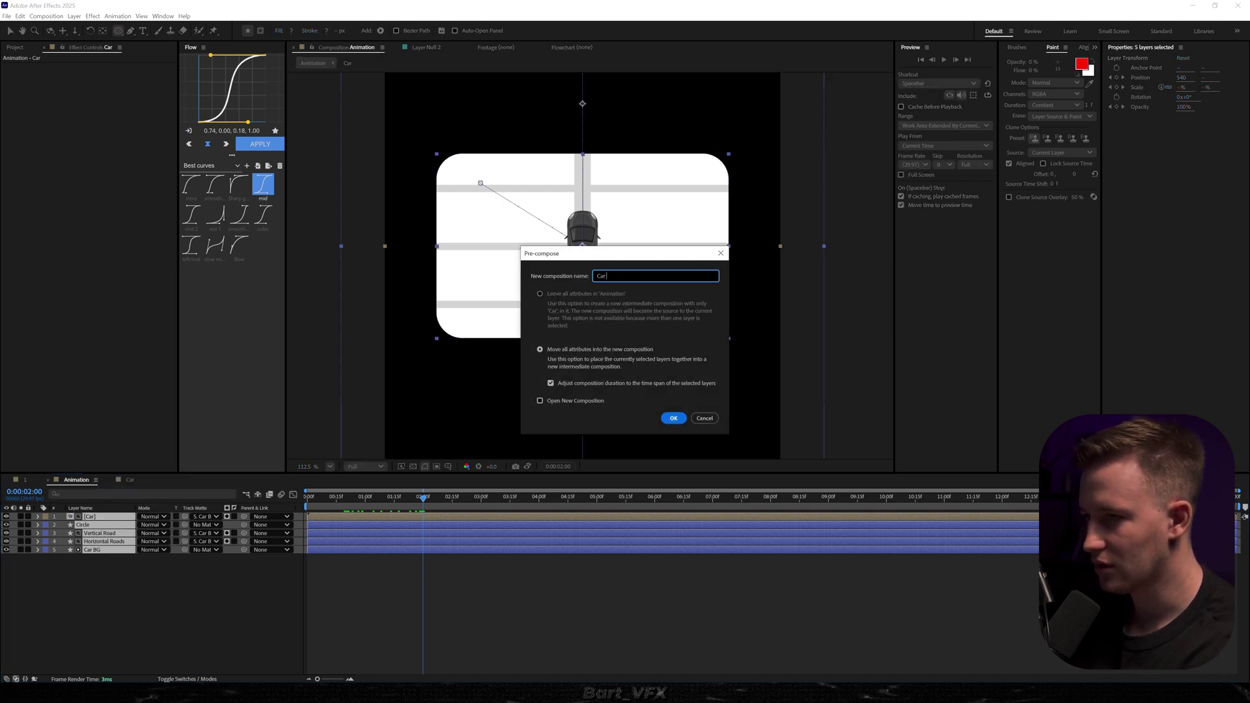
text(Car ALL)
key(Return)
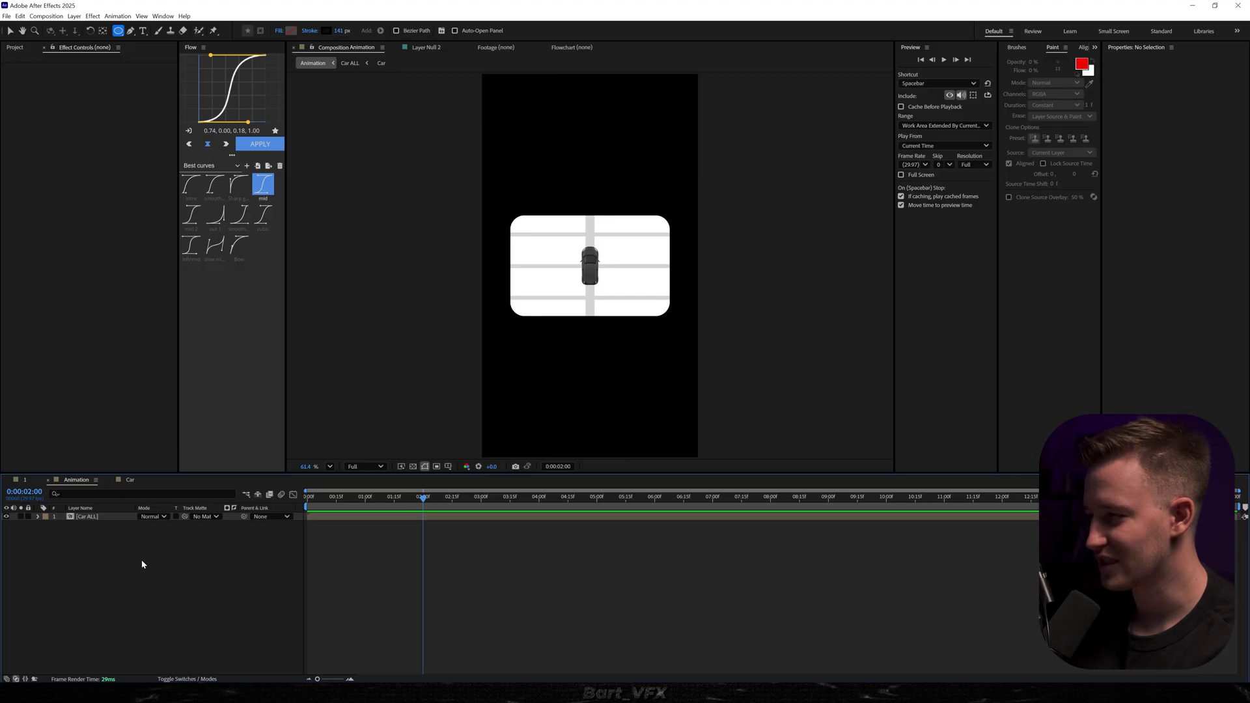
Add a two-node camera with the 35mm preset to the Animation composition
right_click(151, 562)
mouse_move(221, 570)
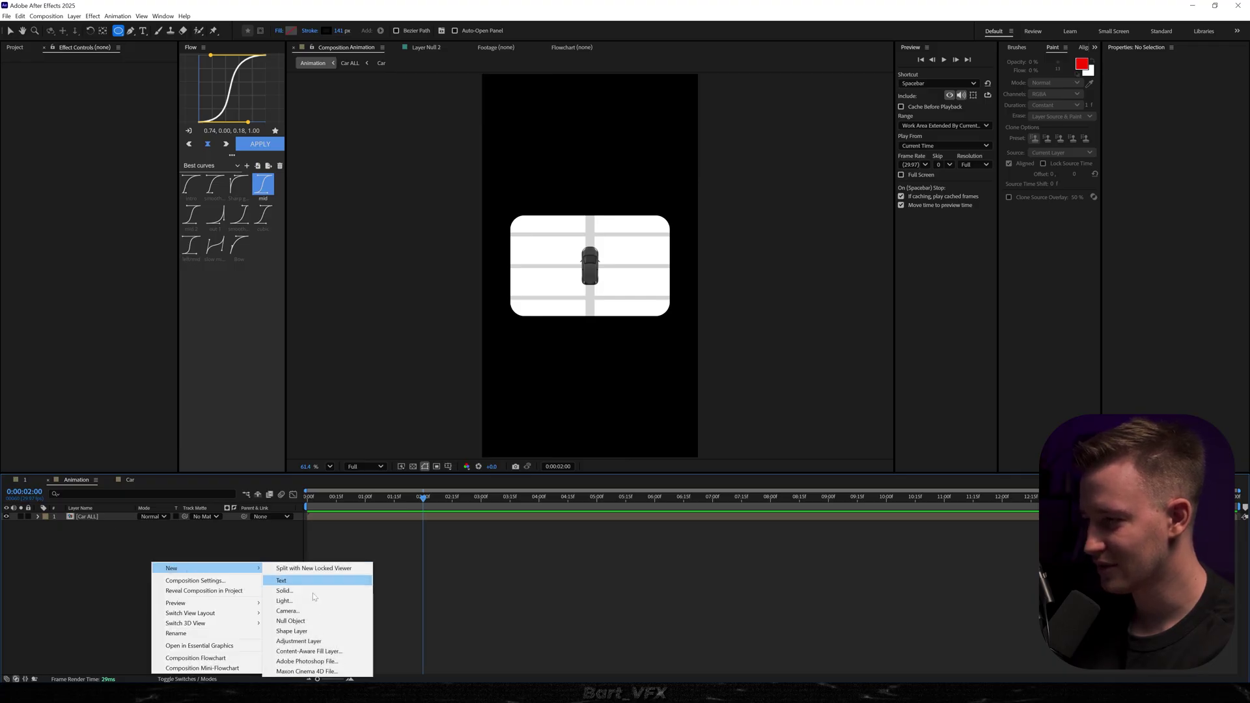
click(287, 611)
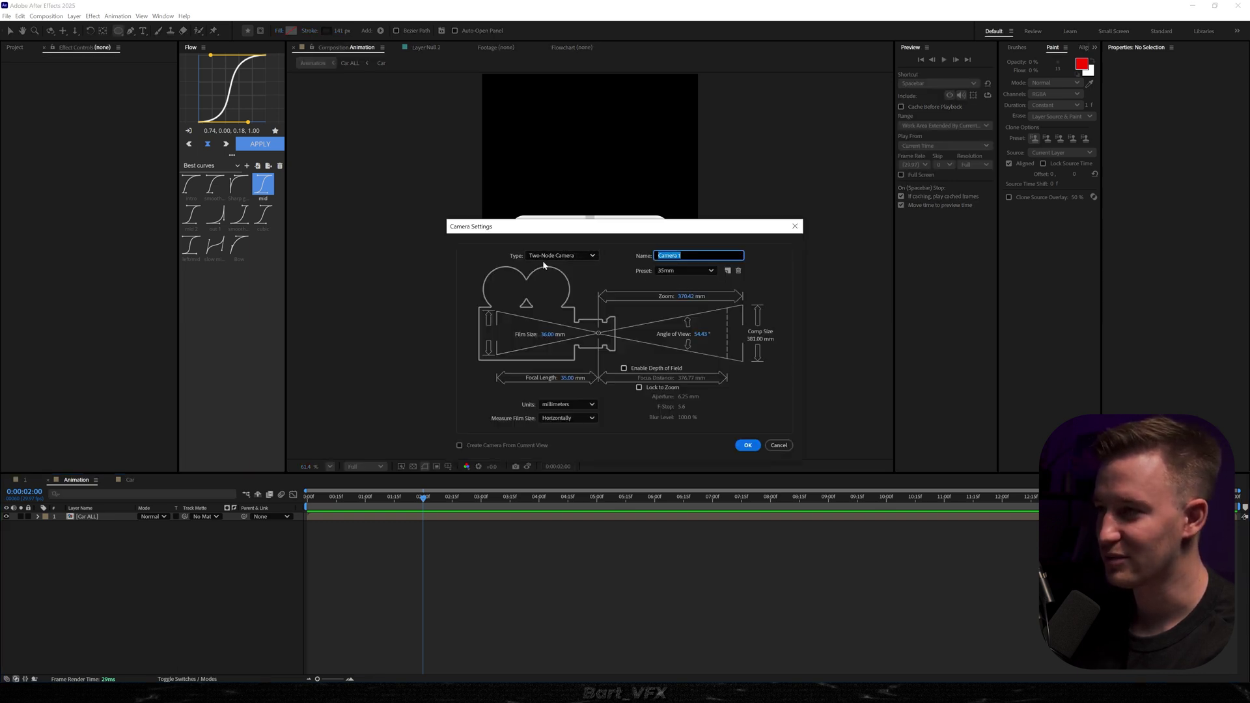
click(747, 444)
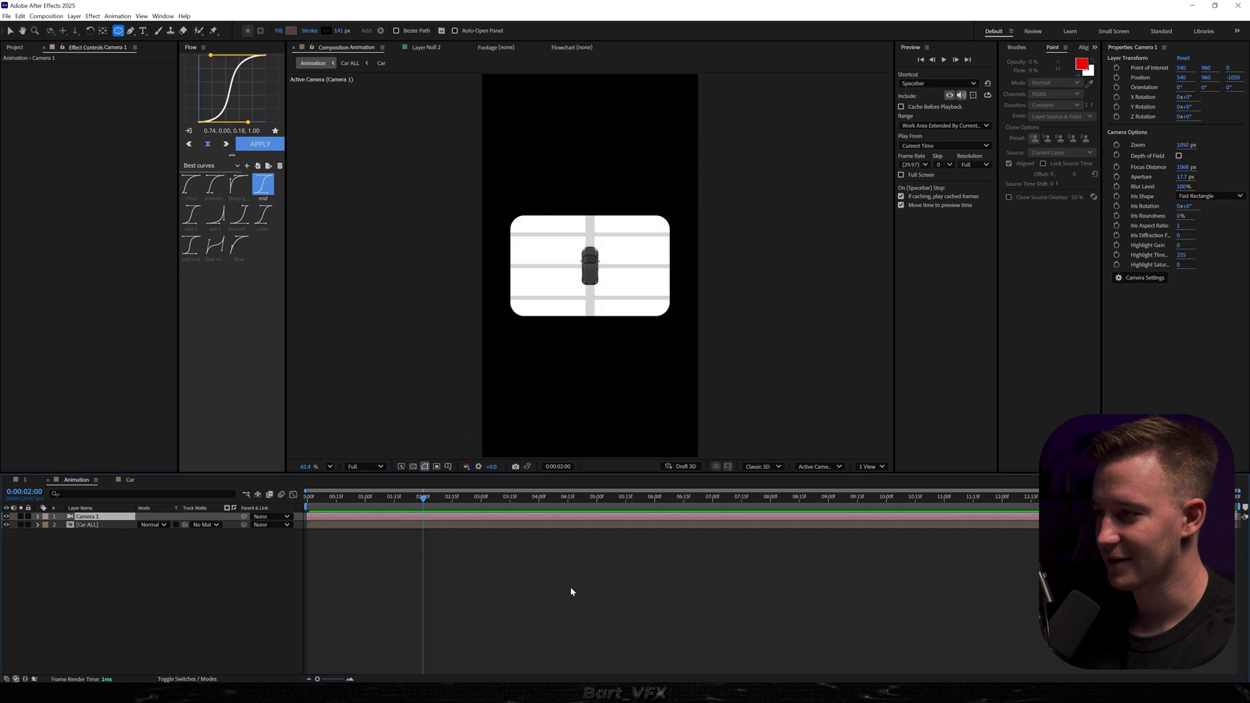
Add a null object named "cam control 1" and parent Camera 1 to it
right_click(108, 561)
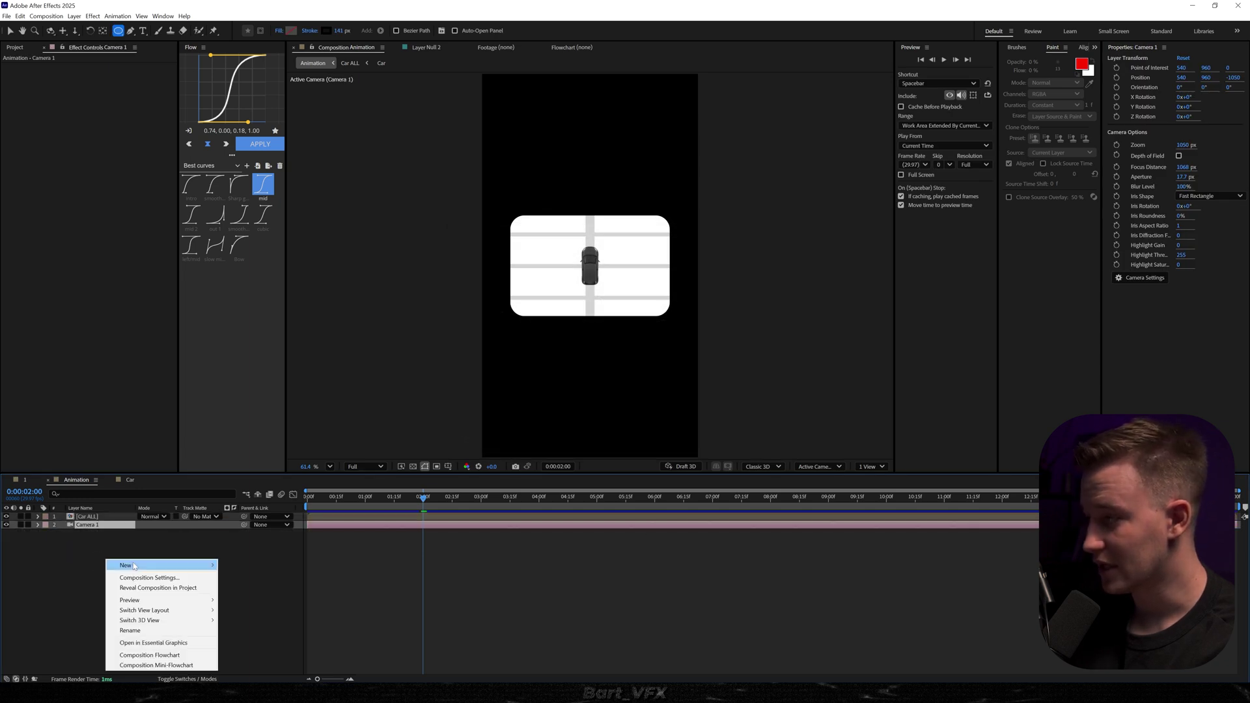
mouse_move(163, 565)
click(246, 619)
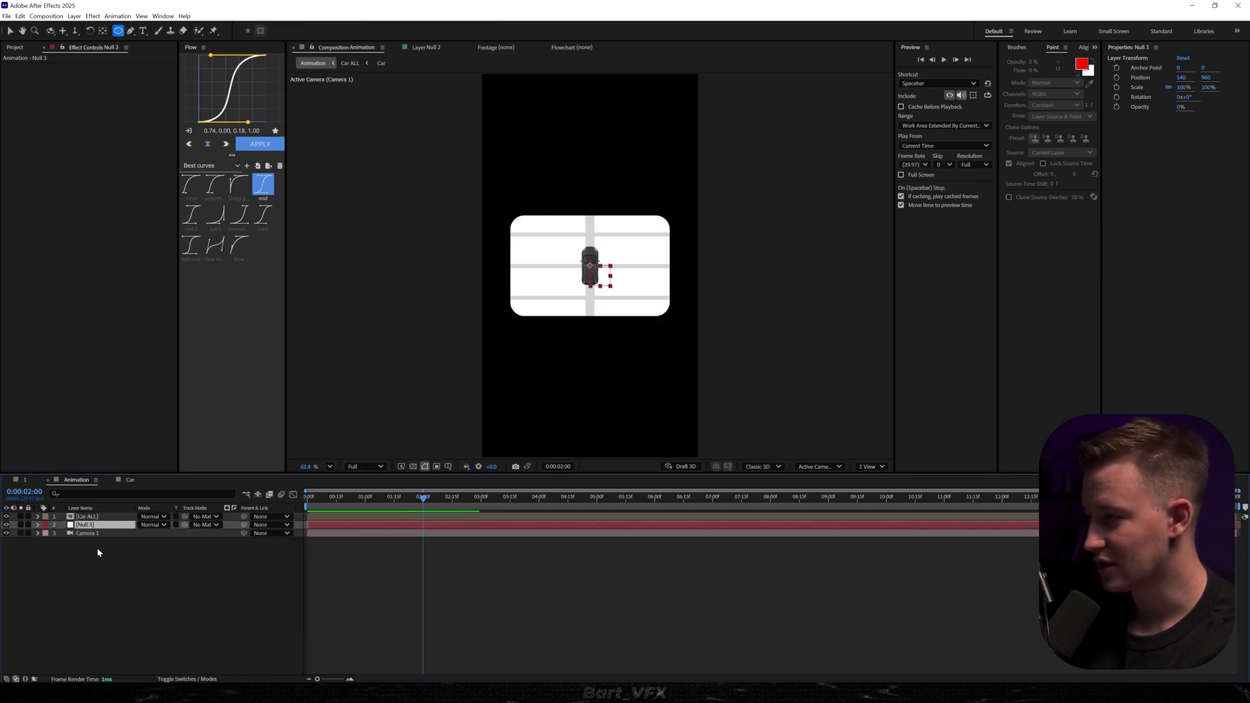
key(Return)
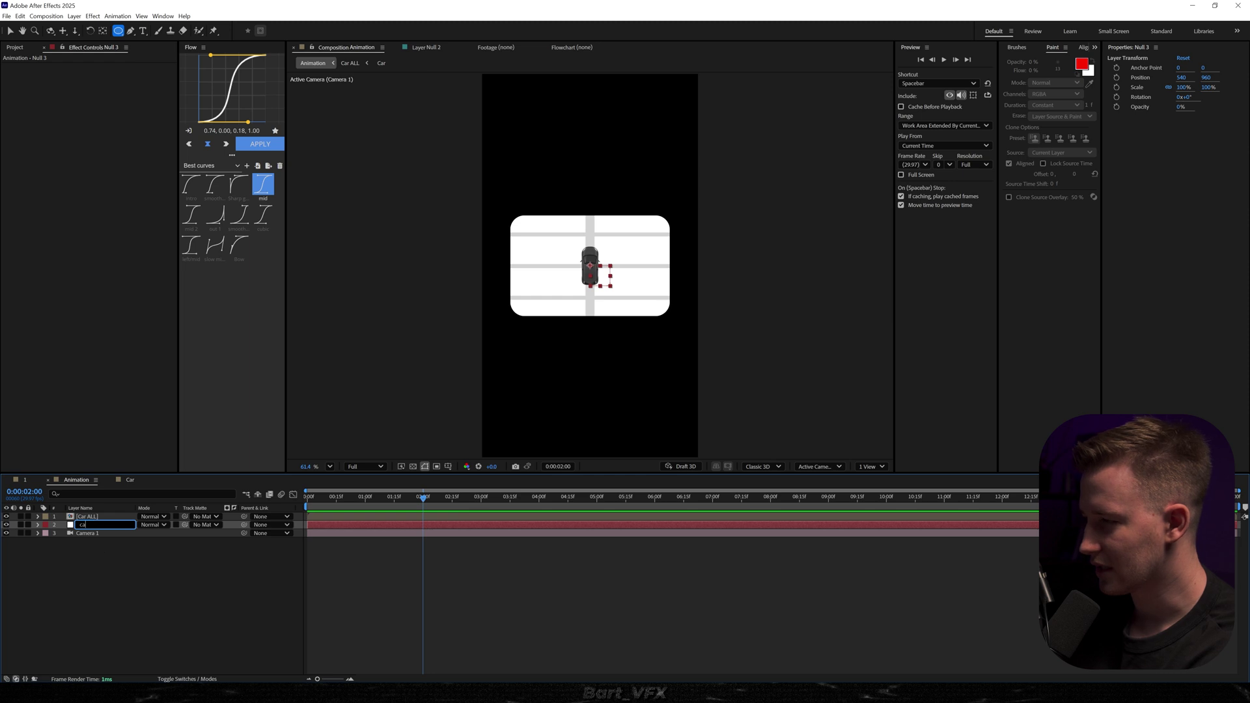
text(cam control 1)
key(Return)
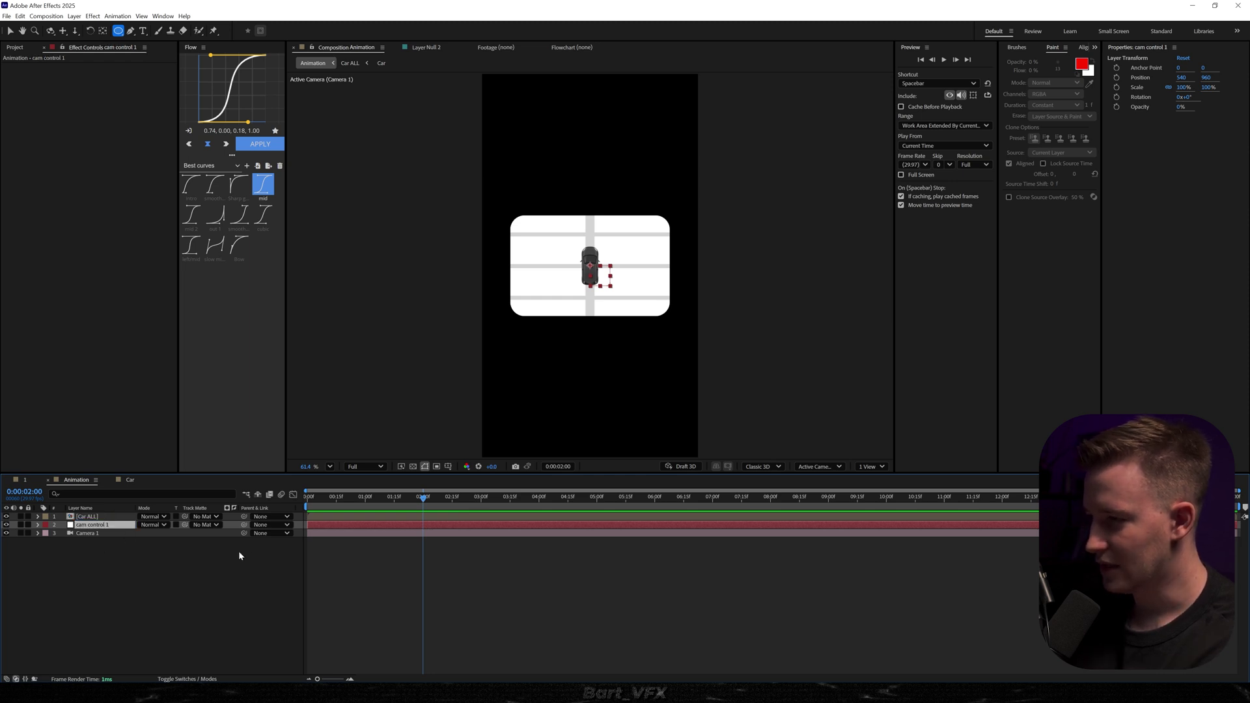
drag(244, 533, 104, 526)
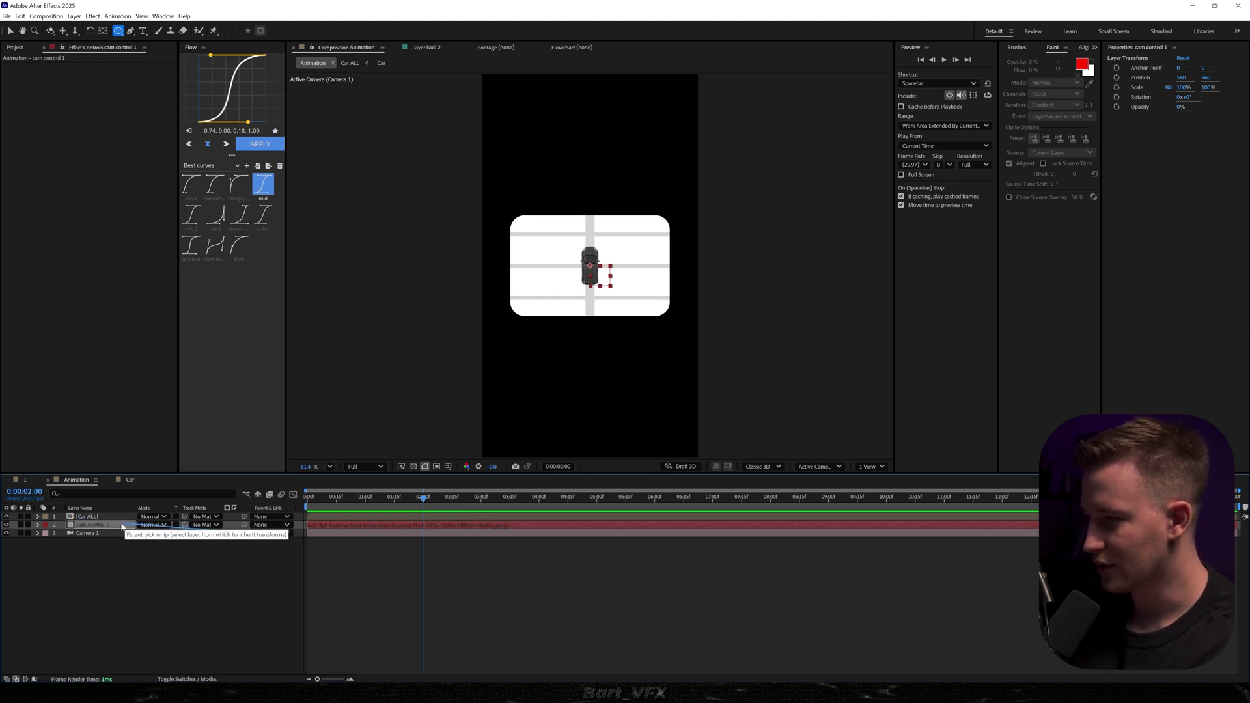
Show the layer switches and give the cam control 1 and Camera 1 layers the same teal label color
click(117, 526)
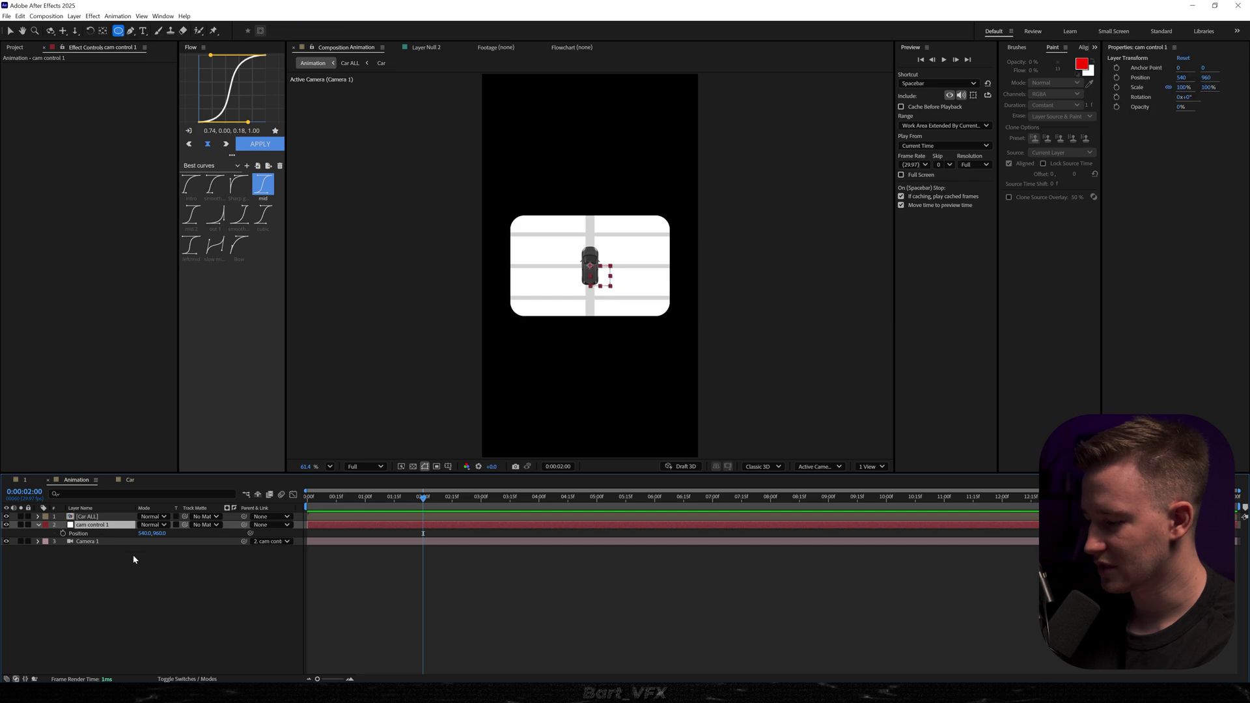
key(F4)
click(82, 549)
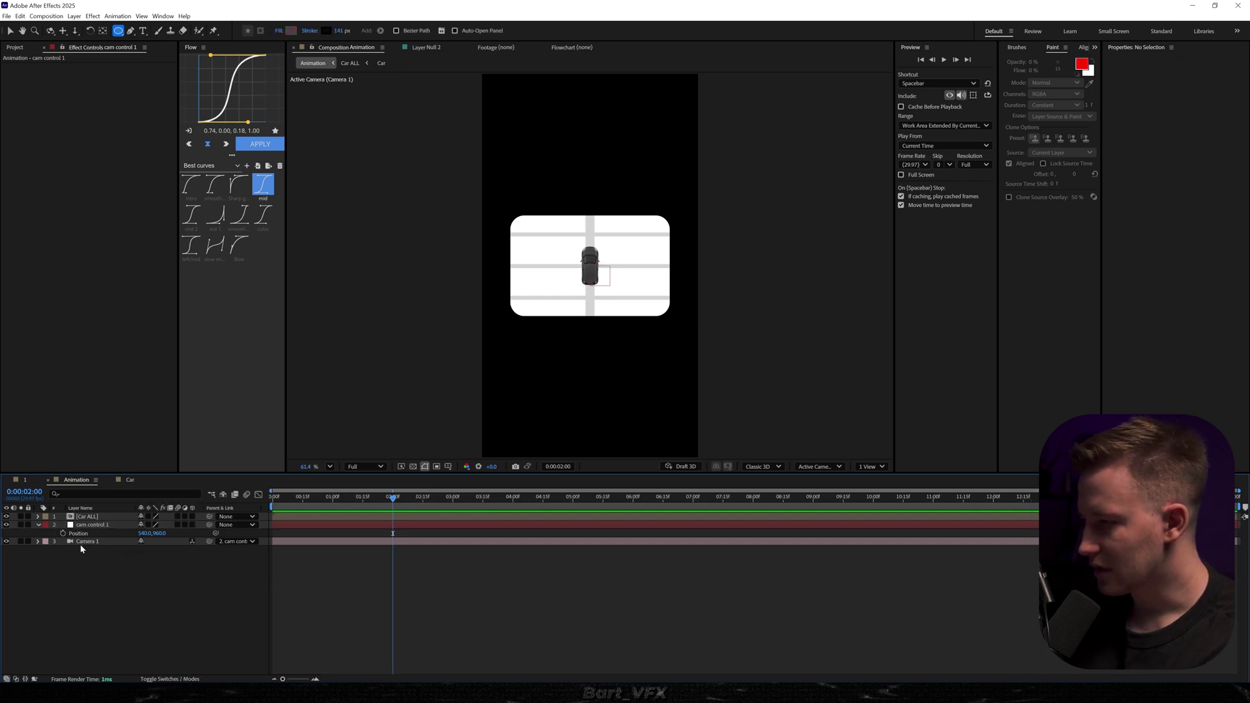
click(88, 525)
shift+click(77, 541)
click(44, 543)
click(82, 514)
click(115, 581)
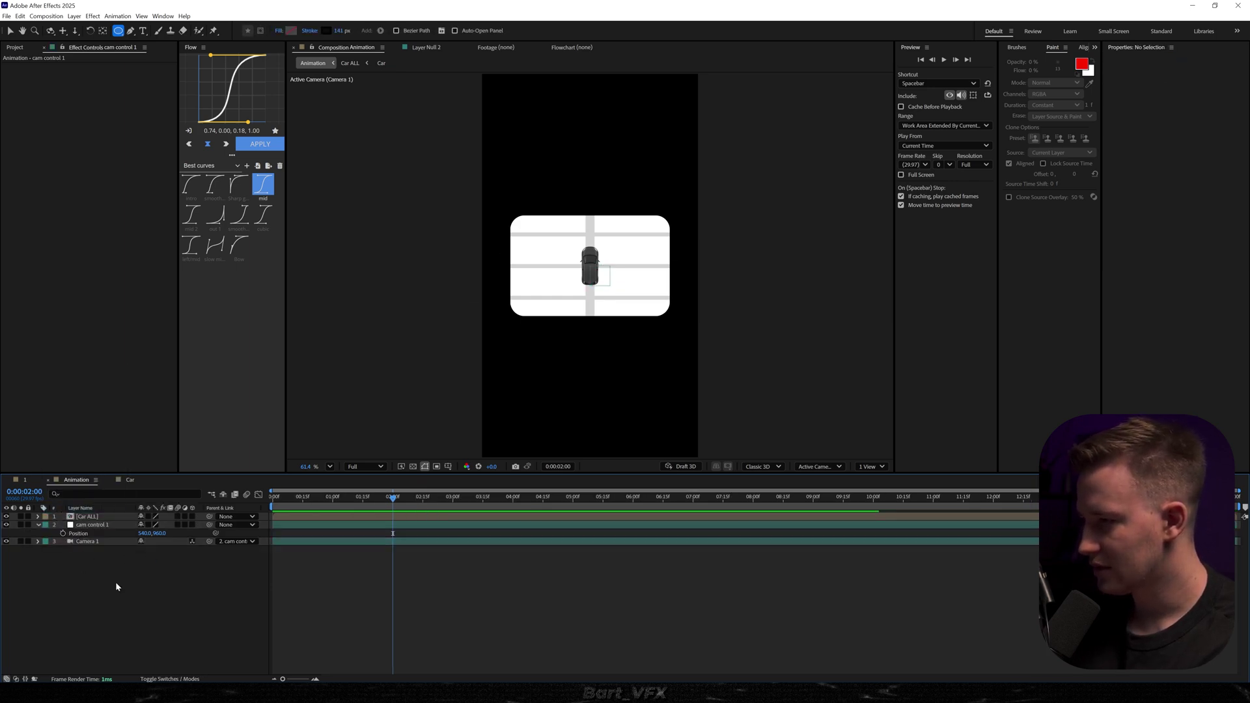
Make the cam control 1 and Car ALL layers 3D and preview the animation
click(192, 525)
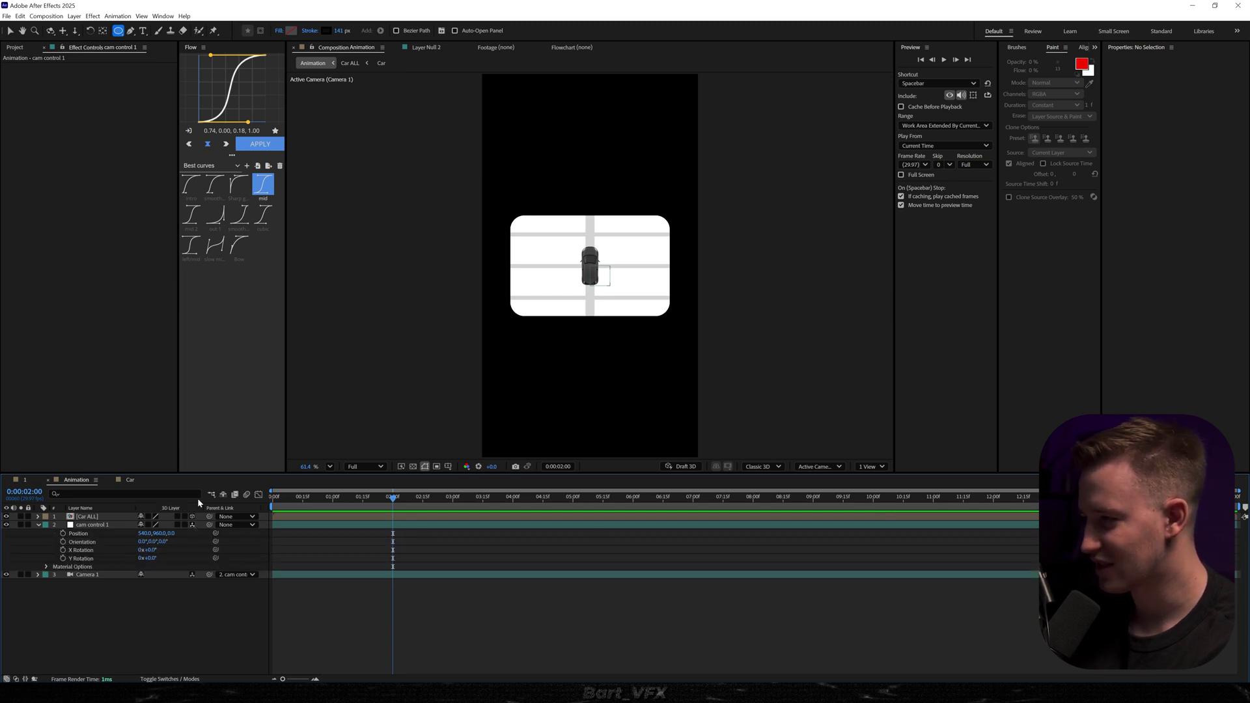
click(192, 516)
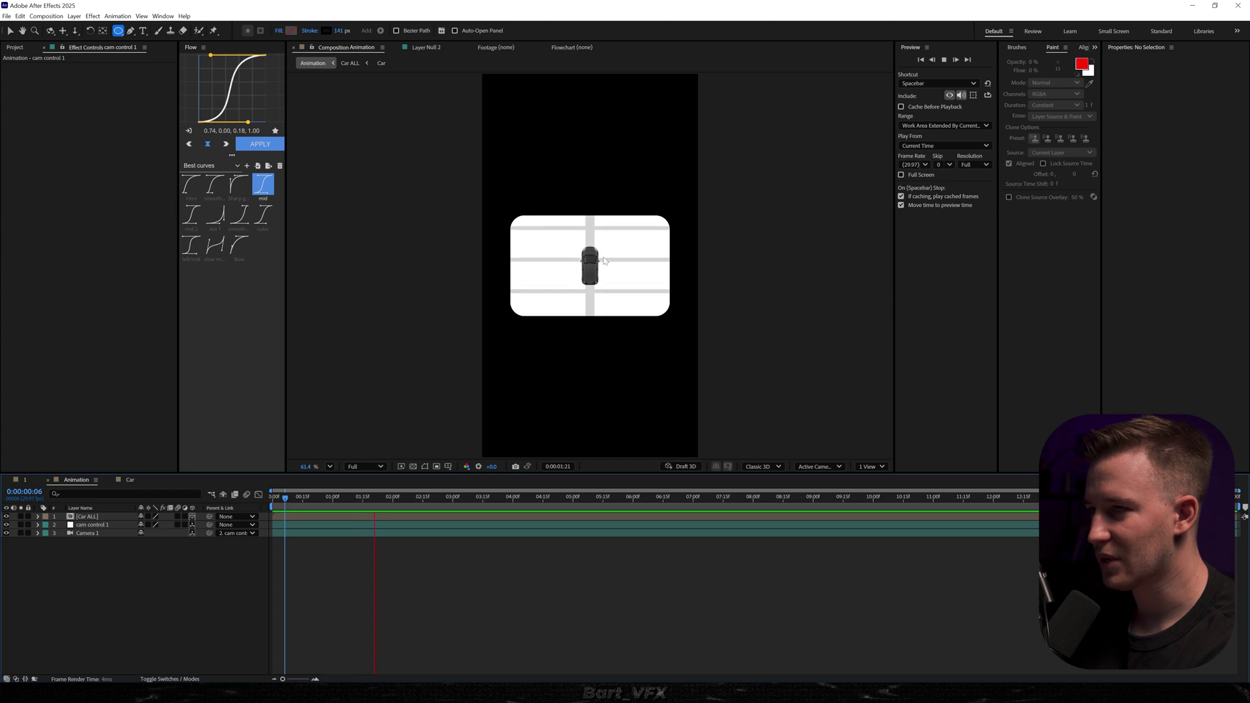
key(space)
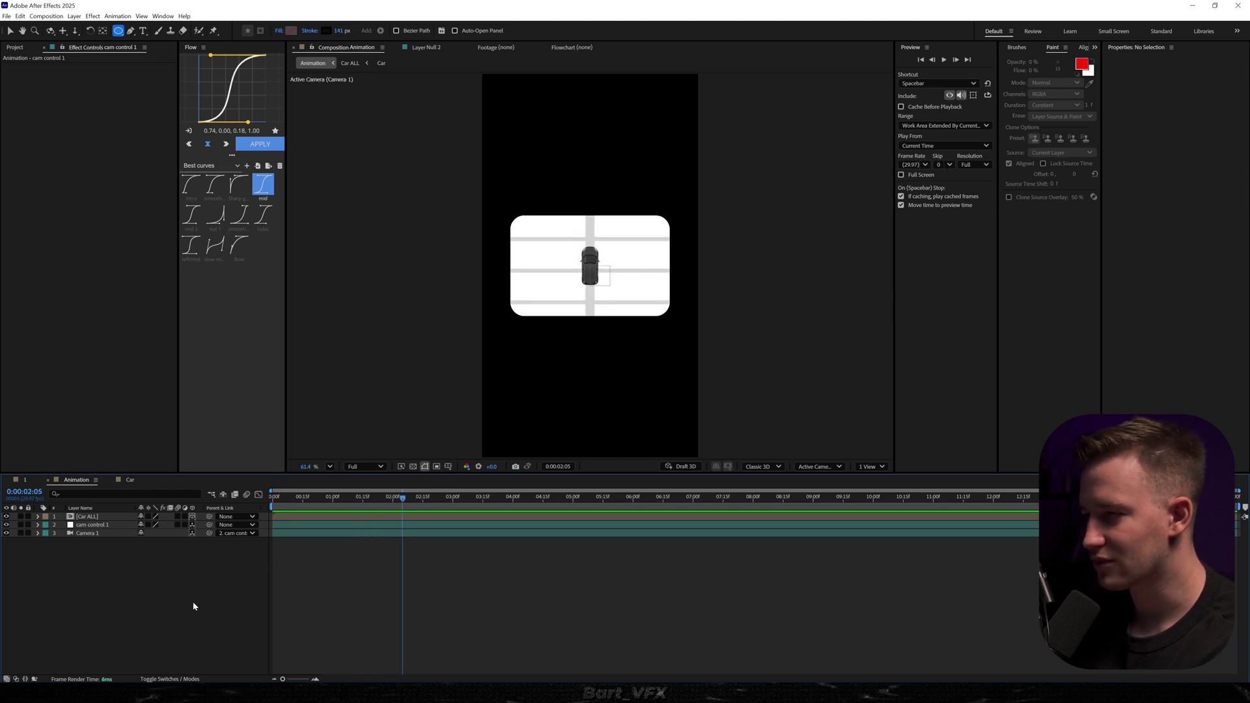
Set position and X, Y and Z rotation keyframes on cam control 1 at 2:05, leaving orientation without a keyframe
click(88, 525)
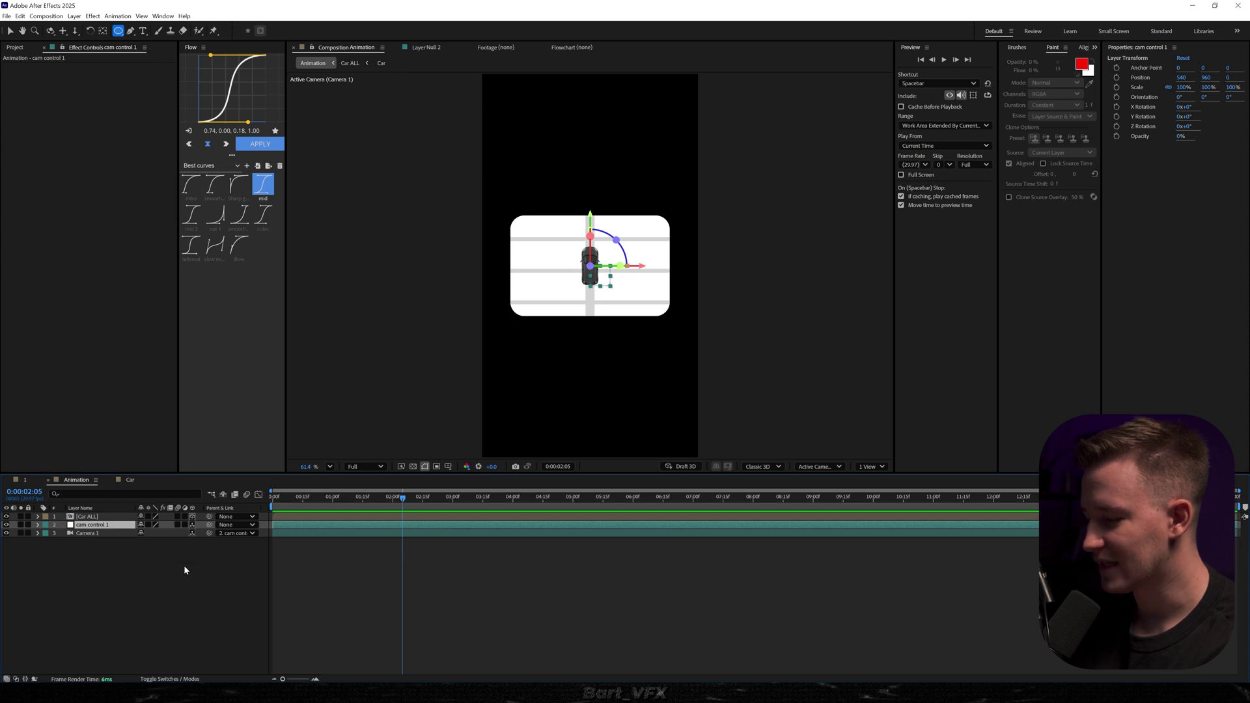
key(alt+shift+p)
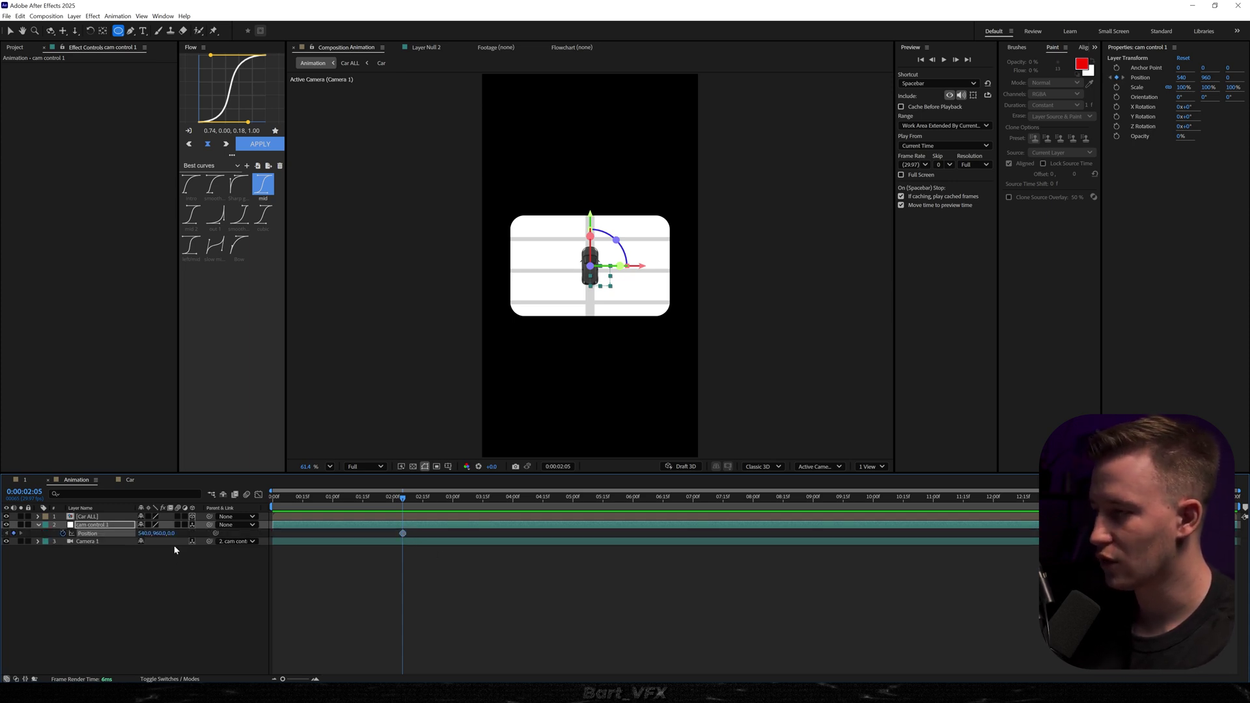
key(alt+shift+r)
click(91, 600)
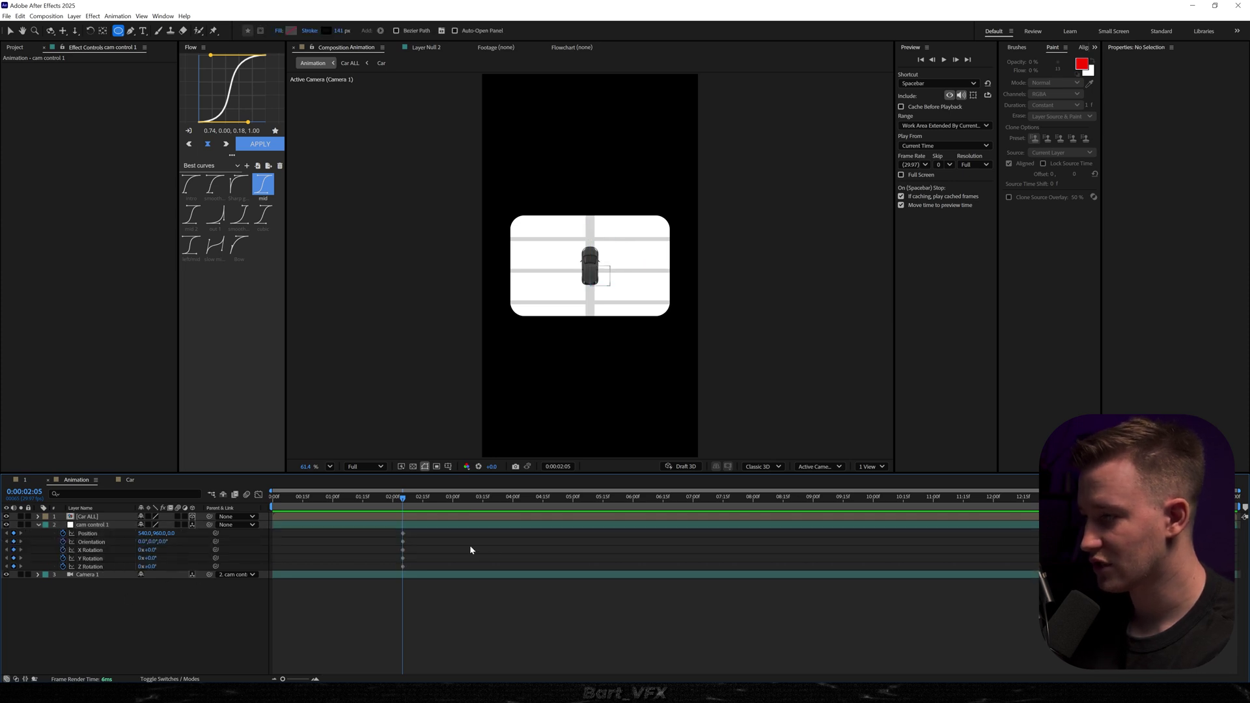
drag(413, 541, 392, 541)
key(Delete)
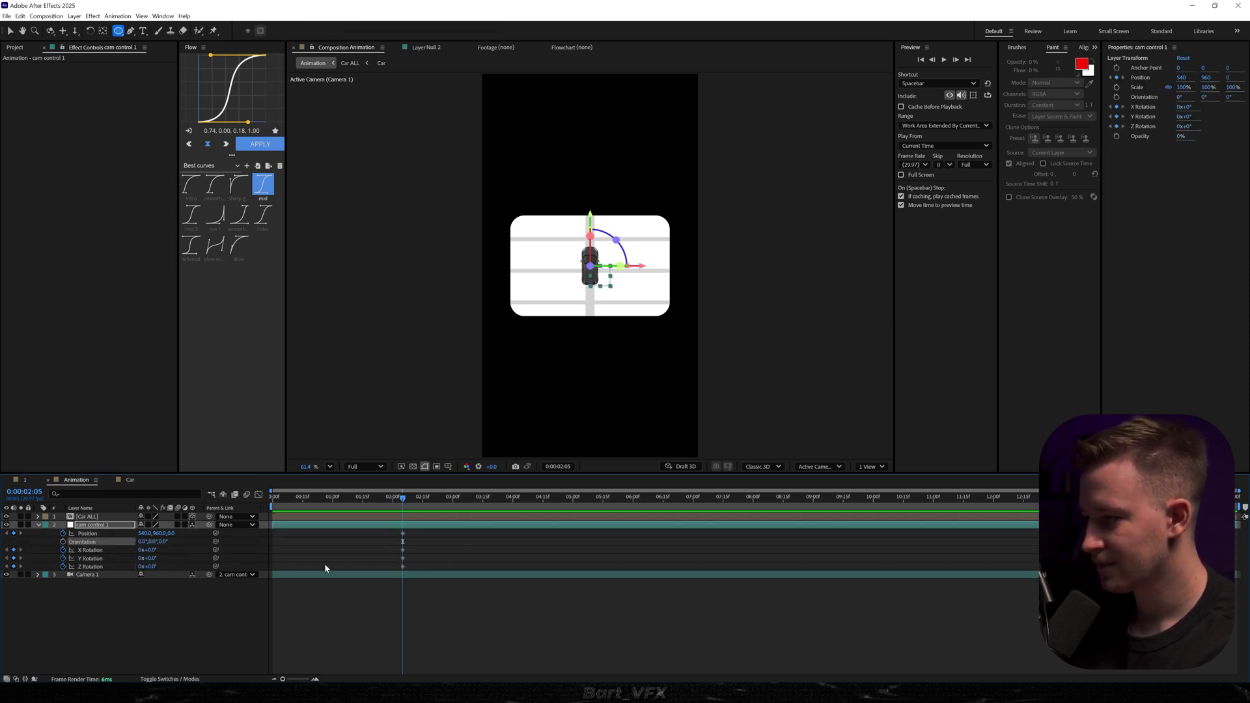
key(u)
key(u)
Move all the cam control 1 keyframes earlier to about 1:06 and go to 3:00
drag(322, 608, 423, 538)
drag(403, 498, 358, 508)
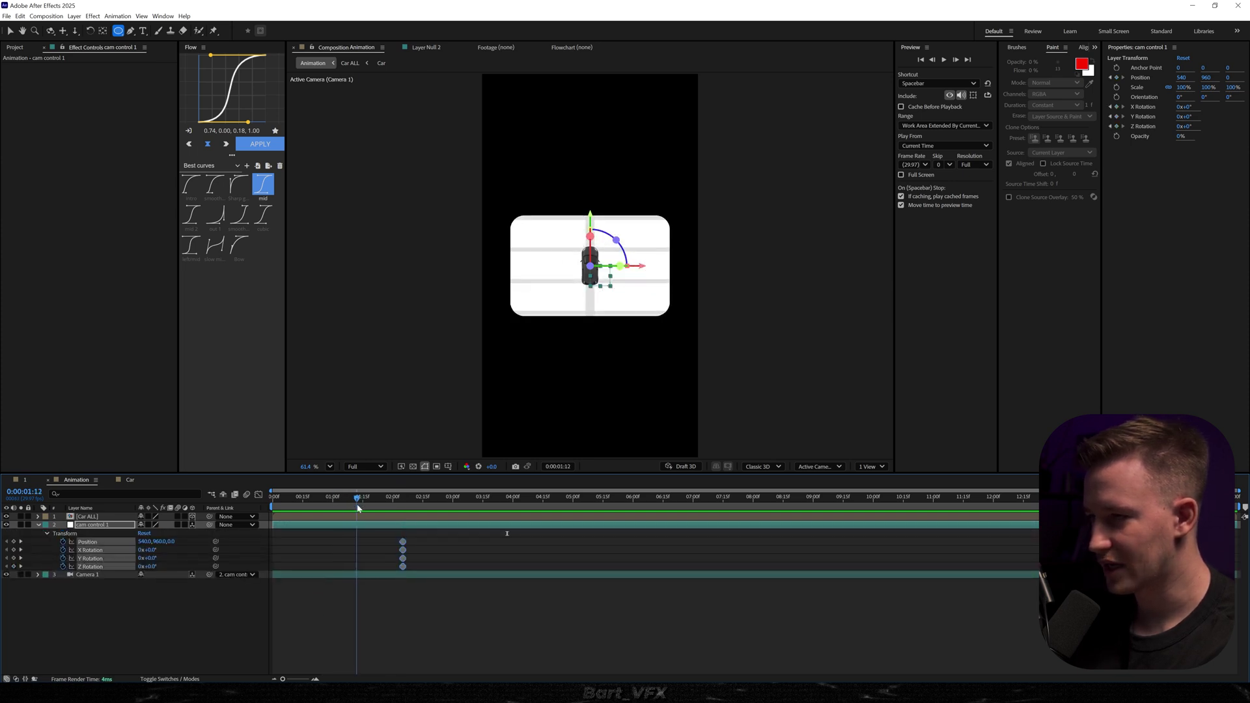
drag(404, 546, 454, 514)
At 3:00, reposition and tilt cam control 1 with Y rotation 7.7° and Z rotation 11.6°, adjust its X rotation, and preview the camera move
key(ctrl+shift+a)
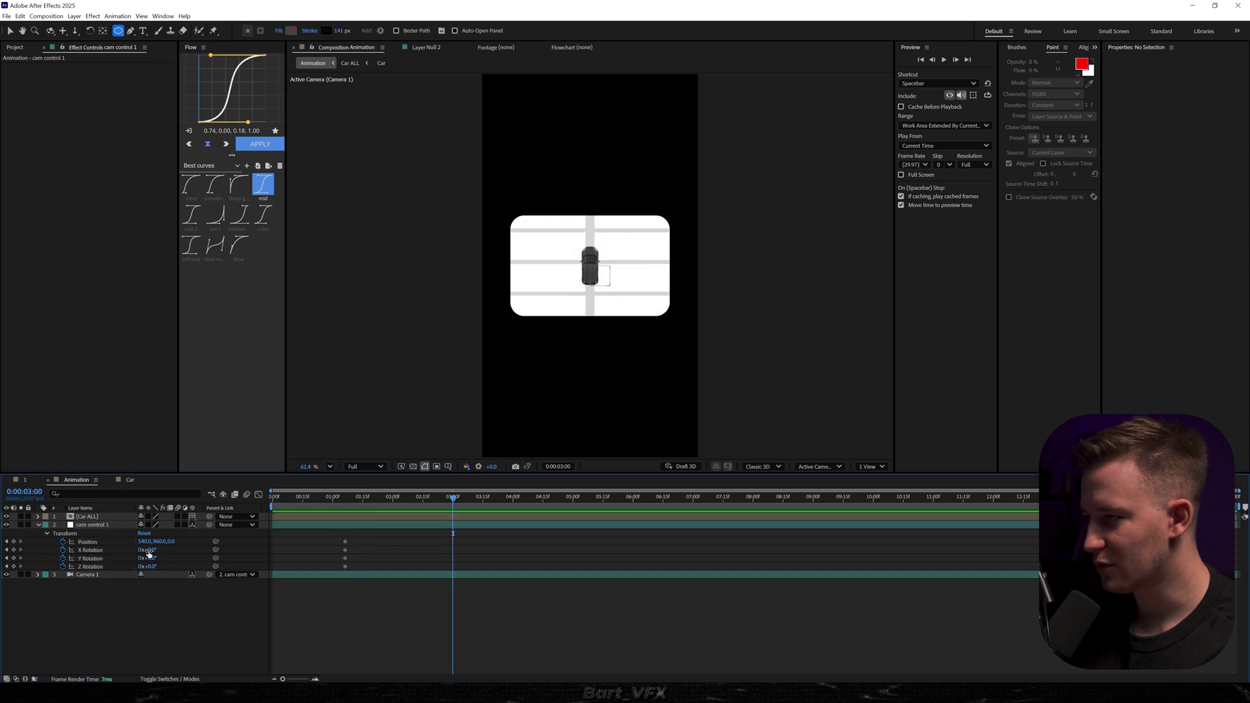
drag(168, 544, 72, 544)
click(166, 568)
mouse_move(162, 542)
mouse_down()
mouse_move(286, 542)
mouse_move(165, 548)
mouse_up()
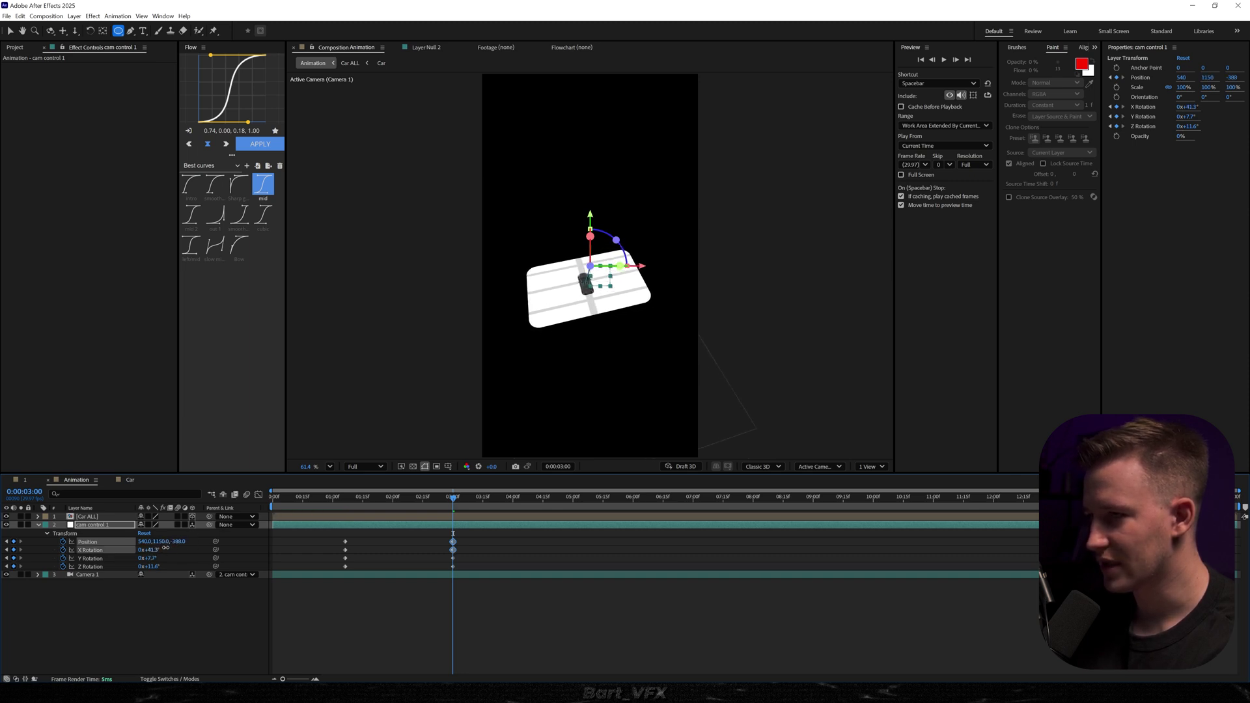
key(space)
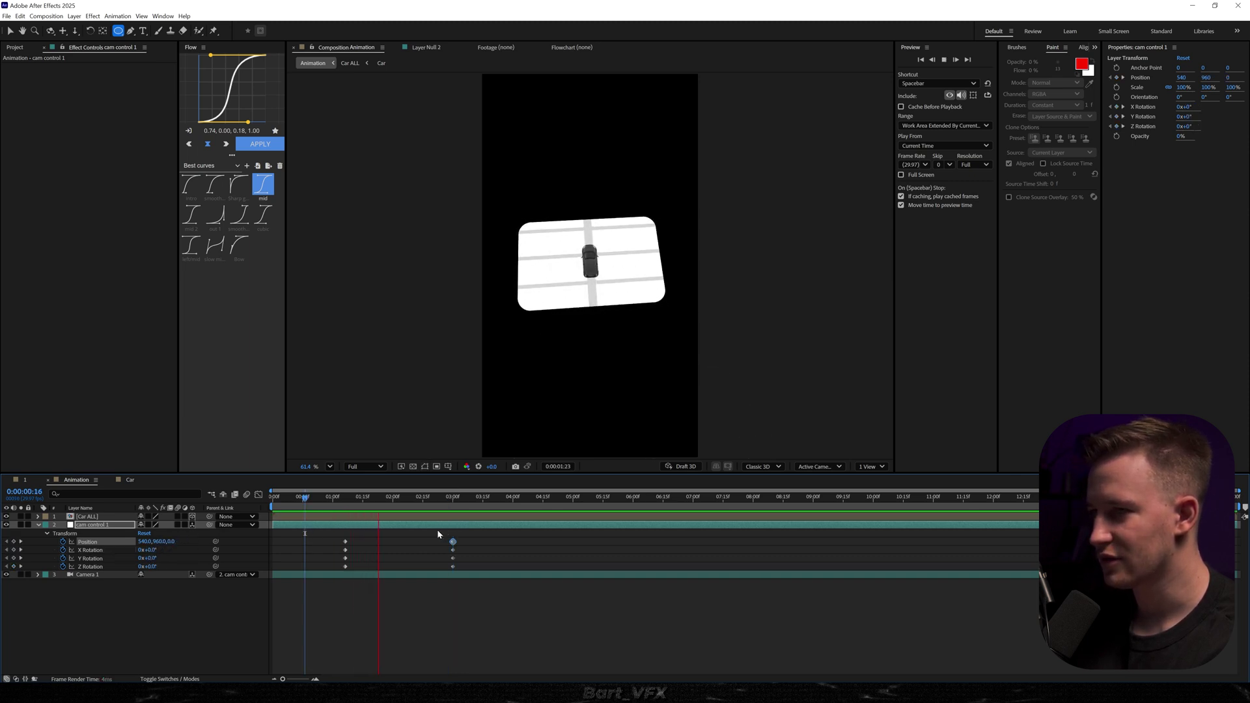
Apply the "mid" easing curve to all cam control 1 position and rotation keyframes and show their speed graph
drag(482, 536, 268, 578)
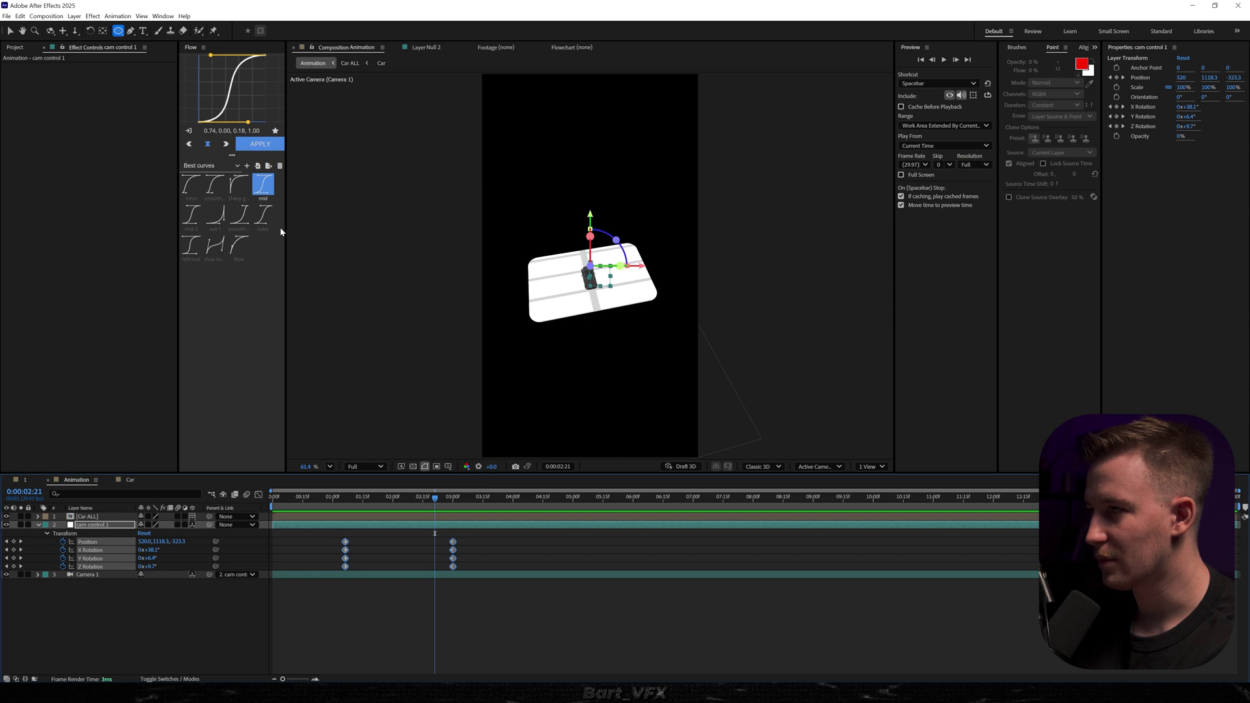
click(263, 189)
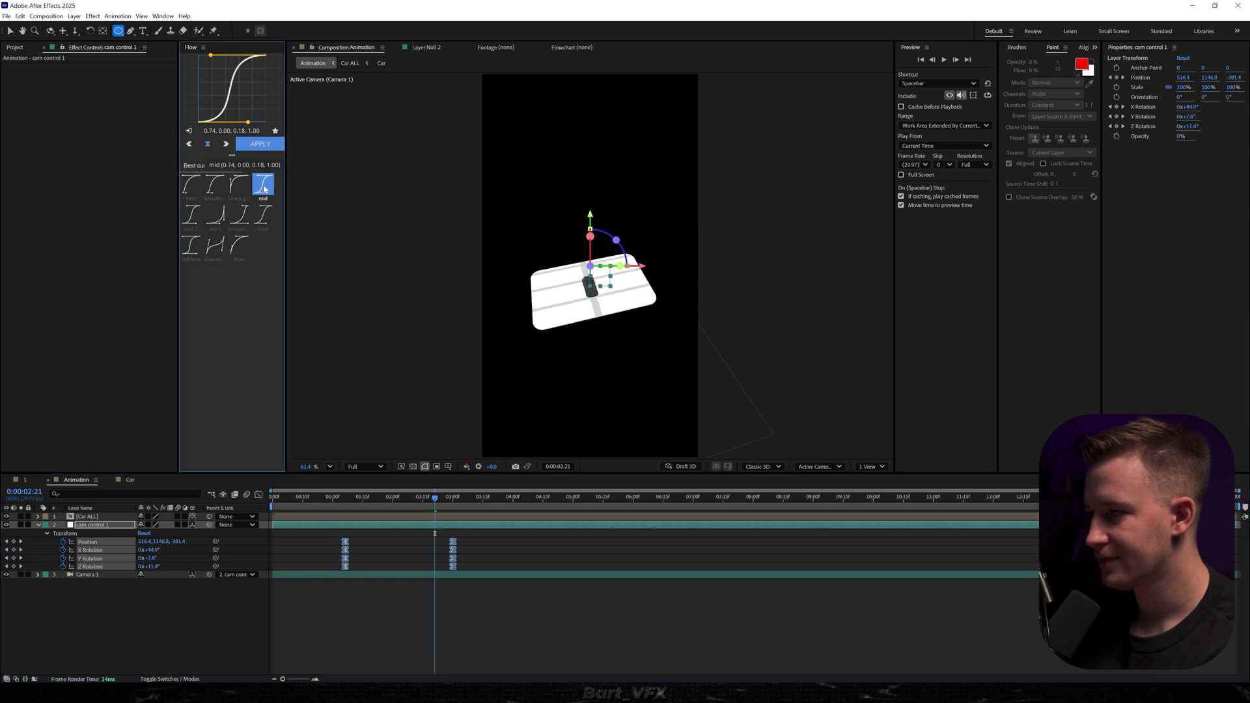
key(shift+F3)
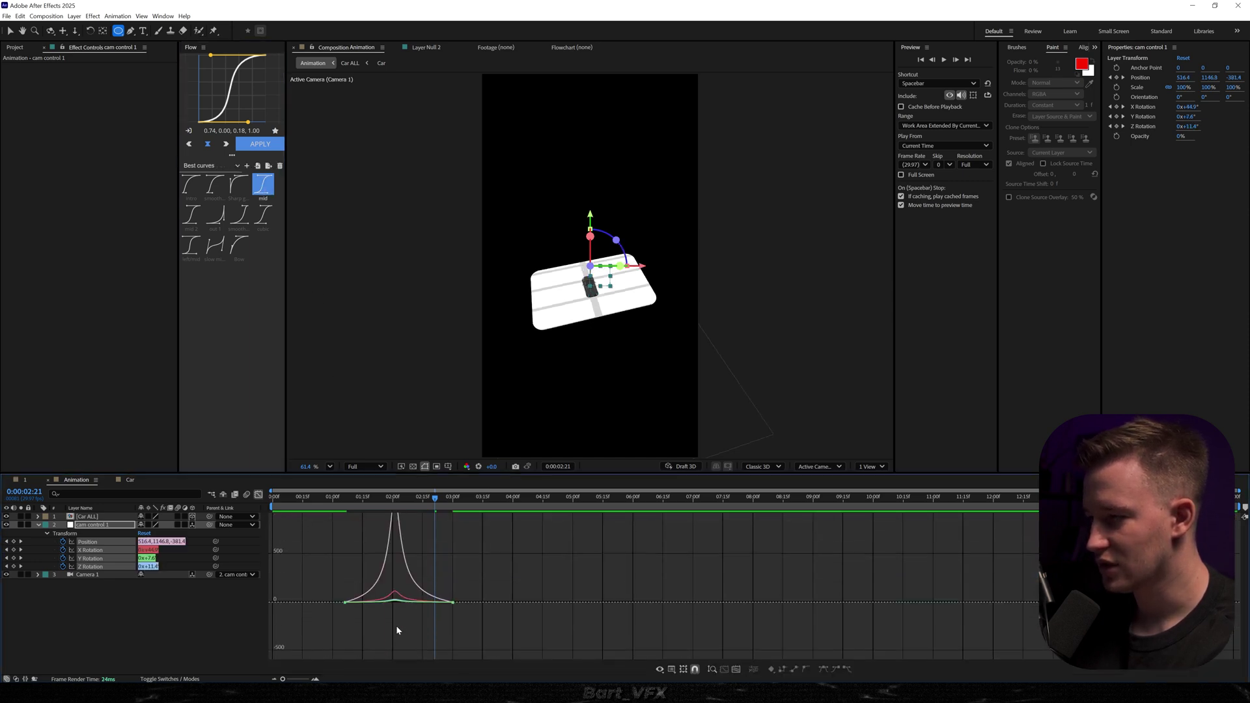
Move all cam control 1 keyframes earlier so they start at about 0:09, and bring the null closer to the card at 2:03
click(258, 494)
key(Page_Up)
drag(343, 567, 303, 567)
drag(326, 498, 343, 504)
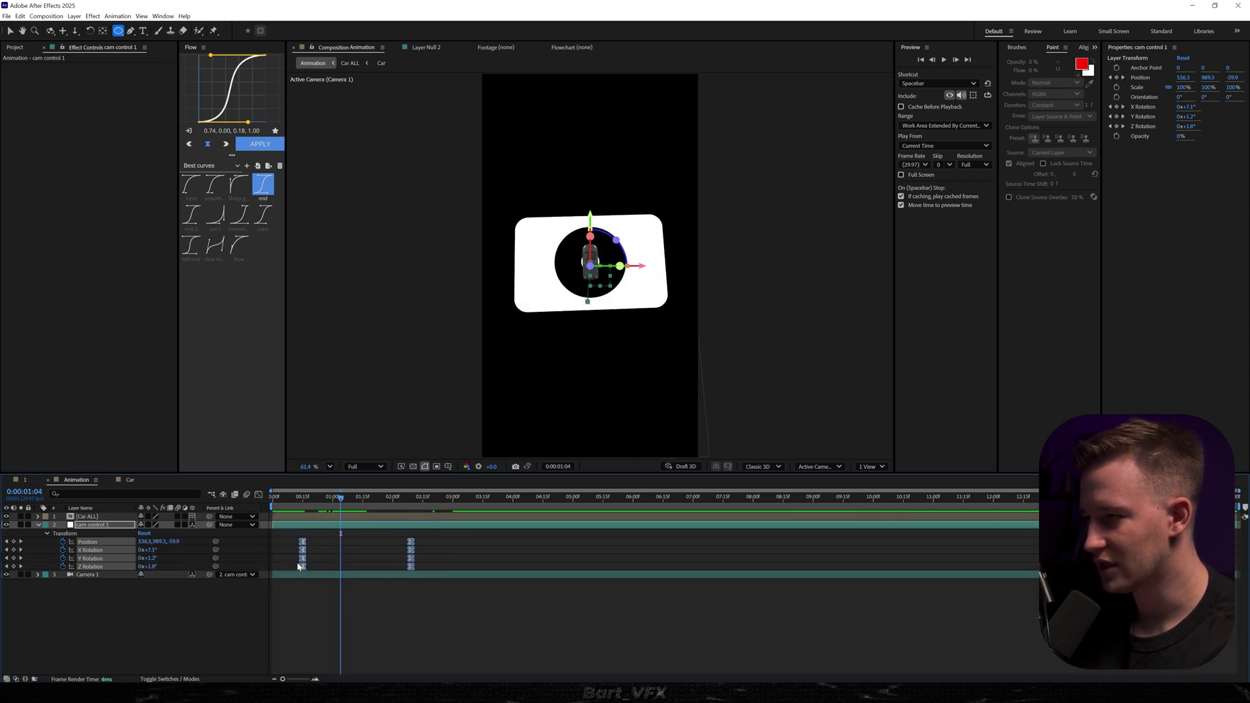
drag(301, 564, 290, 561)
drag(293, 500, 228, 510)
key(space)
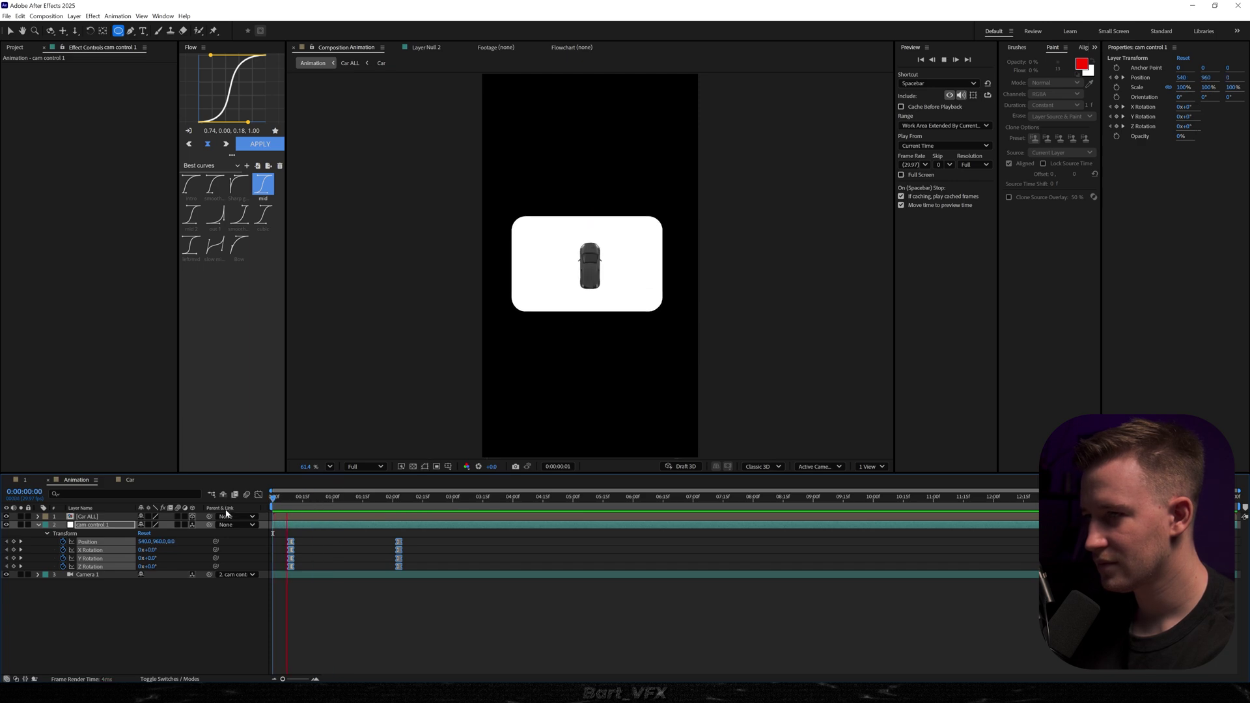
key(space)
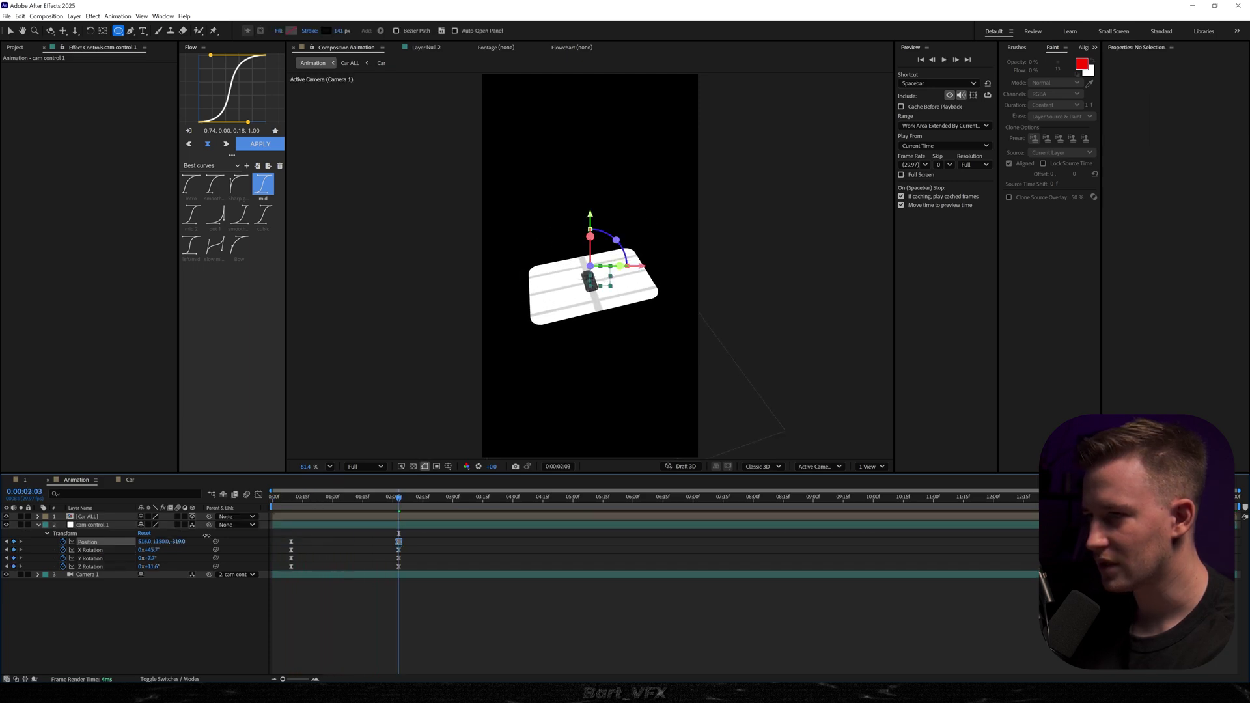
drag(156, 542, 124, 541)
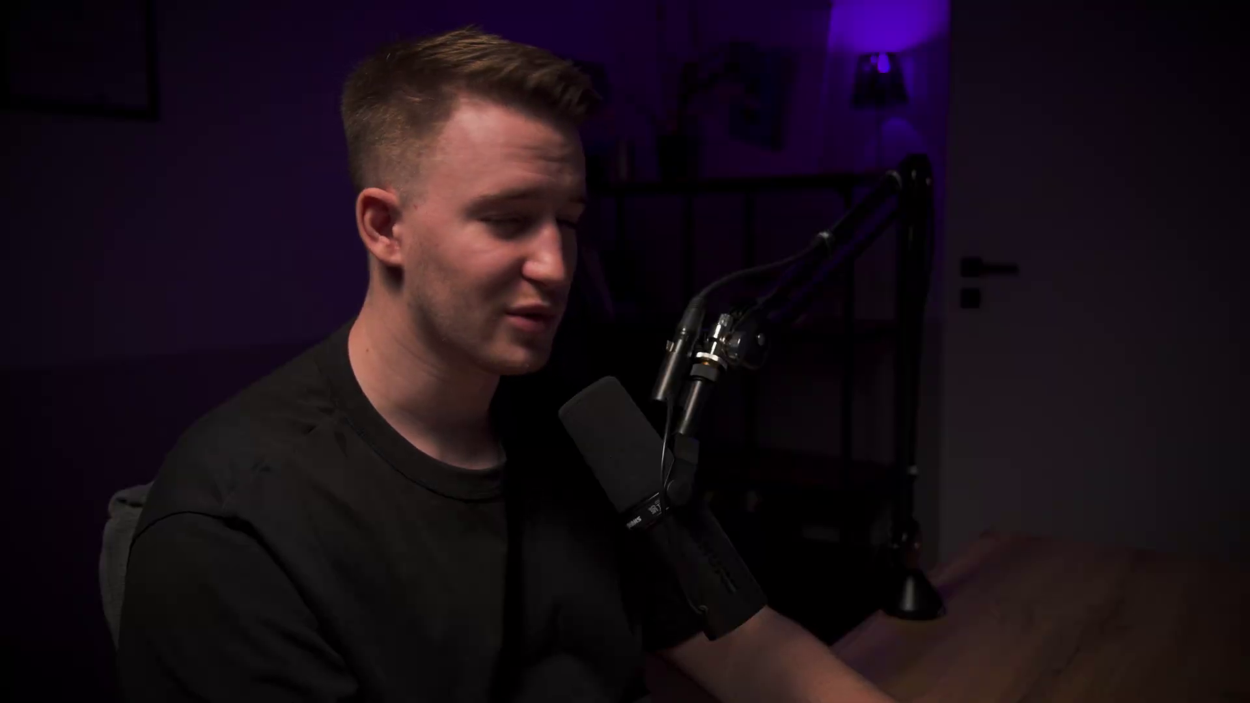
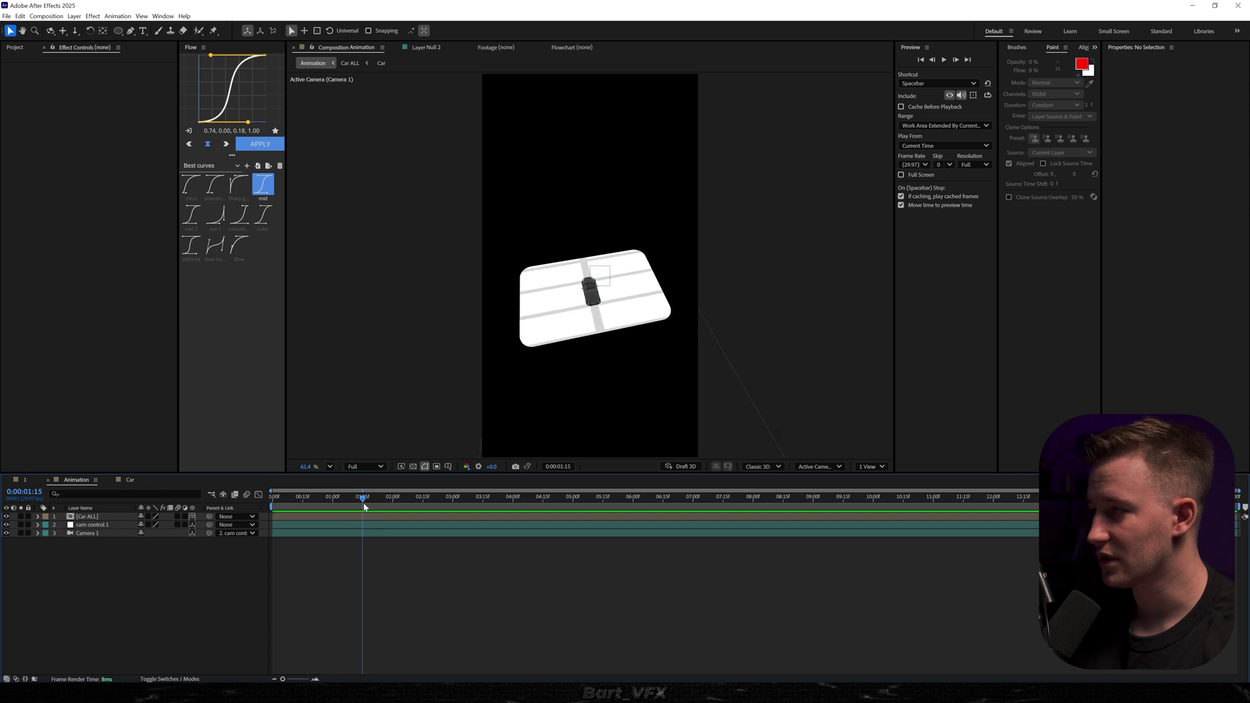
Add the Pin composition from the Motion Essence Icons folder as the top layer of Animation, starting at about 0:21
click(17, 48)
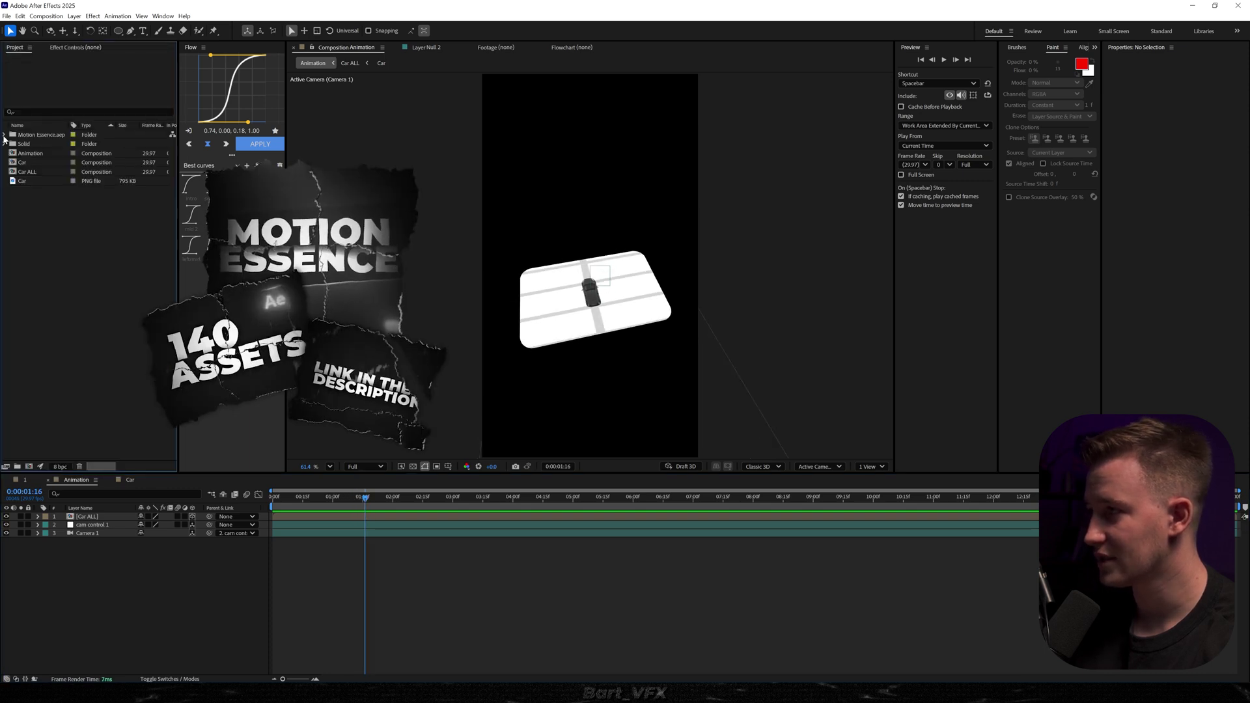
click(4, 134)
click(12, 172)
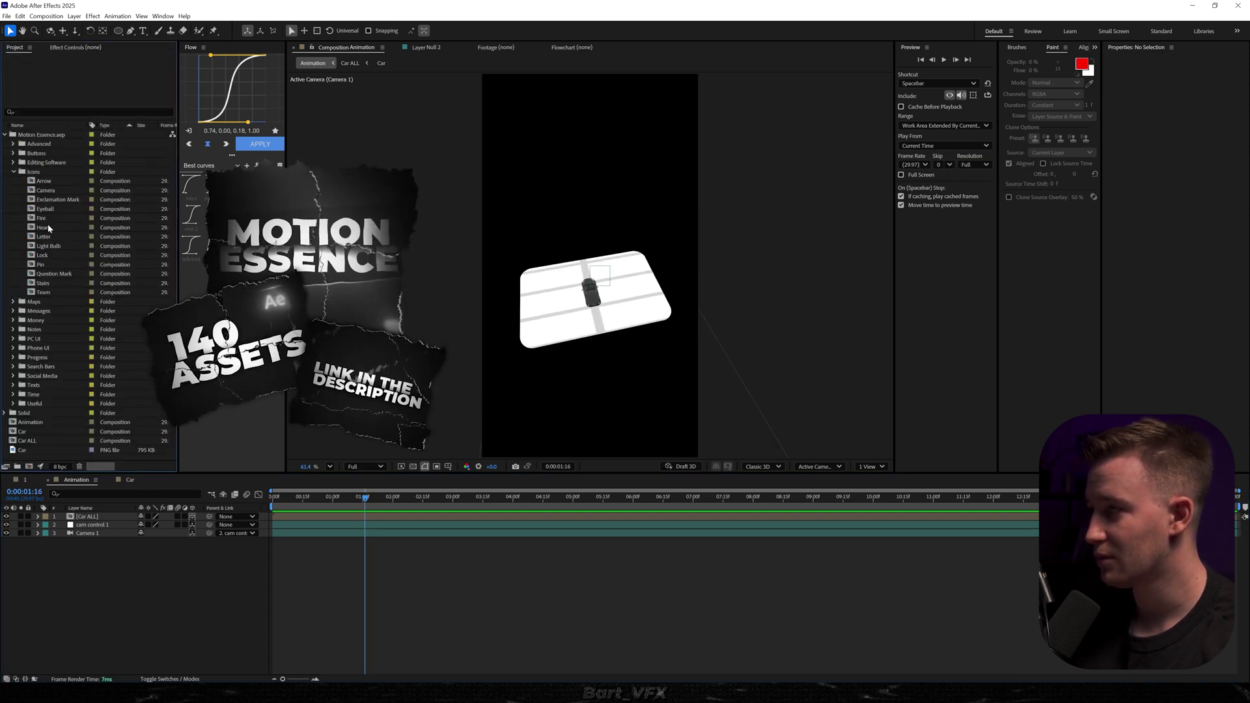
click(41, 264)
drag(41, 264, 319, 518)
key(space)
key(space)
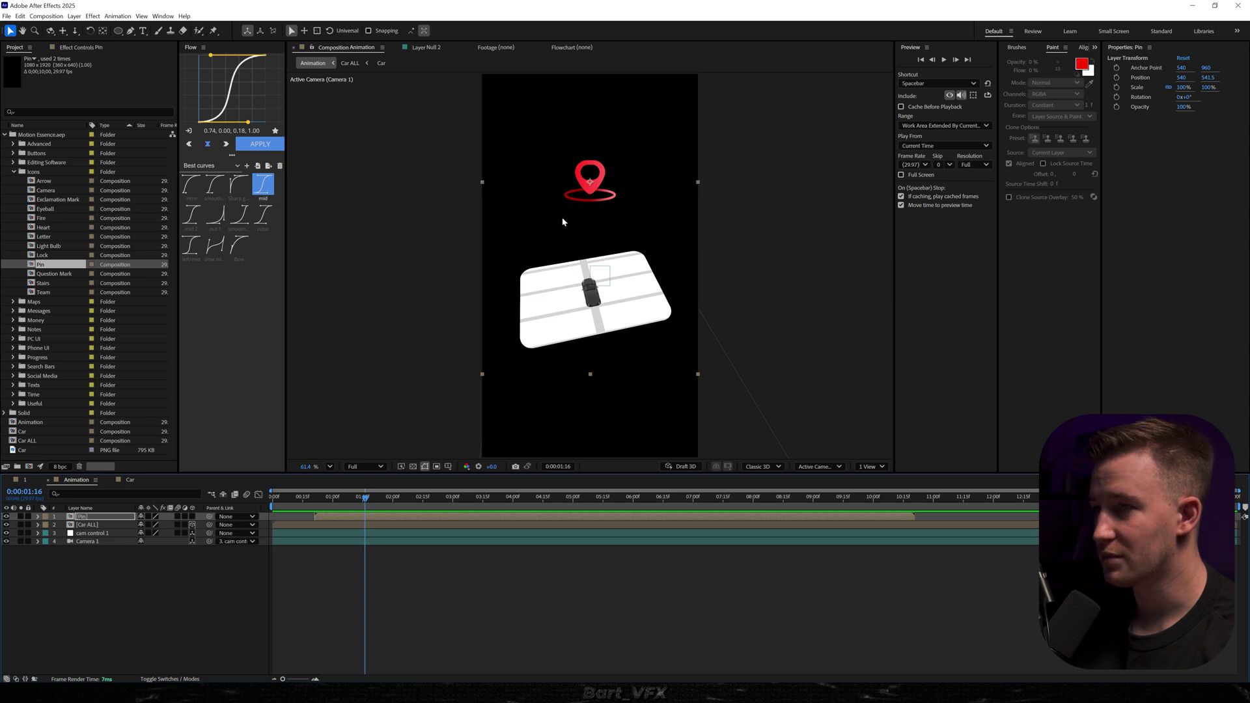
Make the Pin layer 3D and move it behind the card to a Y position of about -569.5
click(347, 547)
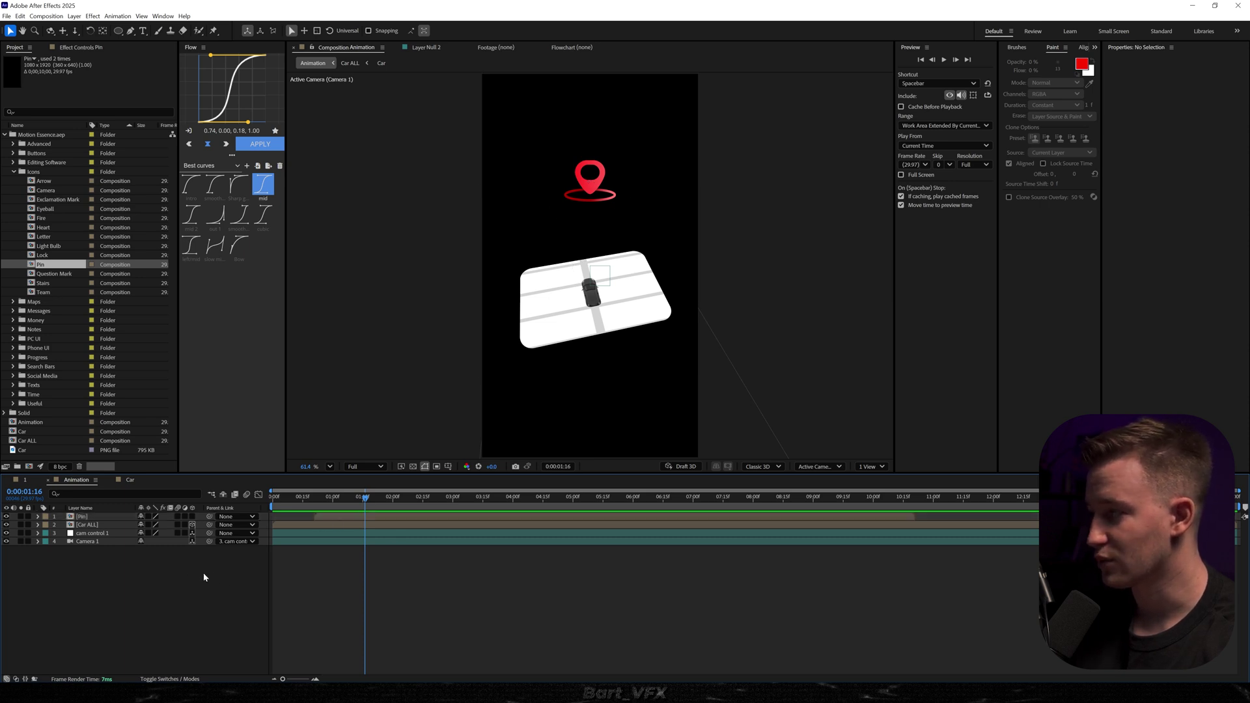
click(191, 525)
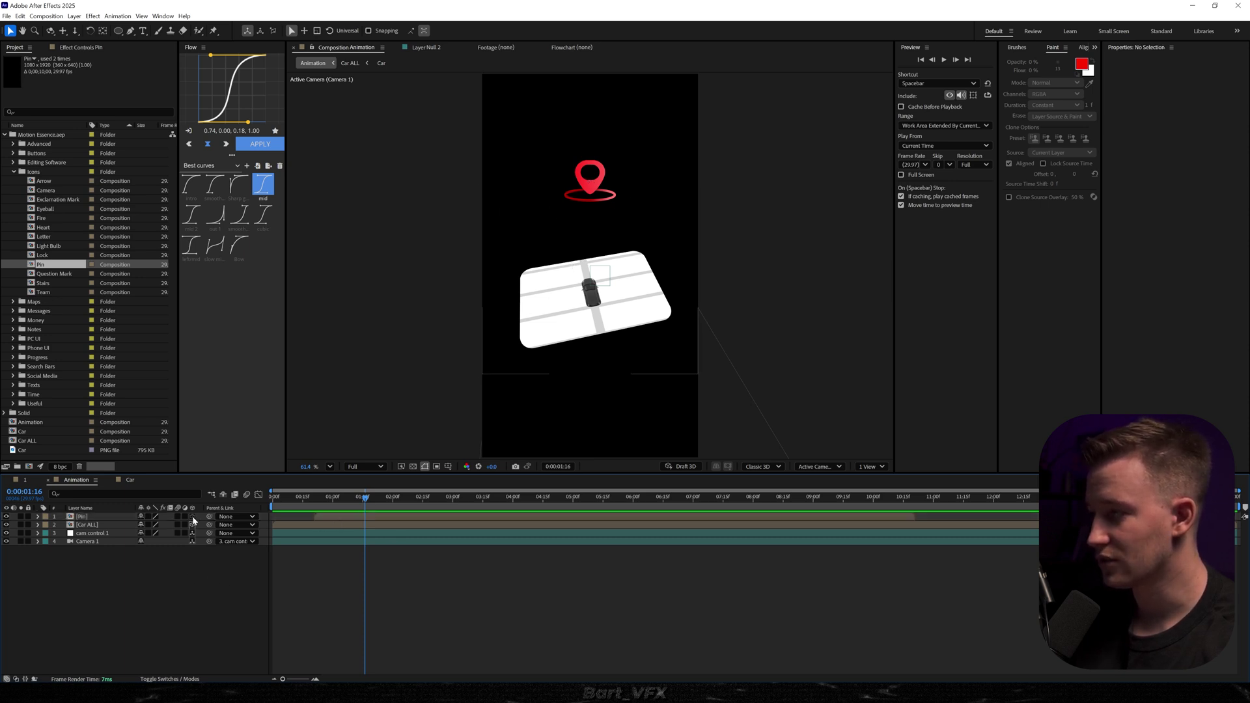
key(ctrl+z)
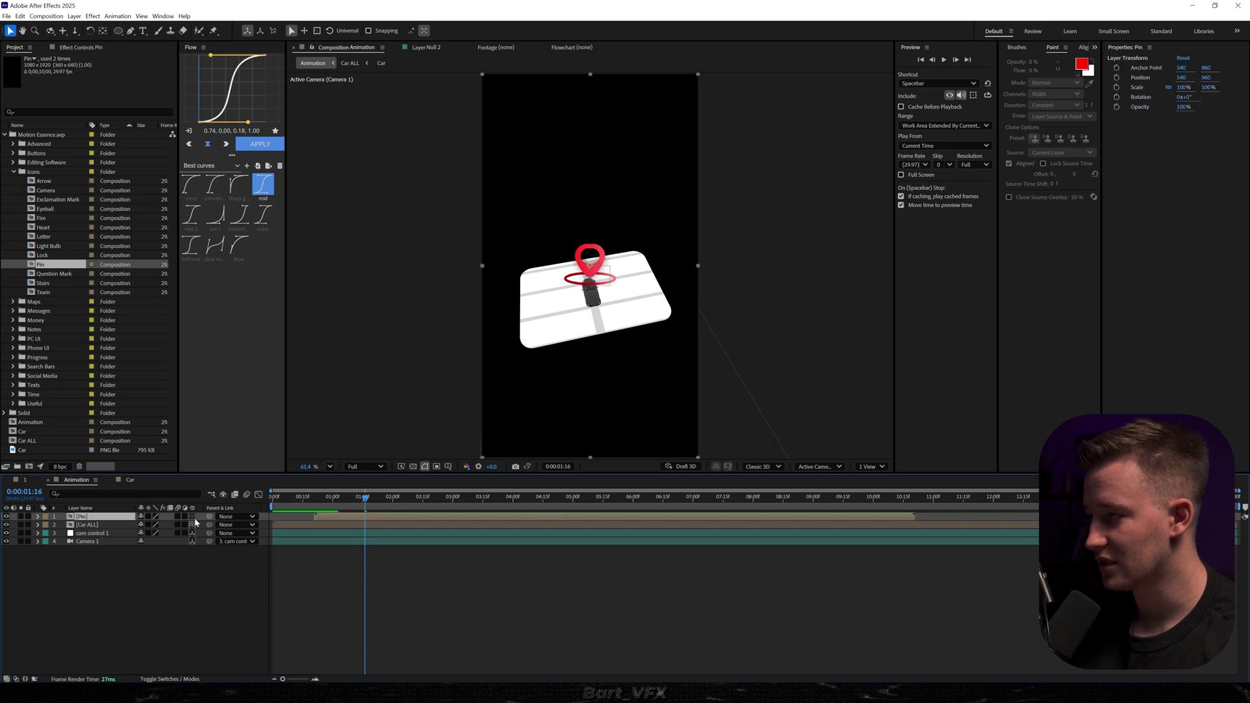
click(193, 517)
drag(581, 260, 547, 149)
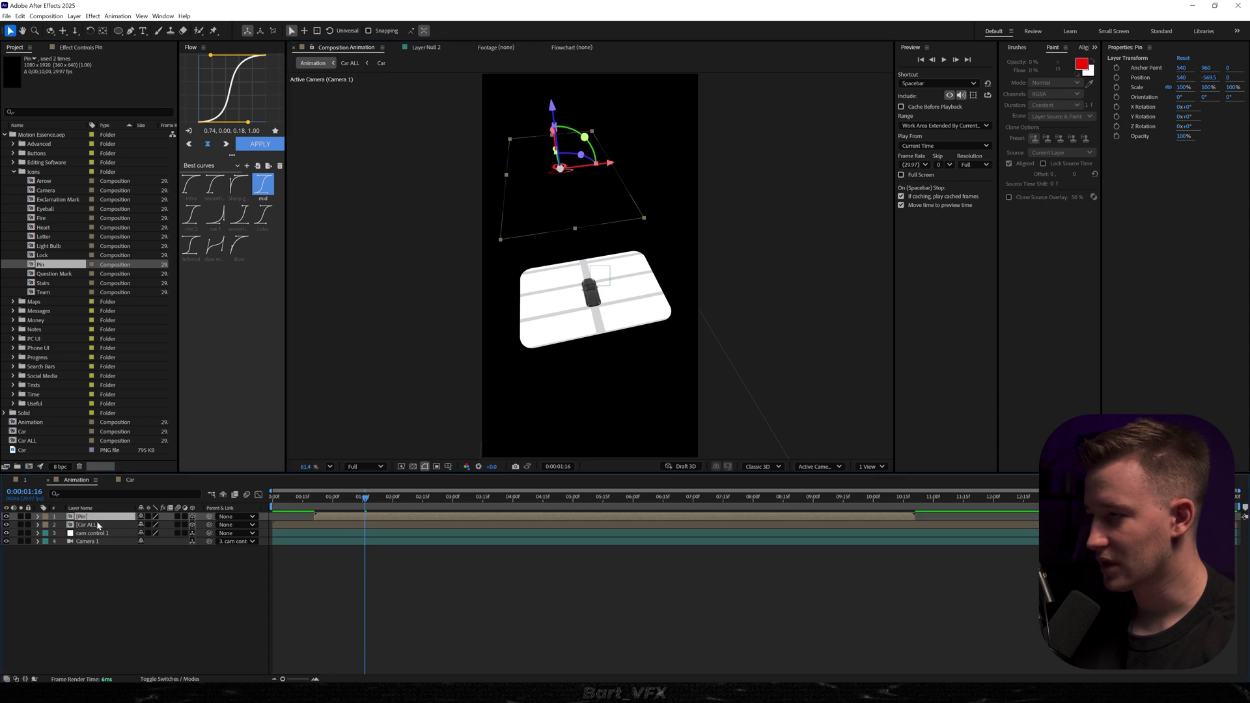
Stand the Pin upright with an X rotation of 77.1°, start its layer at about 1:06, and play from the beginning
key(r)
drag(149, 535, 202, 535)
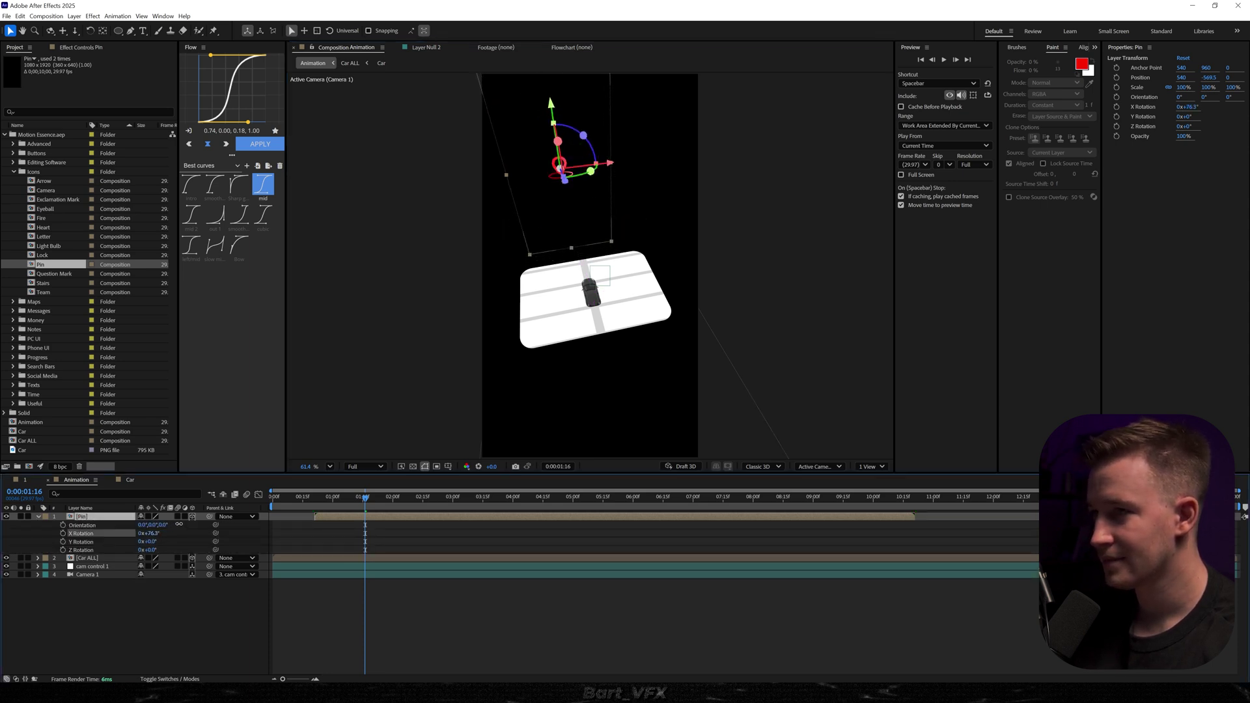
key(Home)
key(space)
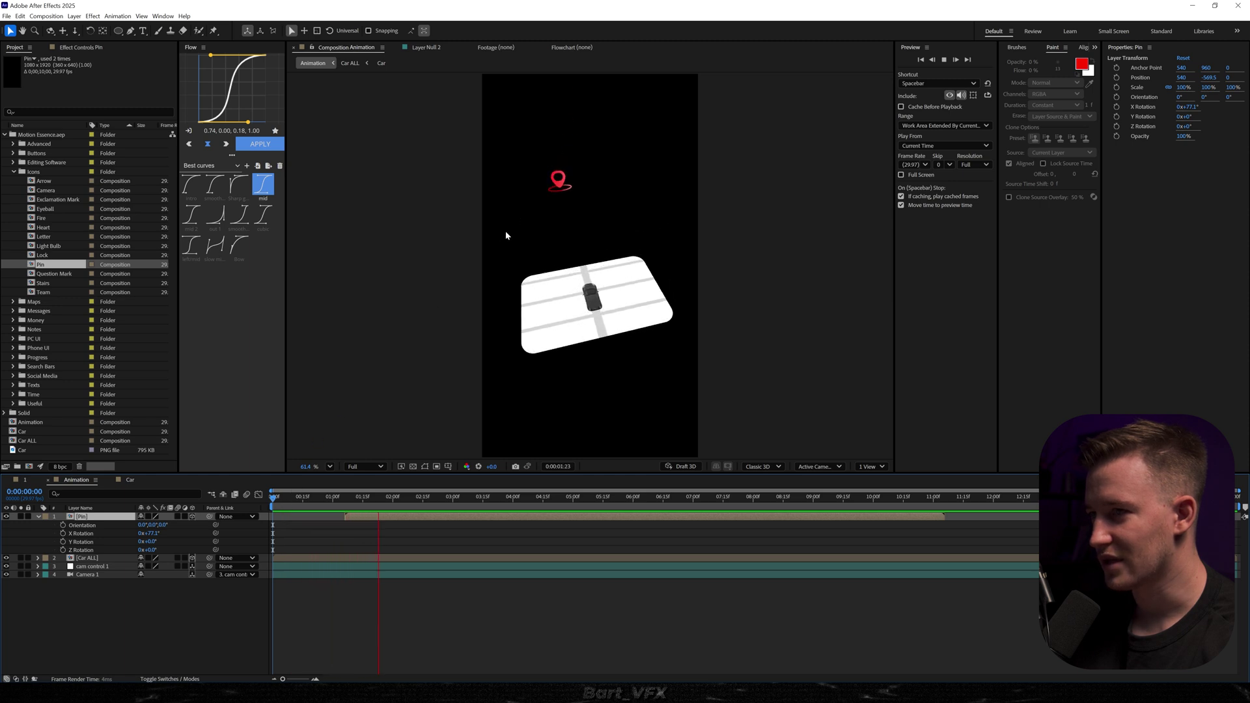
Stop playback at 2:08 and shift the Pin along its X axis to about 397.4
key(space)
key(r)
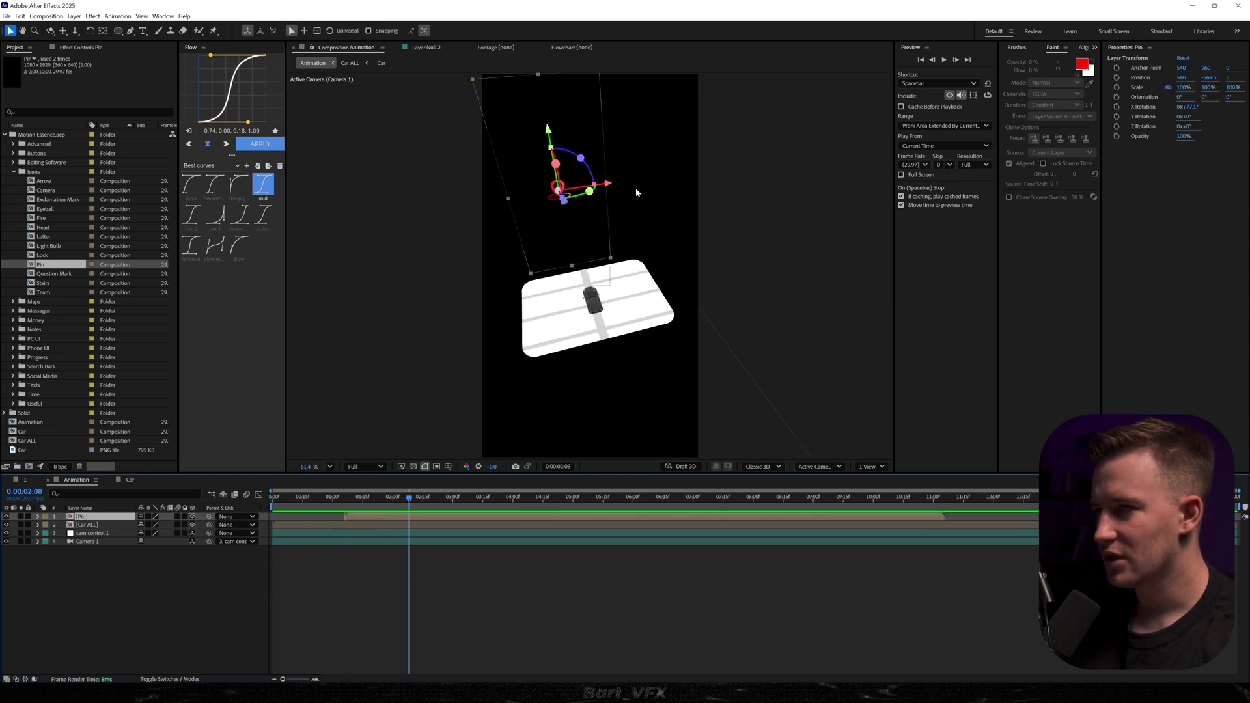
drag(606, 187, 579, 191)
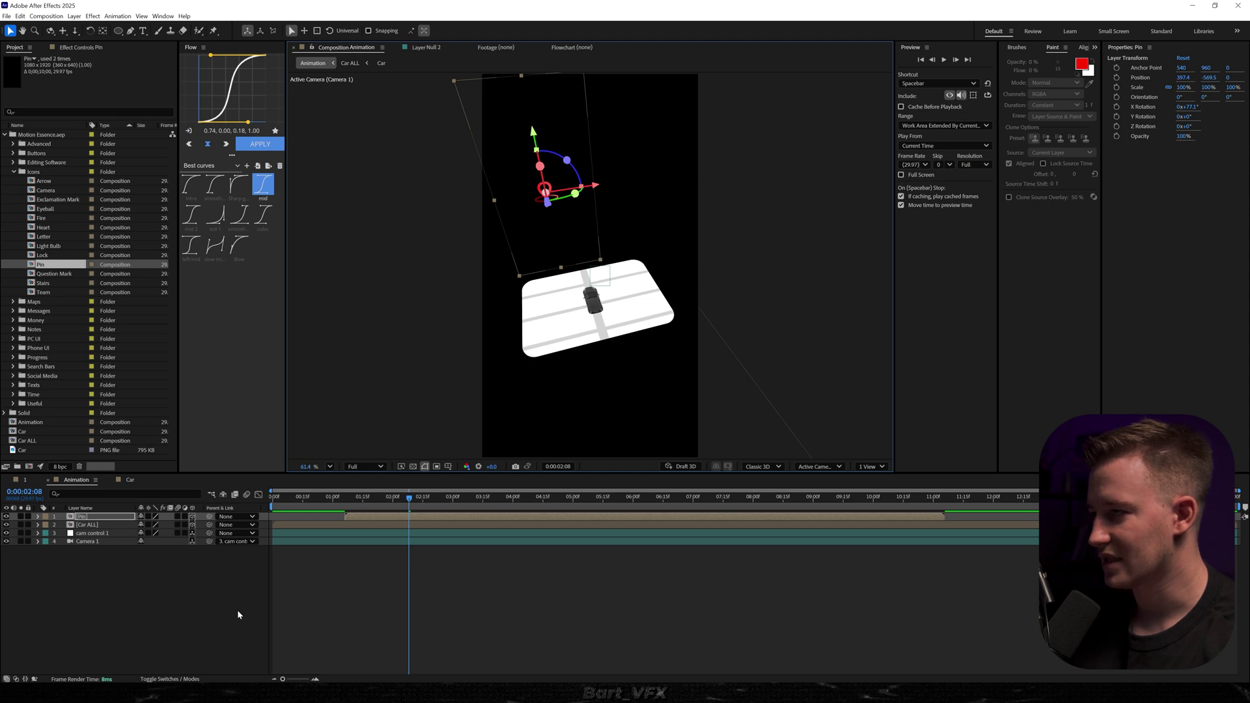
Add a "New york" text layer beside the Pin and make it a 3D layer
click(229, 577)
click(143, 32)
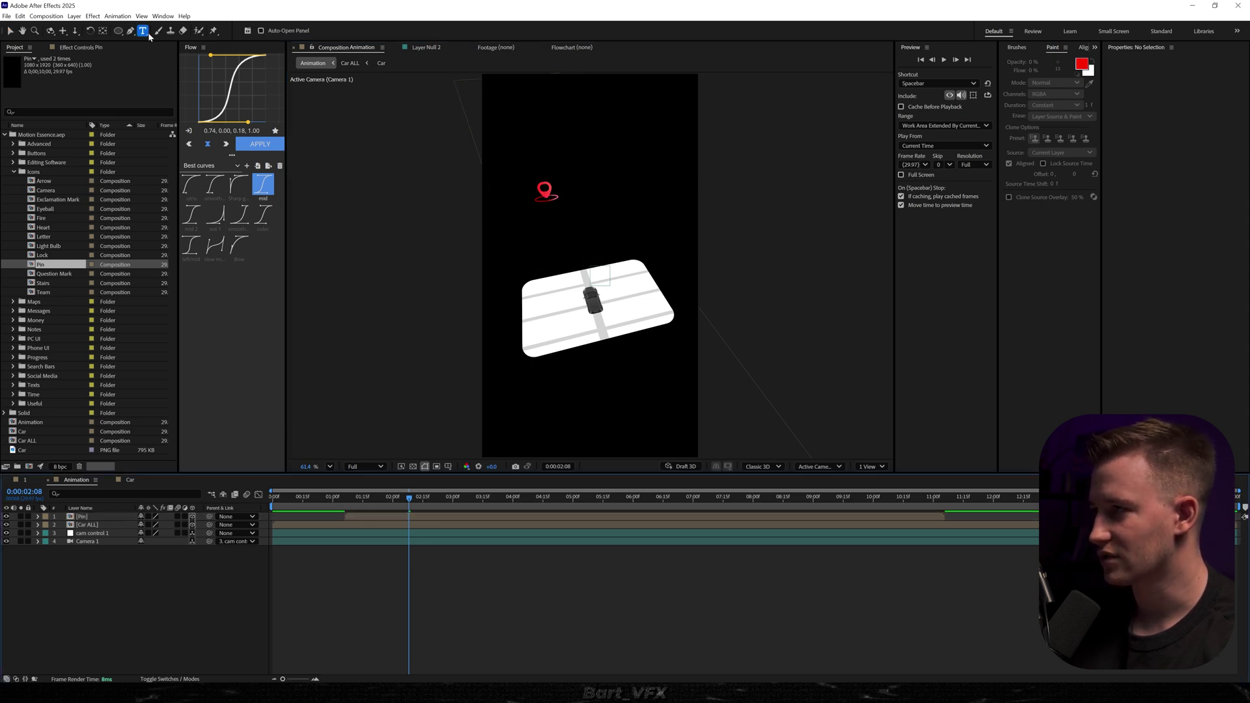
click(568, 192)
text(New york)
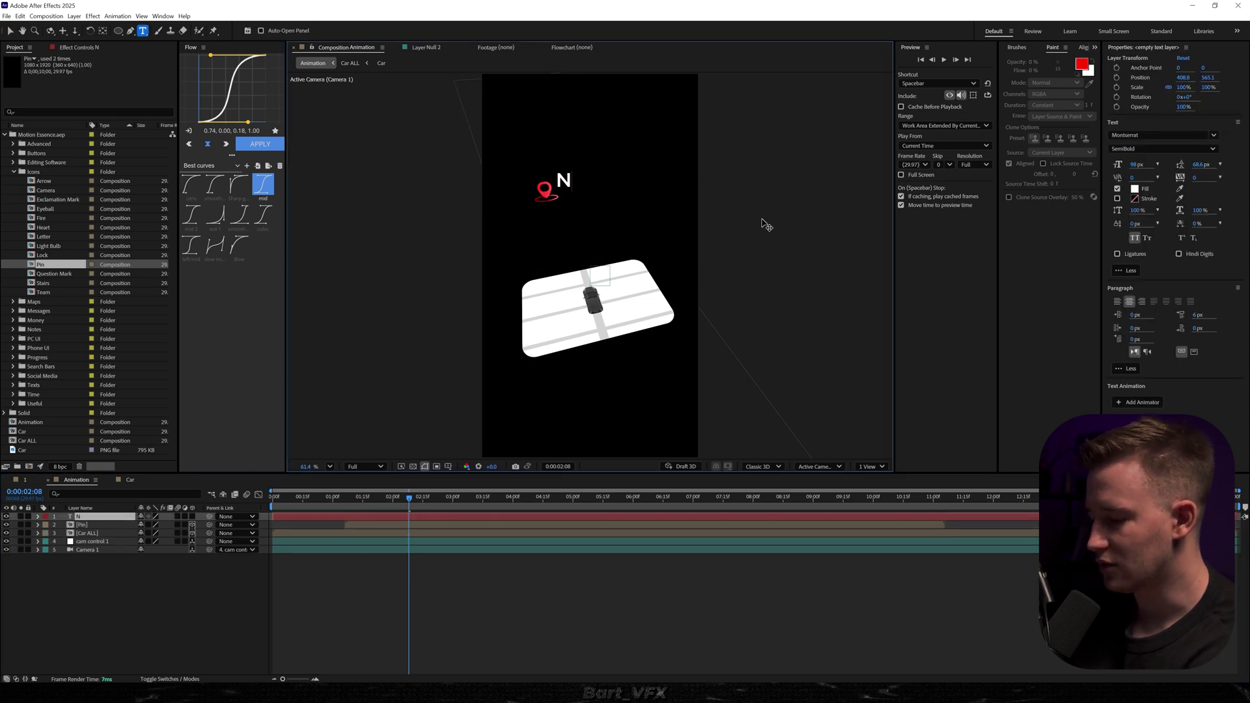
click(192, 517)
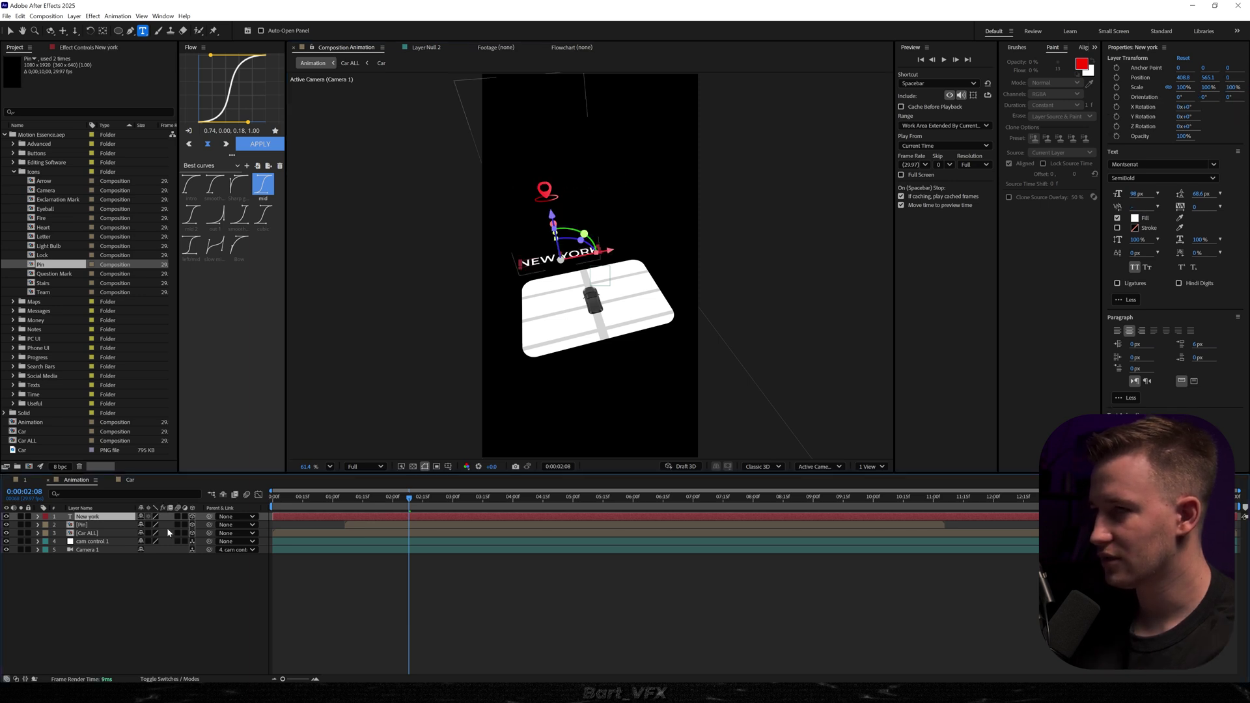
Copy the Pin layer's transform values and paste them onto the New york text layer
click(77, 525)
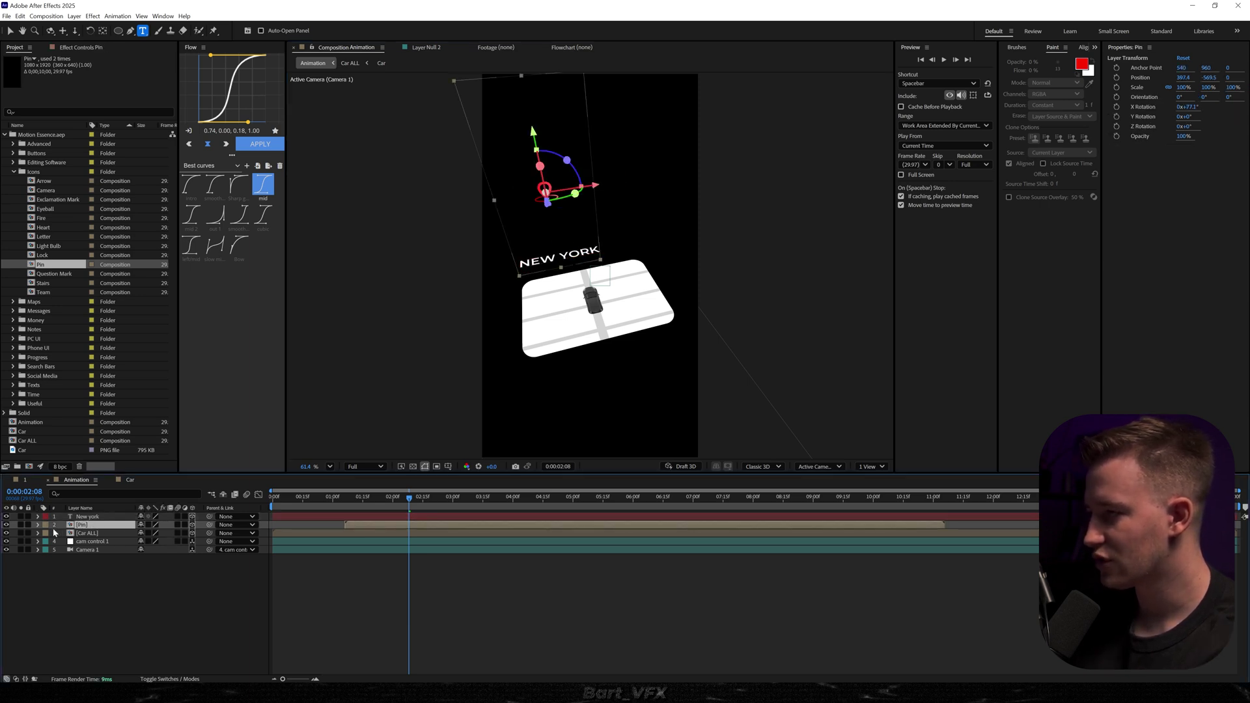
click(37, 526)
key(Return)
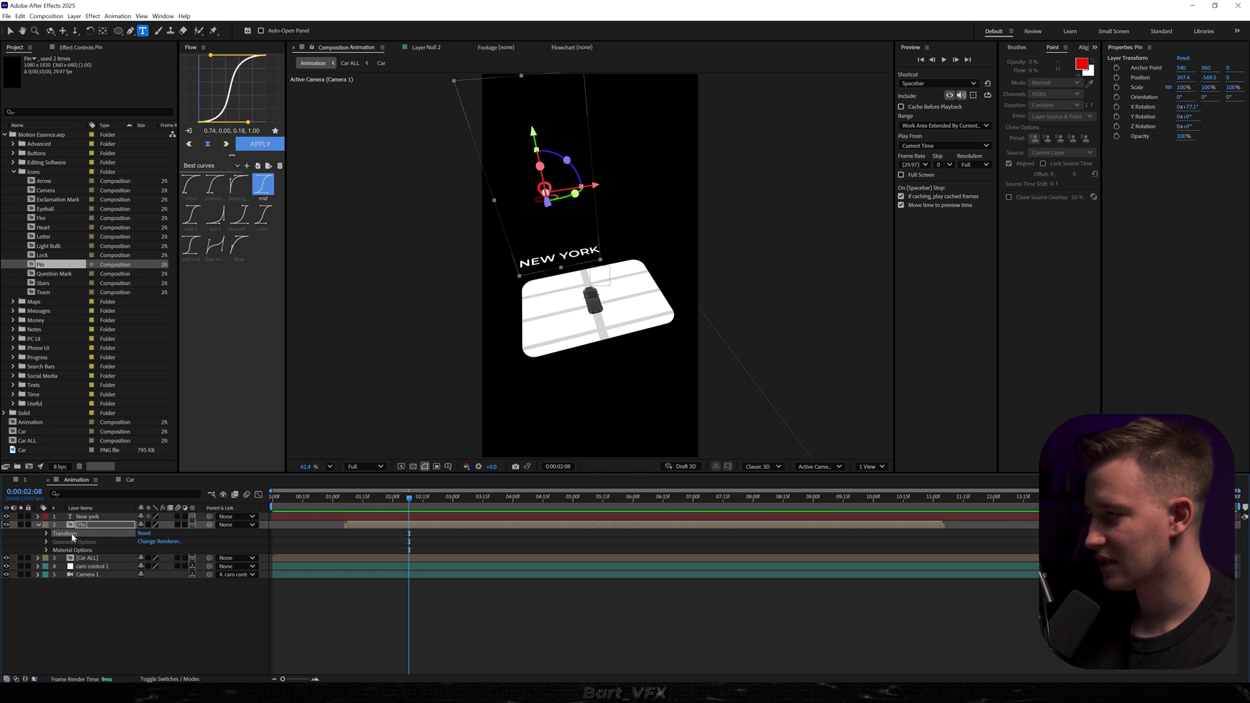
click(98, 518)
key(ctrl+v)
Center the New york text's anchor point in its content and slide the text along its X axis toward the frame
drag(454, 147, 444, 203)
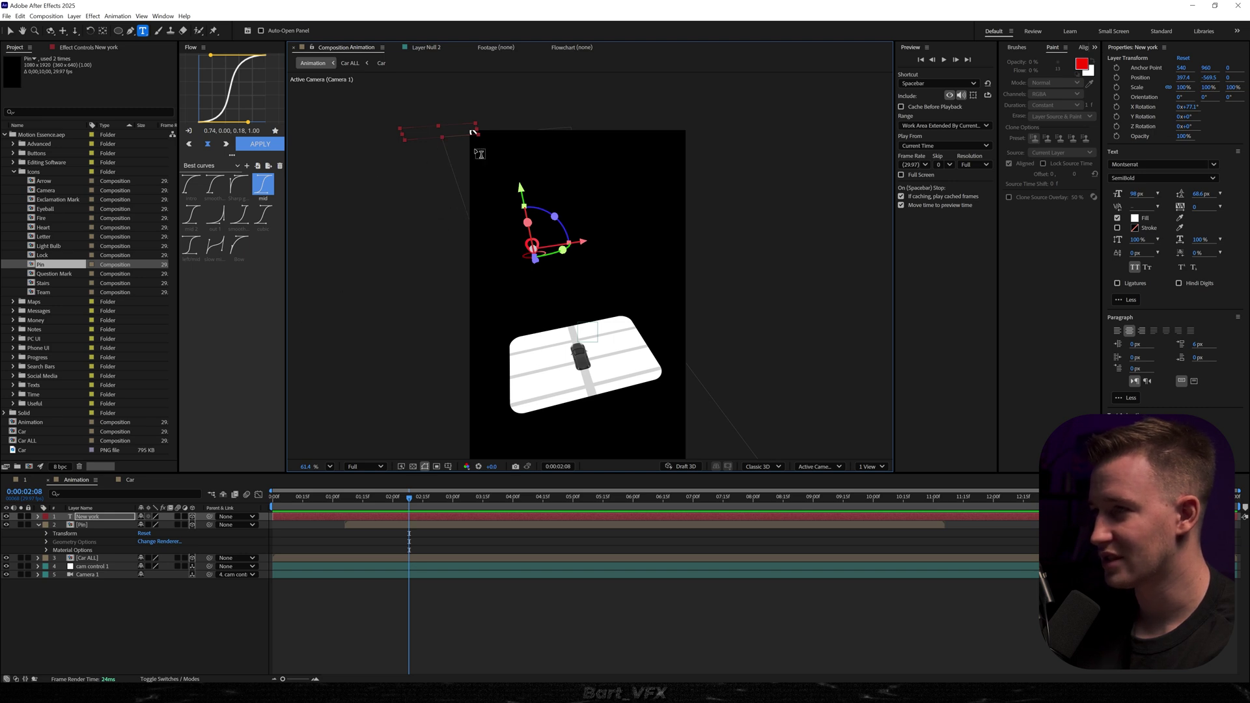
key(ctrl+alt+Home)
key(v)
drag(491, 131, 556, 127)
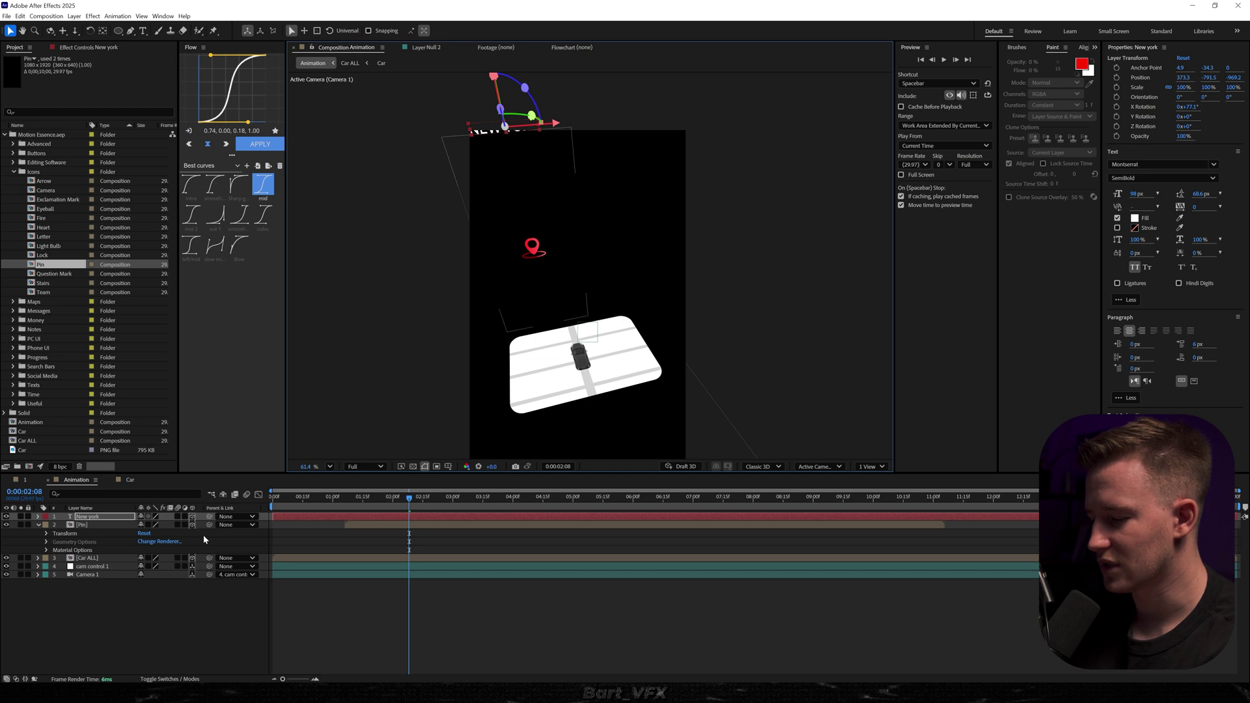
Position the New york text beside the Pin at about X 1101.1, Y -741.7 and enlarge its font size to 147.2 px
key(p)
drag(160, 528, 638, 218)
drag(574, 158, 576, 171)
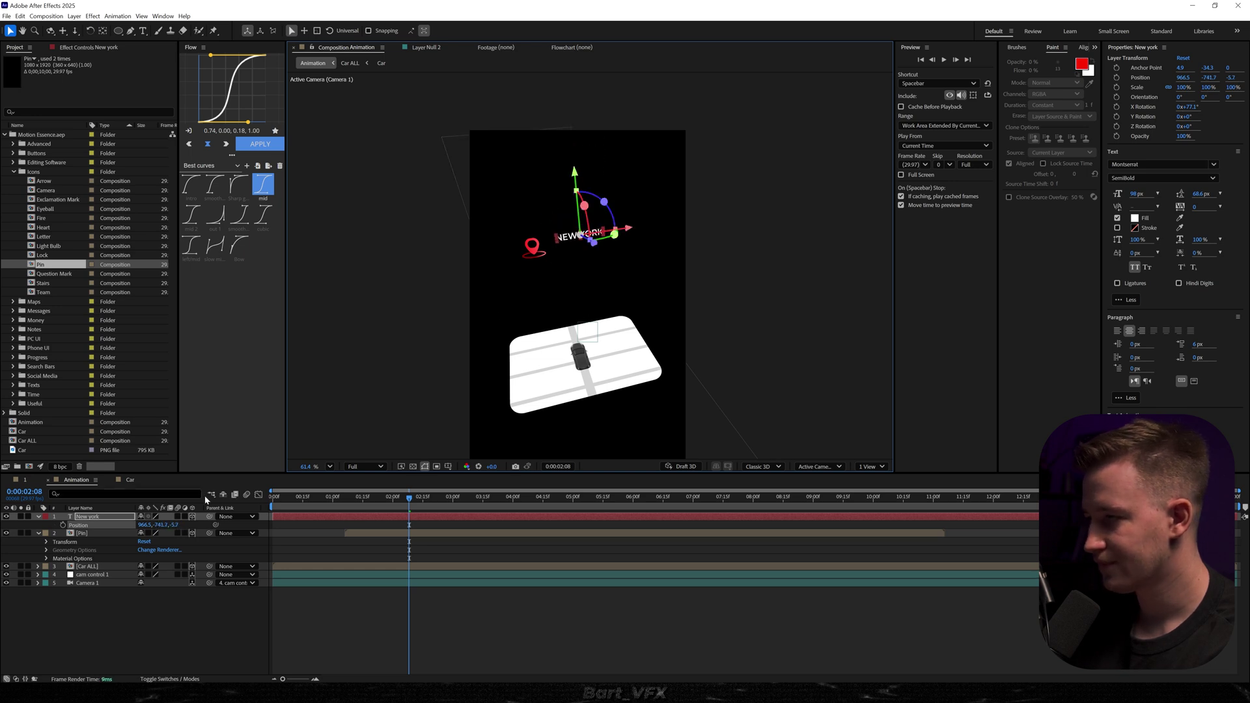
drag(1137, 194, 1247, 190)
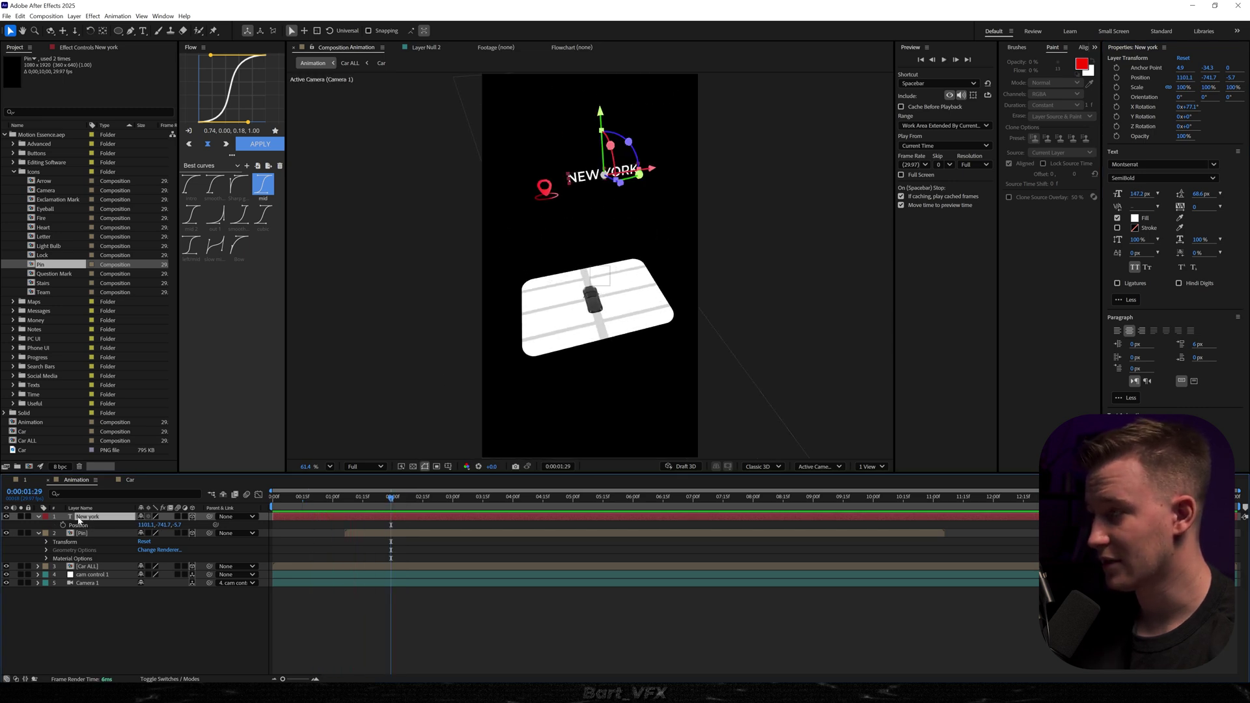
Start the New york layer at 1:10 and apply the "MB 11 Smooth Up" text animation preset to it
drag(391, 497, 353, 513)
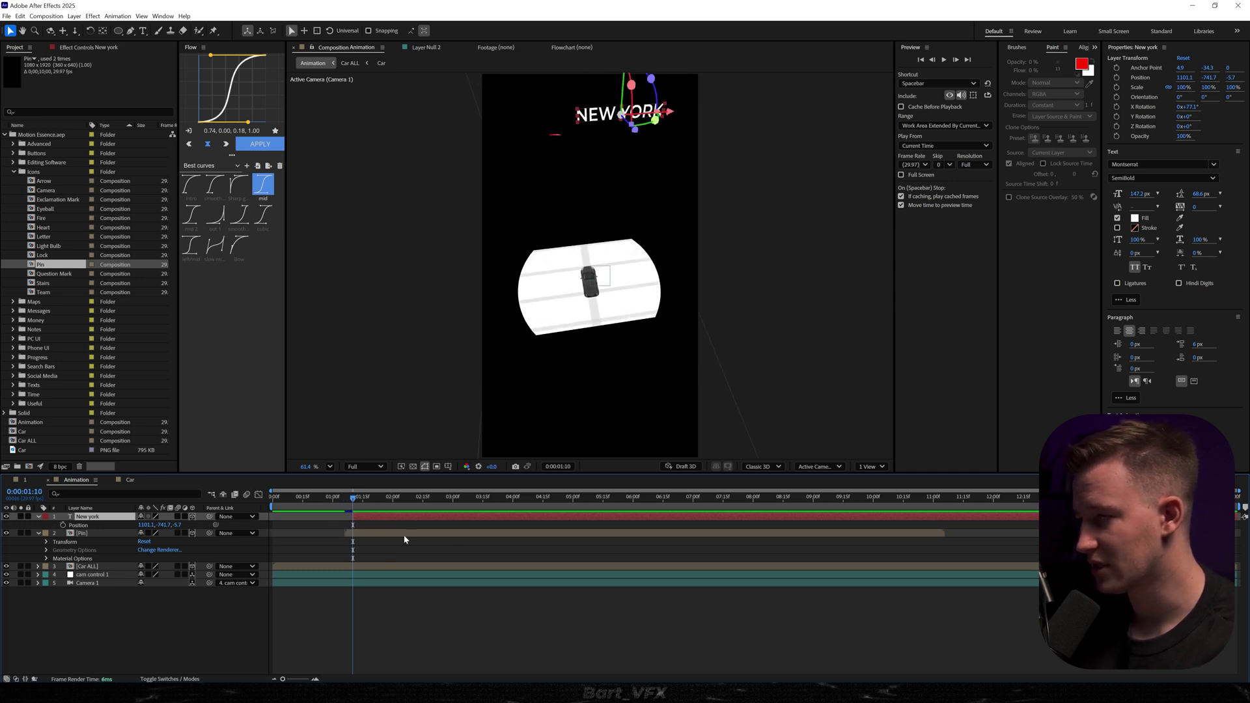
key(ctrl+space)
text(mb)
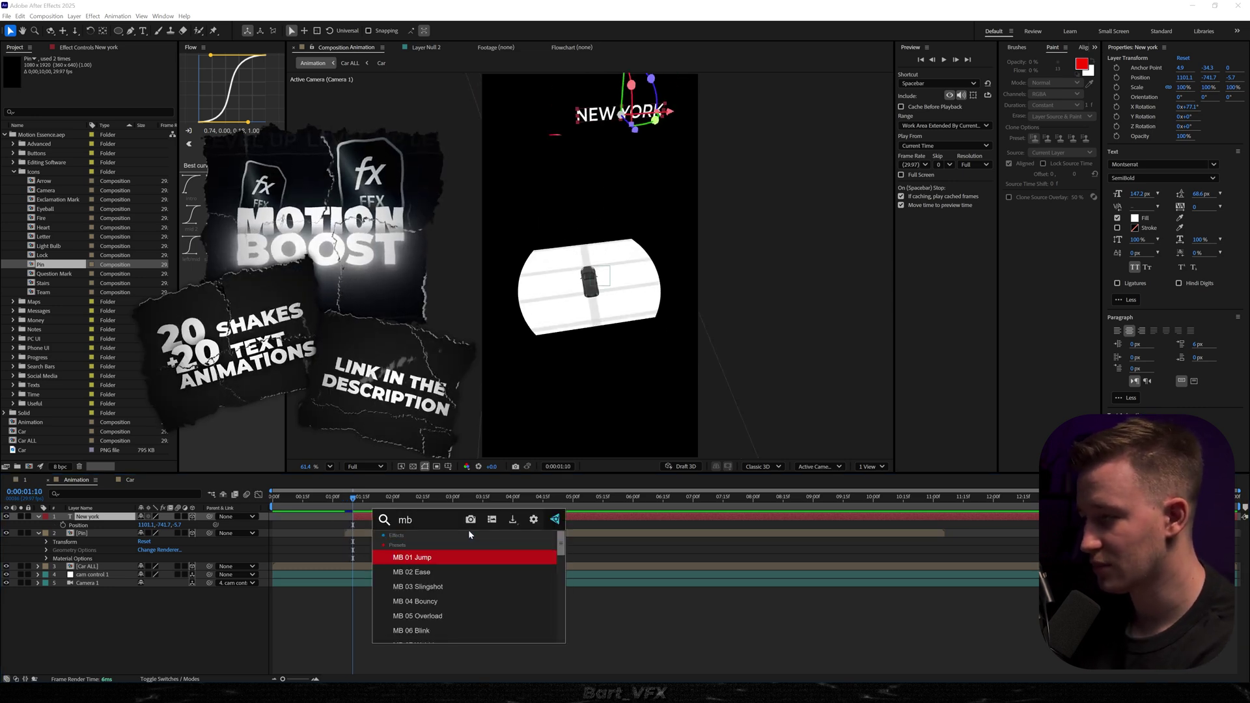
key(Up)
text(1)
key(Down)
key(Down)
key(Up)
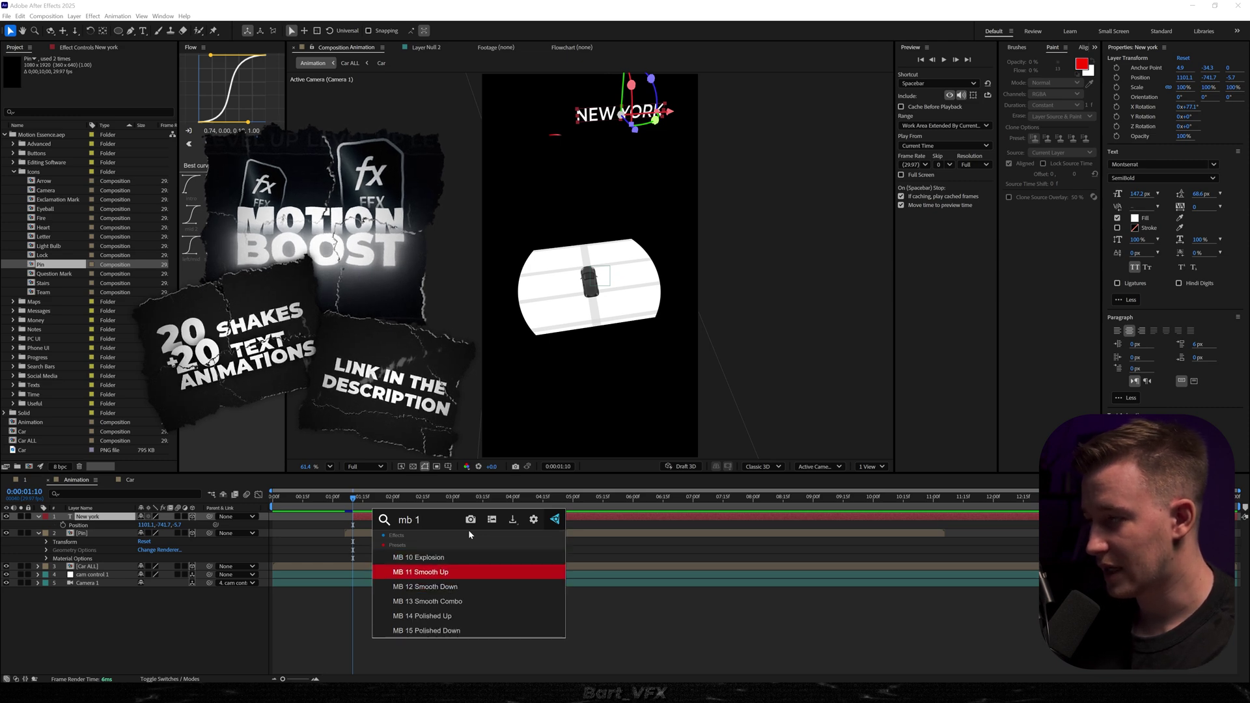
key(Return)
Preview the text animation and move the New york layer earlier to start at about 1:08
click(316, 497)
key(space)
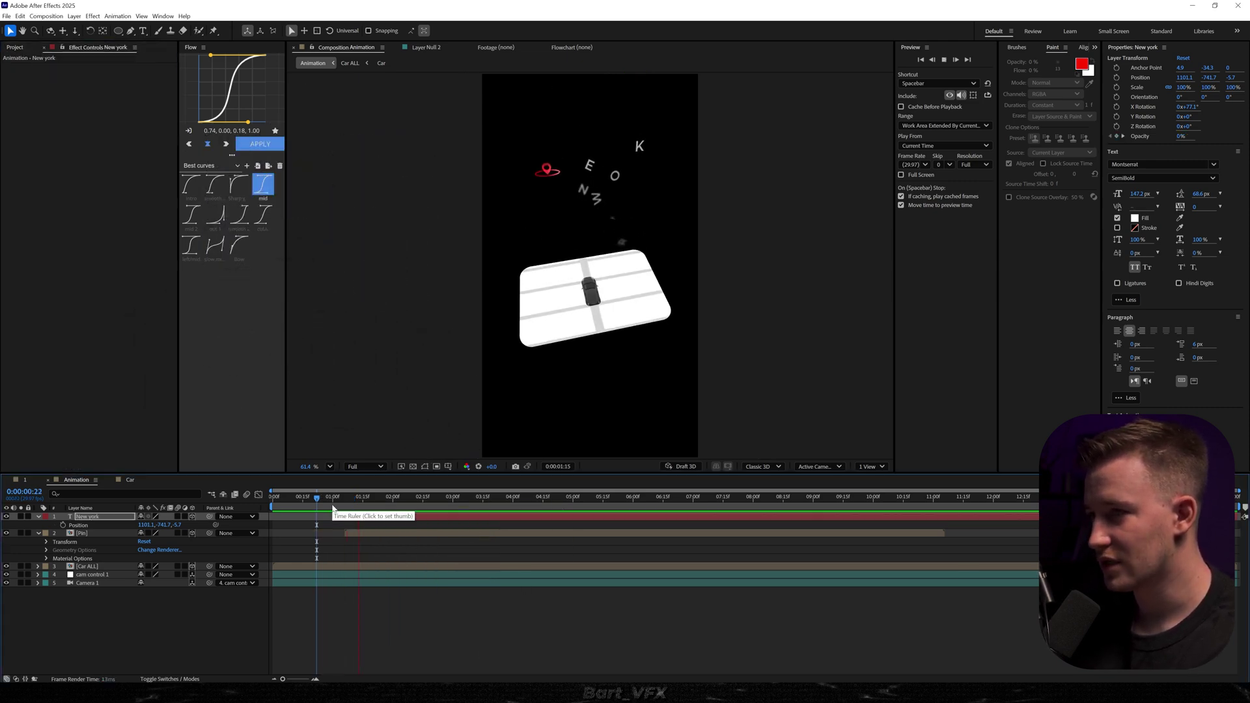
key(space)
key(=)
key(=)
drag(449, 519, 440, 520)
Preview the Pin and New york text entrance from about 1:00 and replay it
key(space)
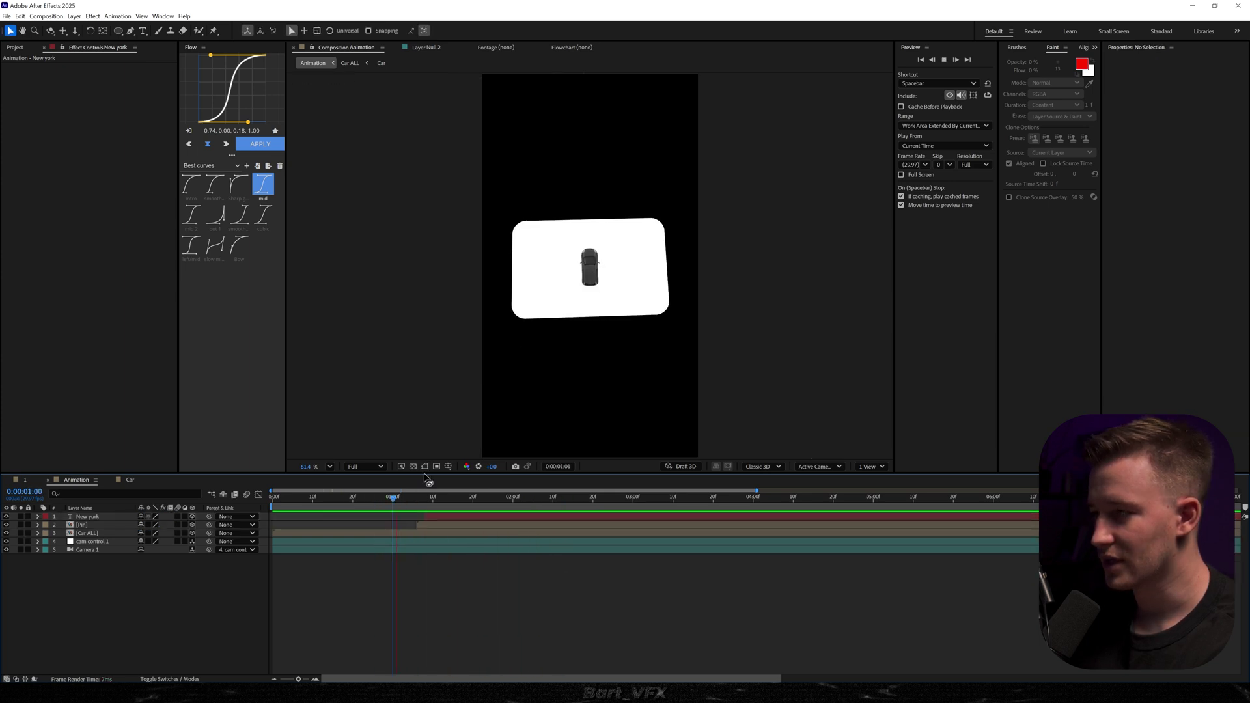
key(space)
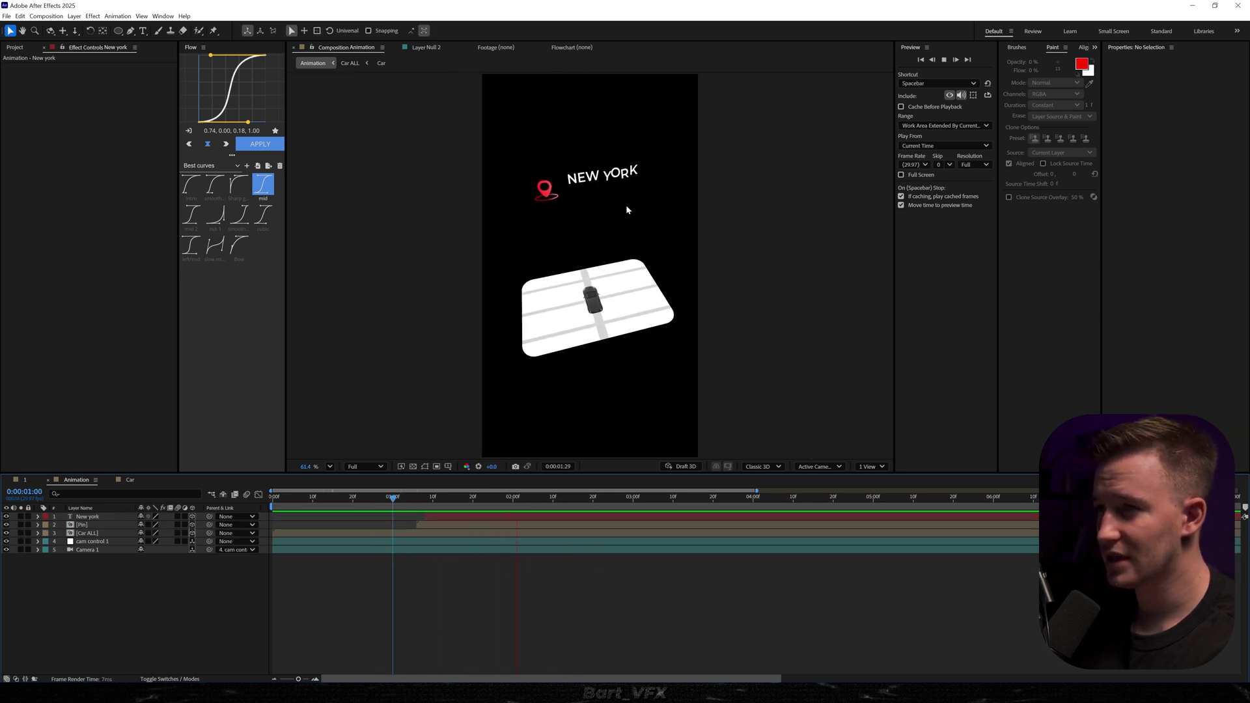
key(space)
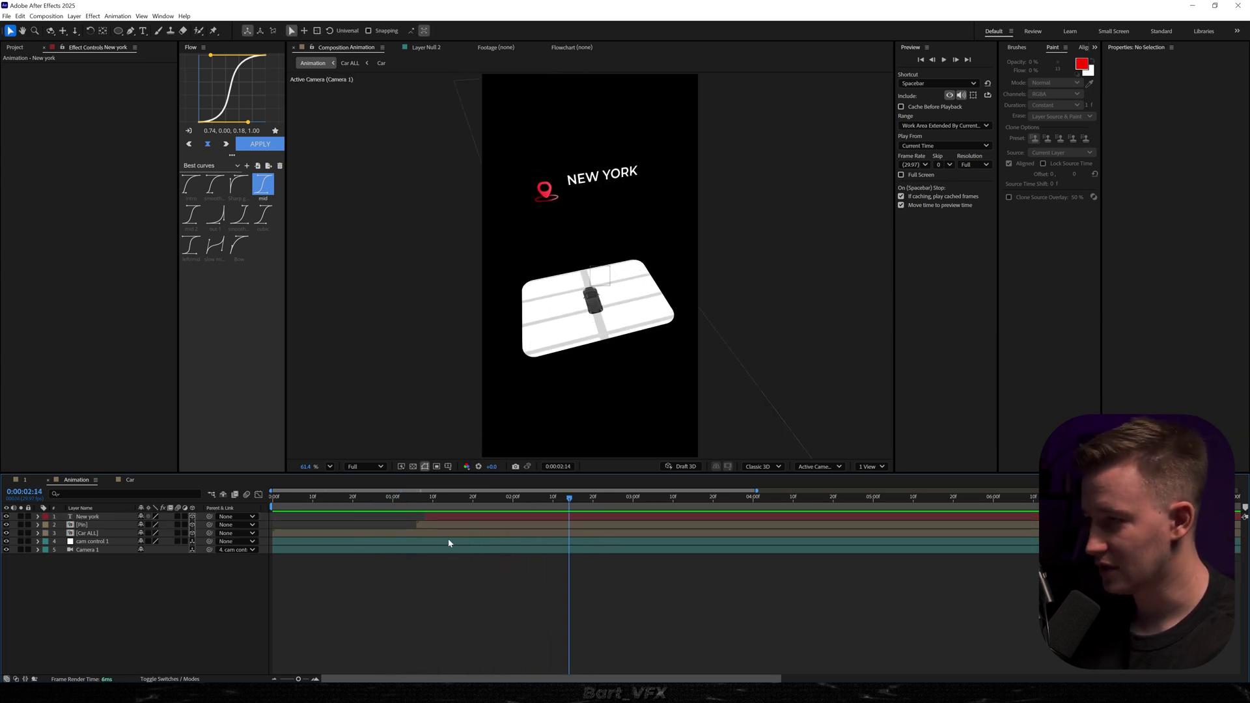
key(space)
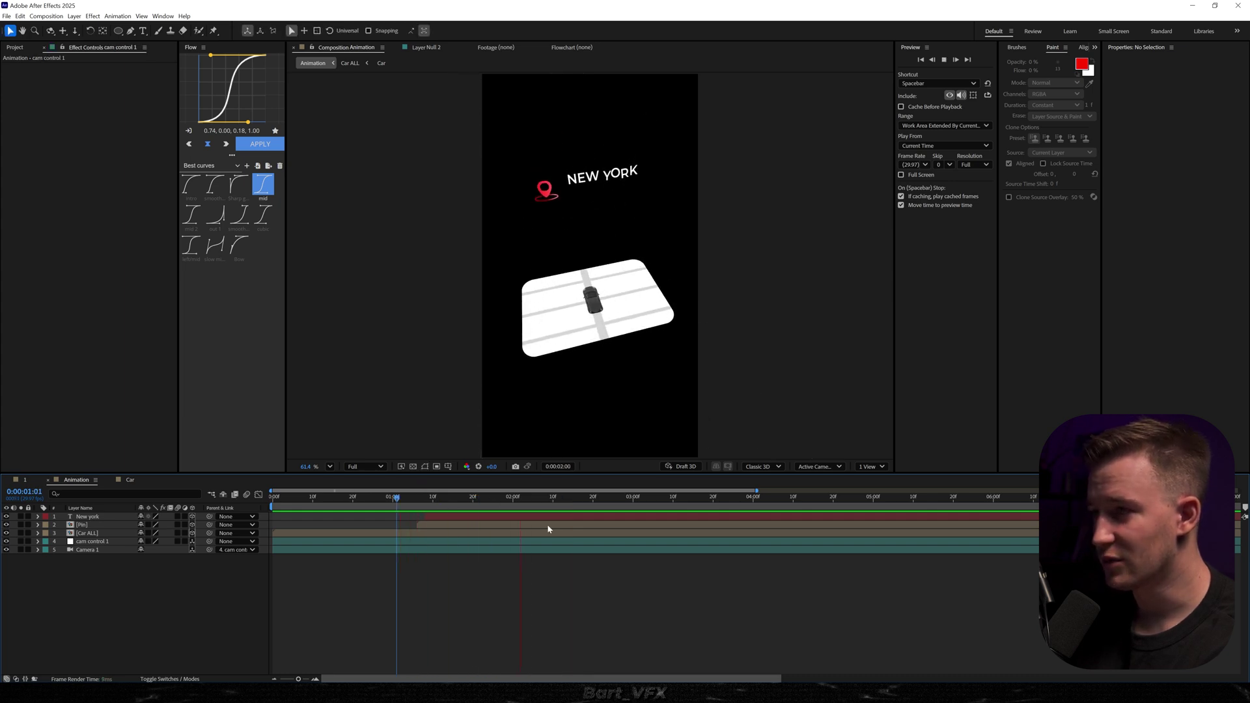
key(space)
In the Car ALL composition, paste time-reversed copies of the Vertical Road and Horizontal Roads opacity keyframes at 2:06 to fade the roads out
click(534, 510)
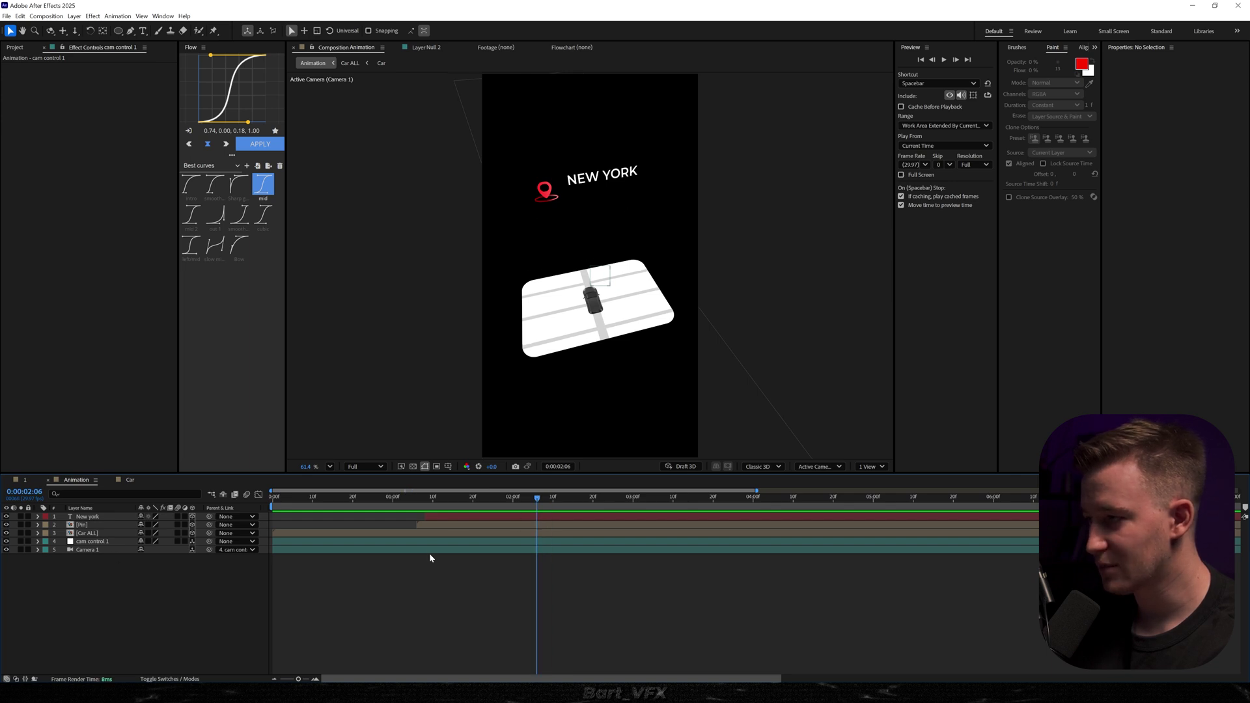
double_click(83, 533)
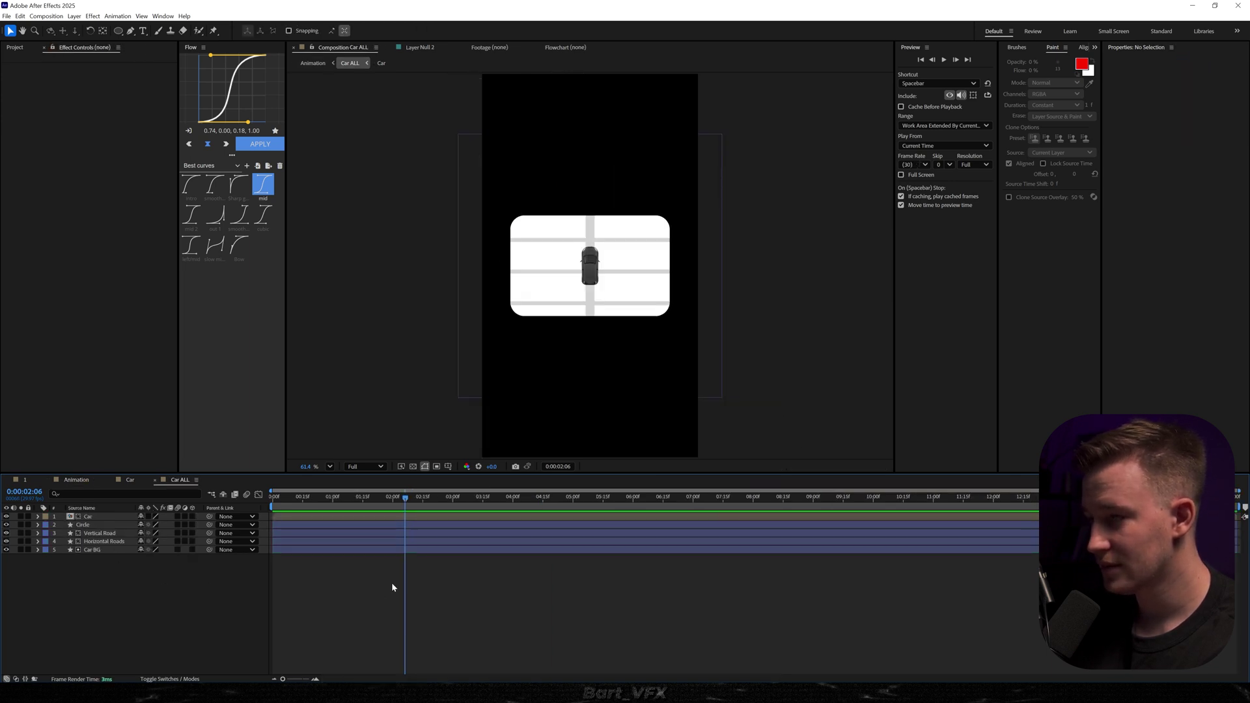
key(u)
drag(372, 556, 328, 590)
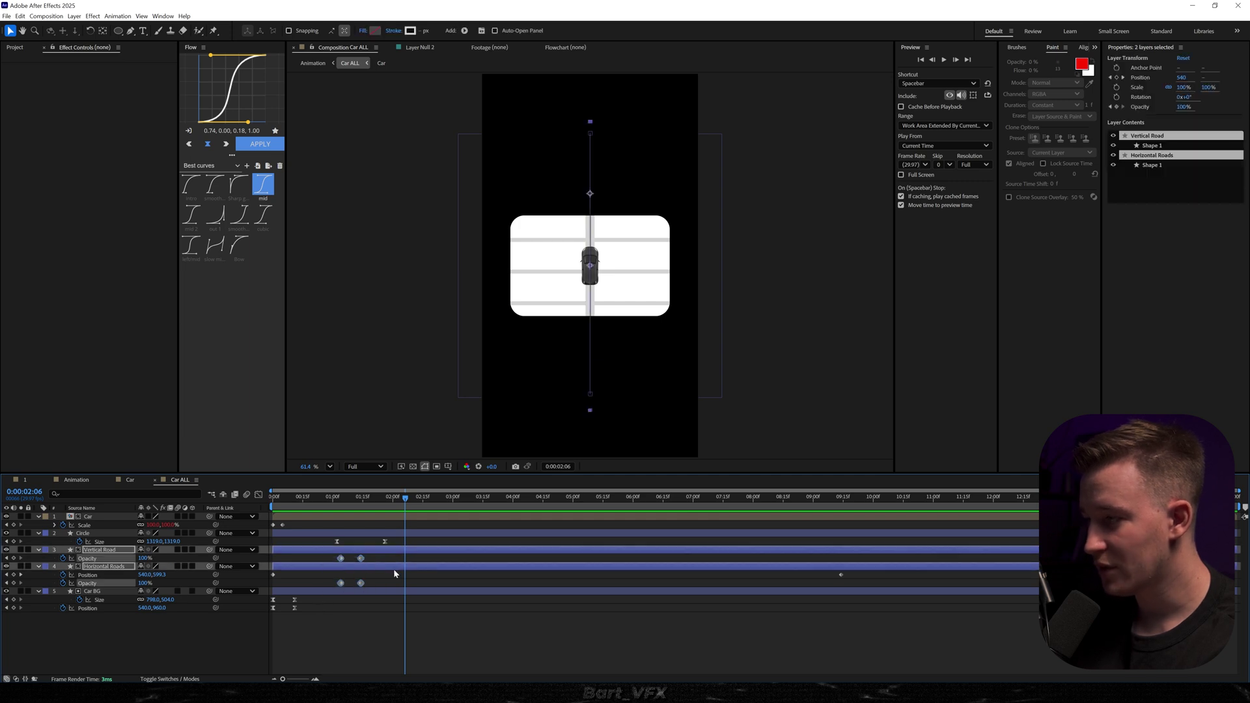
key(ctrl+c)
key(ctrl+v)
key(alt+r)
right_click(404, 583)
mouse_move(411, 580)
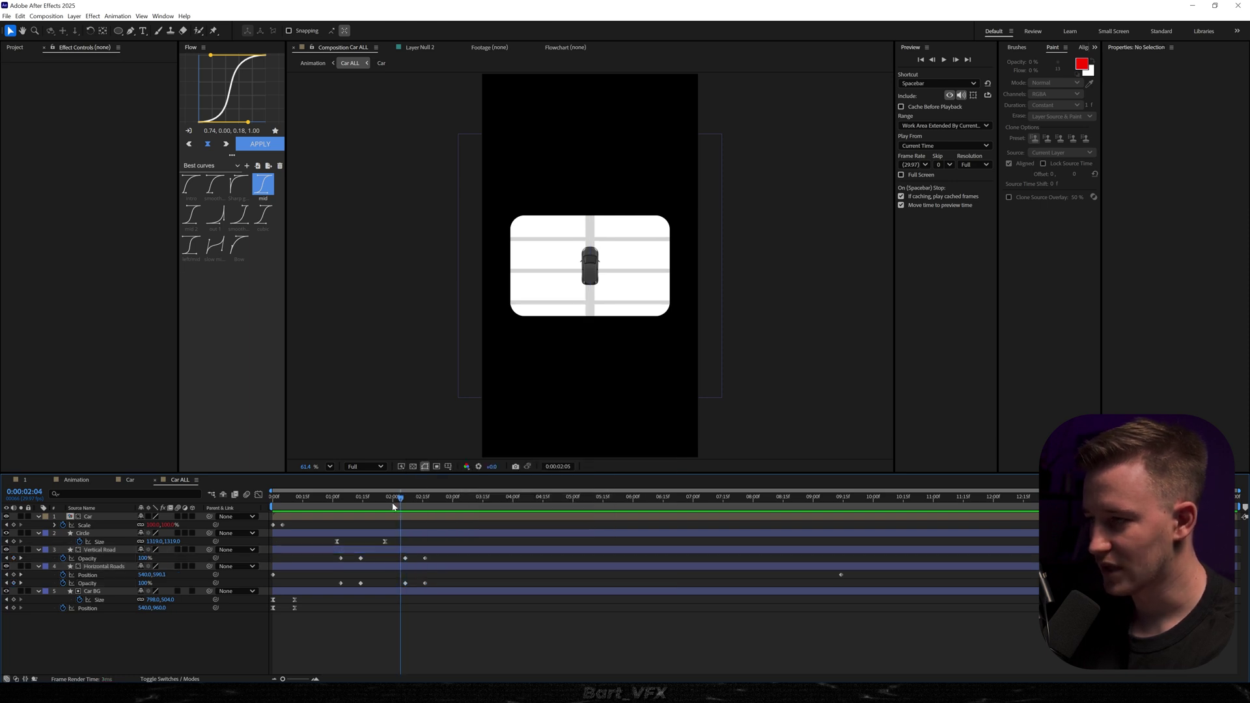
mouse_move(394, 504)
mouse_down()
mouse_move(435, 505)
mouse_move(394, 516)
mouse_up()
drag(412, 519, 428, 512)
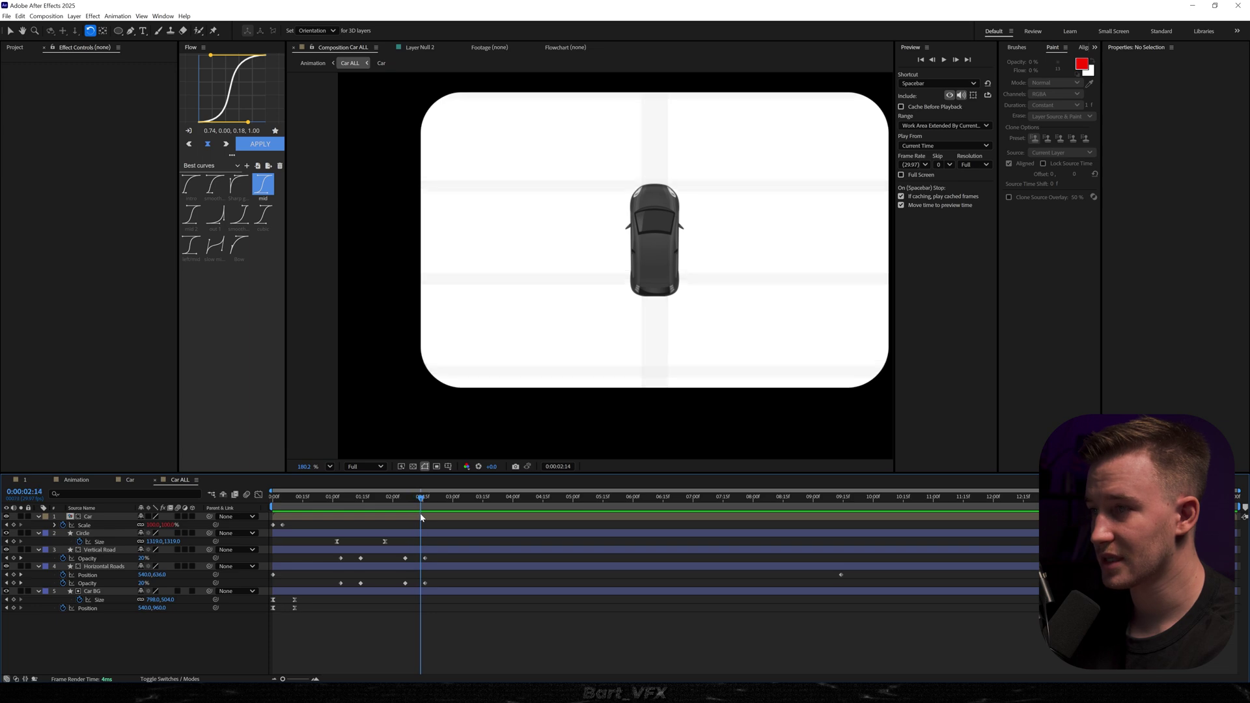
Add a two-line text layer reading "10 minutes left" over the car card
click(143, 30)
click(566, 203)
text(10)
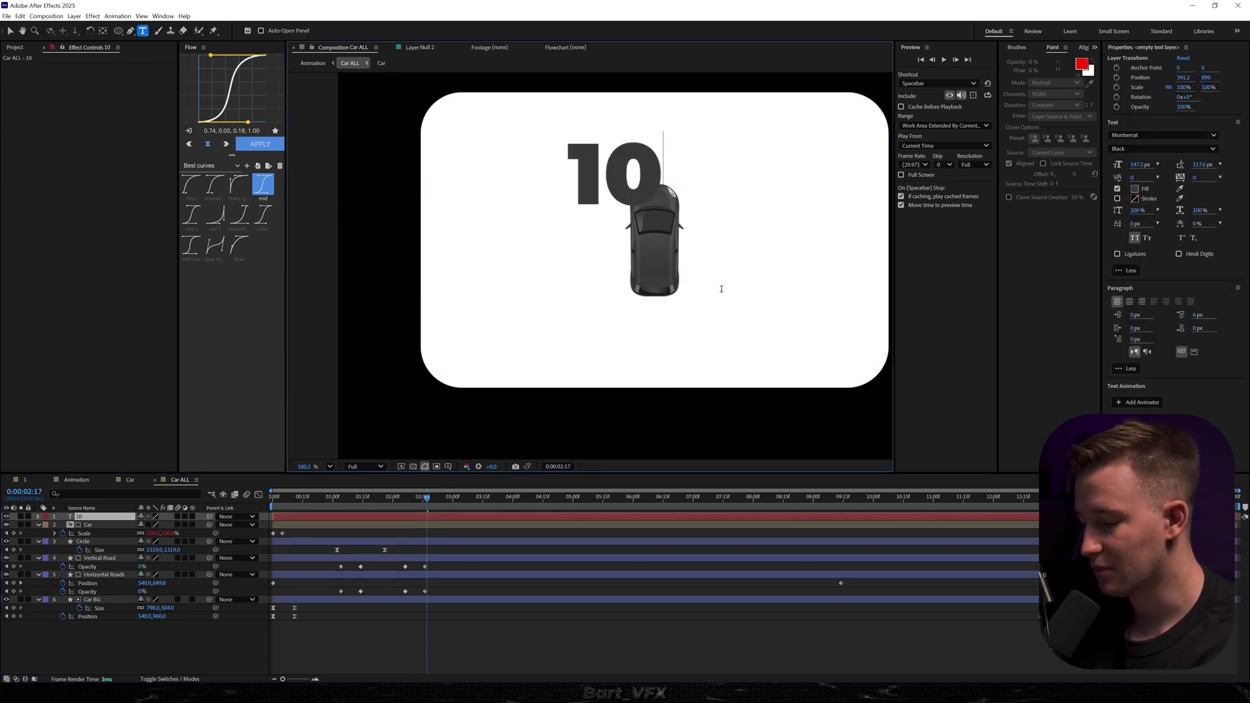
text( minutes )
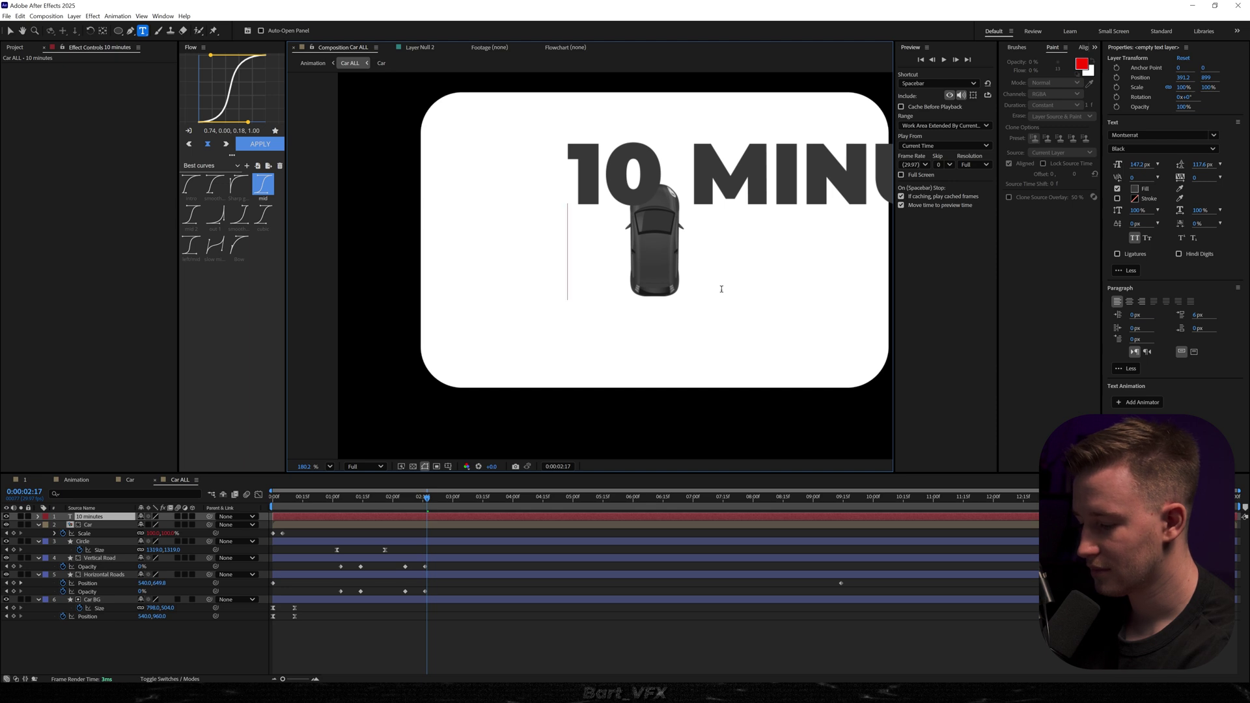
text(left)
key(Escape)
Centre the 10 minutes left text in the composition and set its rotation to -90°
drag(756, 215, 593, 254)
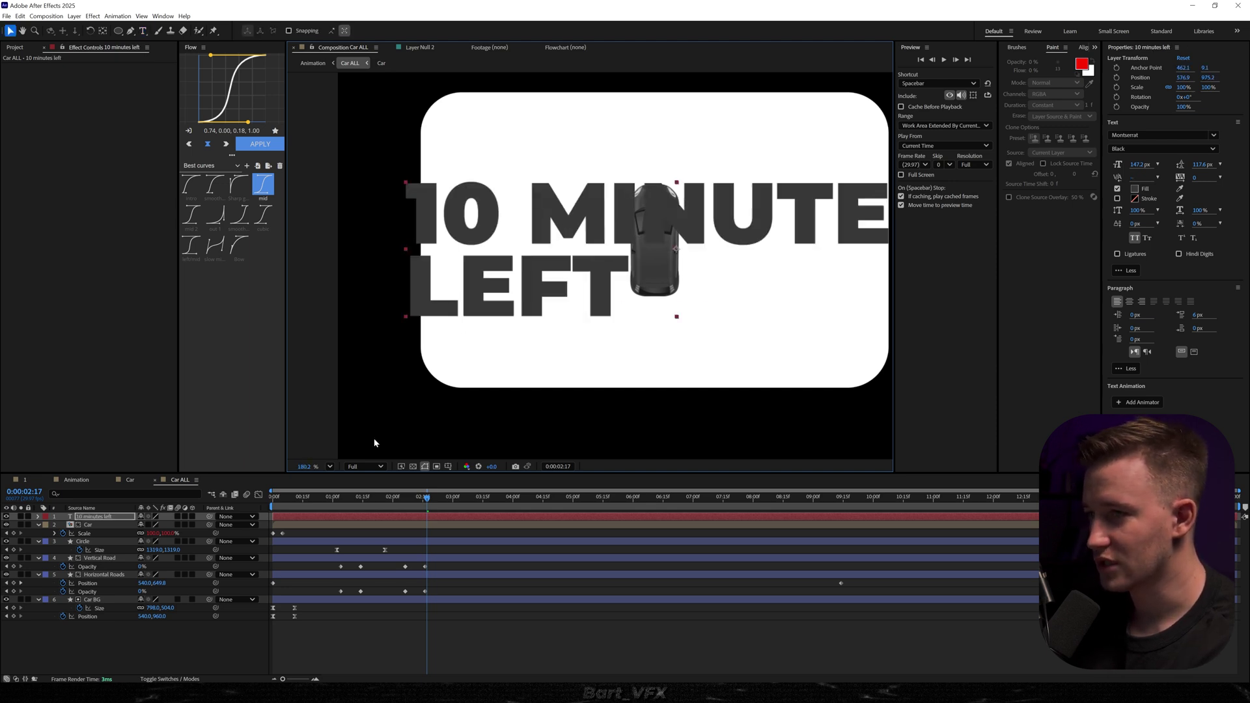
key(ctrl+Home)
key(r)
click(151, 525)
text(-90)
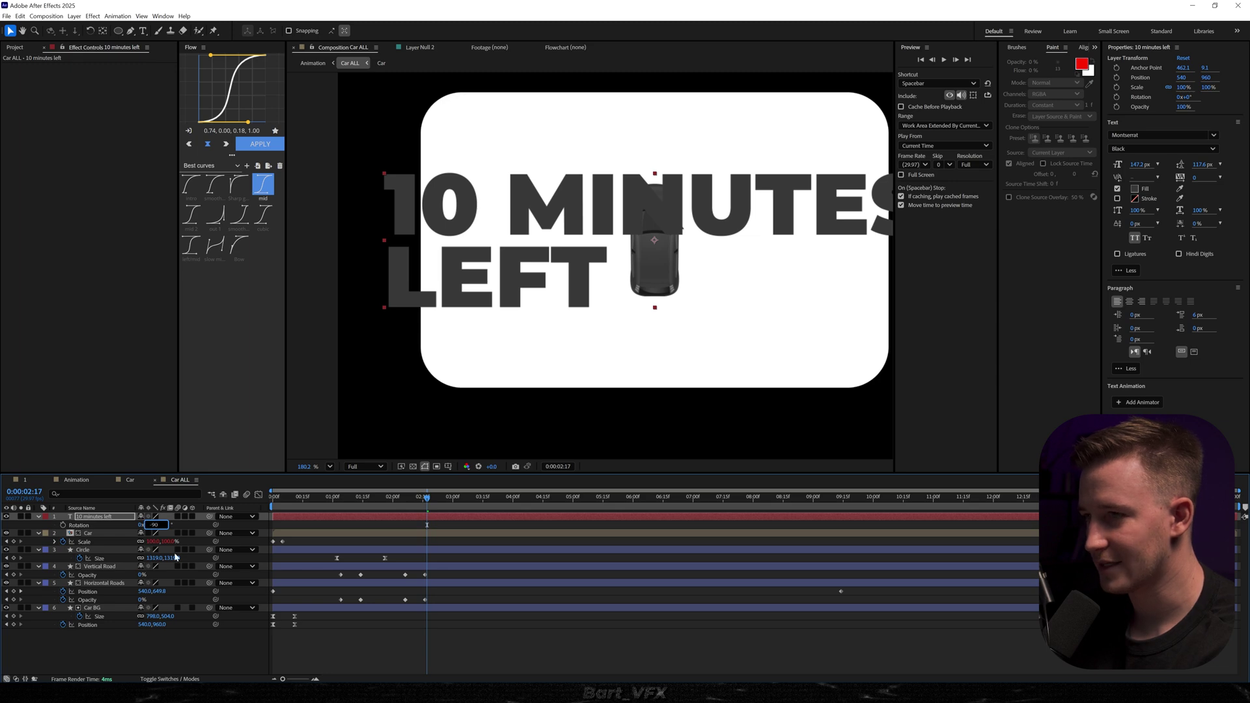
key(Return)
Scale the 10 minutes left text to about 43.8% and shift it to the left side of the car
key(s)
drag(151, 525, 123, 525)
key(shift+Left)
key(shift+Left)
key(shift+Left)
key(shift+Left)
key(shift+Left)
key(shift+Left)
key(shift+Left)
key(shift+Left)
key(shift+Left)
key(shift+Left)
key(shift+Left)
key(shift+Left)
key(shift+Left)
key(shift+Left)
key(shift+Left)
key(shift+Left)
key(shift+Left)
key(shift+Left)
key(shift+Left)
key(shift+Left)
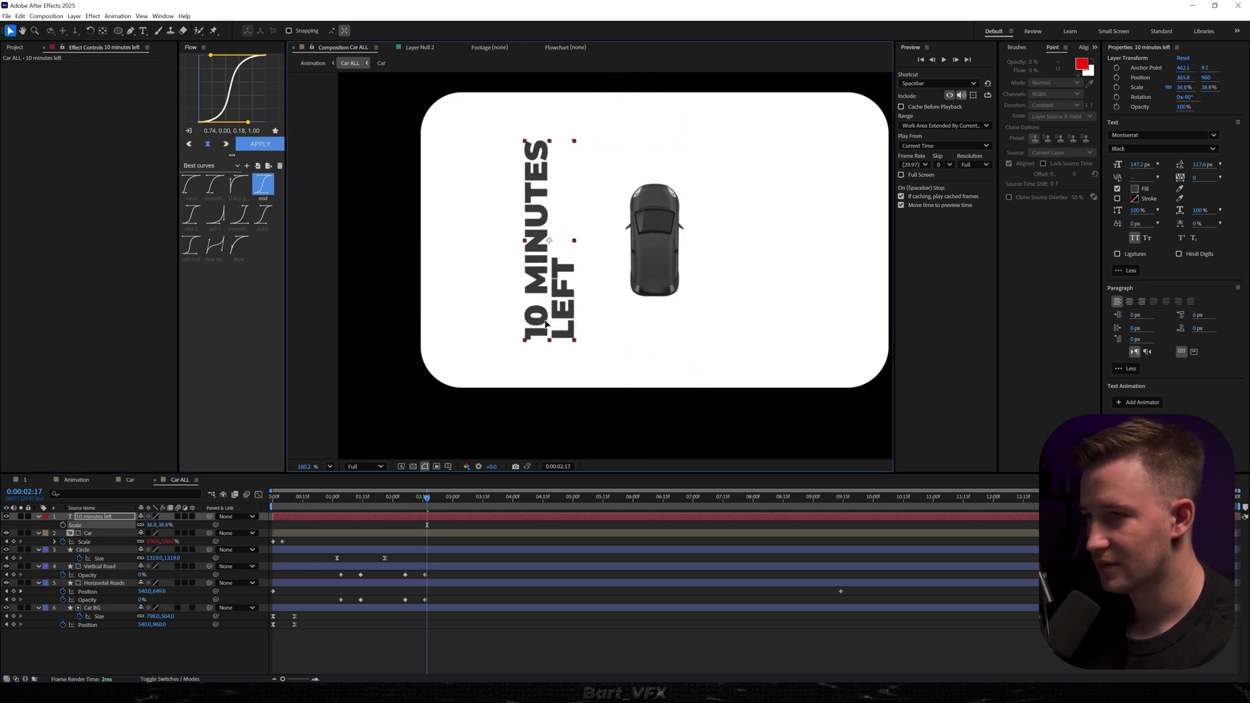
drag(152, 525, 188, 532)
key(F2)
drag(705, 322, 659, 335)
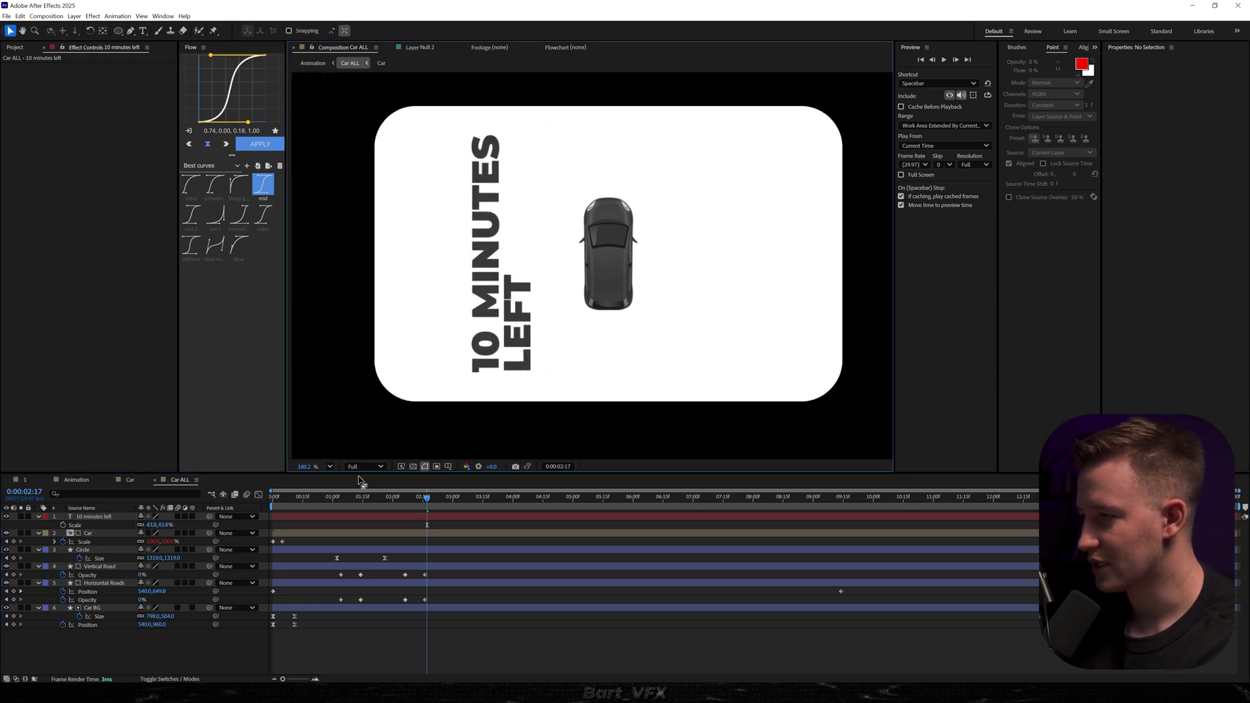
In the Animation composition, keyframe cam control 1 at 3:17 with Position 534, 980, 28 and X/Y/Z rotations of 0.7°, -29.6°, -89.4°
click(76, 480)
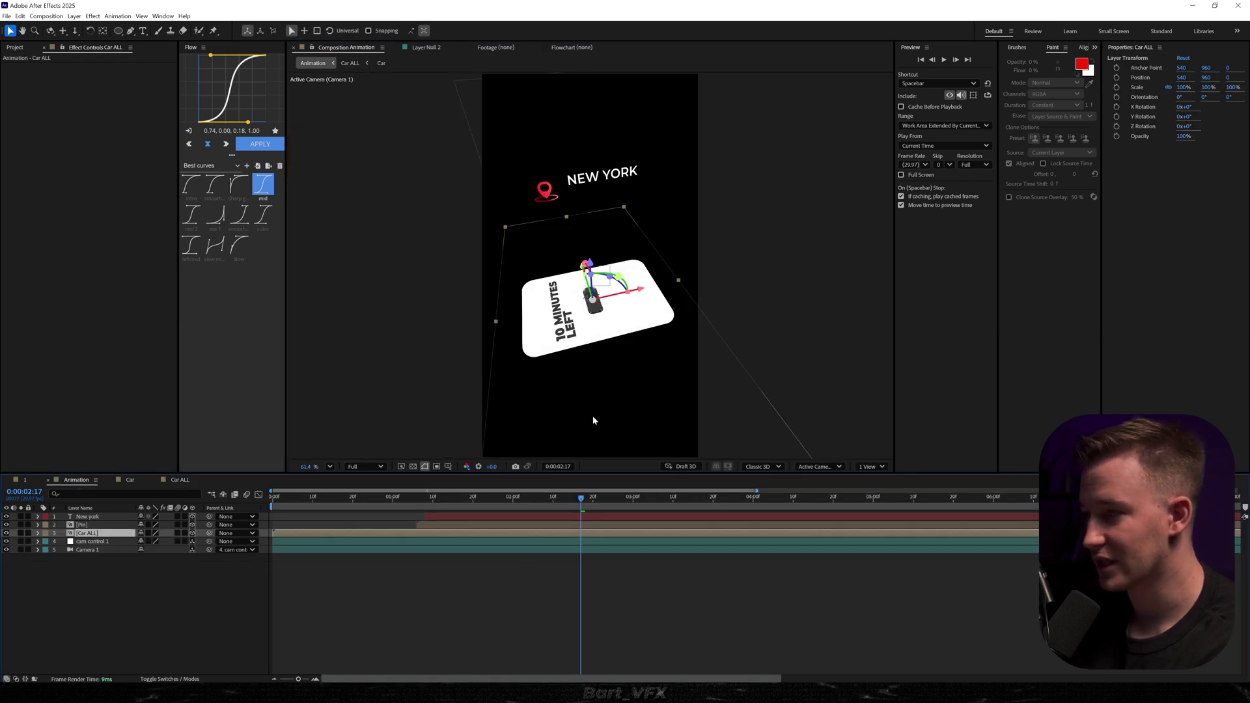
click(352, 600)
click(98, 543)
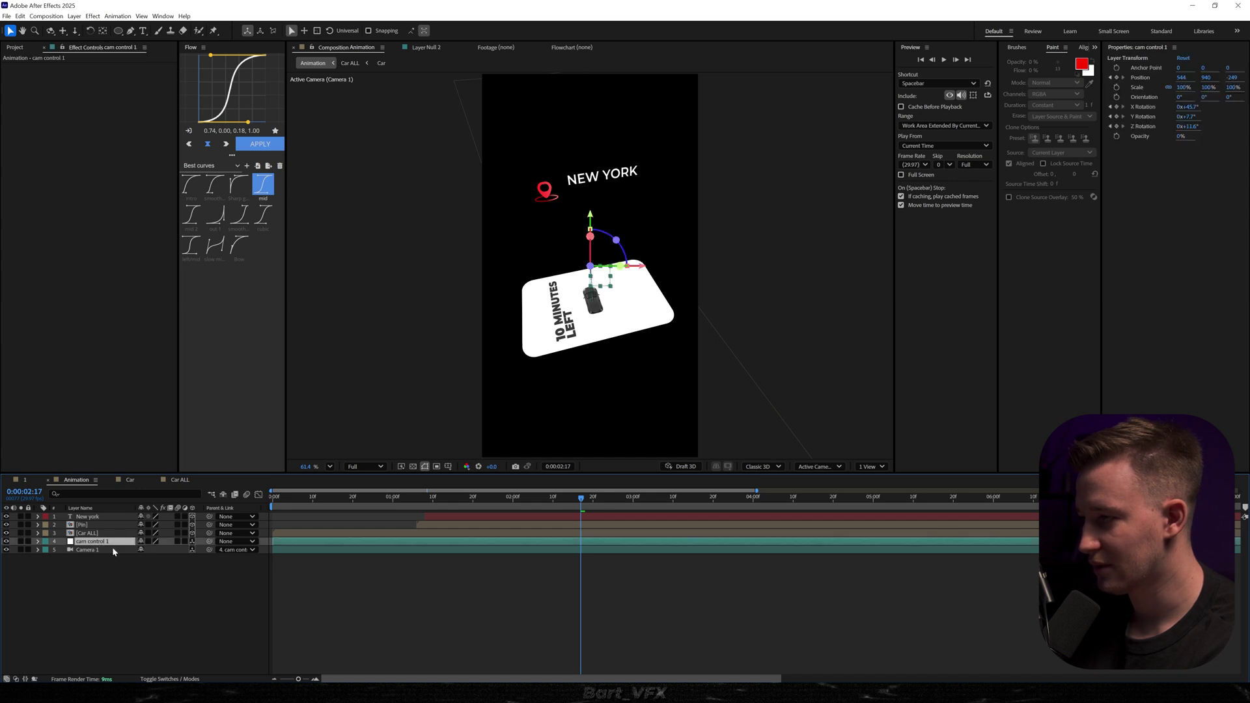
key(u)
key(space)
click(438, 634)
drag(155, 578, 135, 551)
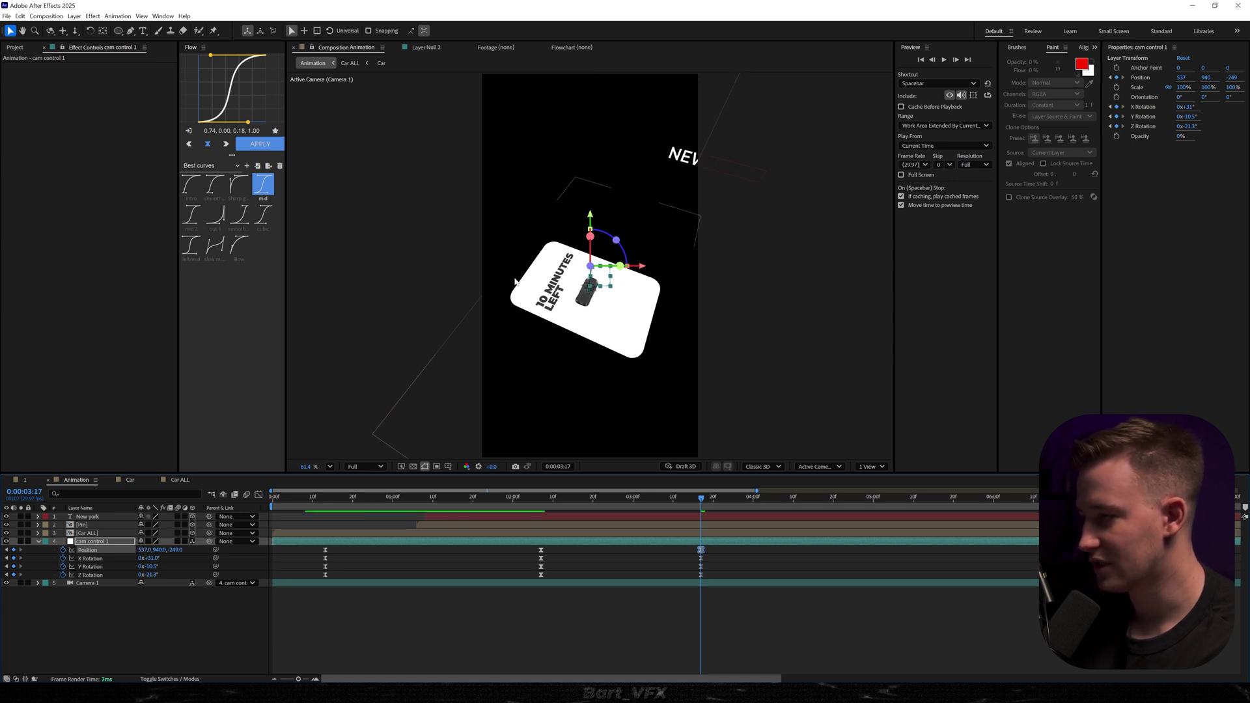
drag(150, 574, 118, 575)
drag(149, 567, 219, 600)
drag(149, 558, 123, 552)
drag(174, 550, 260, 550)
drag(148, 558, 146, 576)
Apply the "mid" ease curve to the last two sets of cam control 1 keyframes and preview the camera move
drag(711, 545, 474, 592)
click(262, 185)
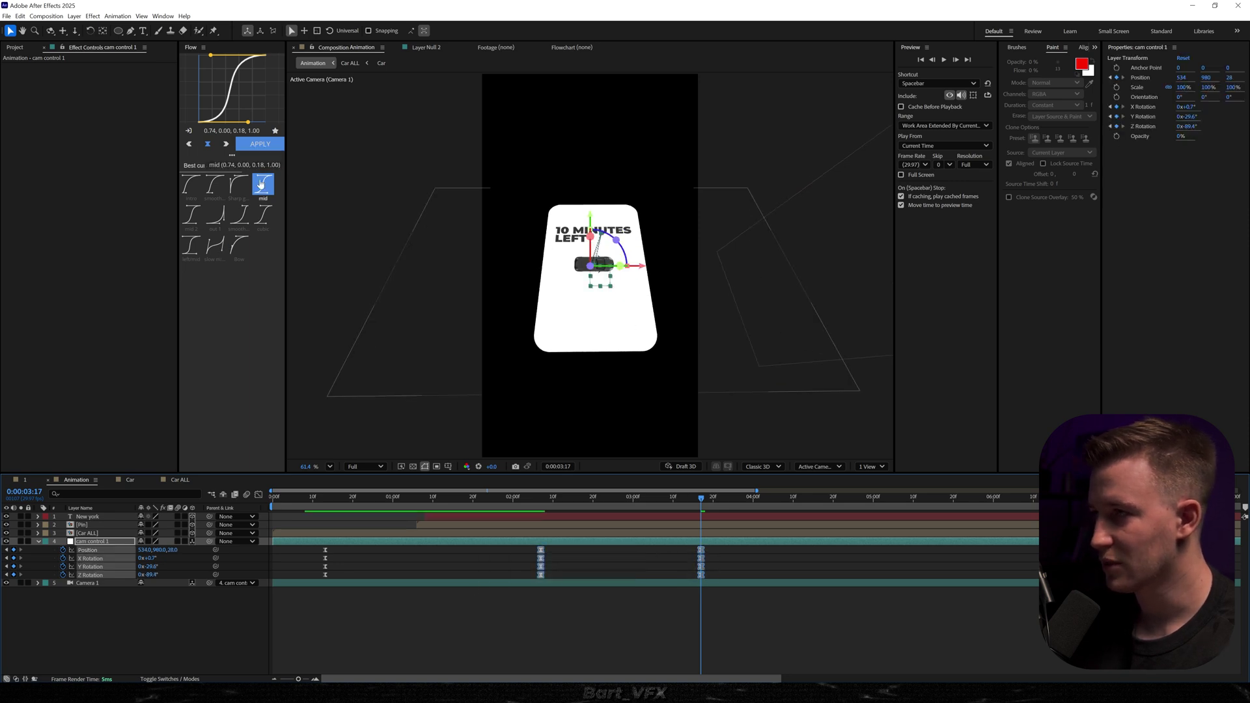
key(space)
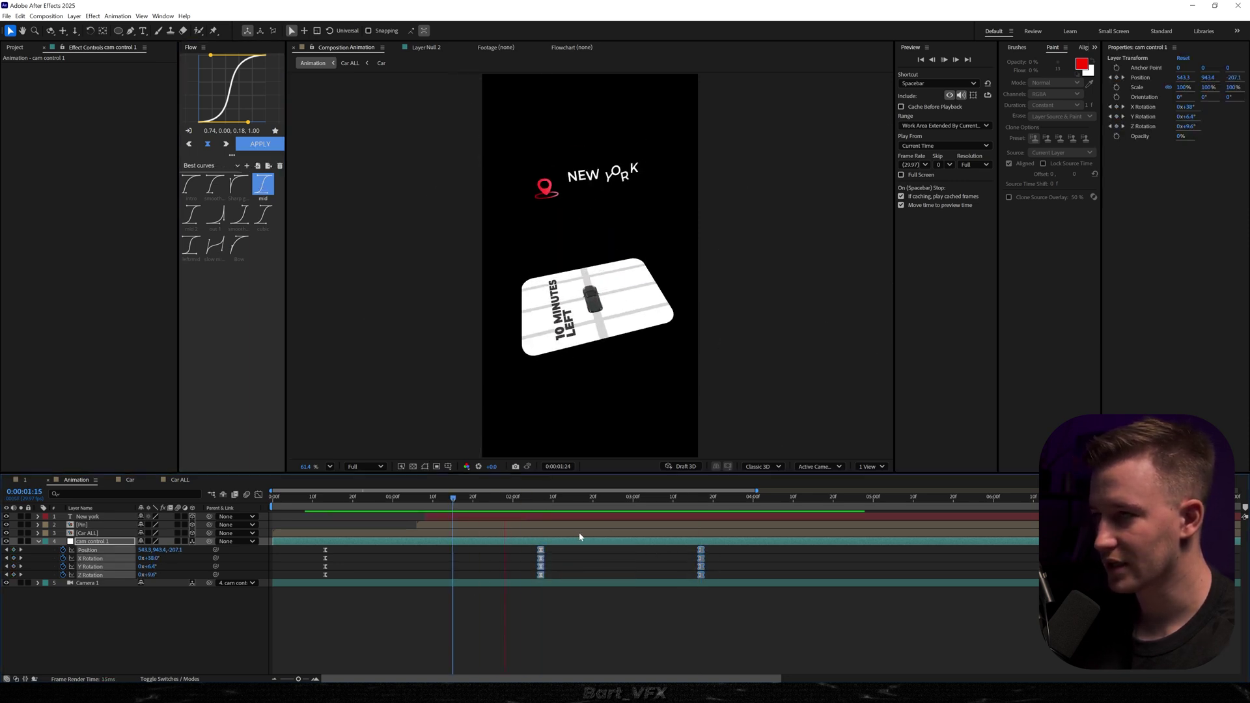
Move the final cam control 1 keyframes to 4:06 and replay the slower camera move
drag(701, 552, 780, 555)
click(502, 498)
key(space)
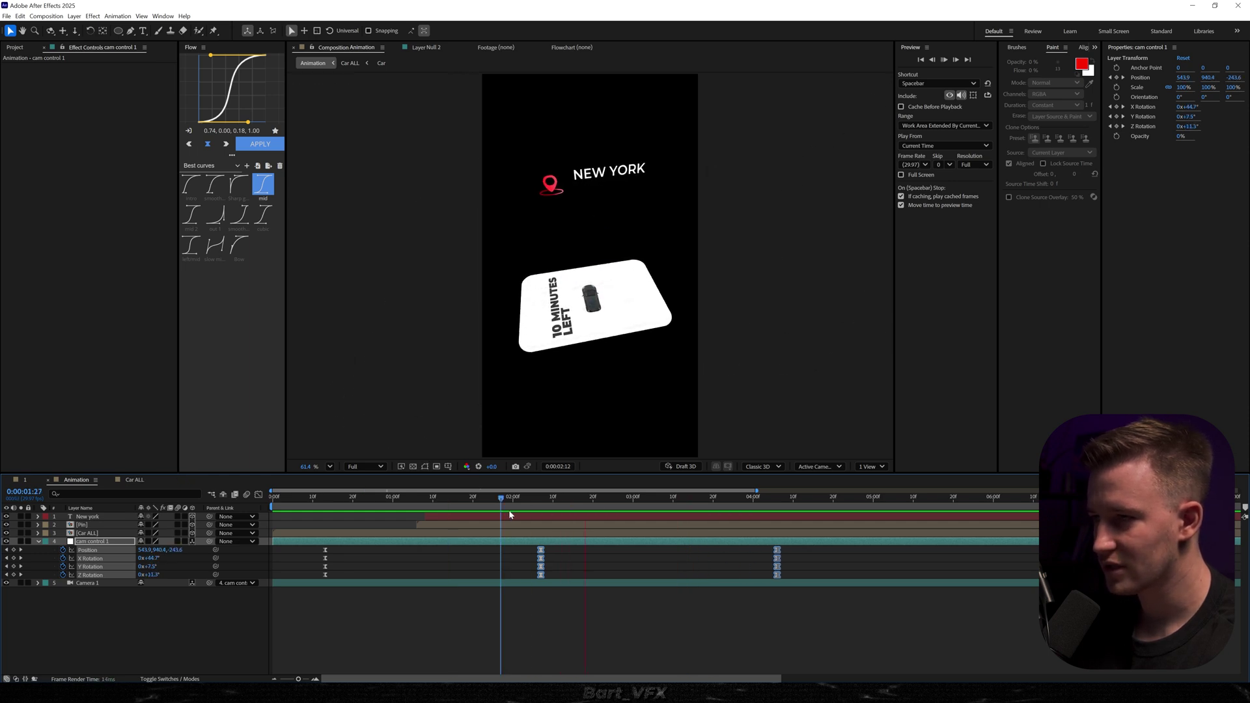
click(698, 562)
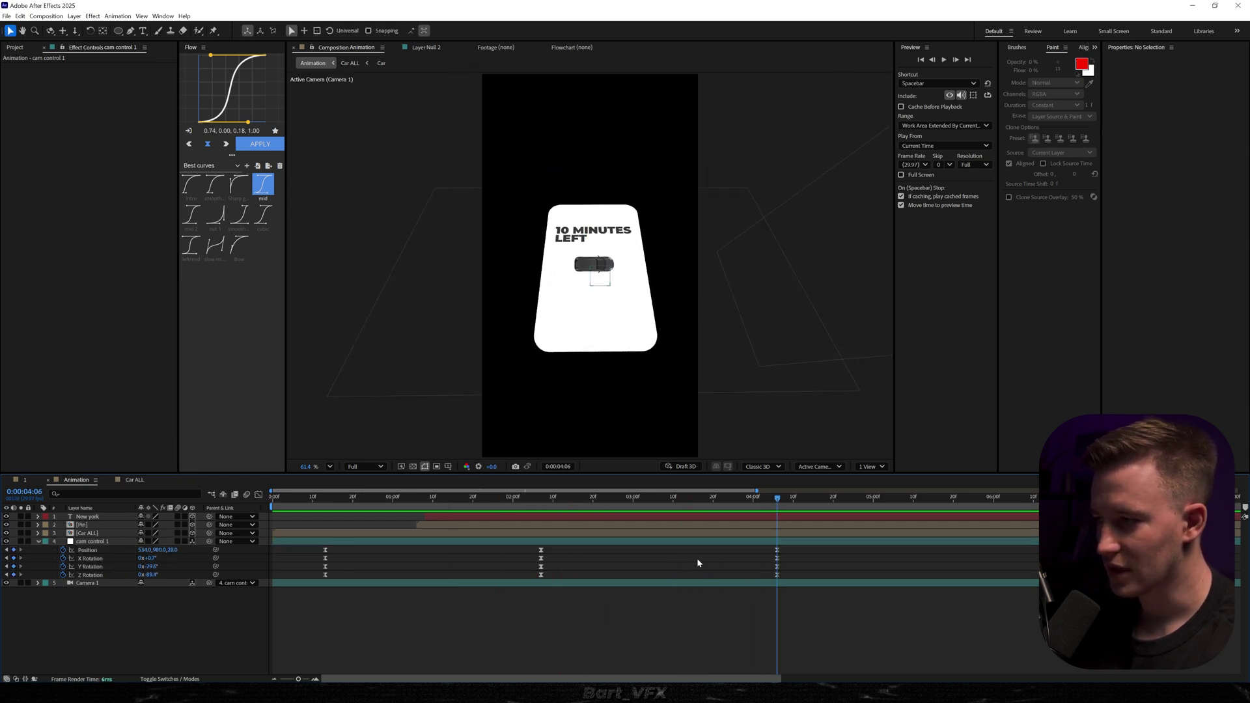
Refine cam control 1 at 4:06 to Position 524, 959, -38 and Y Rotation -22.2°, and reapply the "mid" ease curve
mouse_move(149, 559)
mouse_down()
mouse_move(195, 564)
mouse_move(157, 555)
mouse_up()
key(ctrl+z)
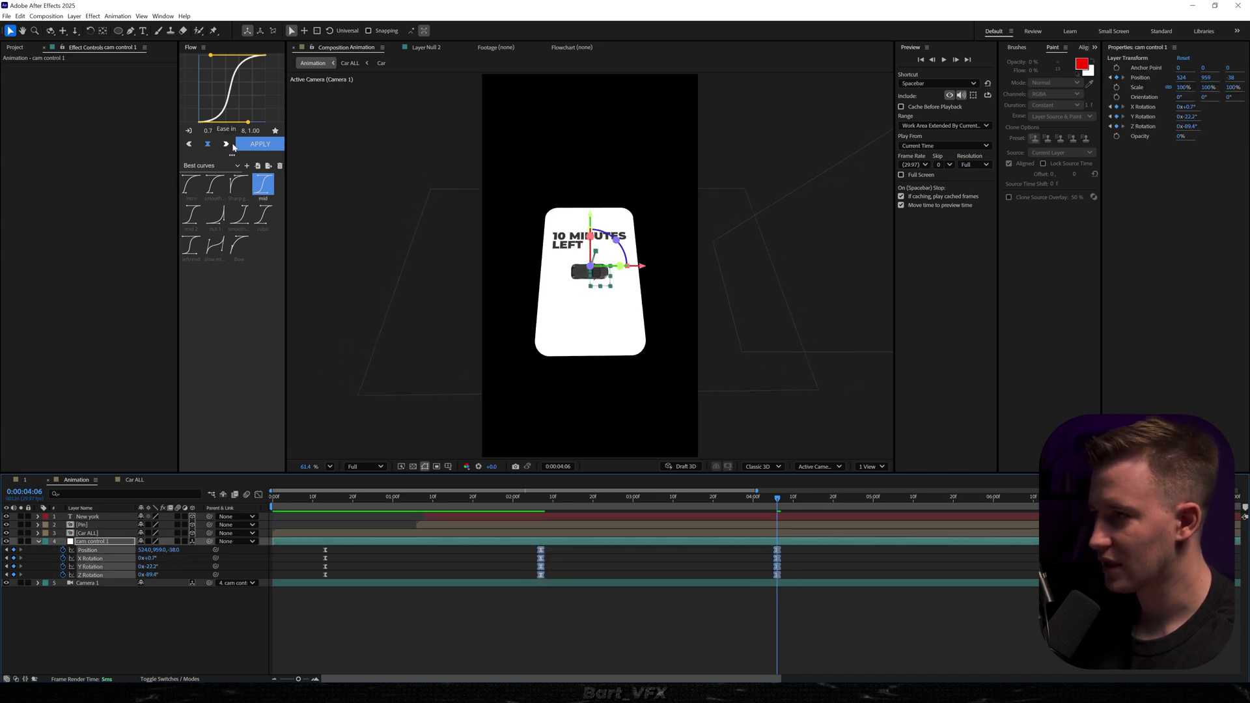
click(263, 186)
mouse_move(680, 500)
mouse_down()
mouse_move(649, 508)
mouse_move(673, 509)
mouse_up()
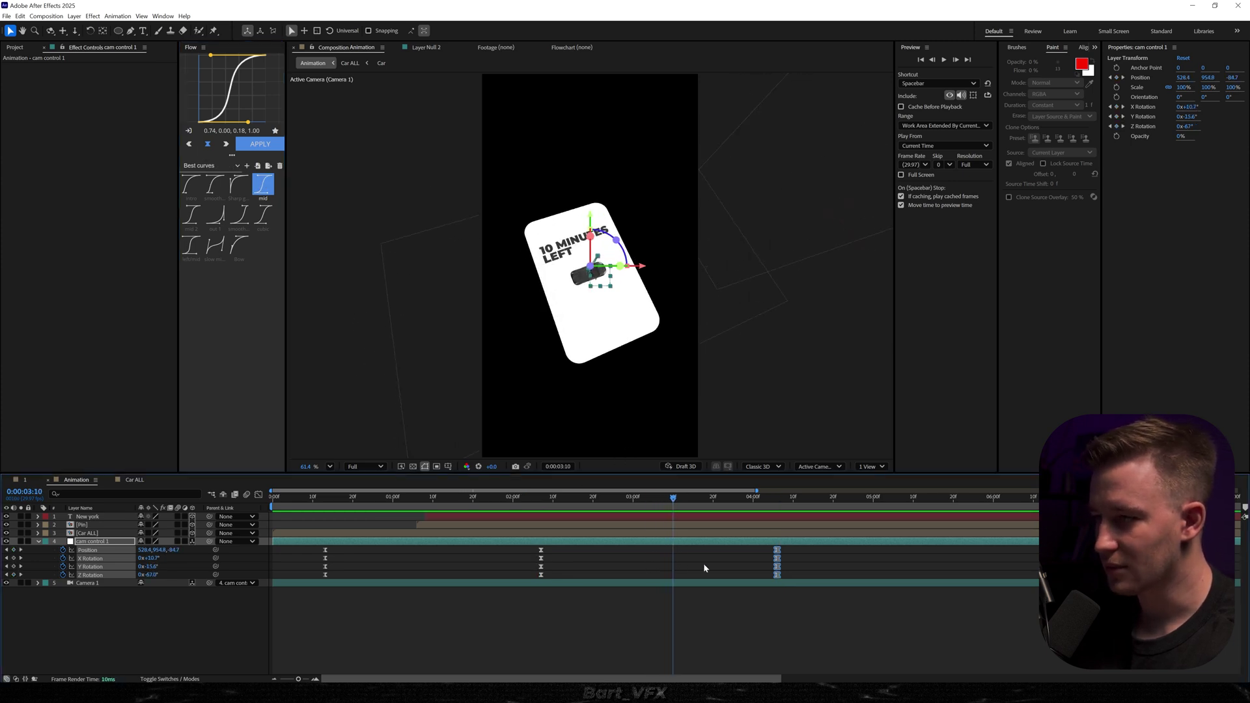
In Car ALL, trim the 10 minutes left layer to start at 3:05 and apply the "MB 06 Blink" text animation preset
double_click(86, 533)
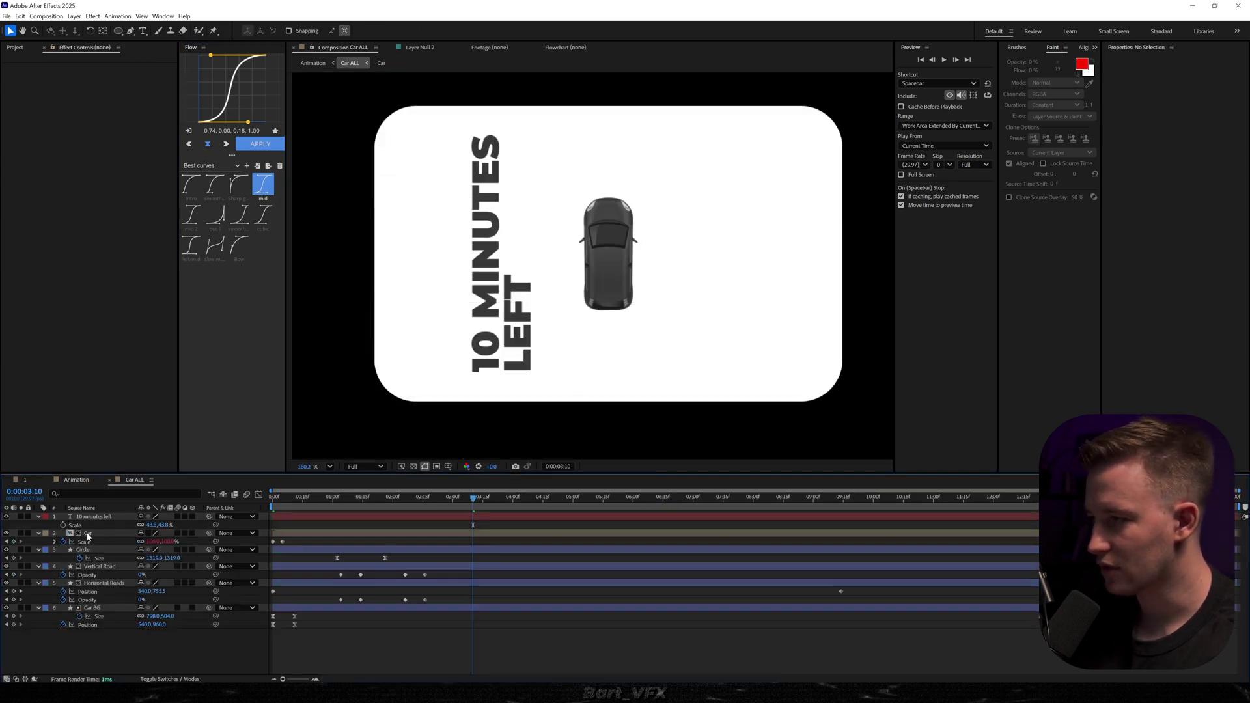
click(438, 518)
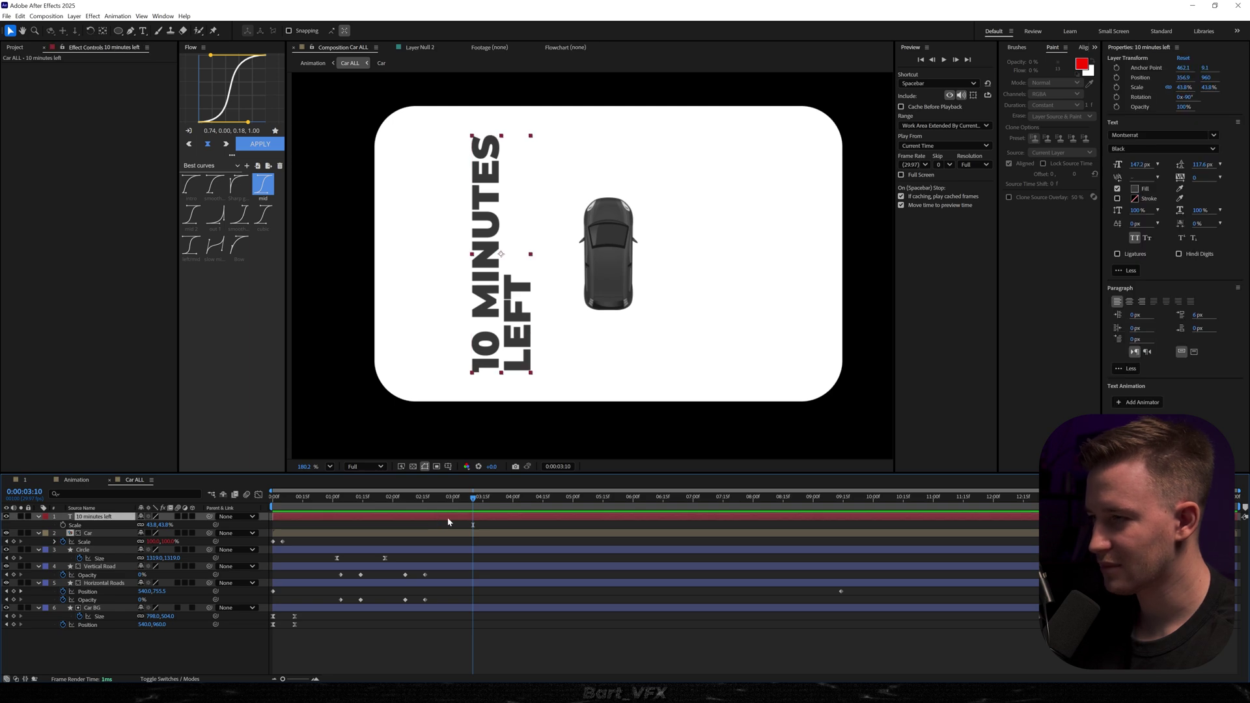
click(463, 499)
key(alt+[)
text(mb)
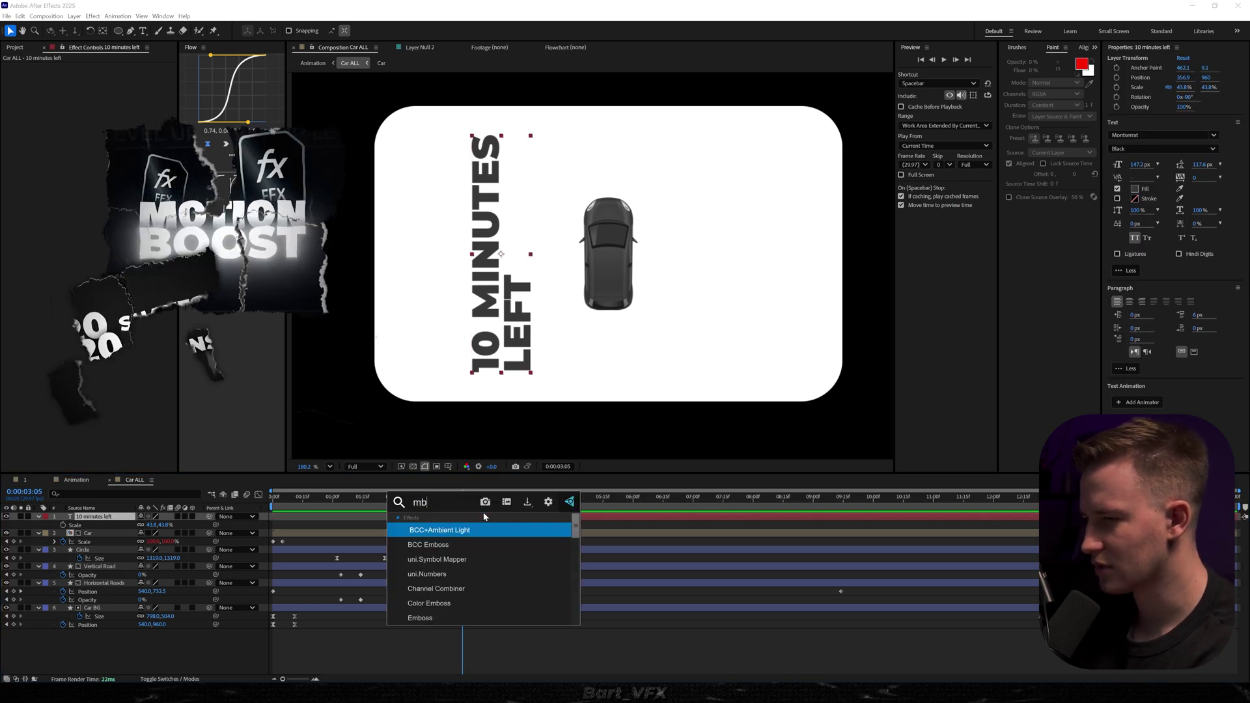
key(Down)
key(Down)
key(Down)
key(Down)
key(Down)
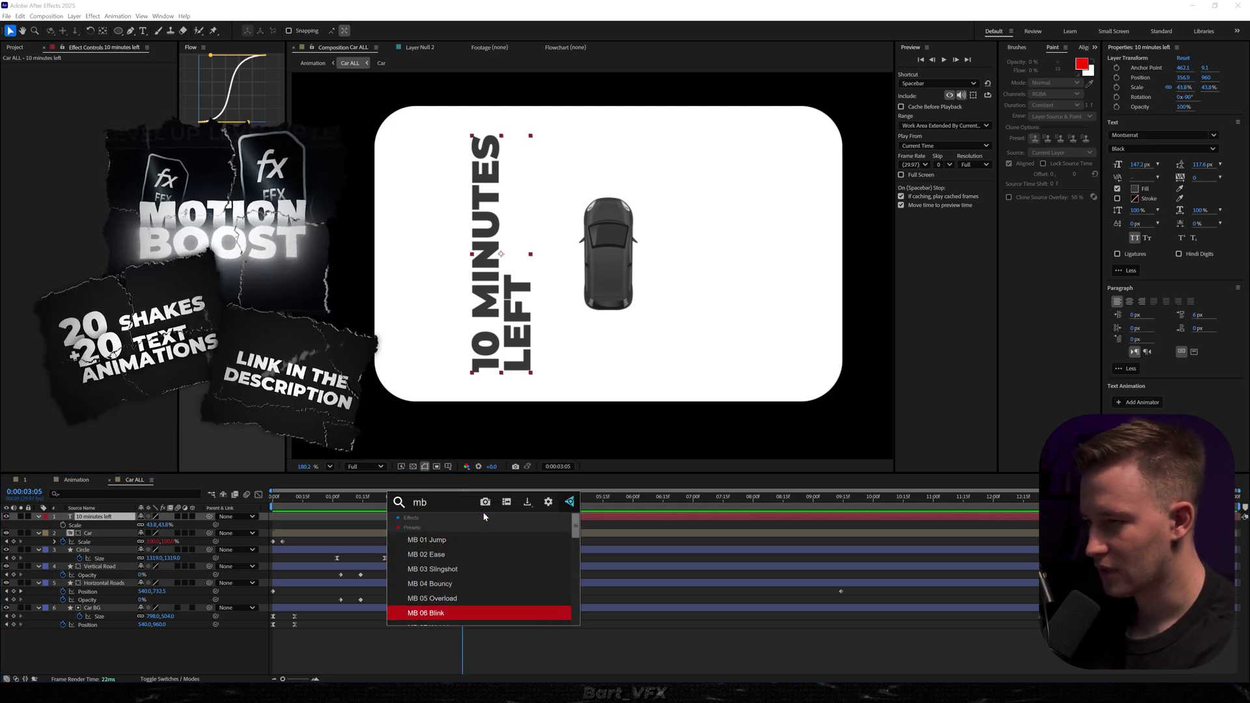
key(Return)
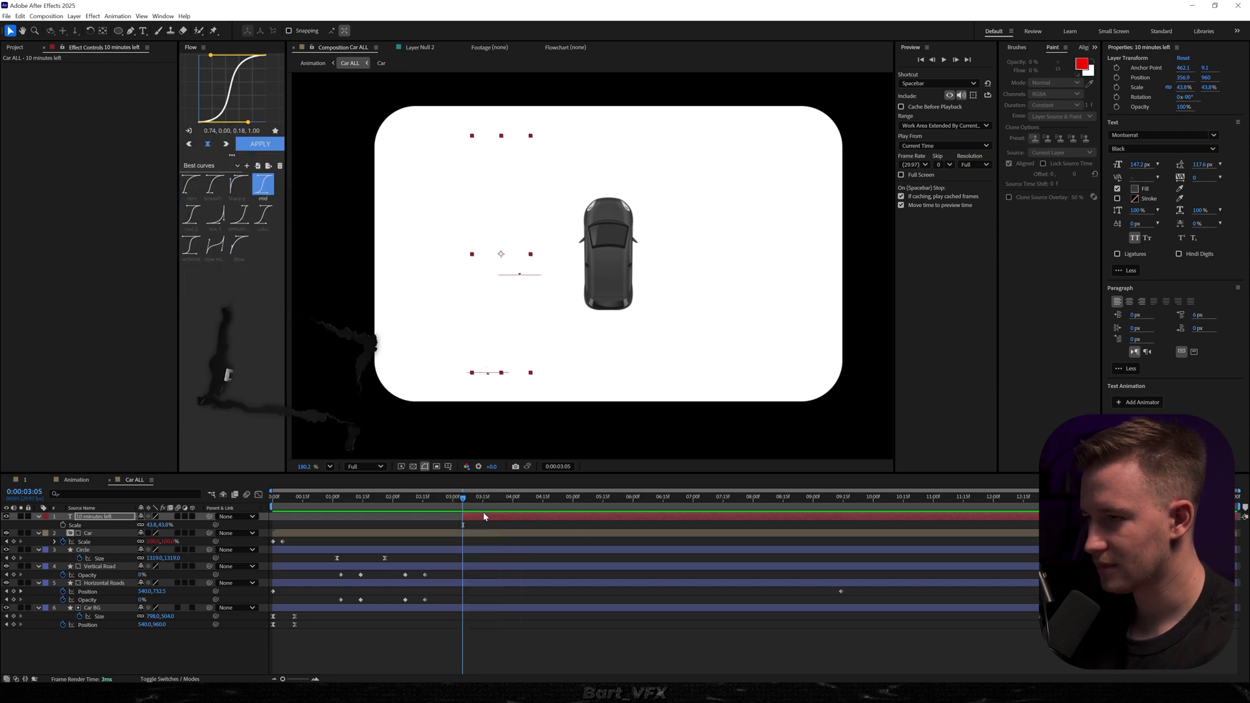
Preview the 10 minutes left text reveal in the Animation composition from about 2:27
drag(462, 501, 468, 502)
key(Tab)
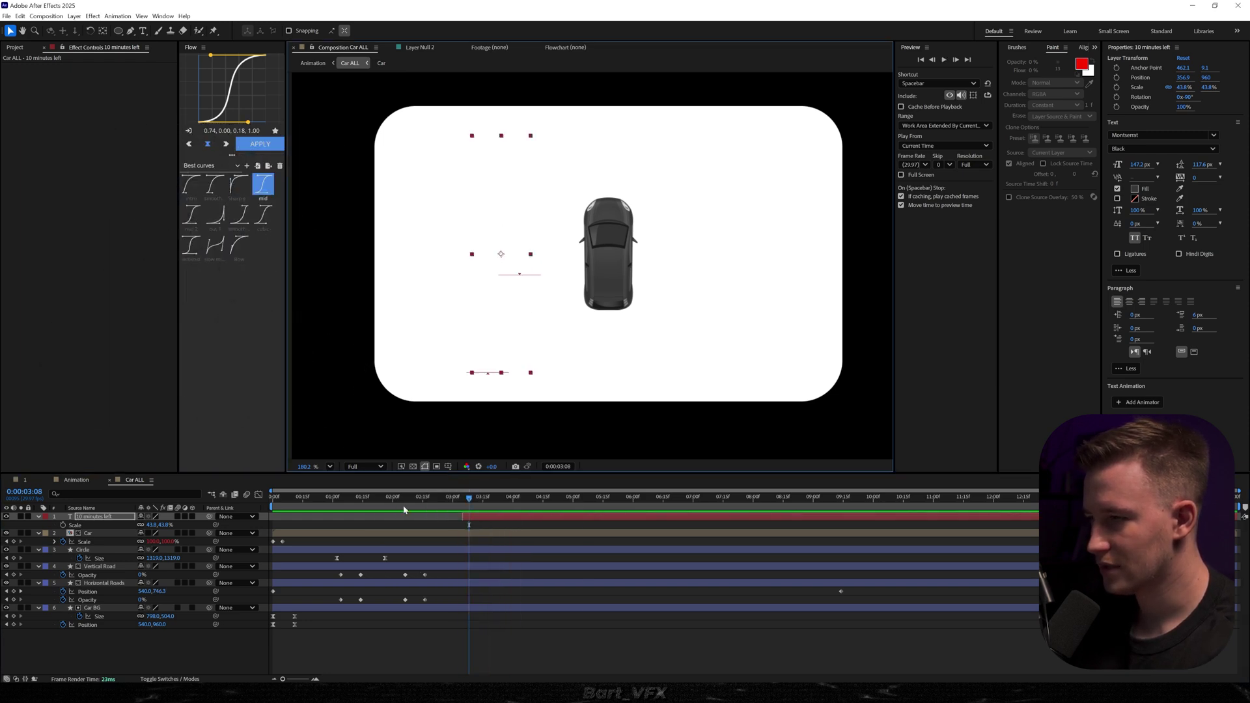
click(405, 507)
drag(645, 504, 619, 512)
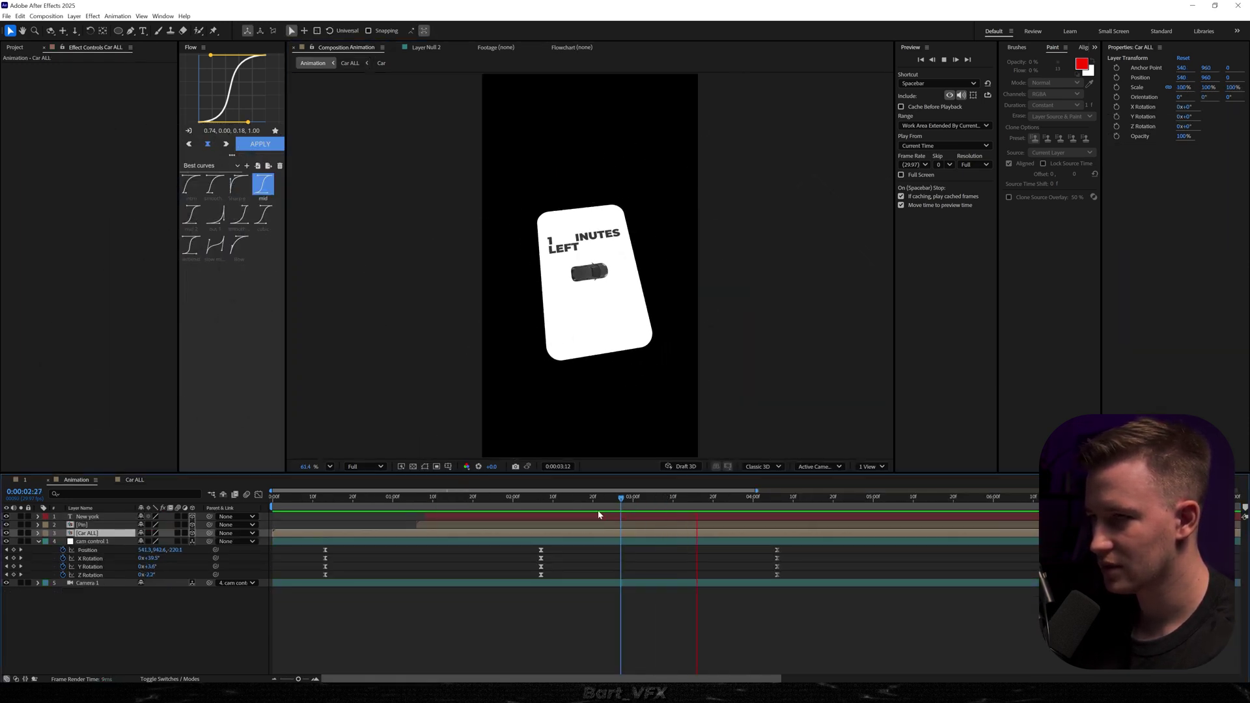
key(space)
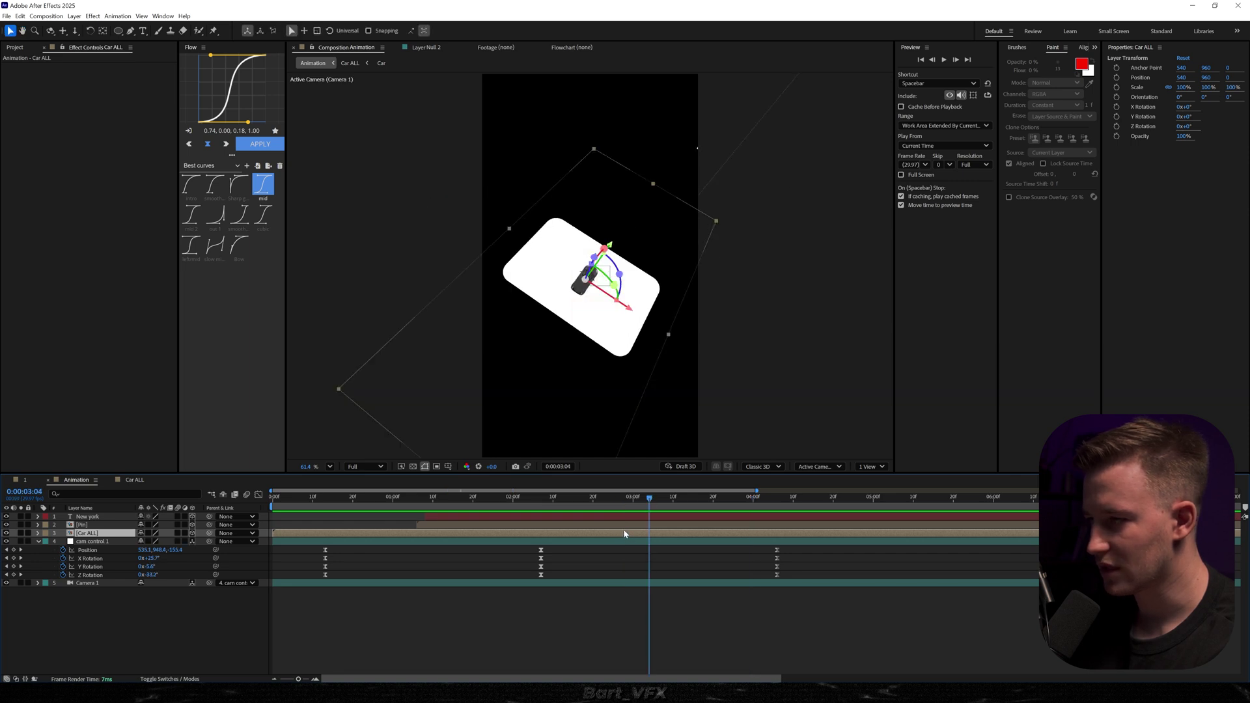
Move the 10 minutes left layer in Car ALL earlier to start at about 3:00 and preview it in Animation
double_click(624, 534)
click(461, 519)
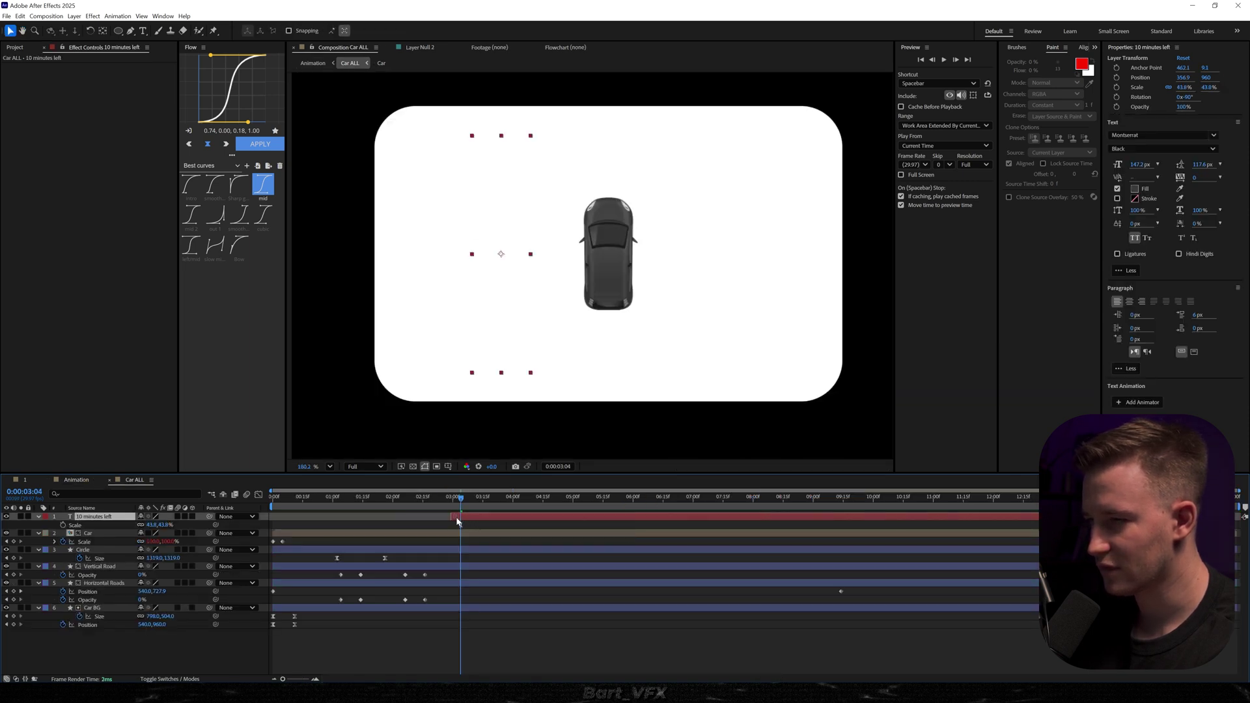
drag(458, 521, 441, 521)
key(Tab)
click(401, 515)
key(space)
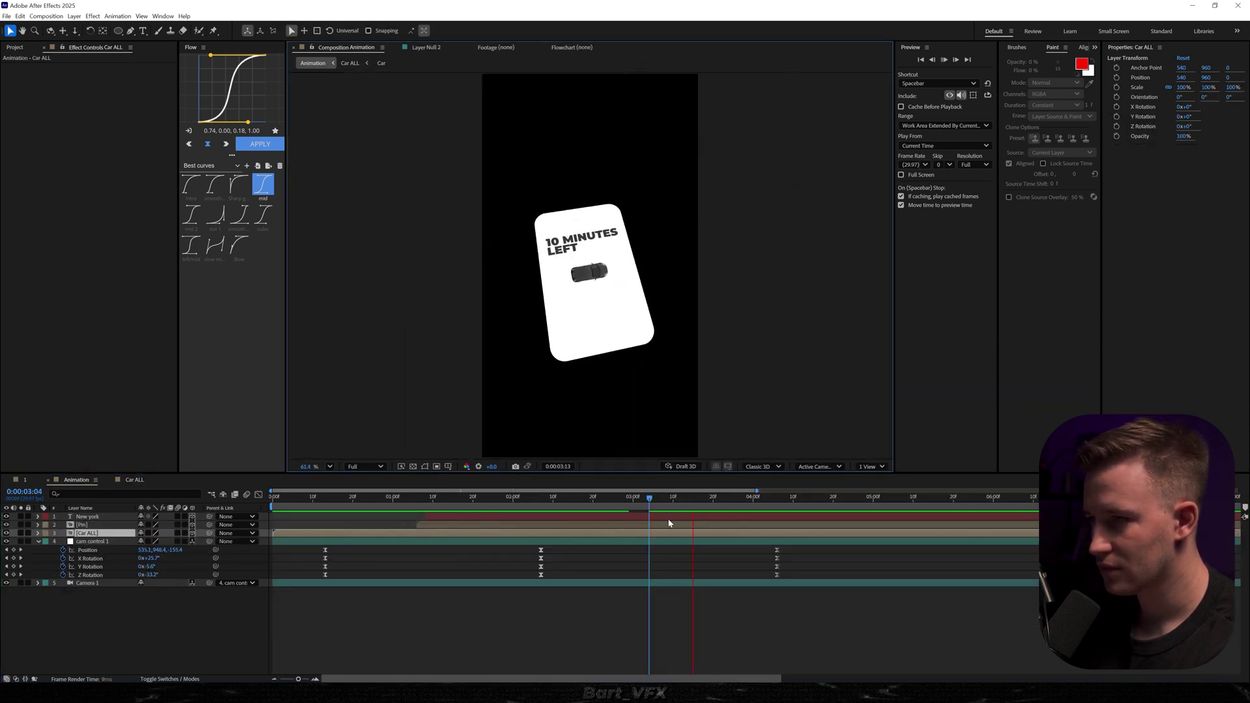
Shift the fade-out opacity keyframes of both road layers in Car ALL to begin at about 2:17 and preview the result in Animation
double_click(642, 534)
drag(395, 569, 446, 603)
click(401, 497)
key(space)
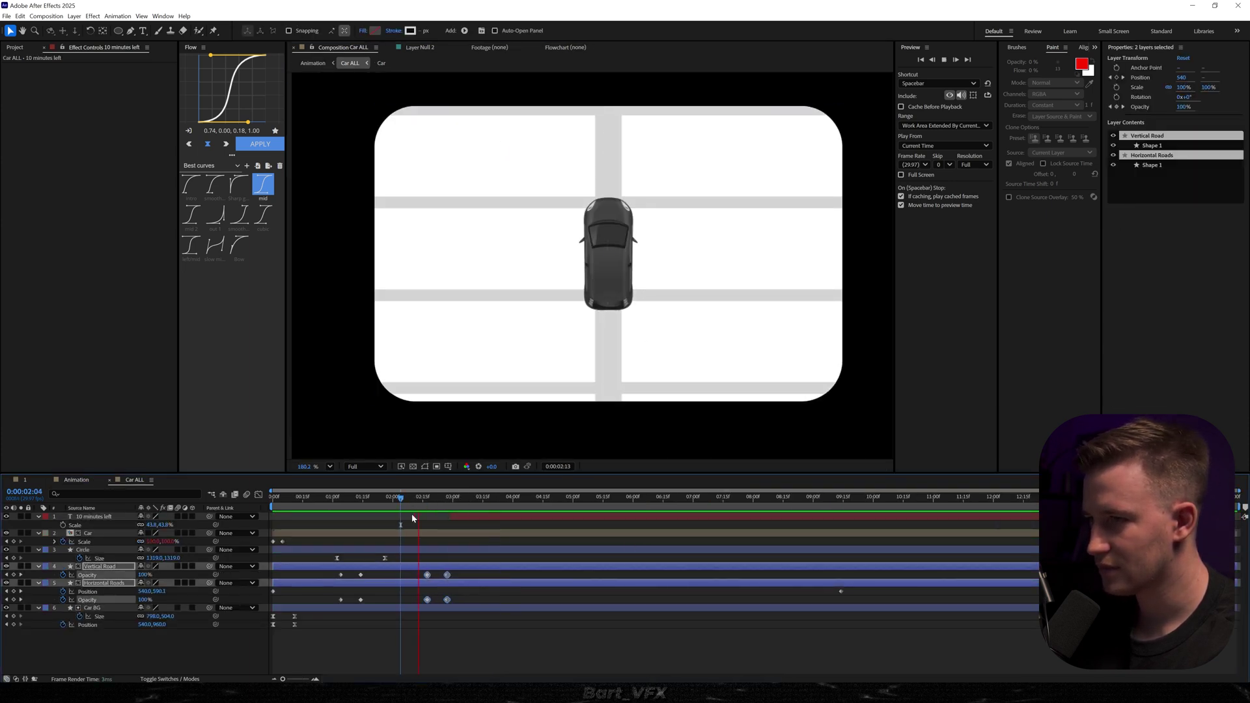
key(Tab)
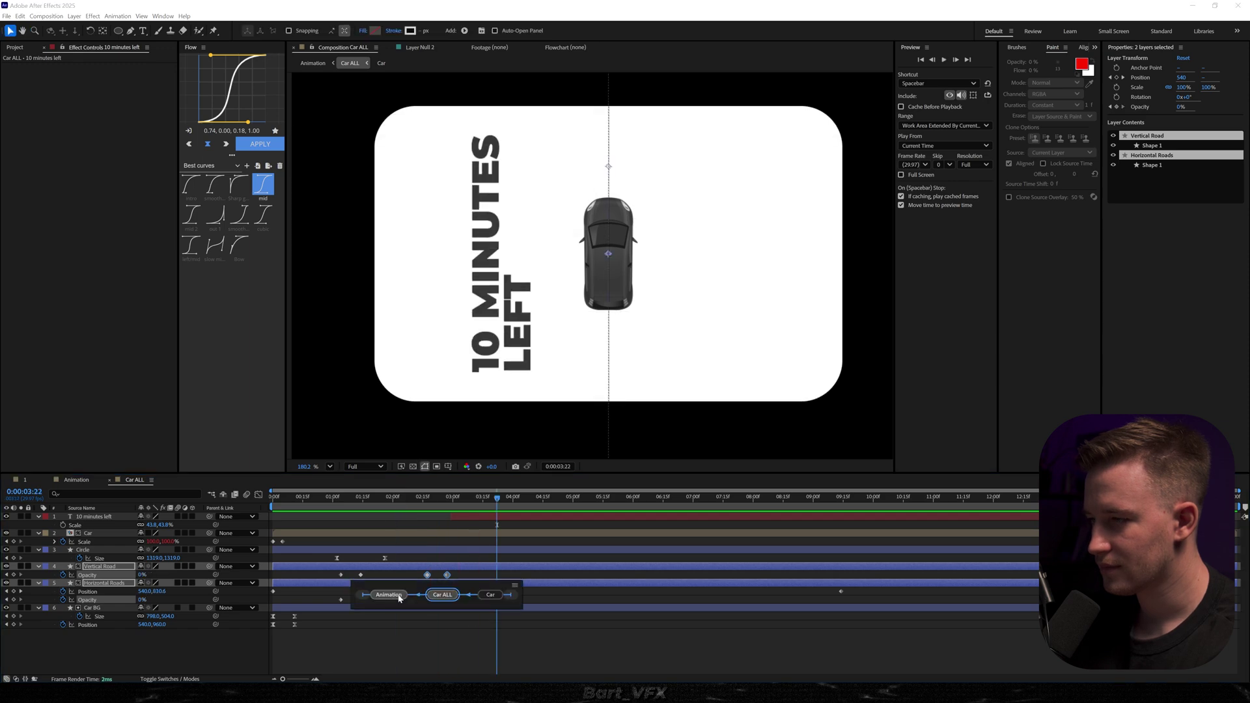
click(397, 597)
mouse_move(678, 499)
mouse_down()
mouse_move(570, 499)
mouse_move(687, 509)
mouse_up()
key(space)
key(space)
Copy the first cam control 1 keyframes at about 0:13, paste them at about 5:22, and preview the camera's return move
click(705, 561)
key(u)
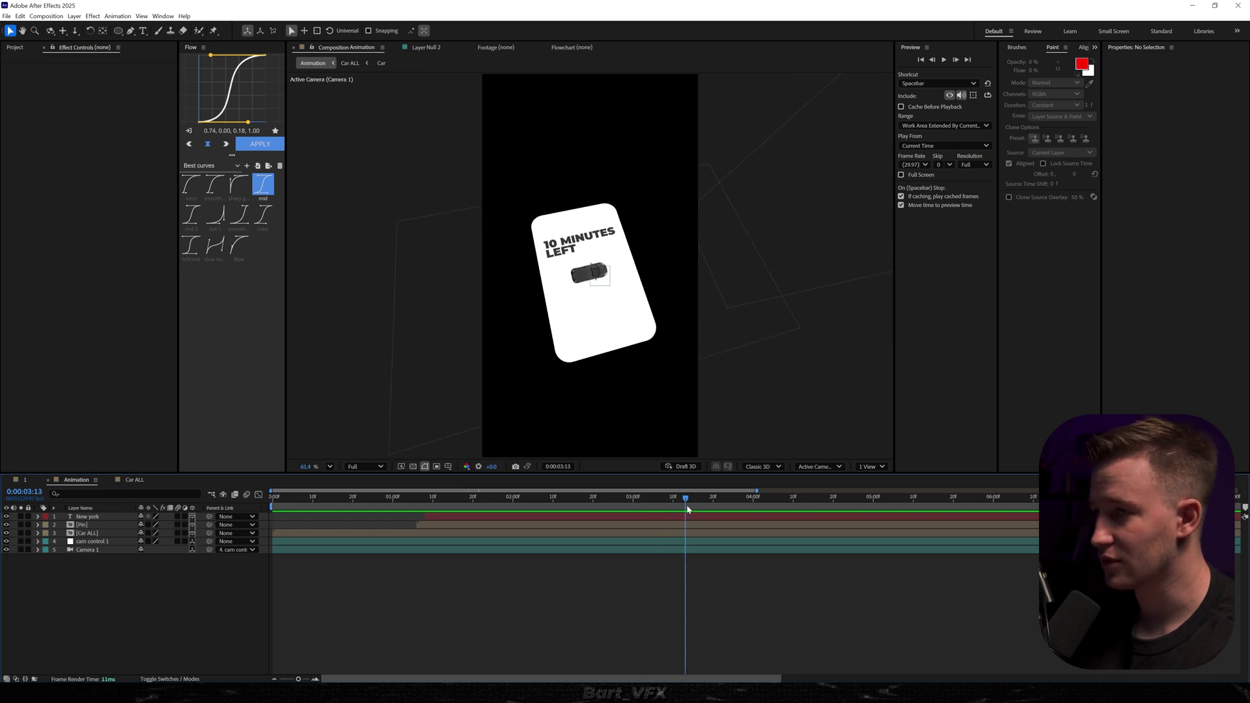
click(90, 543)
key(u)
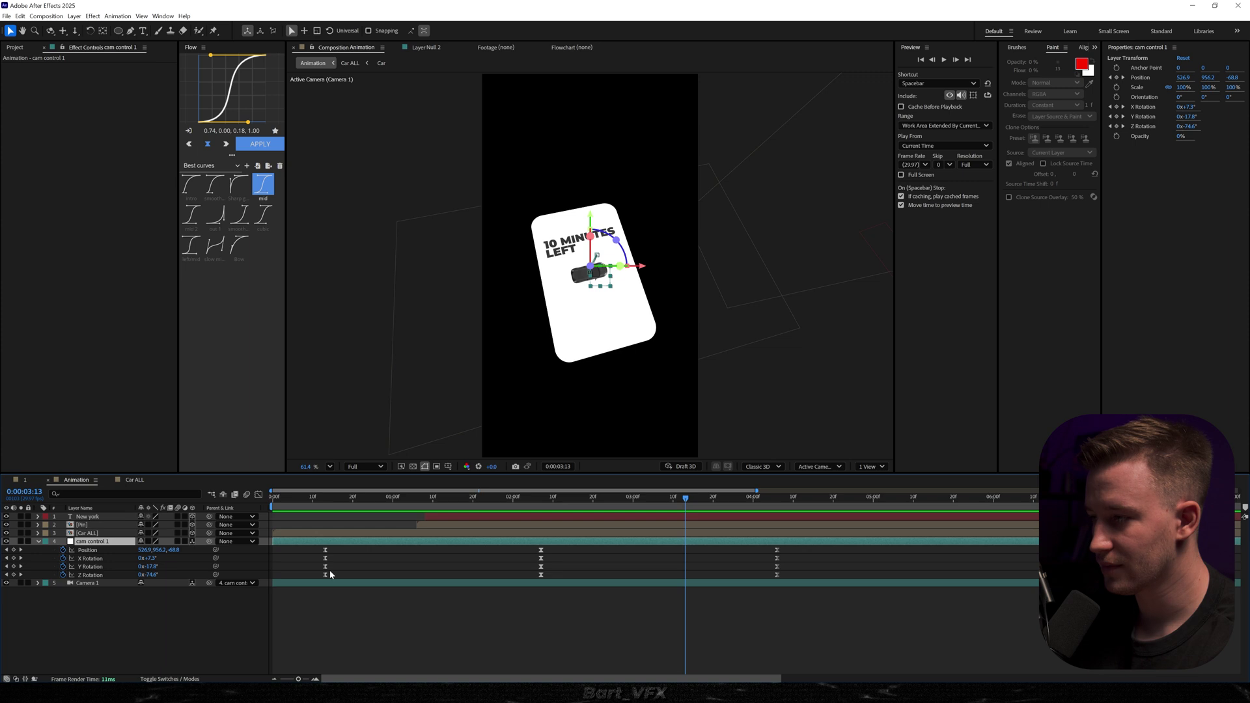
drag(809, 501, 933, 501)
drag(341, 547, 312, 580)
click(962, 502)
key(ctrl+v)
drag(961, 502, 810, 524)
key(space)
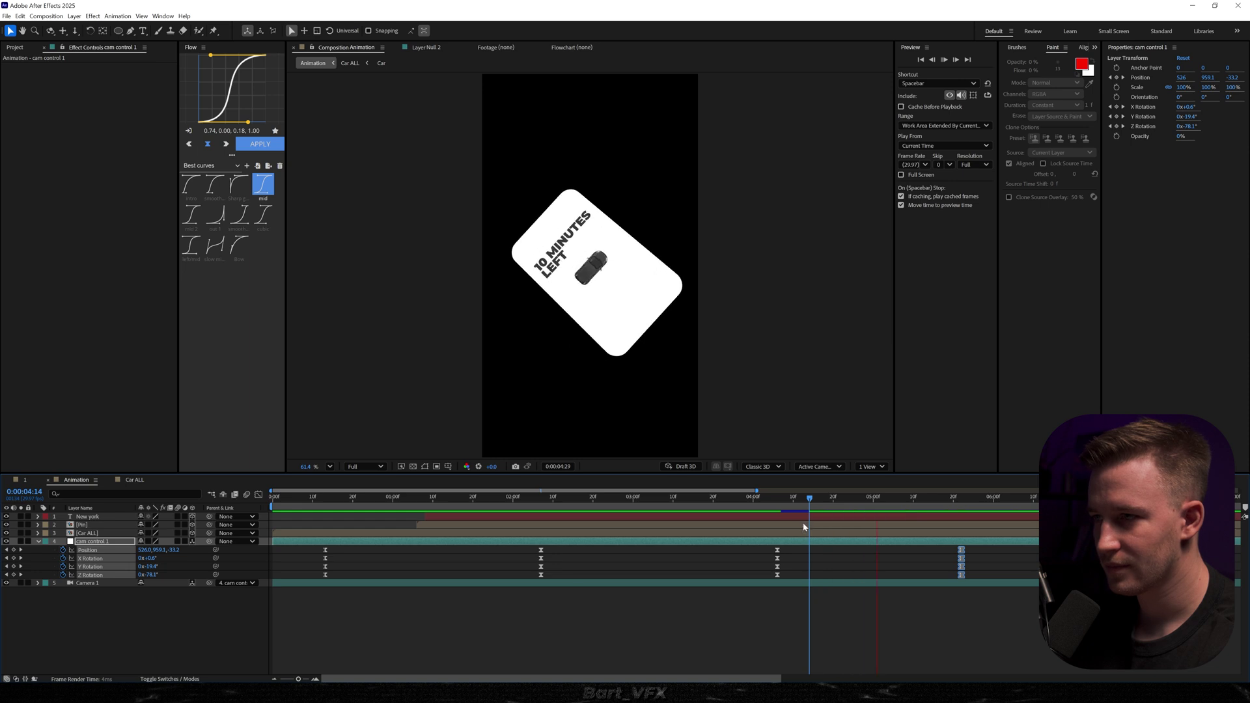
Apply the mid easing curve to the last two sets of cam control 1 keyframes and preview the camera move from about 4:06
key(space)
drag(978, 545, 713, 590)
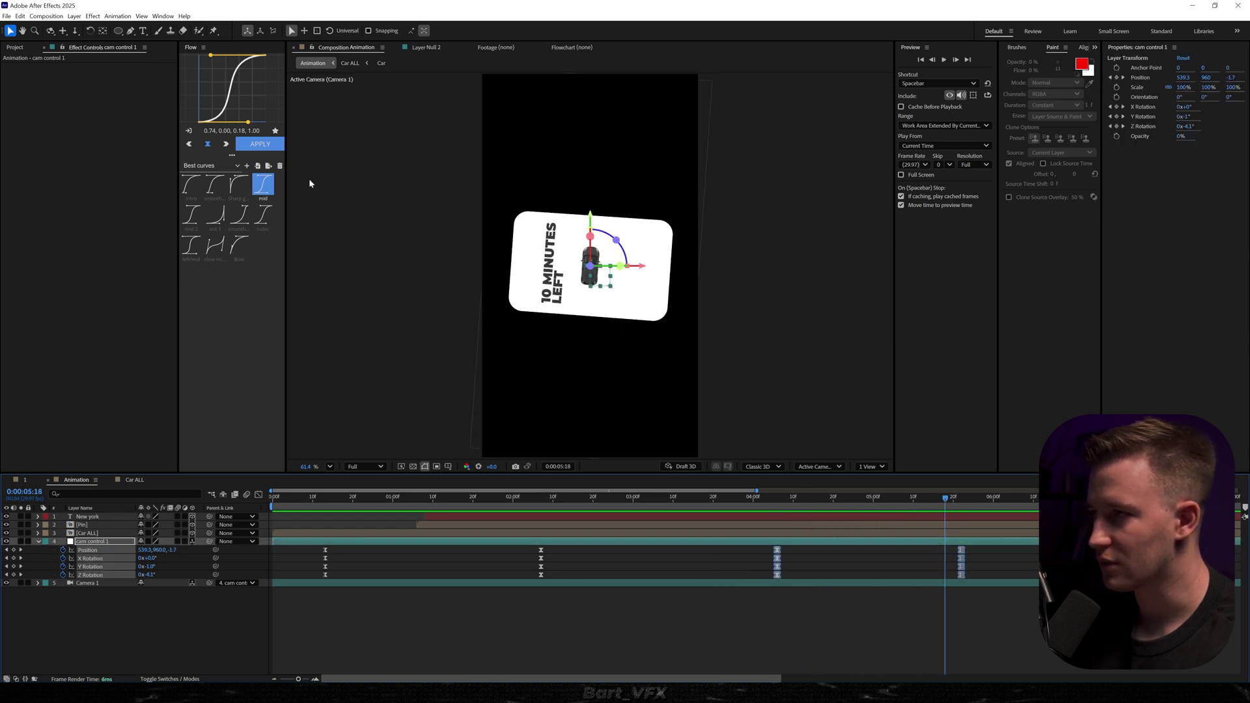
click(775, 499)
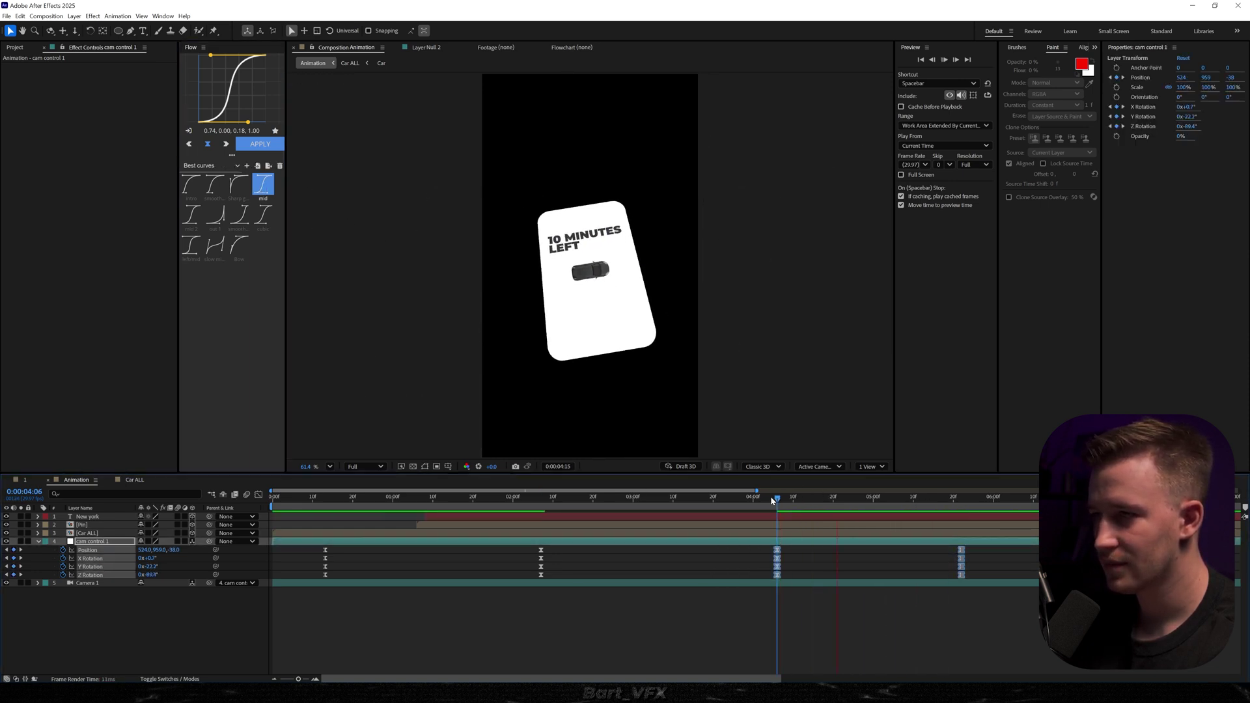
click(821, 533)
click(858, 626)
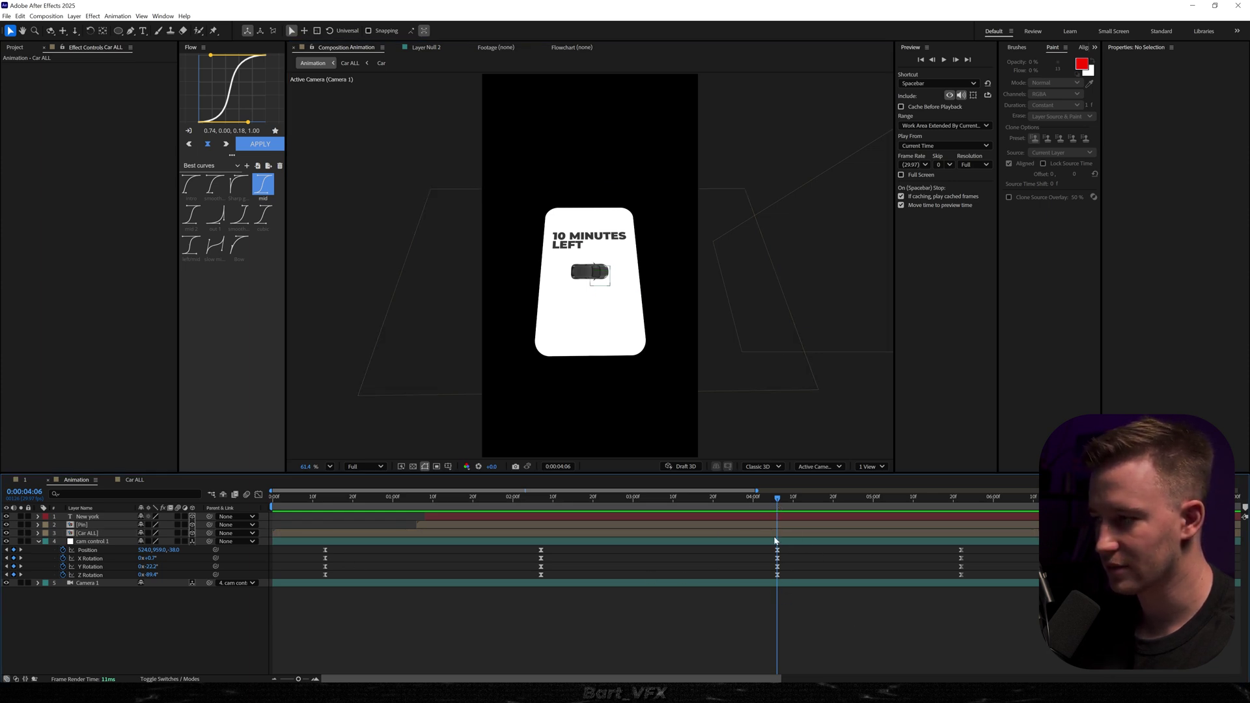
Open the Car ALL composition and add Size and Roundness keyframes to the Car BG layer at 4:06
double_click(91, 533)
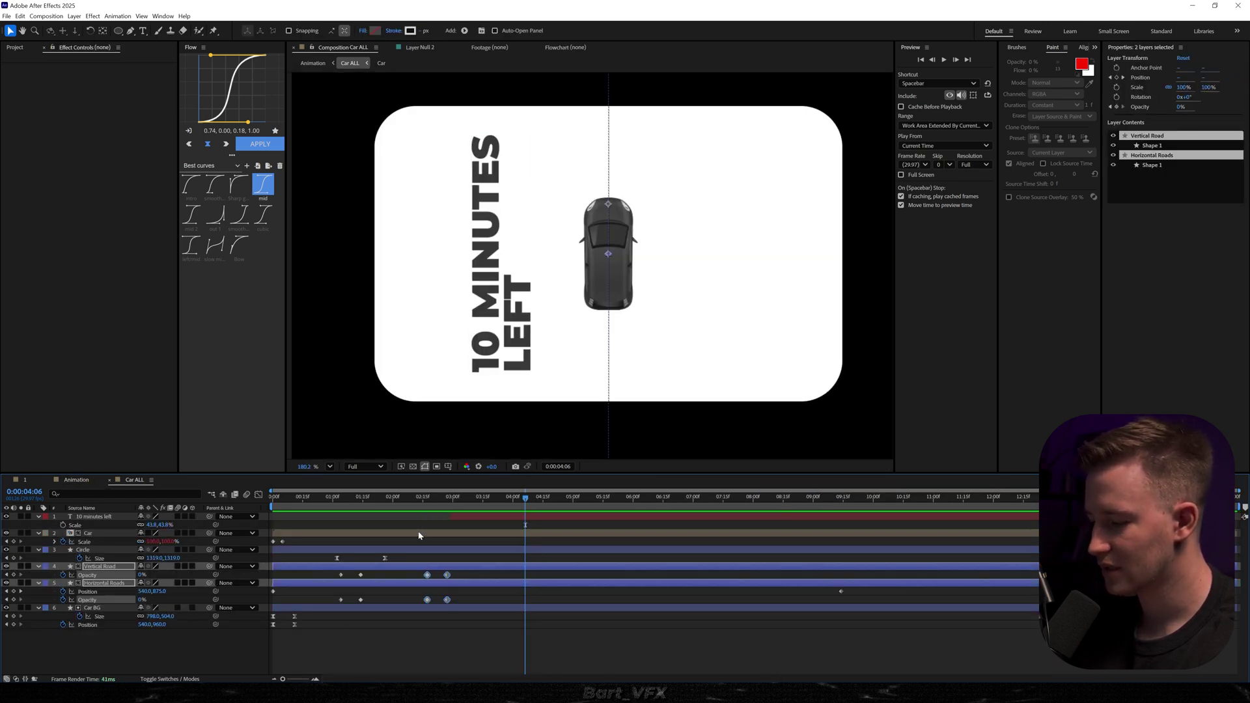
key(ctrl+a)
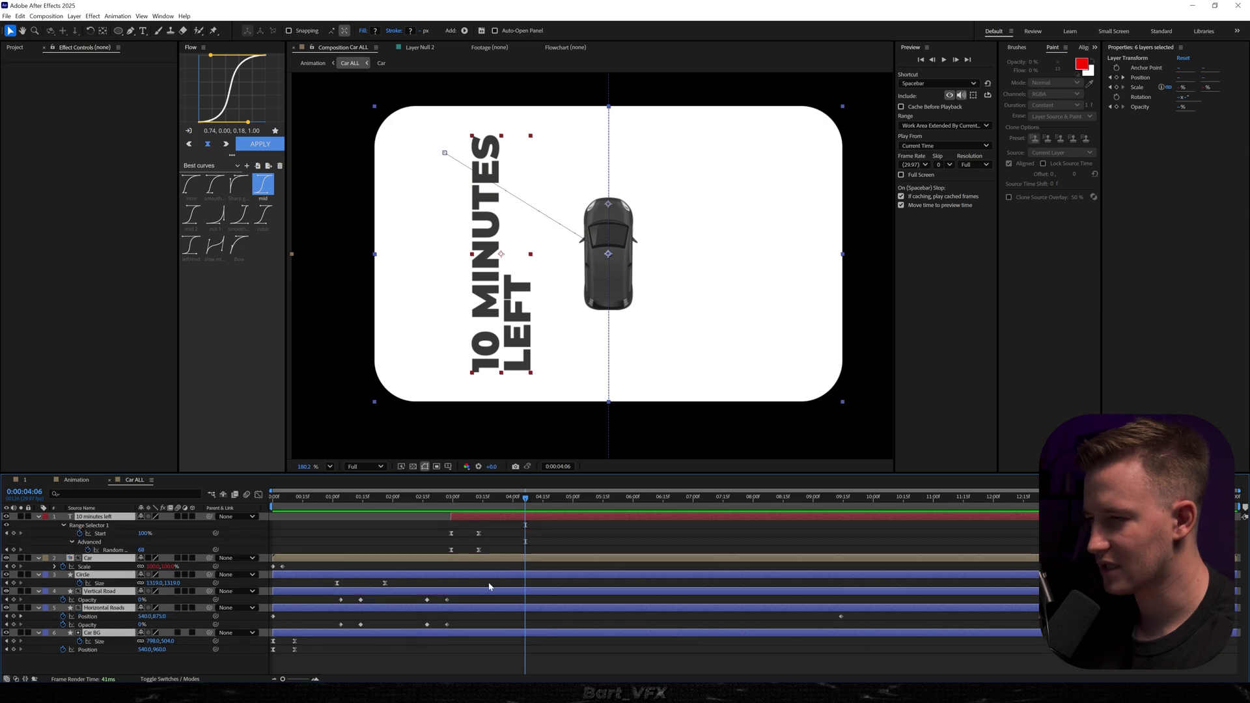
key(u)
click(98, 559)
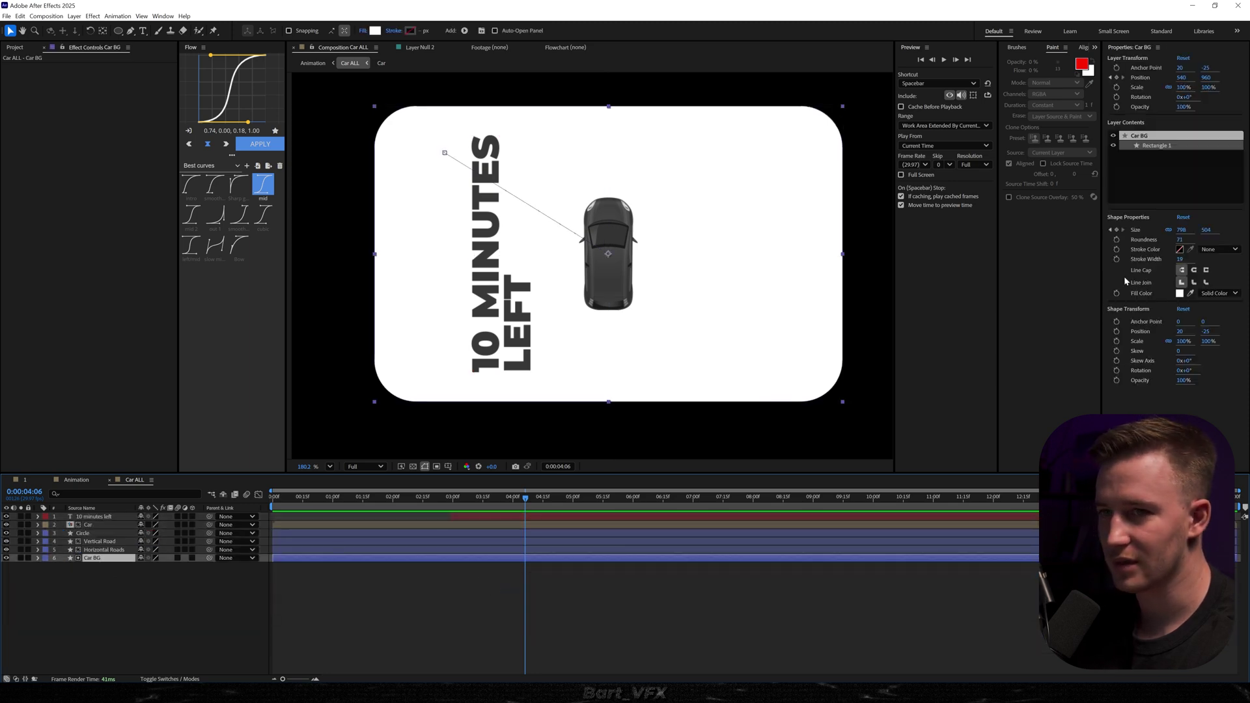
click(1118, 231)
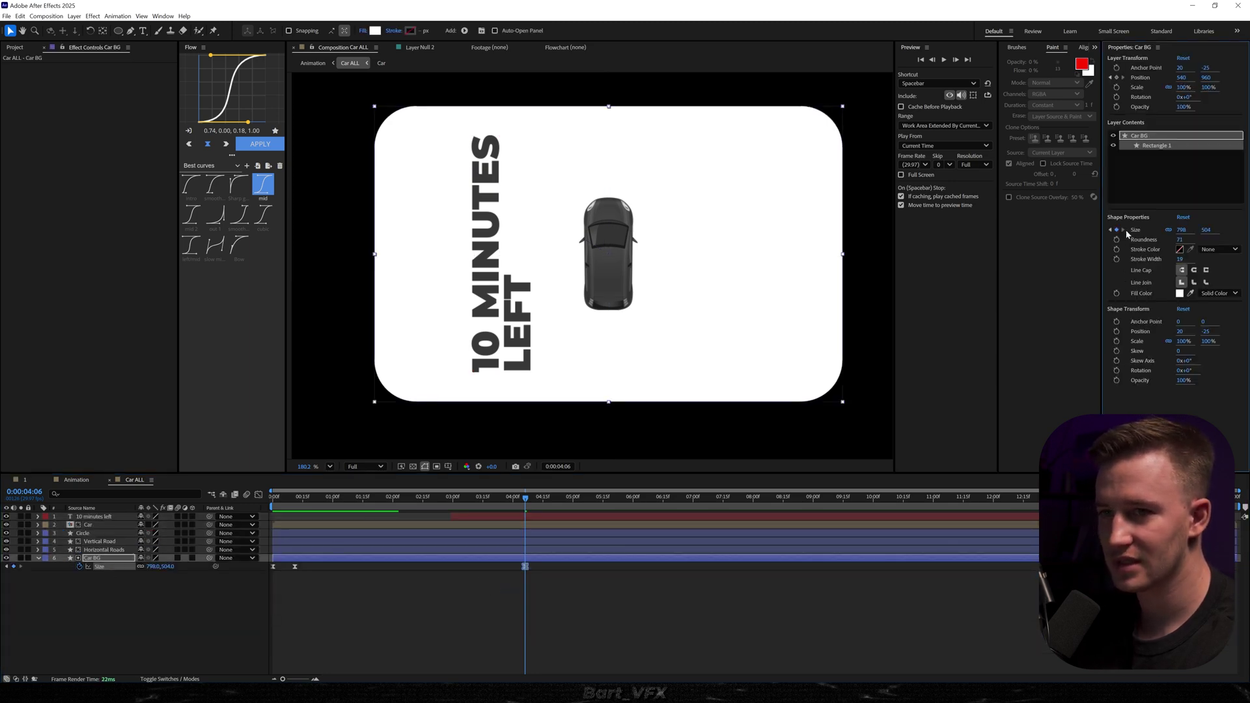
click(1170, 231)
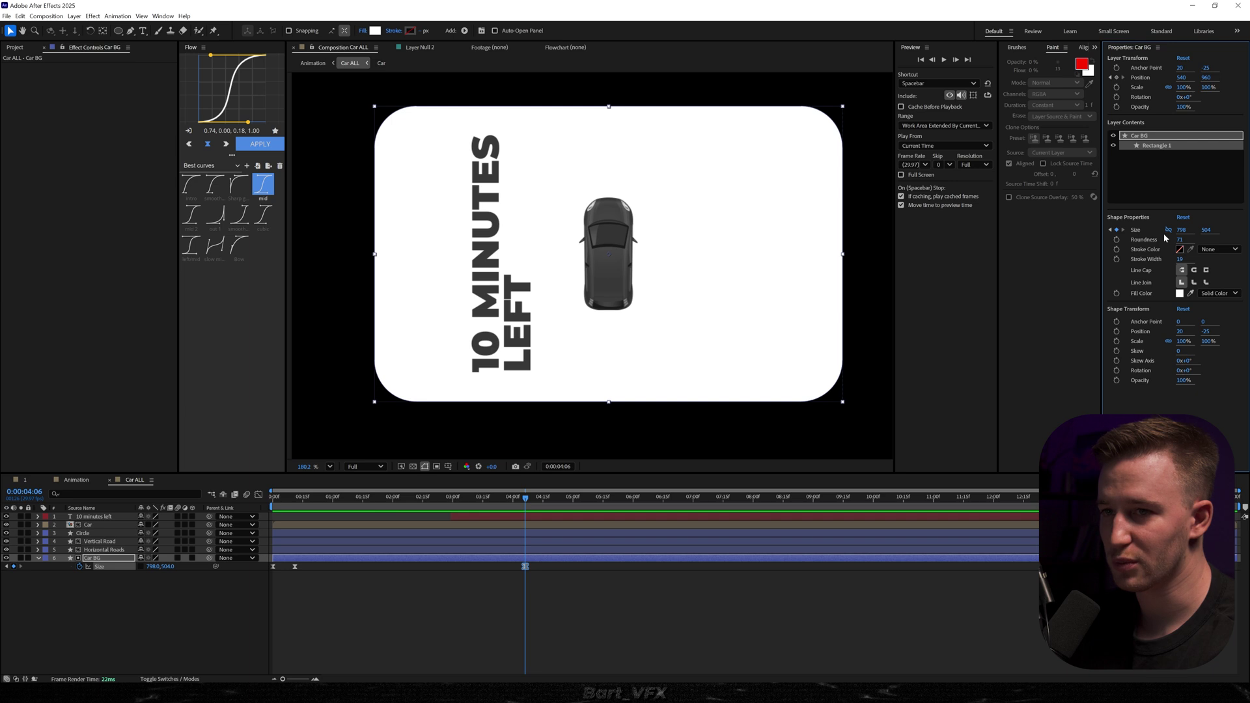
click(1117, 241)
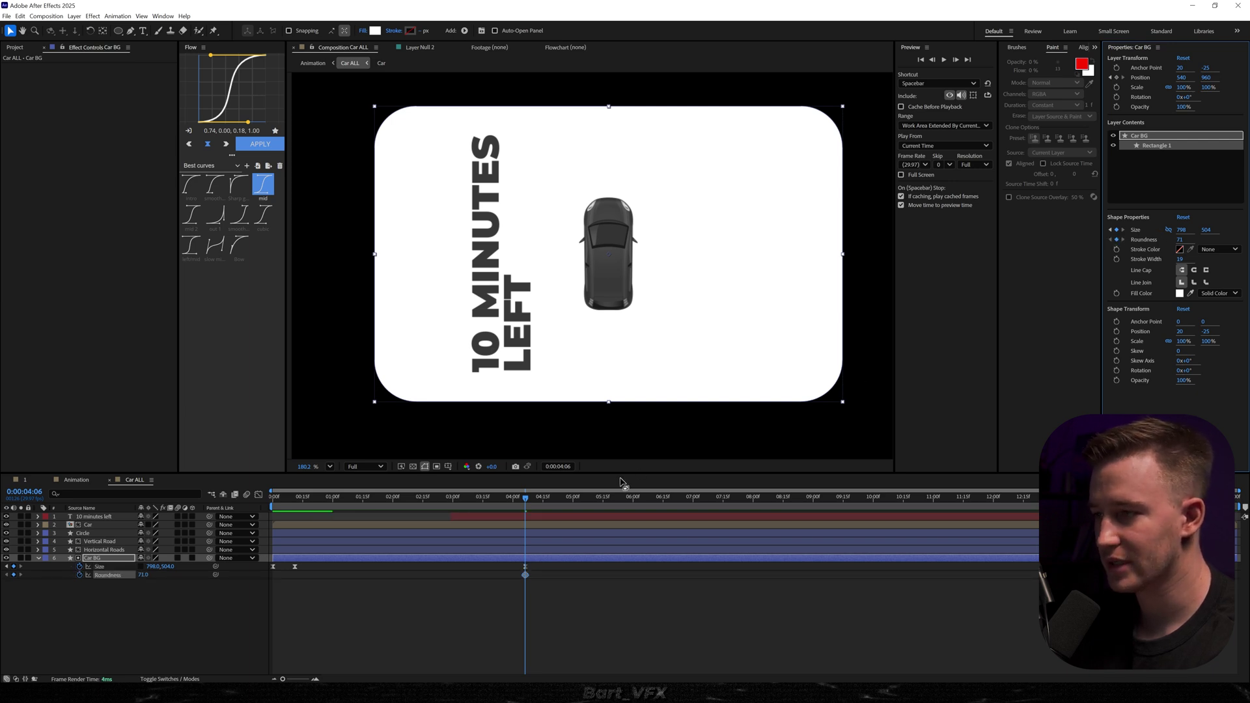
Add Position keyframes at 4:06 to the Car layer and the 10 minutes left text layer
click(91, 526)
key(alt+shift+p)
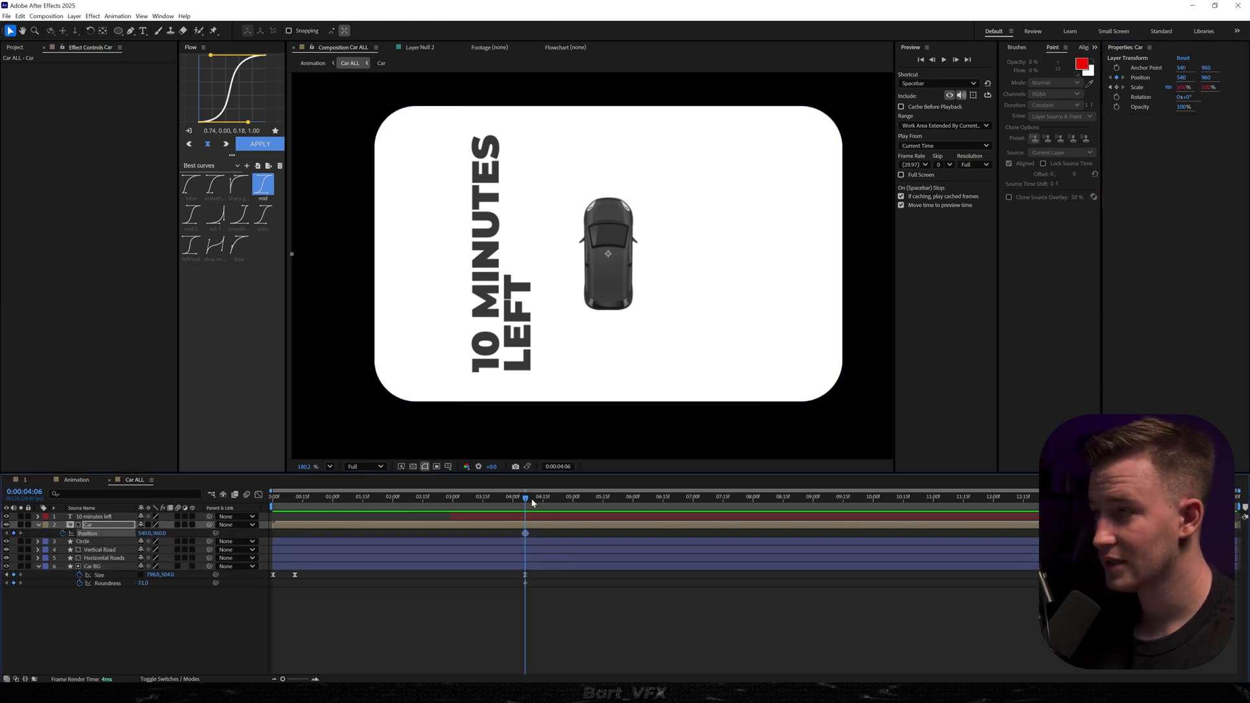
click(507, 518)
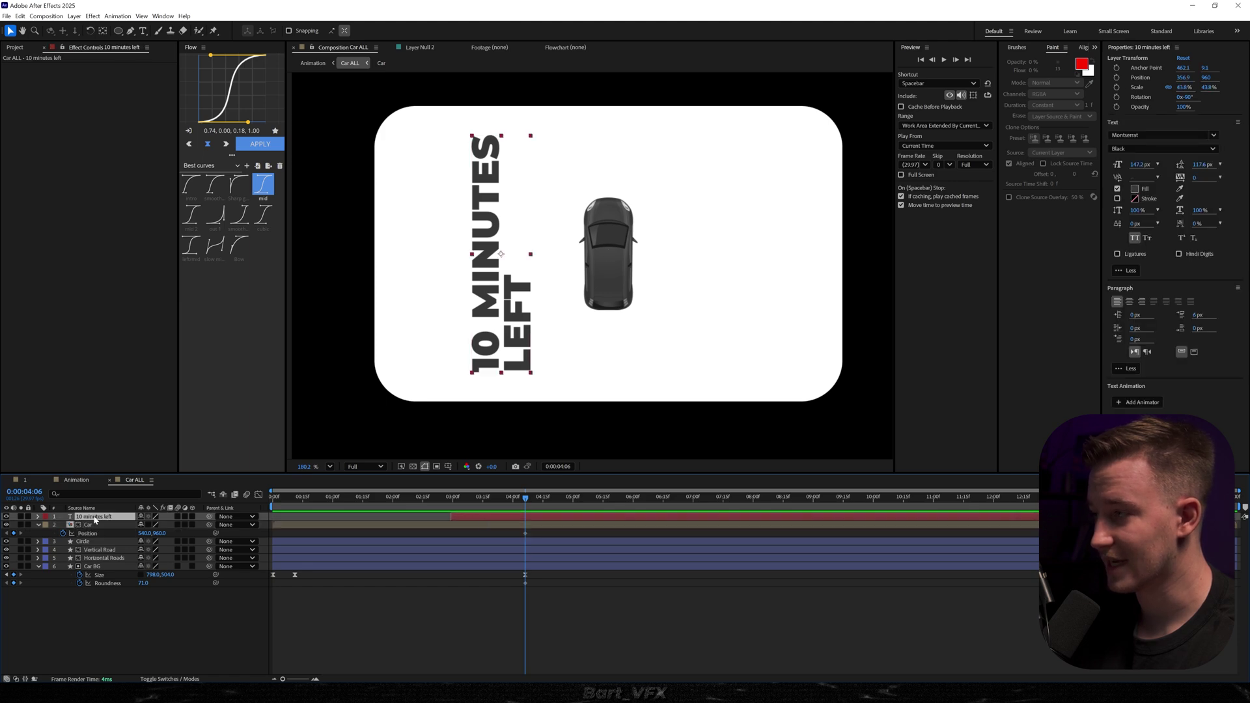
key(alt+shift+p)
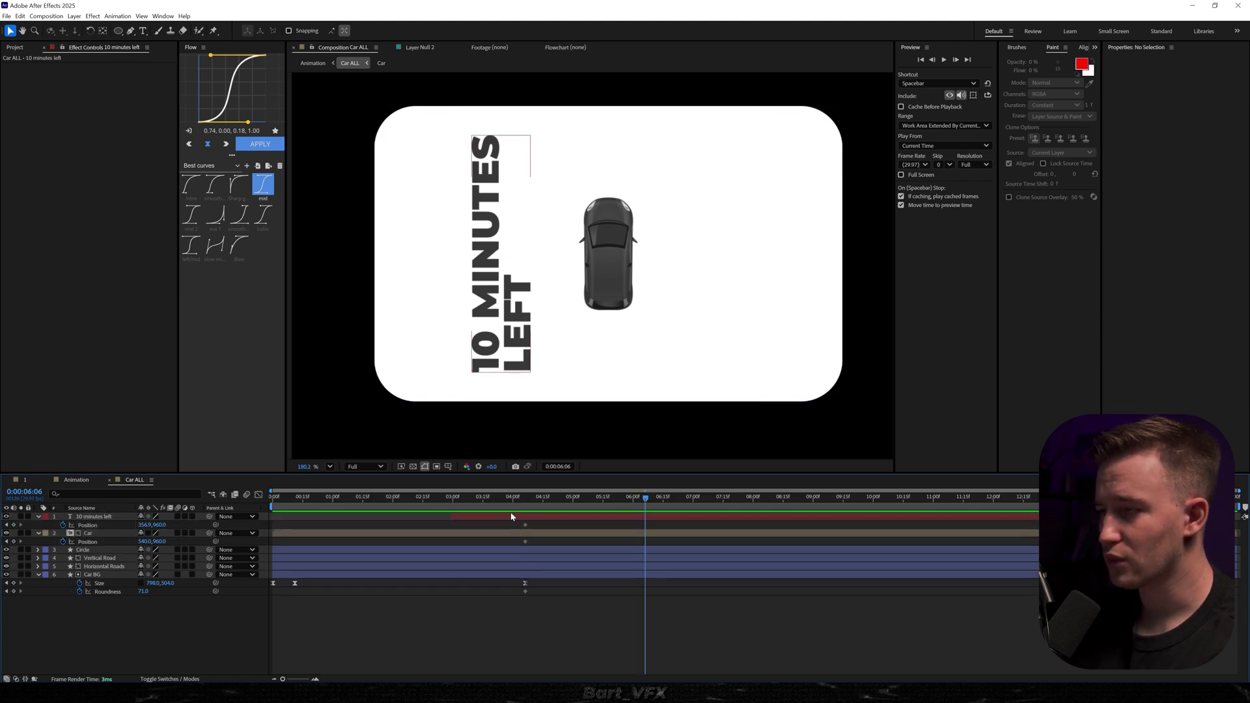
At 6:11, move Car up off the card to about 540, 539 and the 10 minutes left text sideways to about 16.9, 960
click(510, 517)
drag(518, 503, 655, 506)
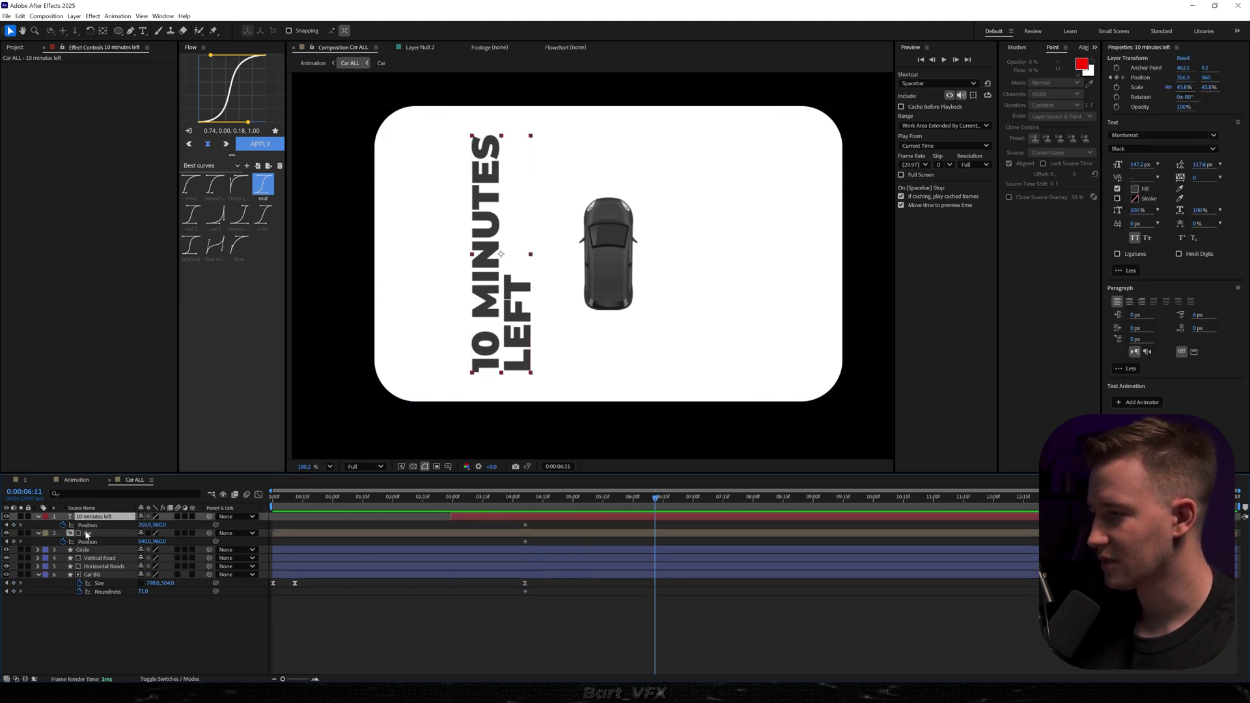
click(133, 533)
drag(159, 542, 112, 531)
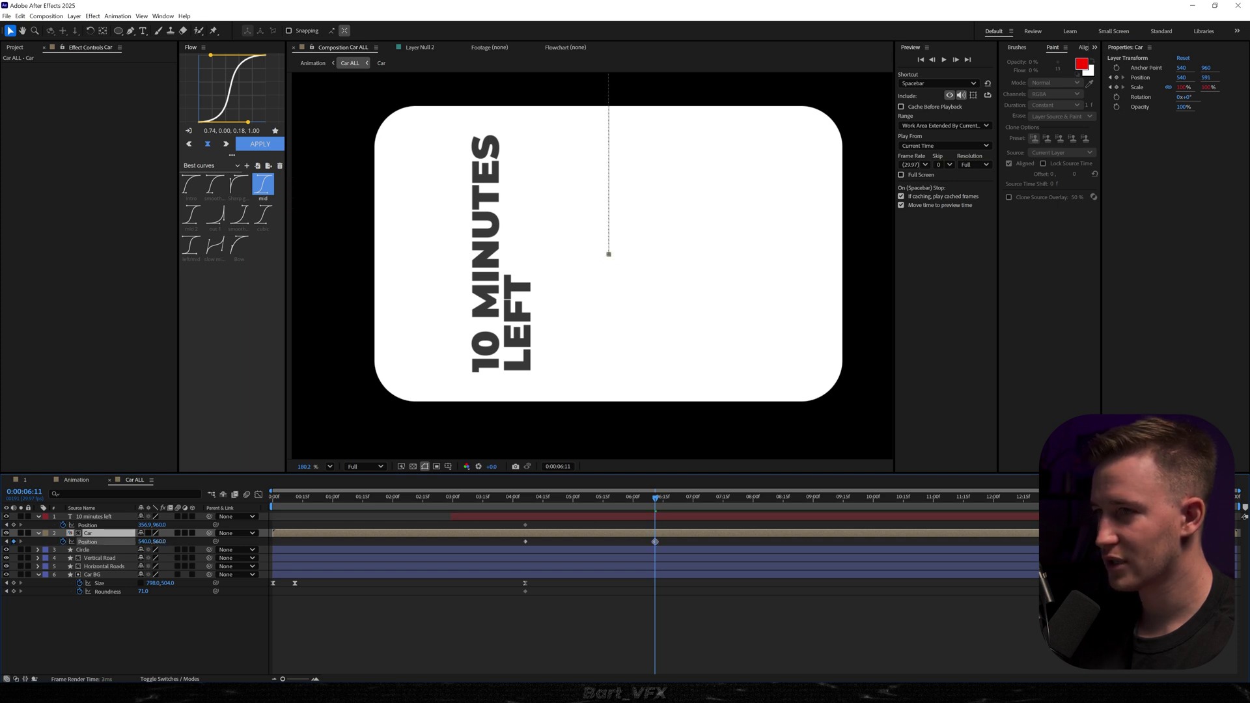
click(106, 517)
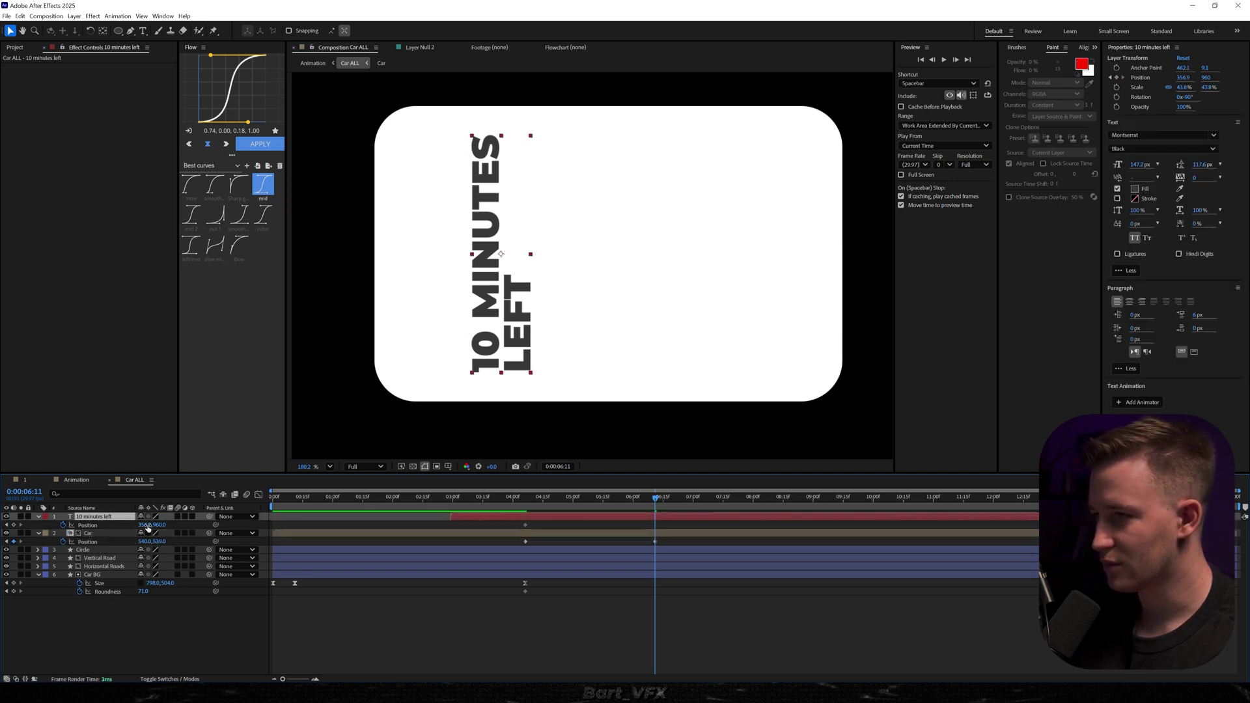
drag(149, 525, 62, 525)
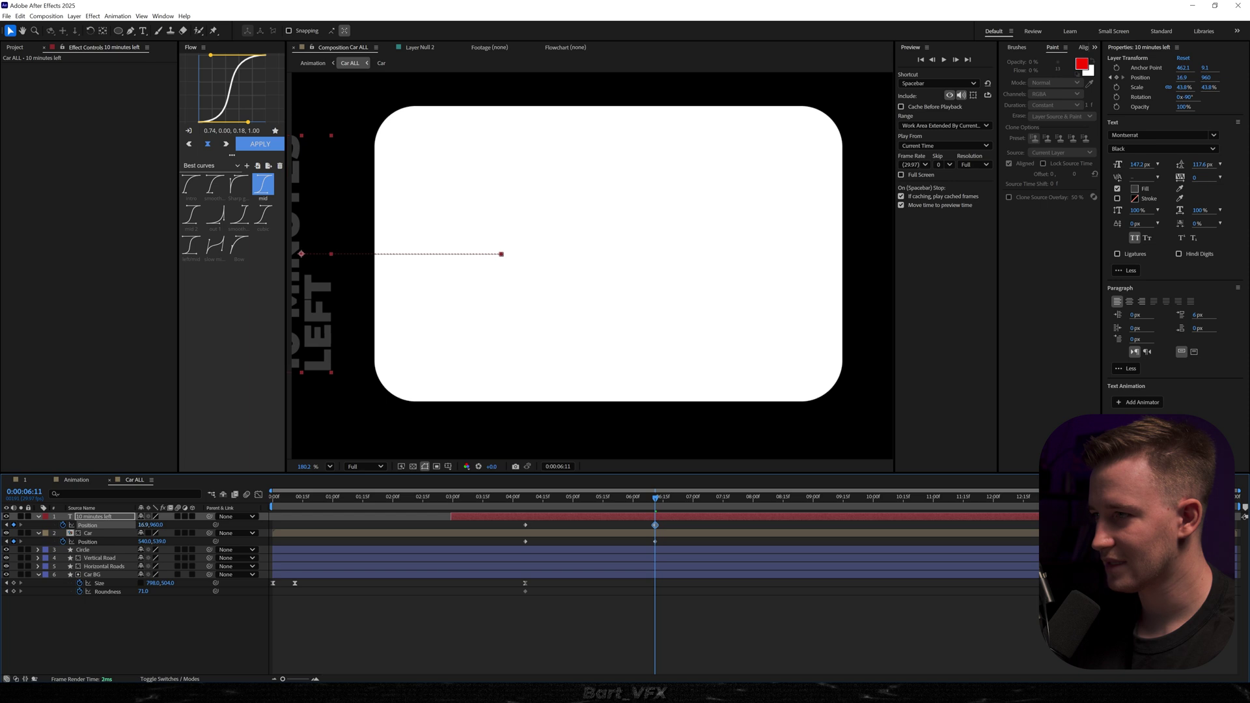
Set Car BG as the track matte for the 10 minutes left and Car layers
key(F4)
click(207, 518)
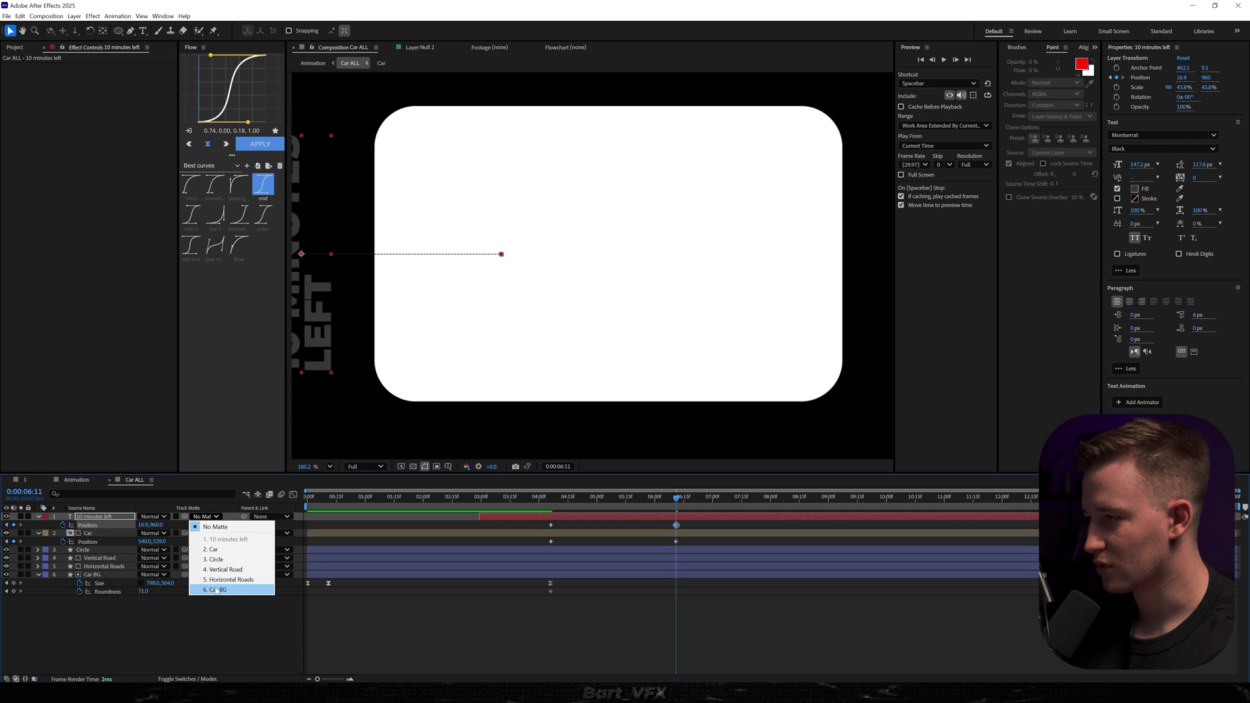
click(216, 591)
click(442, 624)
At 6:11, shrink Car BG to about 432 by 420 with a roundness of 155, and scrub through the transition
click(580, 501)
drag(579, 501, 508, 530)
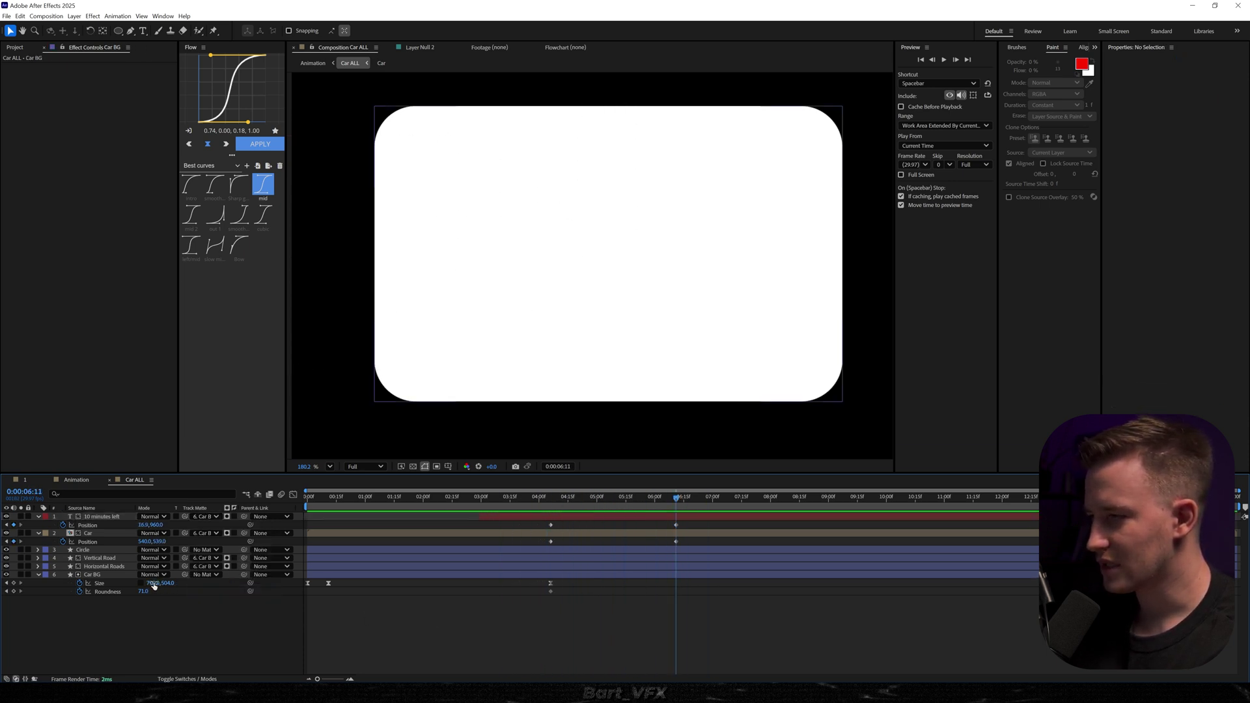
drag(155, 585, 180, 590)
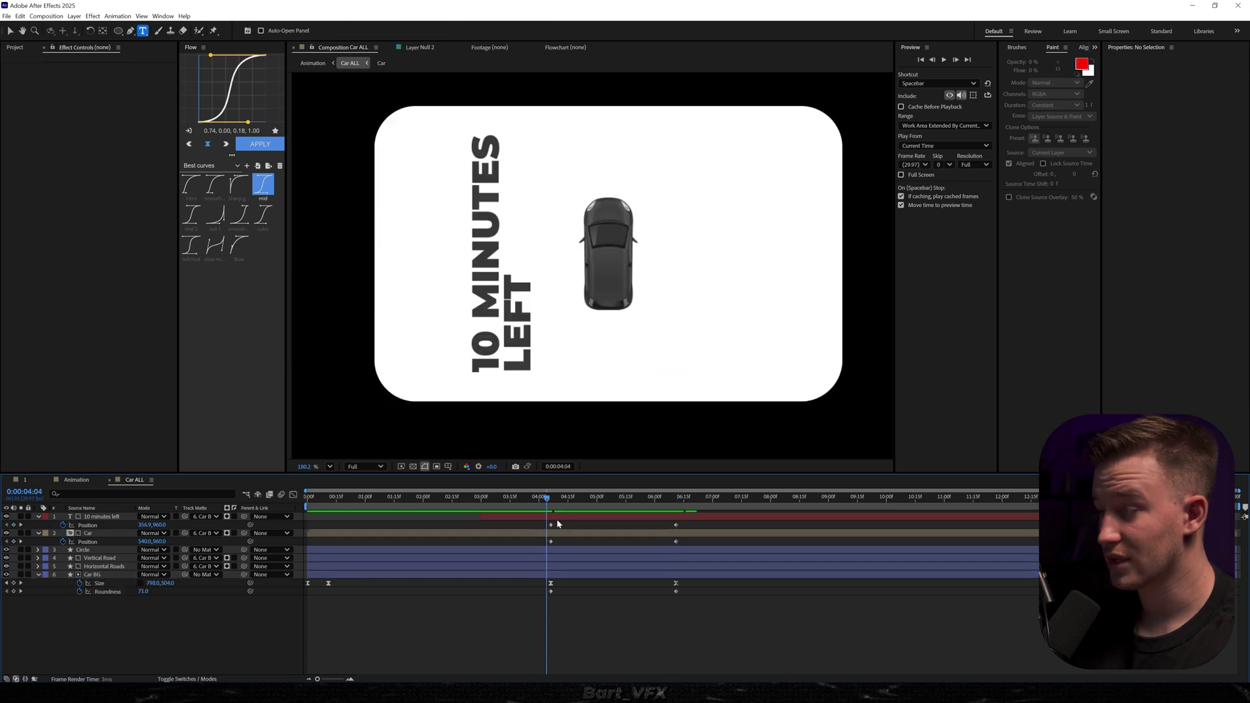
drag(554, 521, 684, 512)
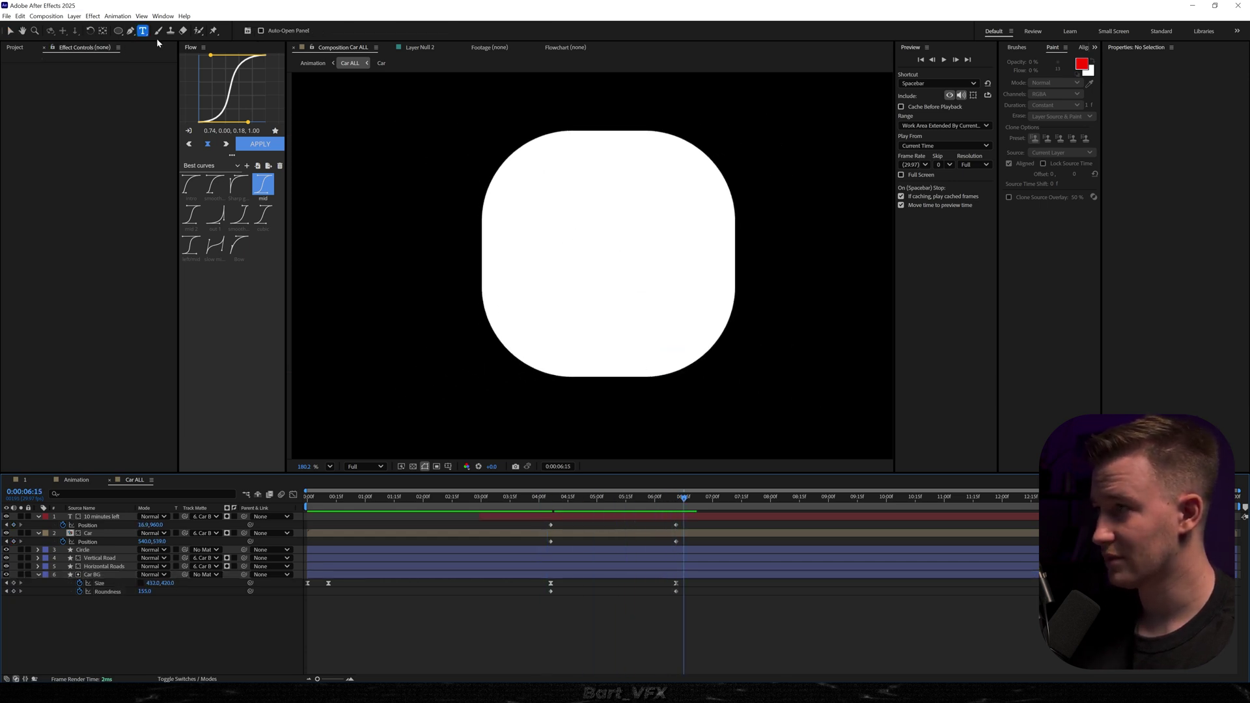
Add a three-line text layer reading "enjoy your ride" over the card in Car ALL
click(559, 216)
text(enjoy )
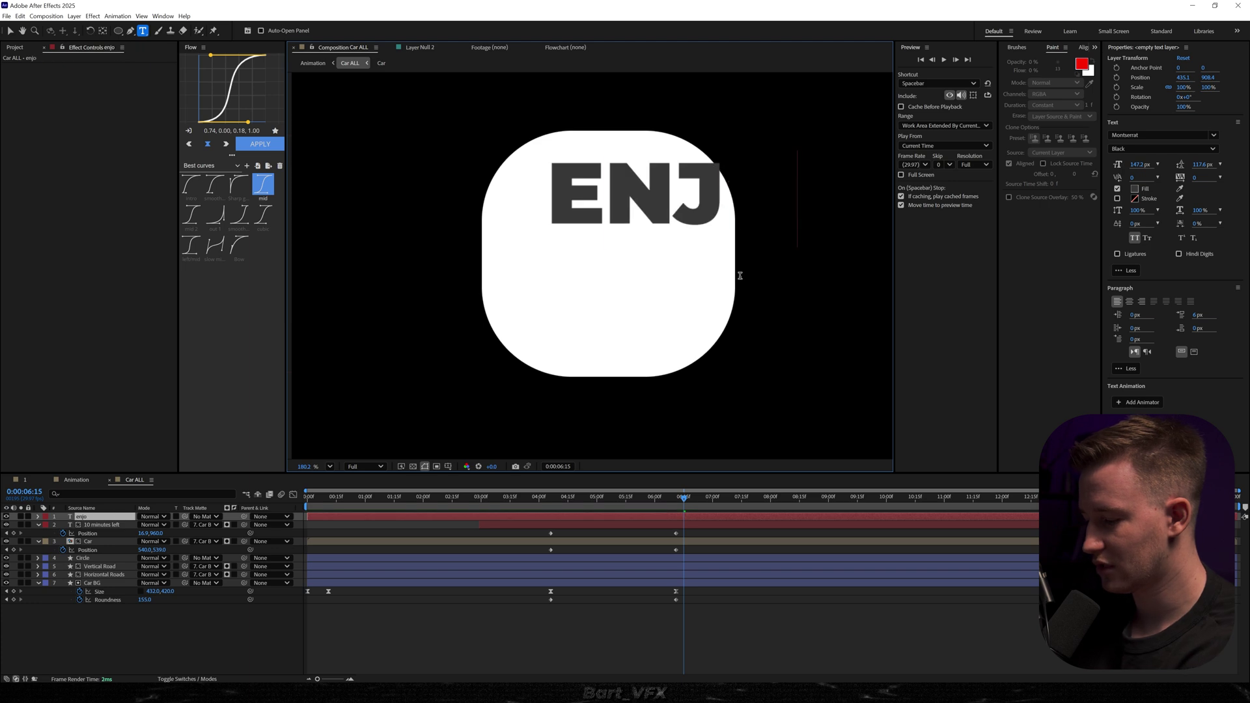
text(your )
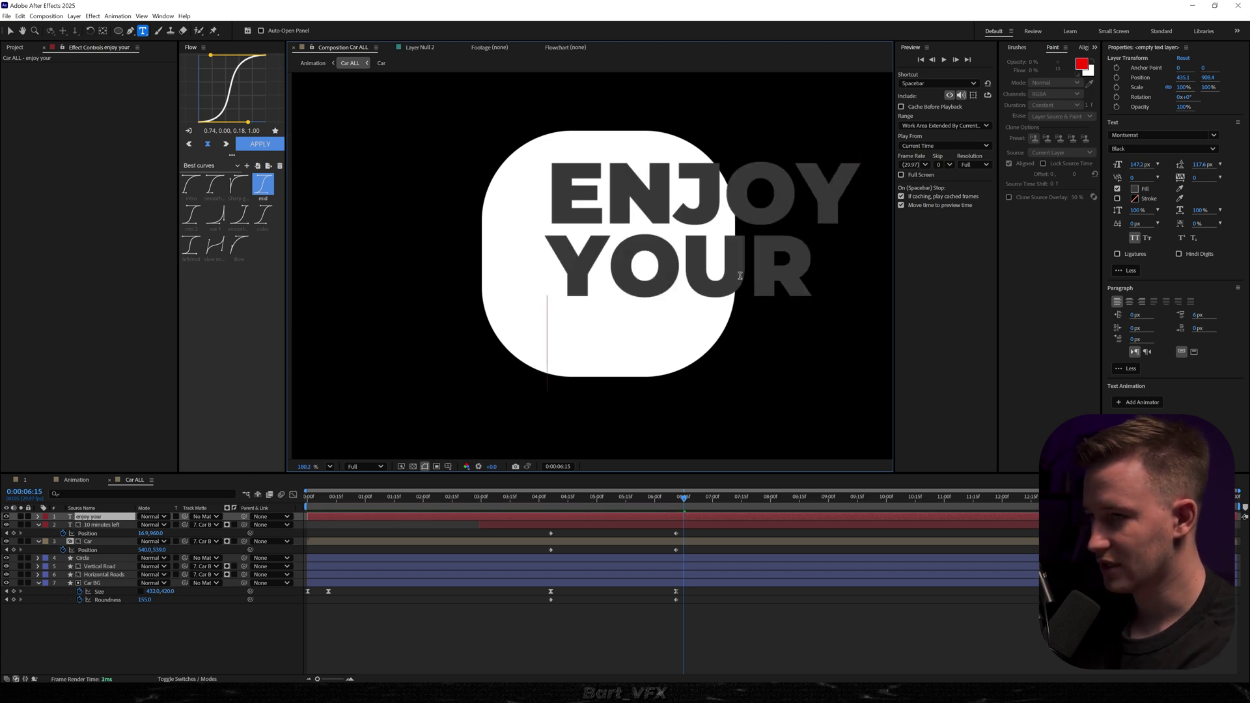
text(ride)
click(584, 512)
click(590, 516)
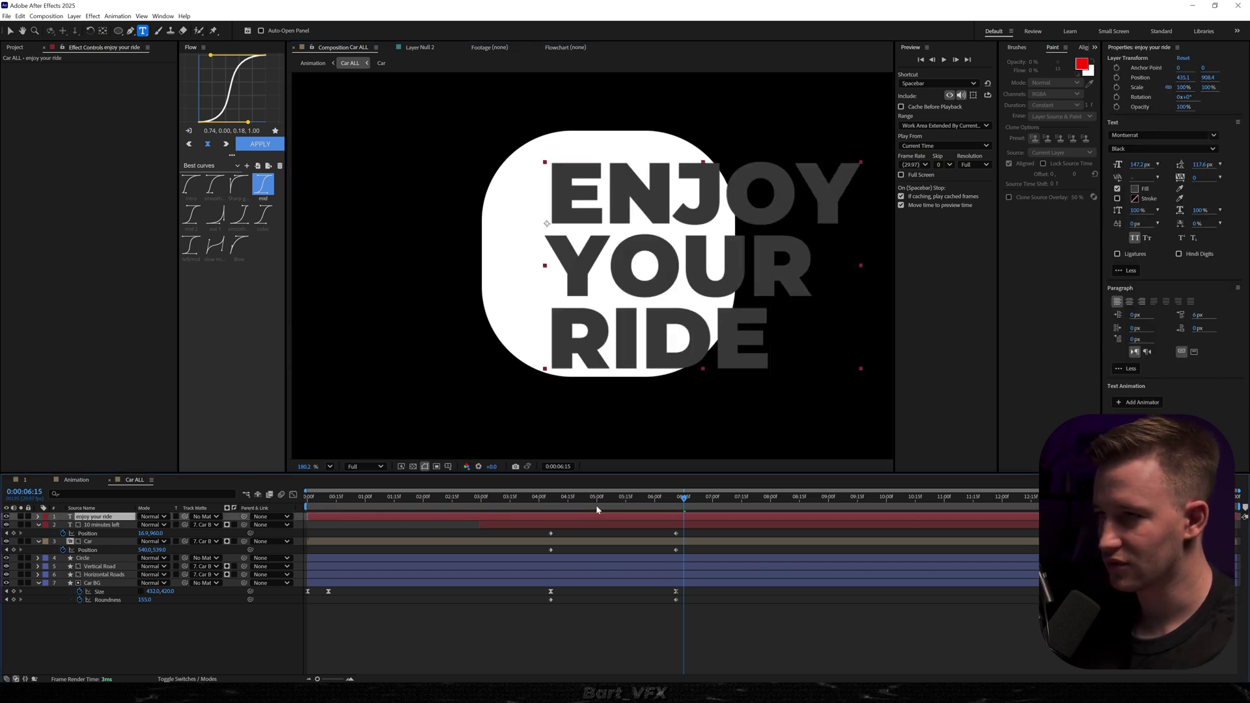
Centre the enjoy your ride layer's anchor point, centre the text in the composition, and scale it to about 50.2%
key(ctrl+alt+Home)
key(ctrl+Home)
key(s)
drag(154, 525, 123, 525)
Keyframe the enjoy your ride position to rise from about 540, 1353 at 4:06 to 540, 960 at 6:11
drag(648, 501, 551, 510)
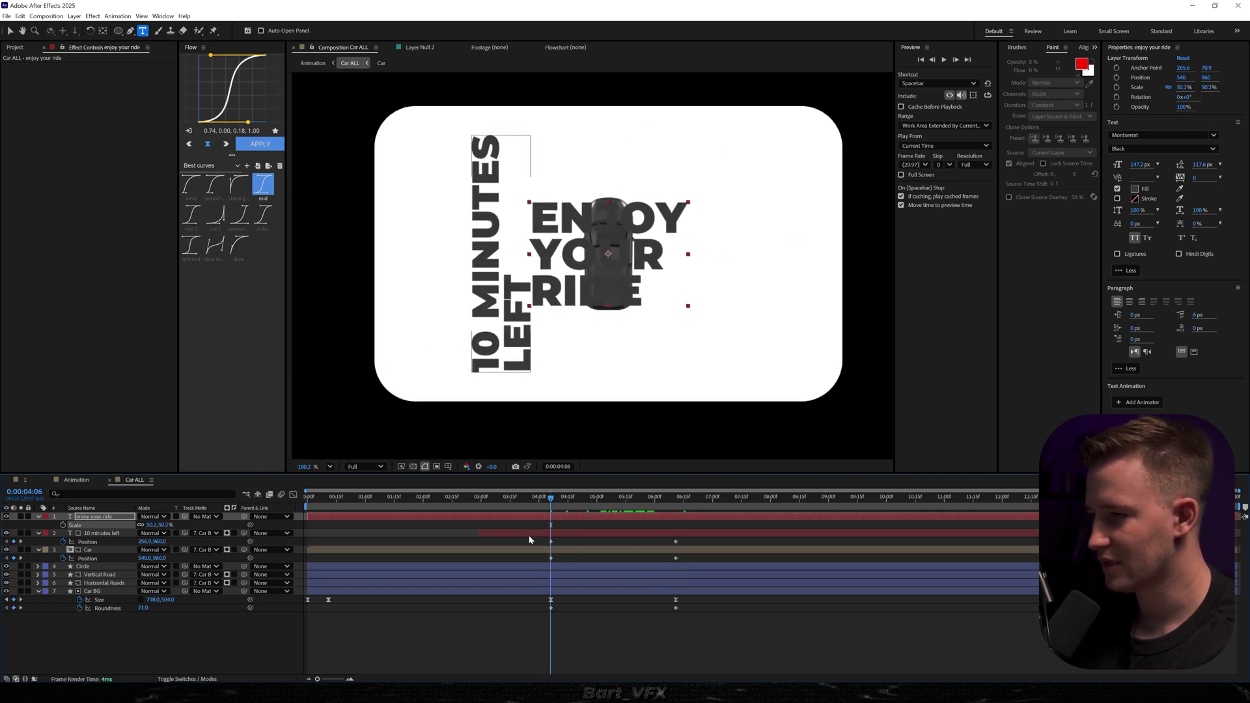
key(alt+shift+p)
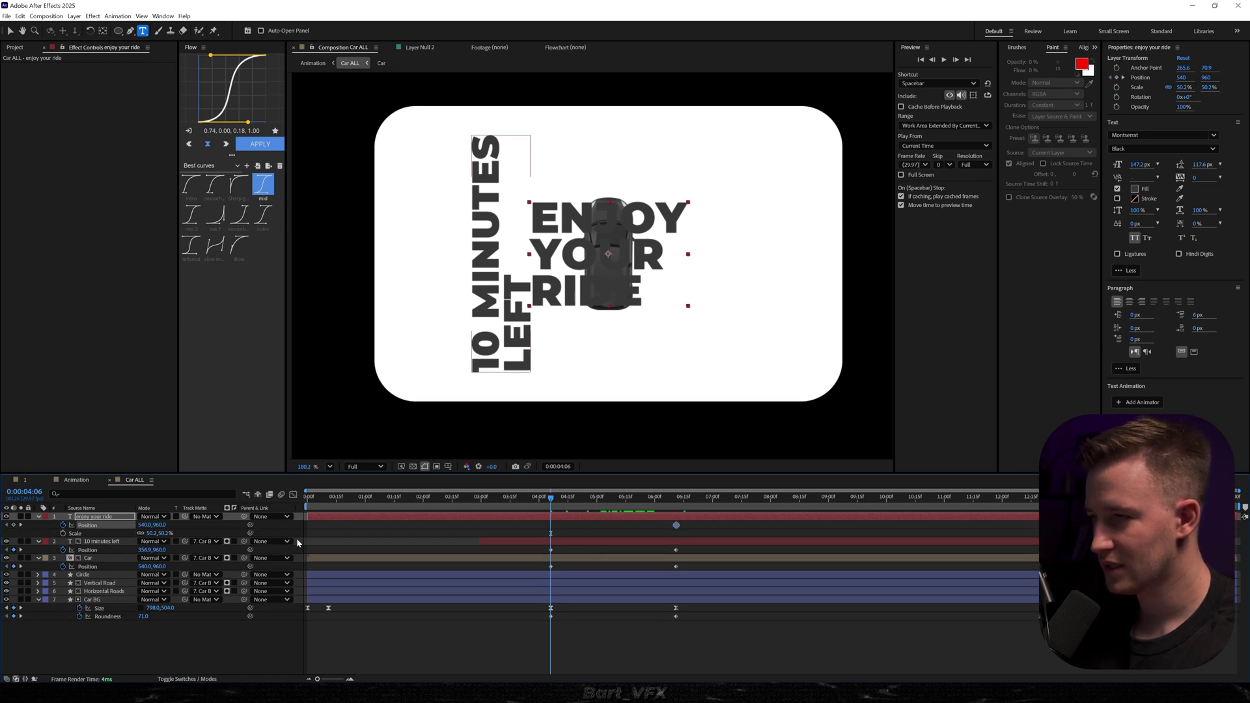
drag(159, 527, 256, 555)
Set Car BG as the track matte for enjoy your ride and preview the transition from about 4:00
click(206, 516)
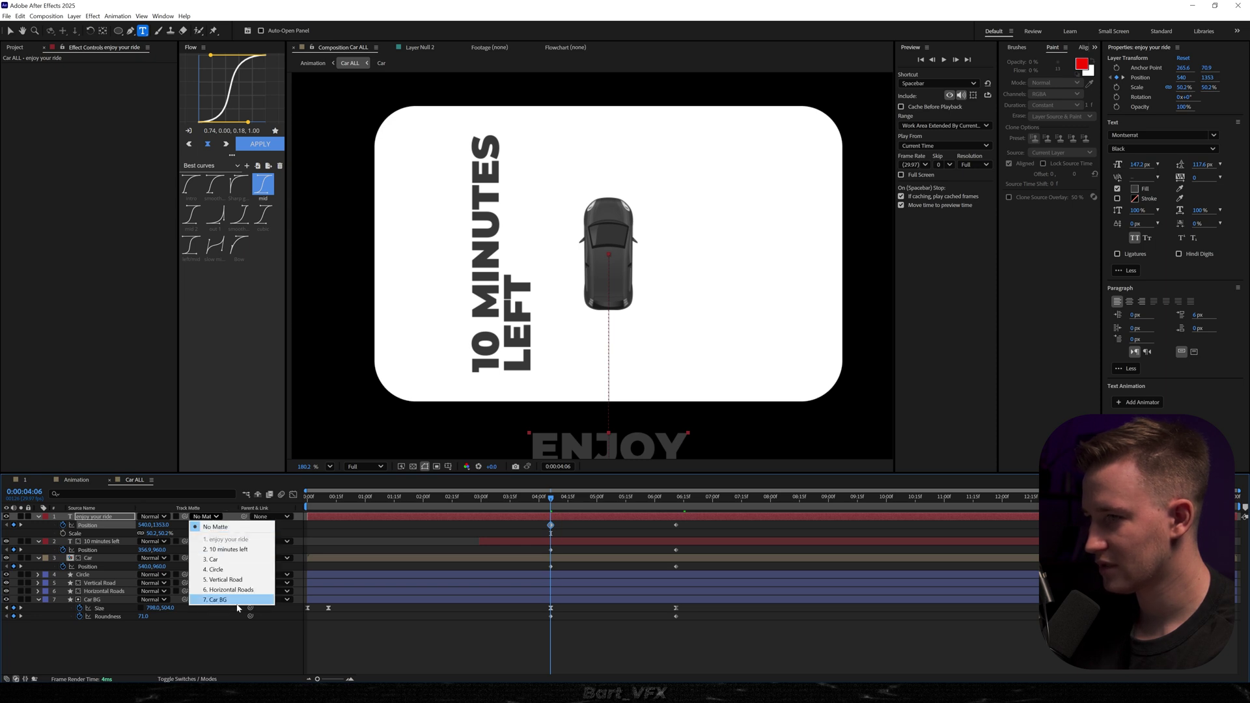
click(237, 603)
drag(558, 497, 546, 519)
key(space)
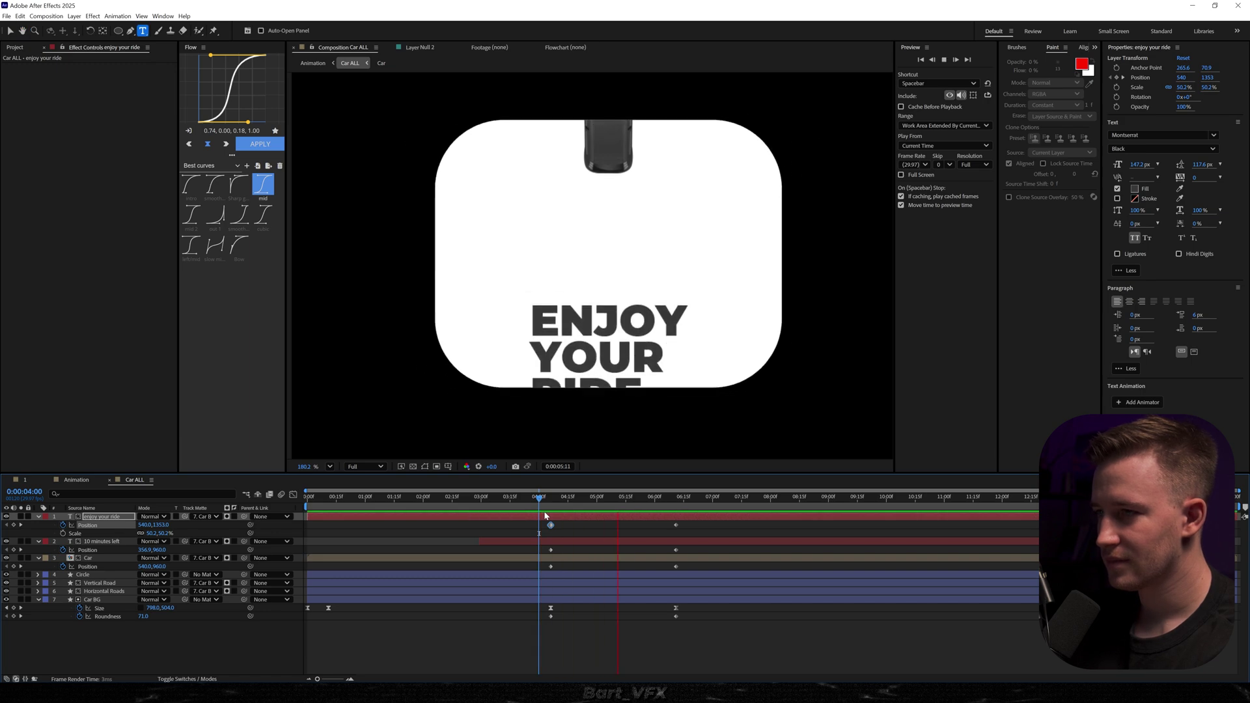
key(space)
Ease the position, size and roundness keyframes at 4:06 and 6:11 in Car ALL with the mid curve
drag(694, 529, 544, 626)
key(F9)
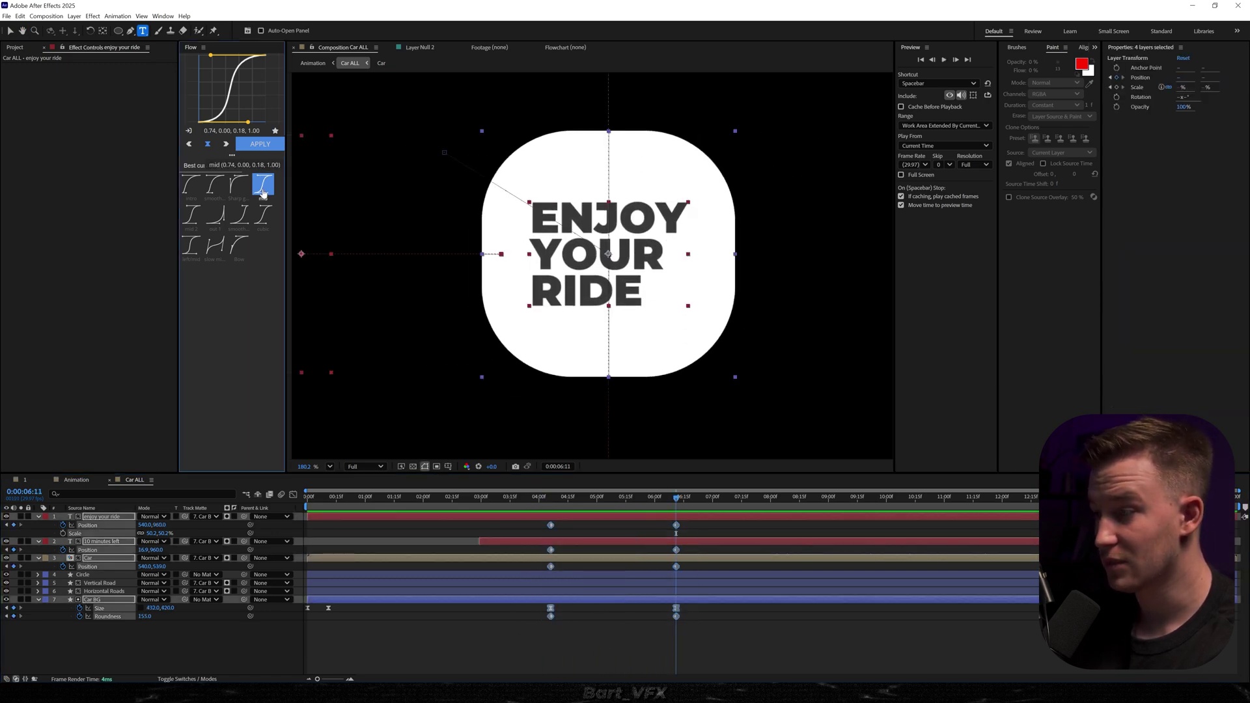
click(562, 641)
Find the last camera keyframe time in Animation, 5:22, and move the ending transition keyframes in Car ALL to match it
key(Tab)
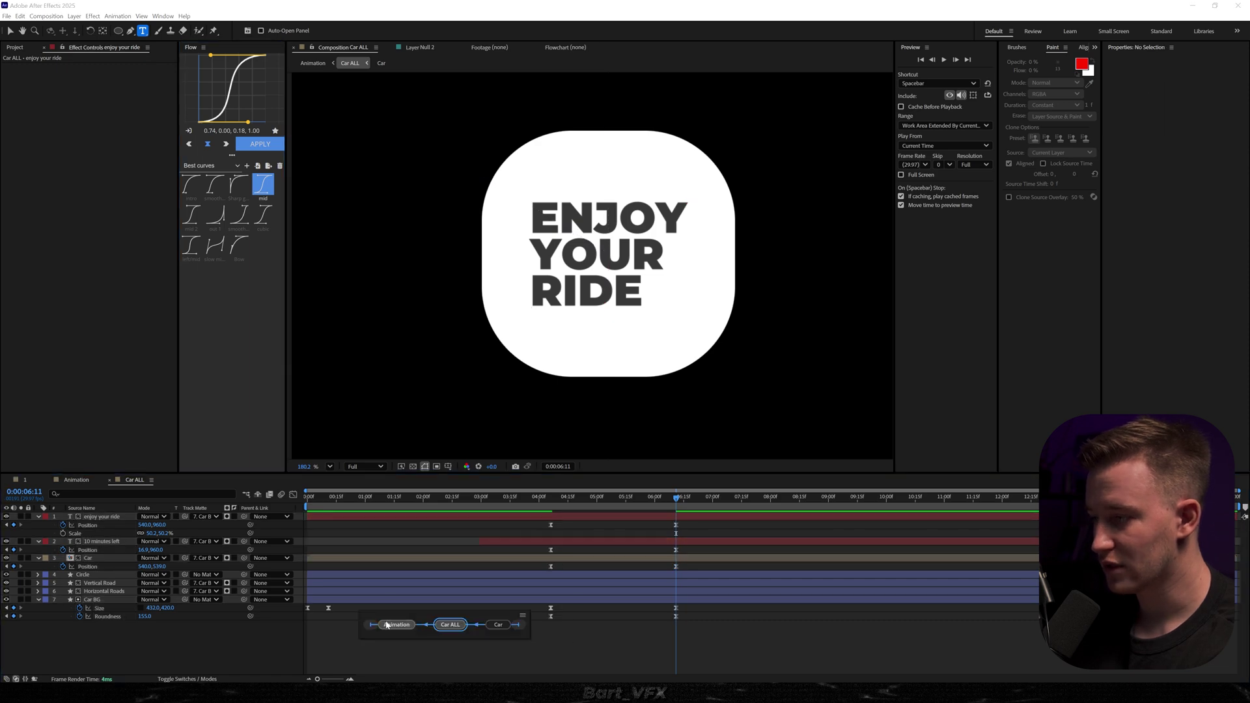
click(394, 625)
drag(993, 498, 966, 503)
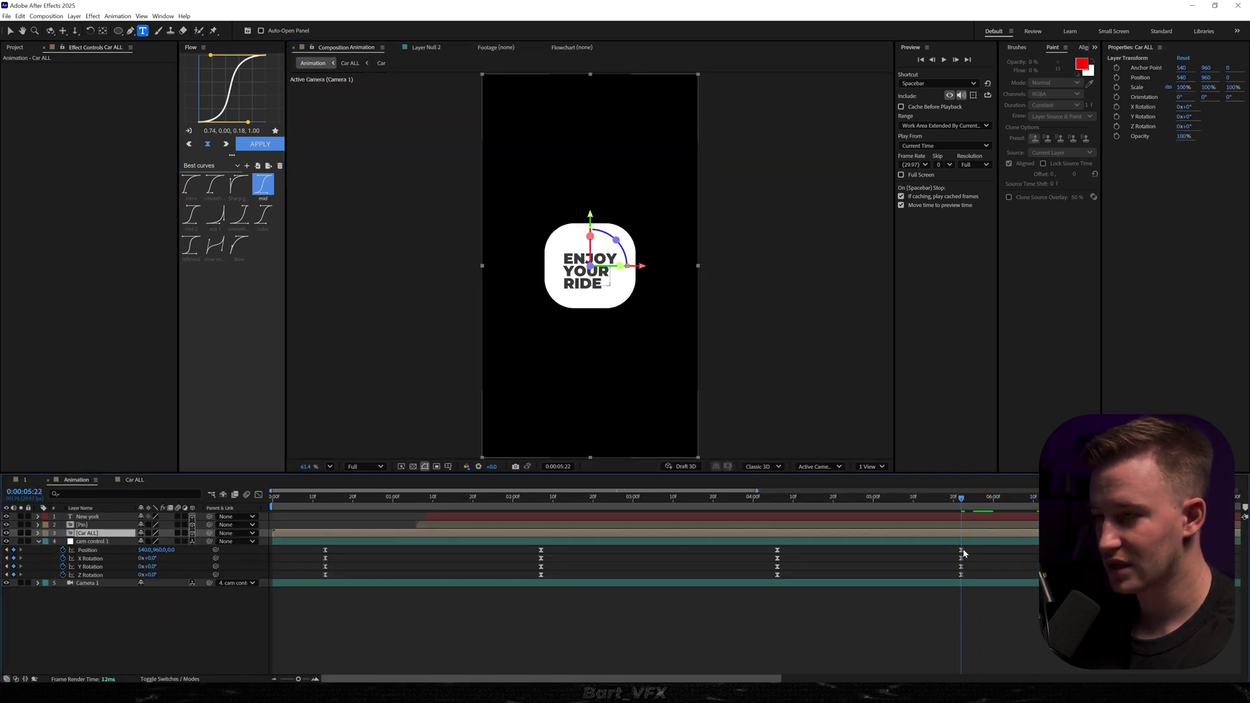
double_click(105, 534)
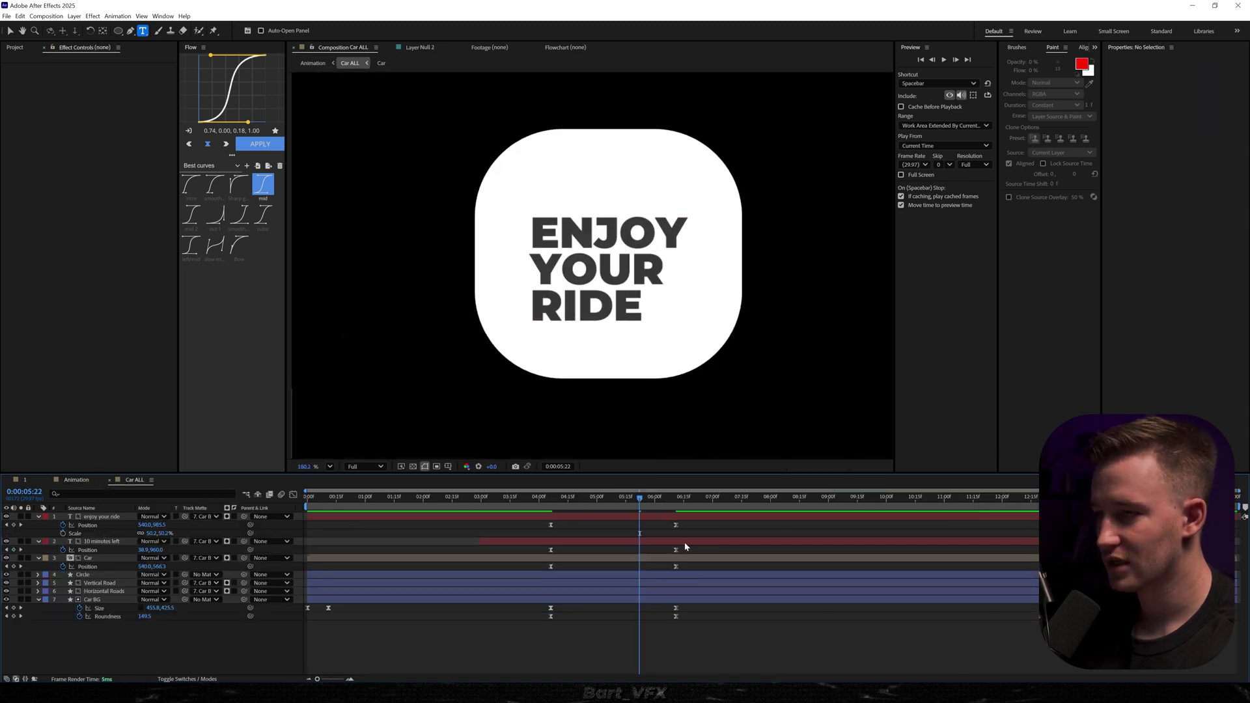
drag(682, 532, 651, 616)
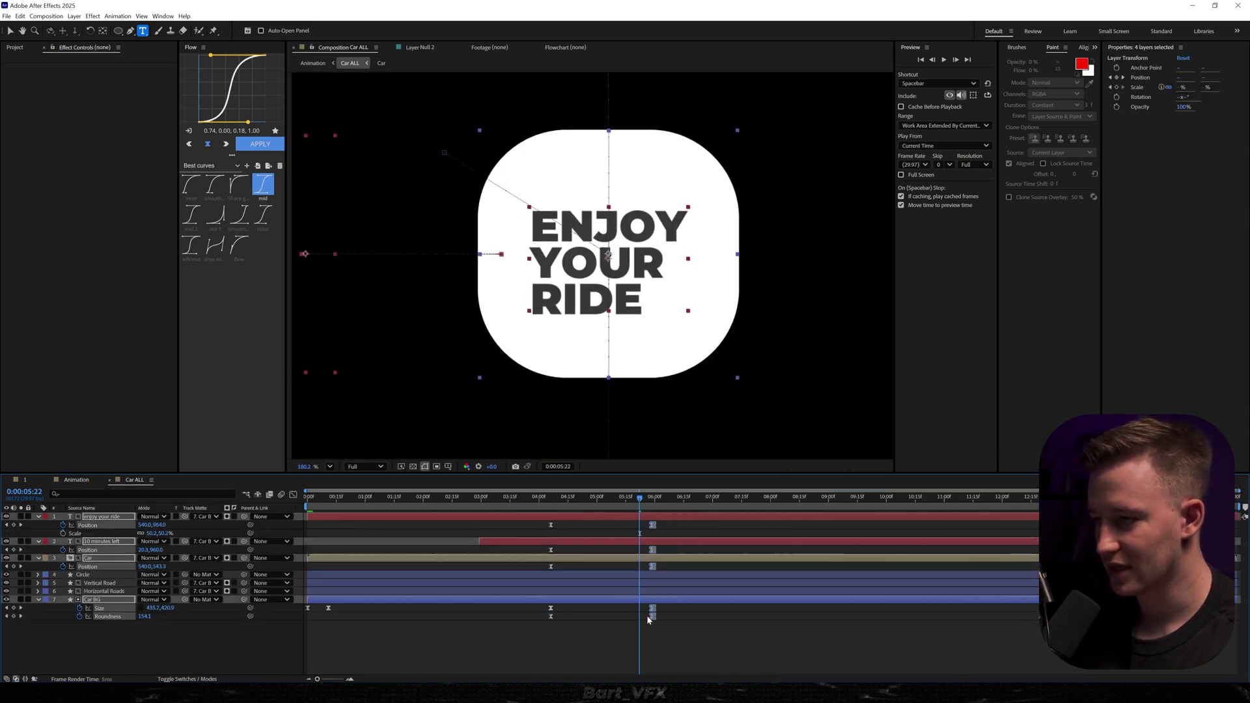
drag(651, 615, 639, 615)
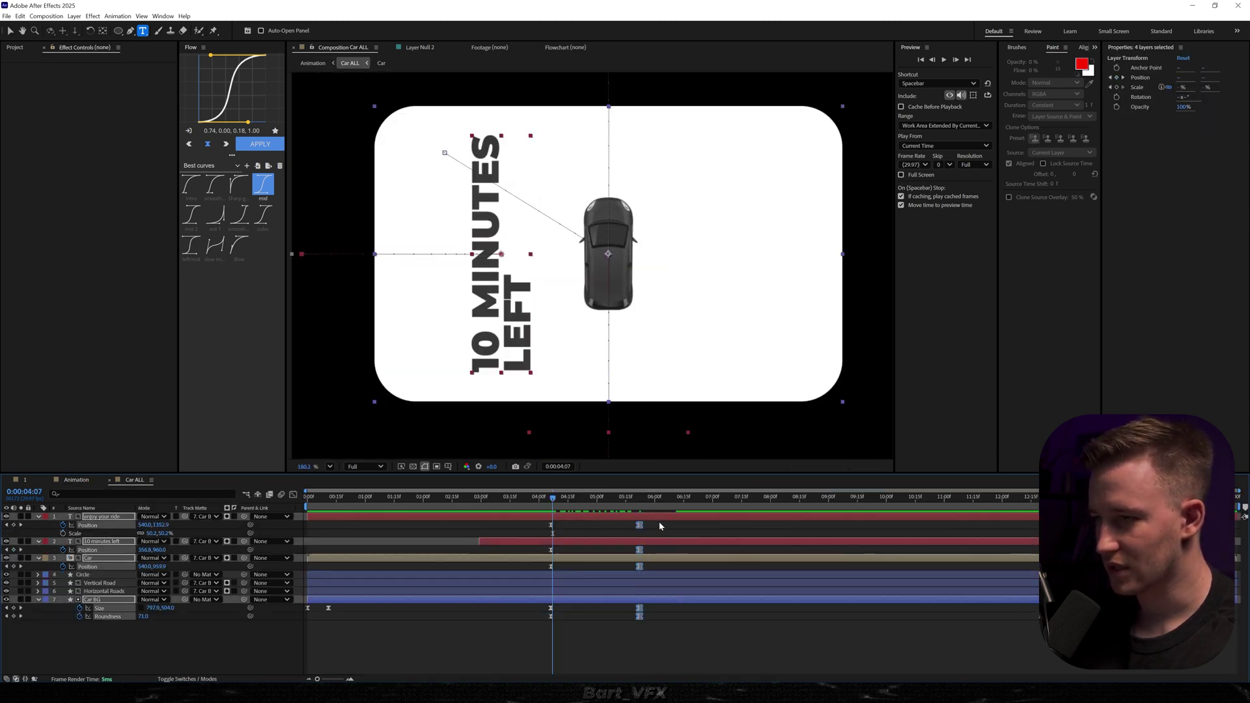
Reapply the mid easing curve to all the retimed transition keyframes in Car ALL and return to the Animation composition
drag(659, 526, 502, 620)
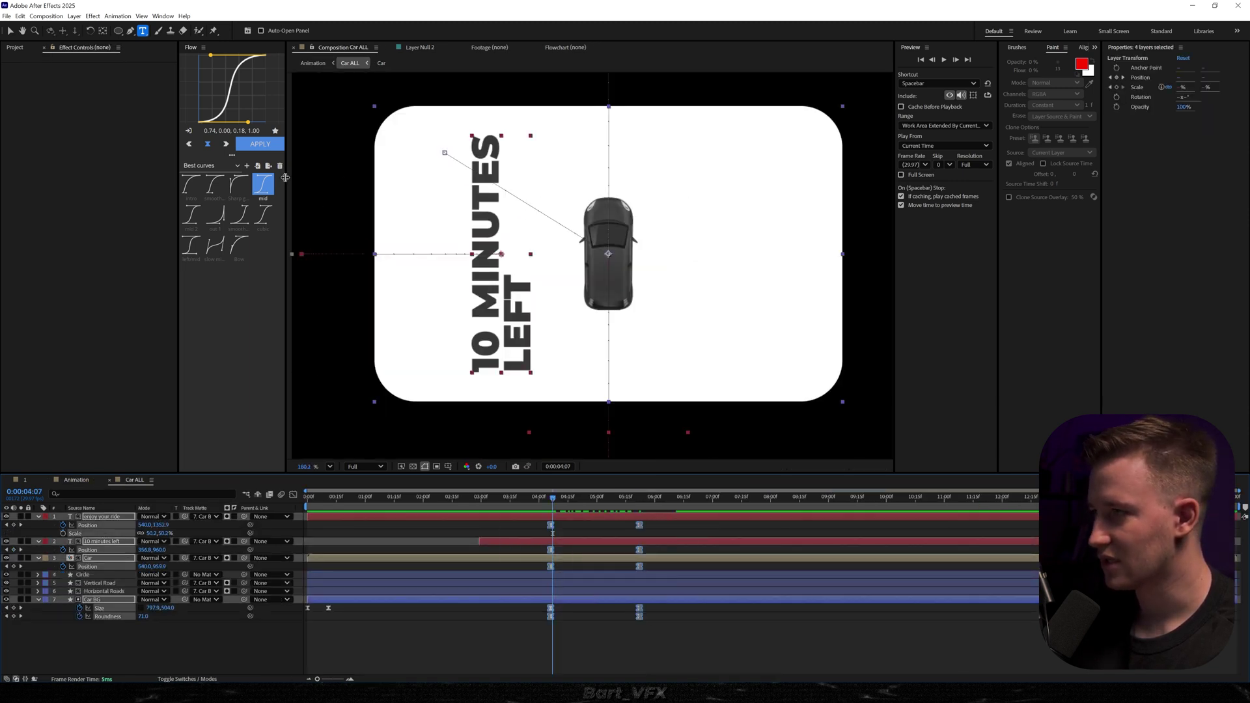
click(260, 144)
key(shift+Escape)
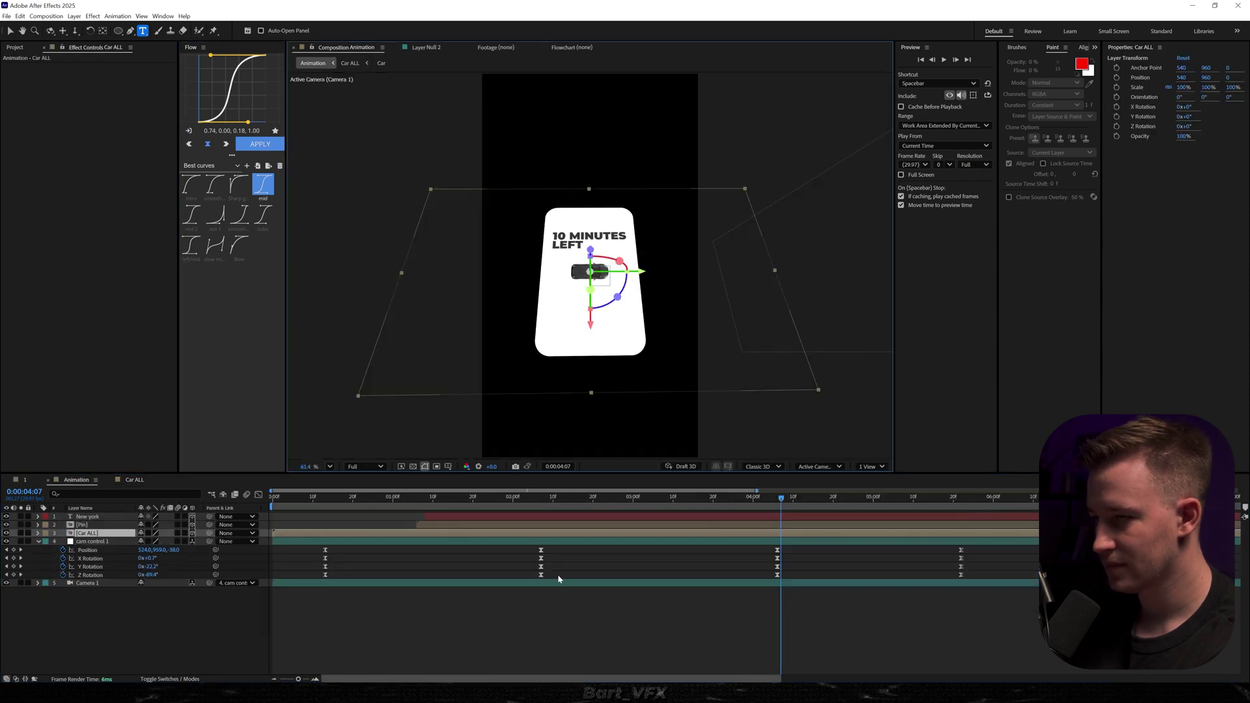
Preview the Animation composition's ending transition and scrub through the opening second
click(766, 498)
key(space)
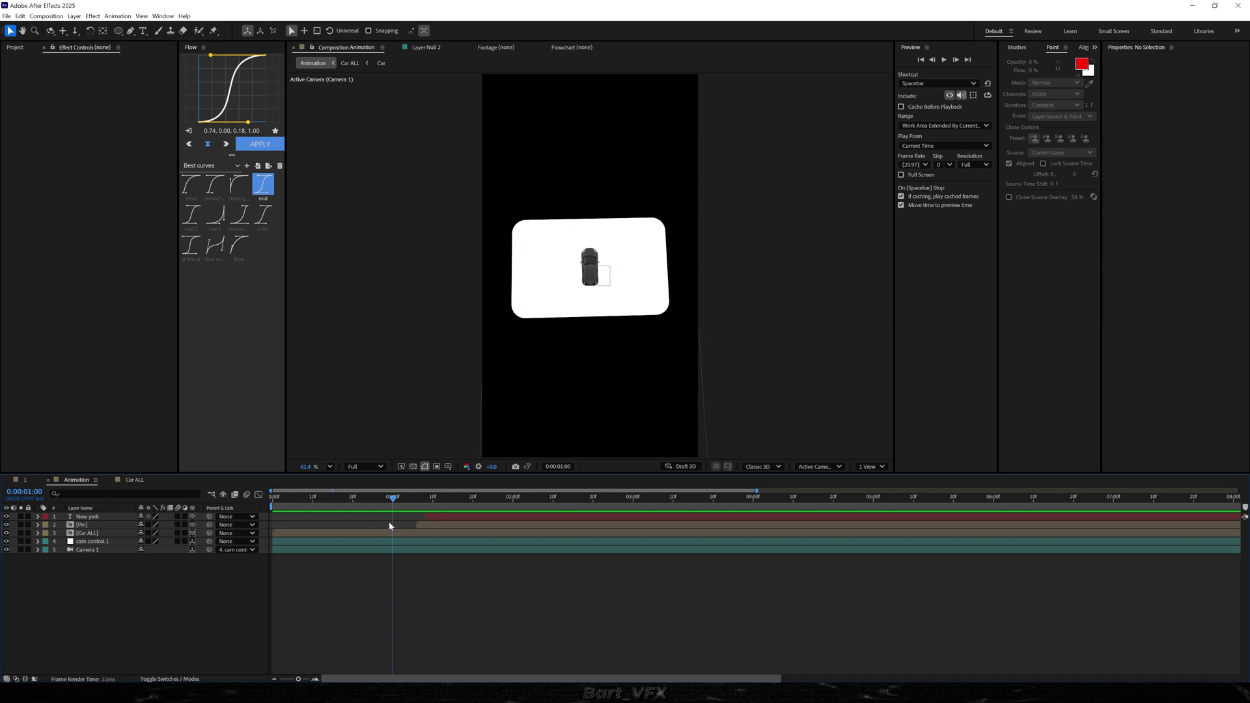
drag(400, 522, 334, 530)
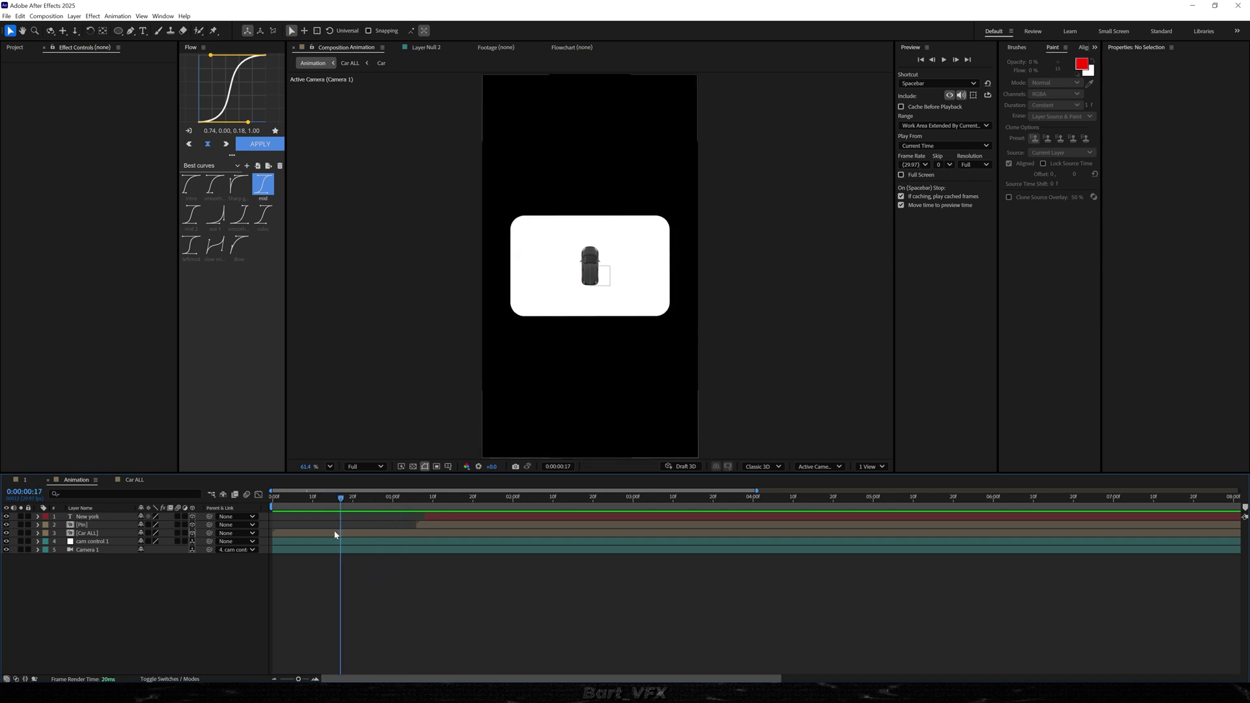
Create a full-frame solid named Dark BG in color 101010 and place it beneath all other layers in Animation
right_click(94, 585)
mouse_move(150, 471)
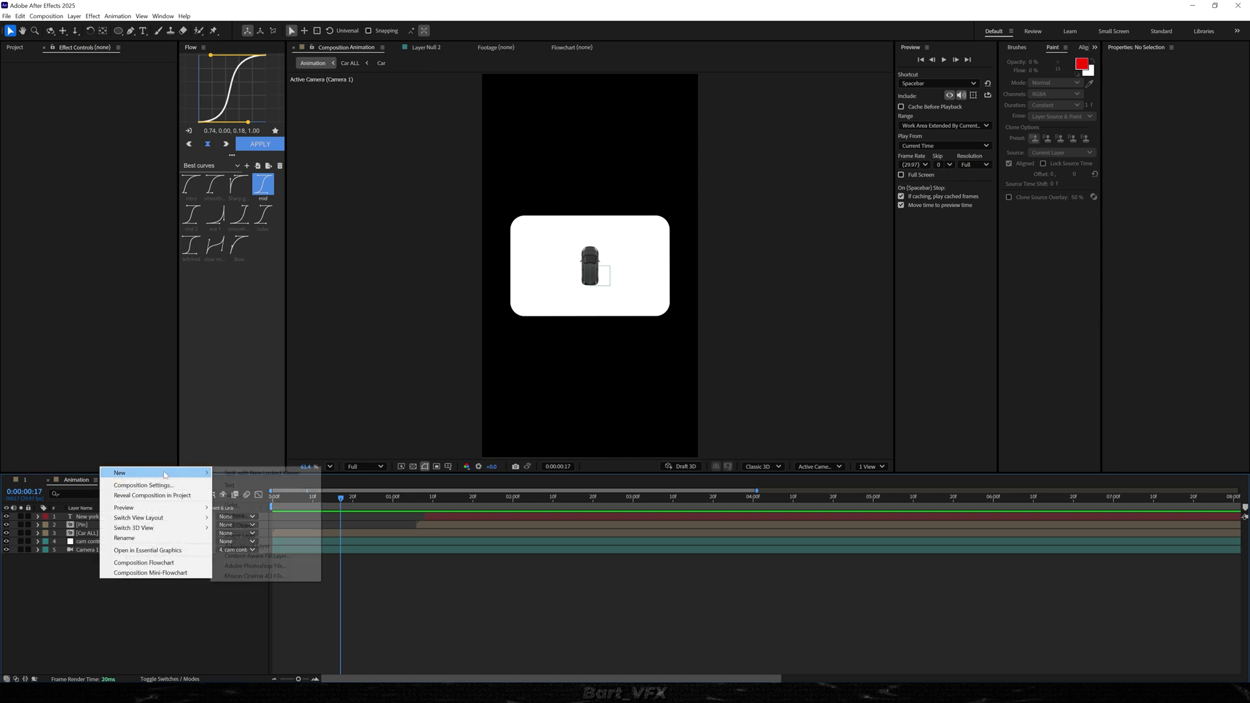
click(269, 496)
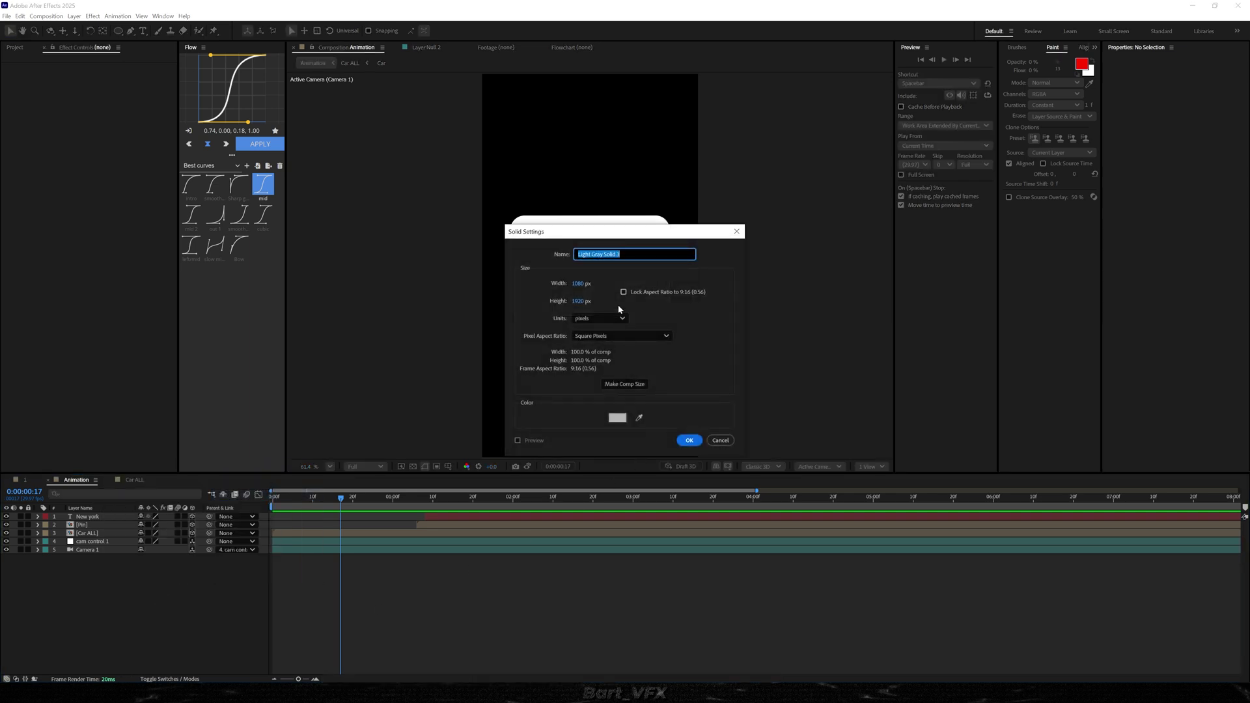
text(Dark BG)
click(617, 418)
text(101010)
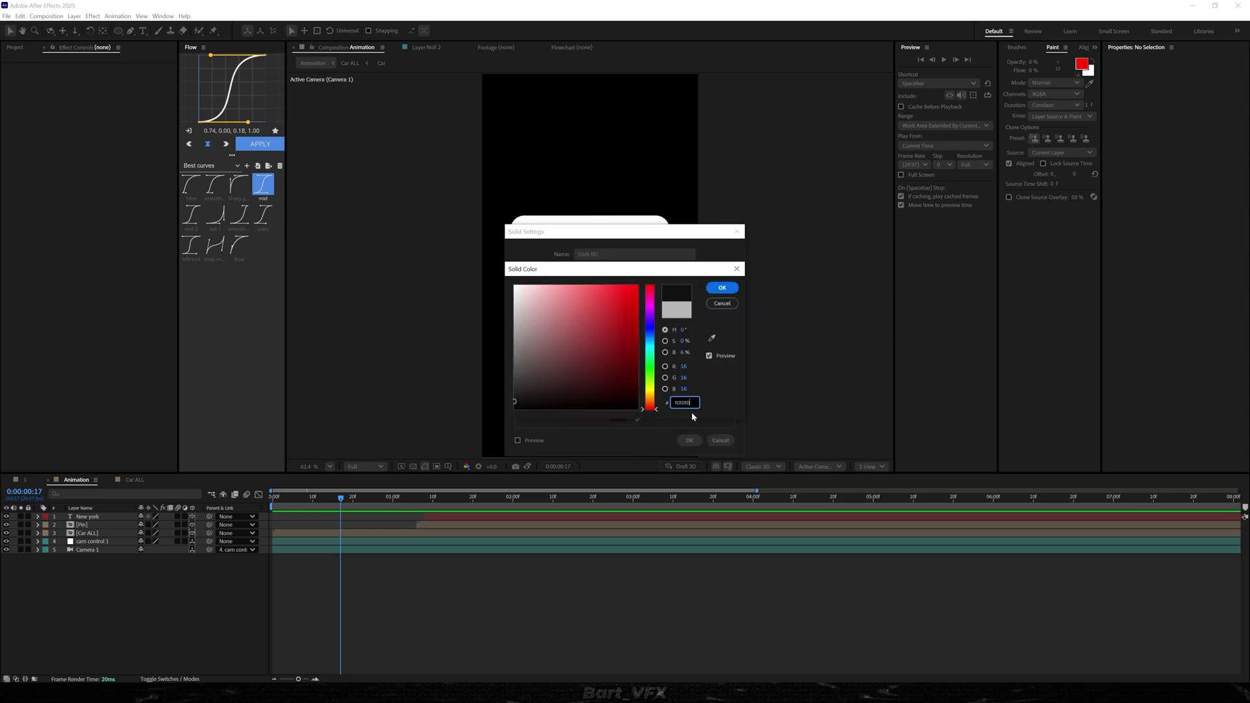
click(722, 287)
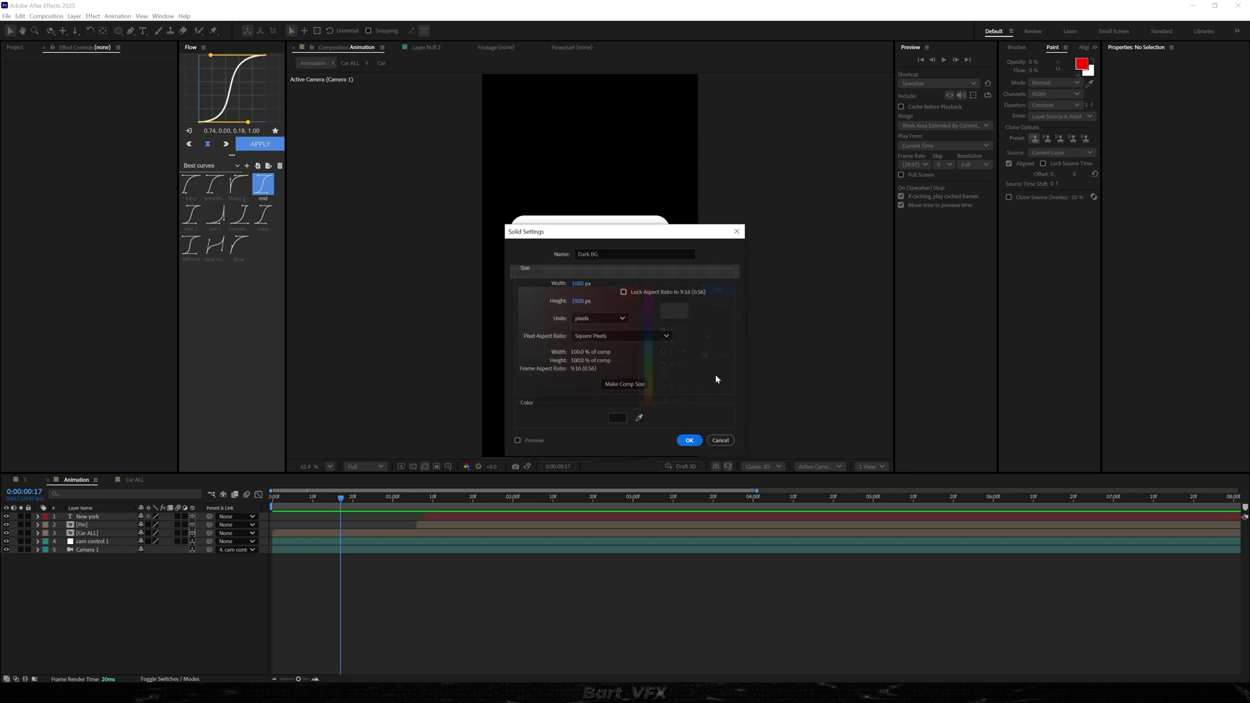
click(689, 443)
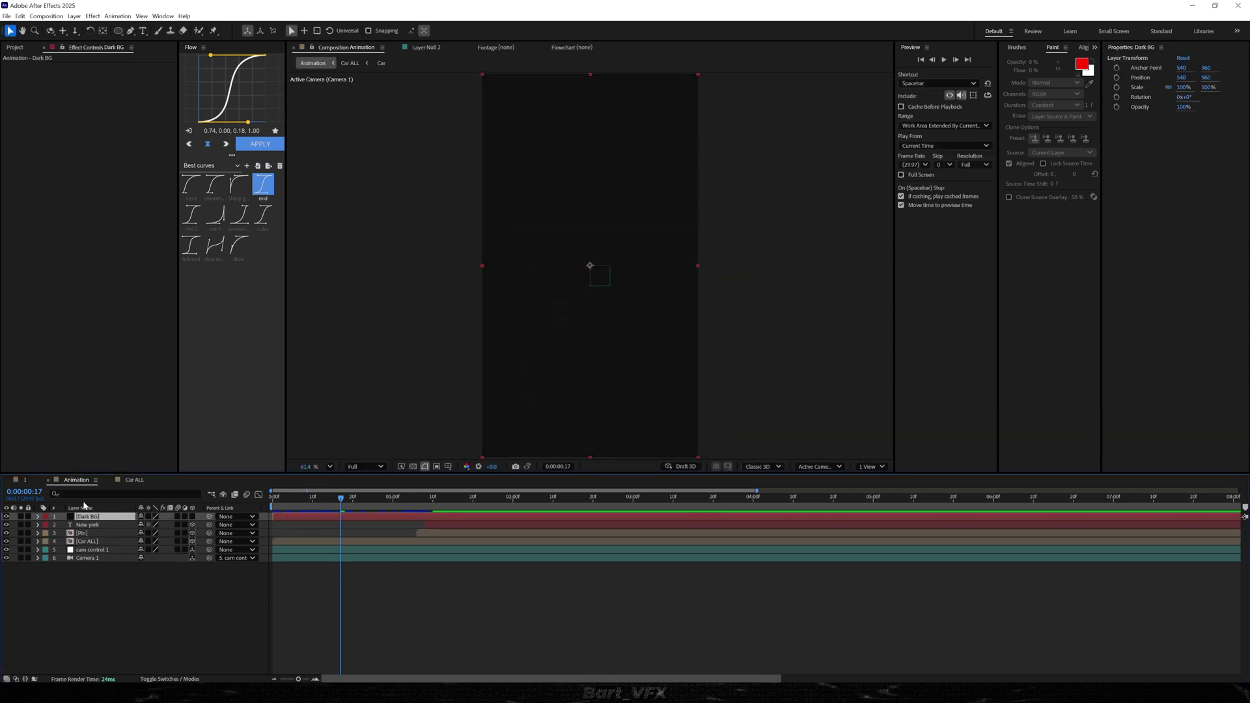
drag(117, 553, 135, 585)
key(F2)
Set Car BG as the track matte of the Circle layer in Car ALL and check the result in Animation
mouse_move(422, 502)
mouse_down()
mouse_move(463, 500)
mouse_move(445, 502)
mouse_up()
scroll(574, 321, up, 2)
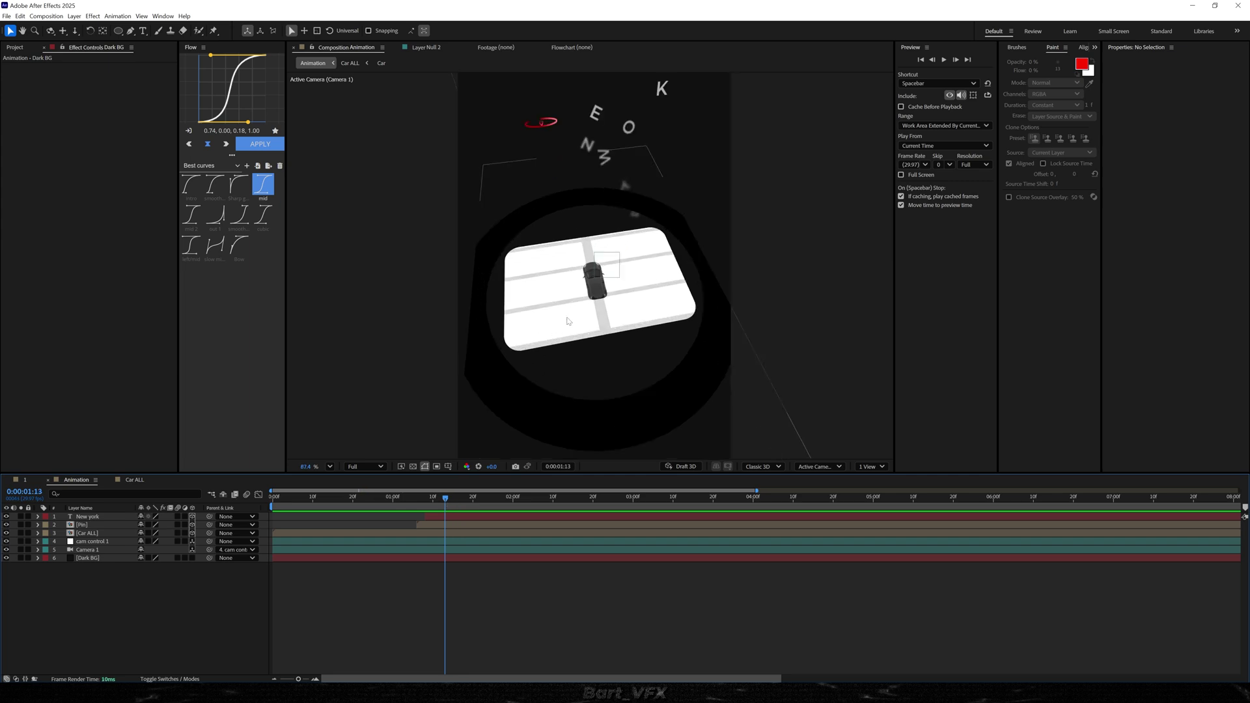
scroll(575, 319, up, 4)
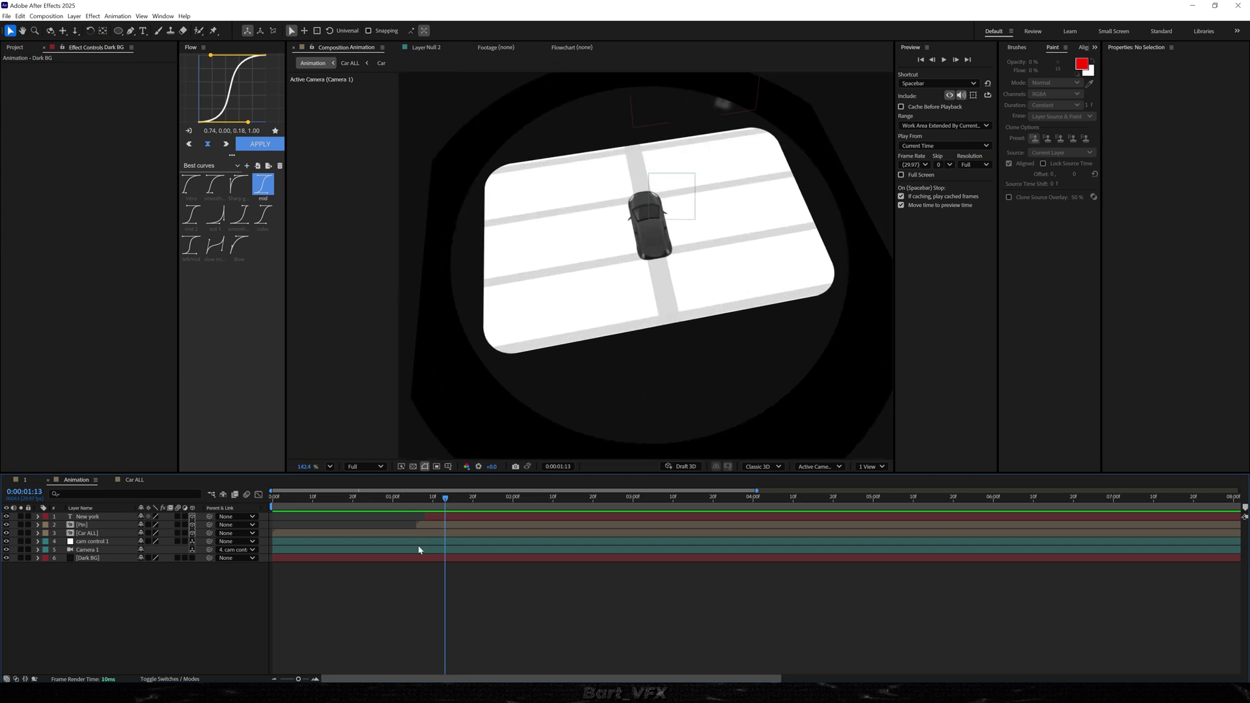
double_click(83, 534)
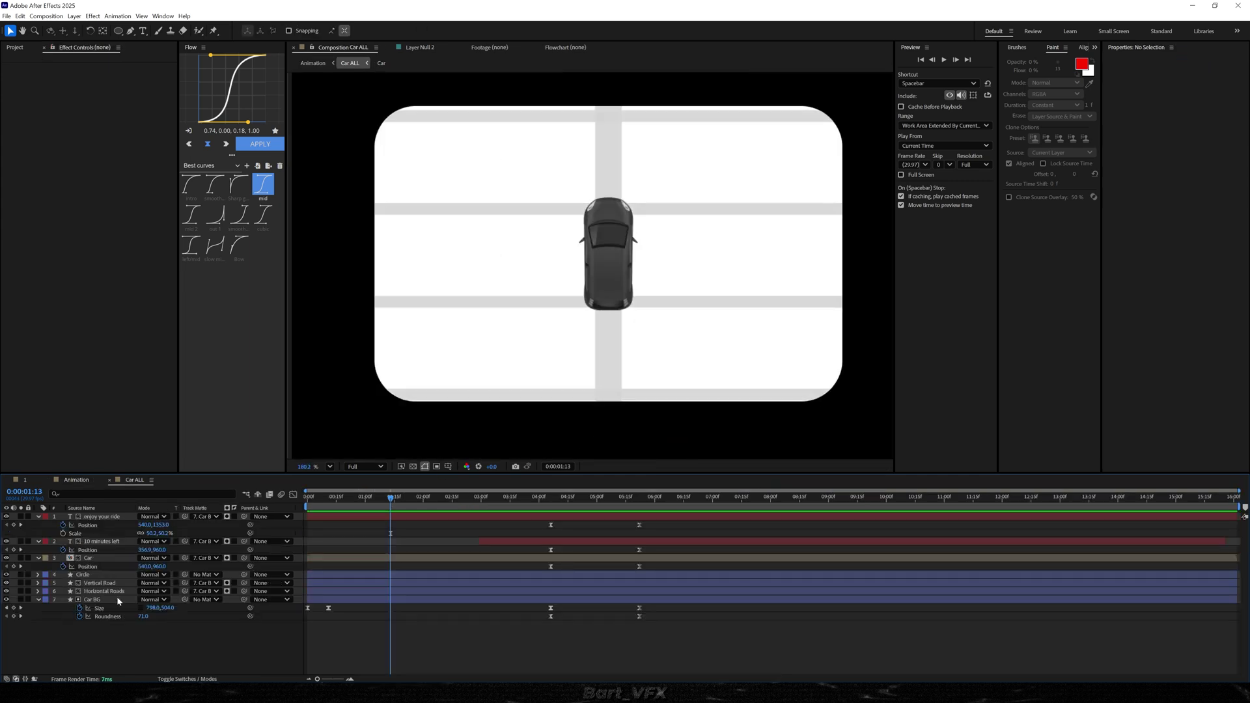
click(83, 574)
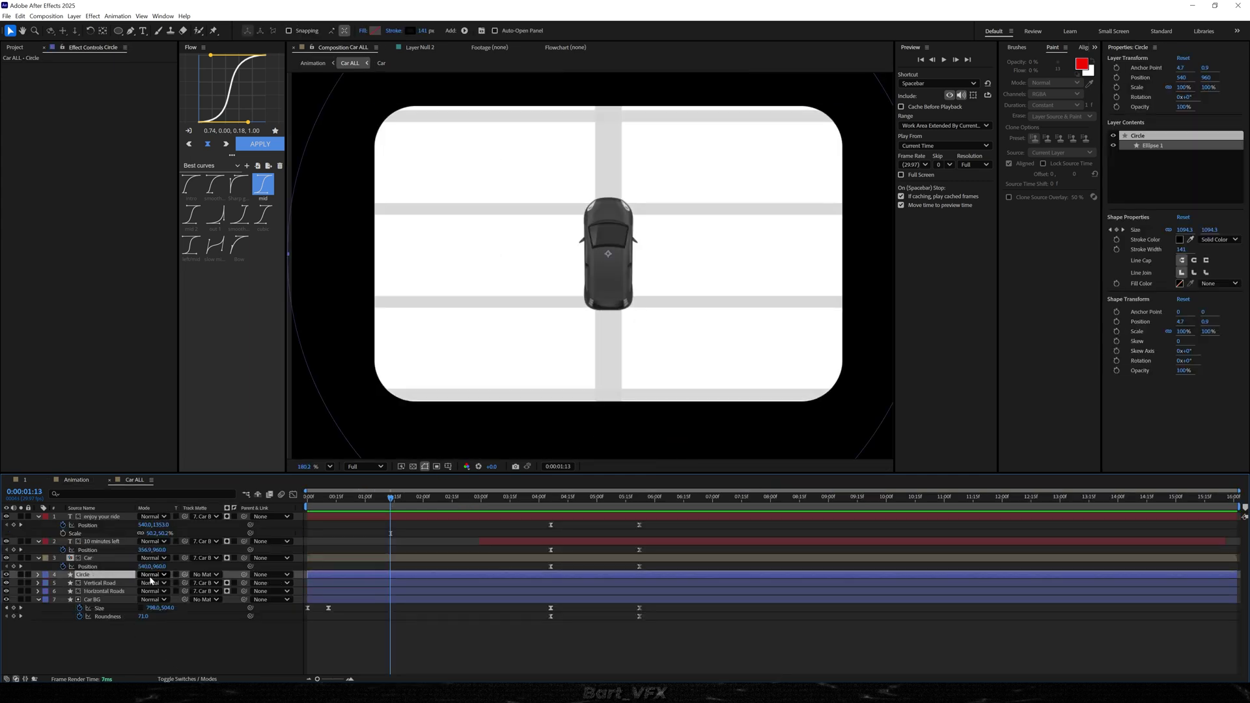
click(210, 577)
click(217, 659)
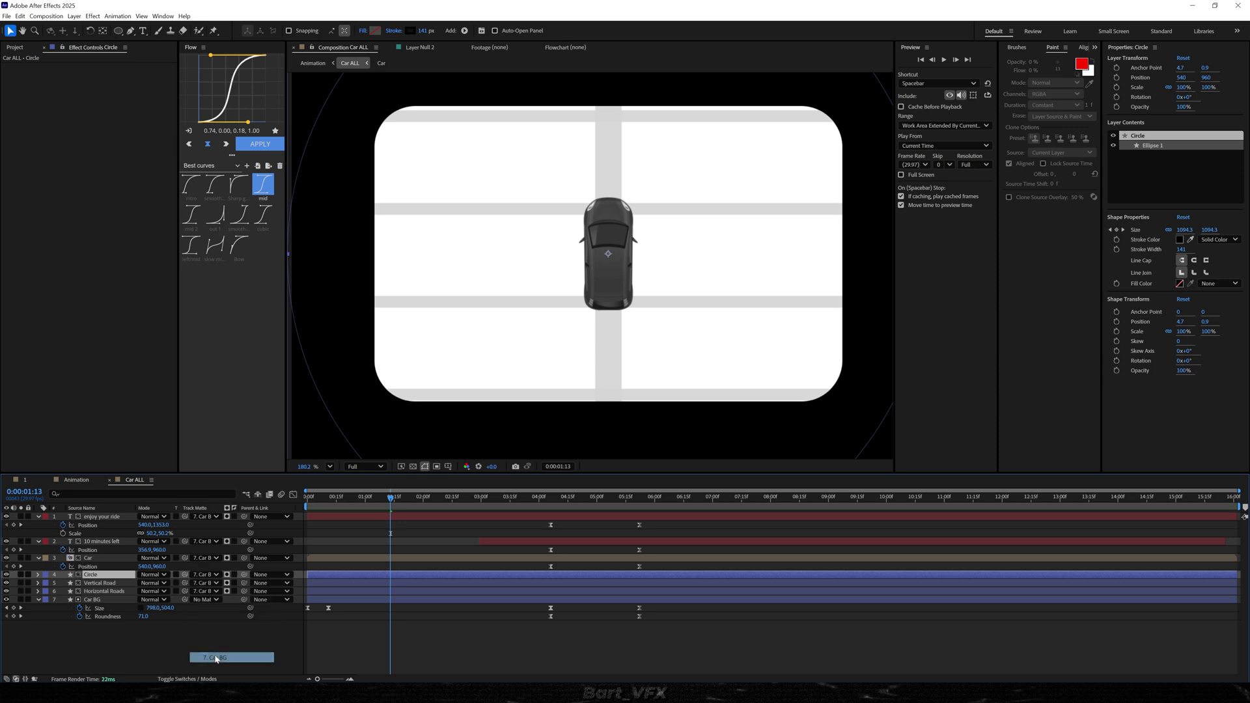
click(77, 480)
mouse_move(434, 499)
mouse_down()
mouse_move(432, 510)
mouse_move(455, 506)
mouse_up()
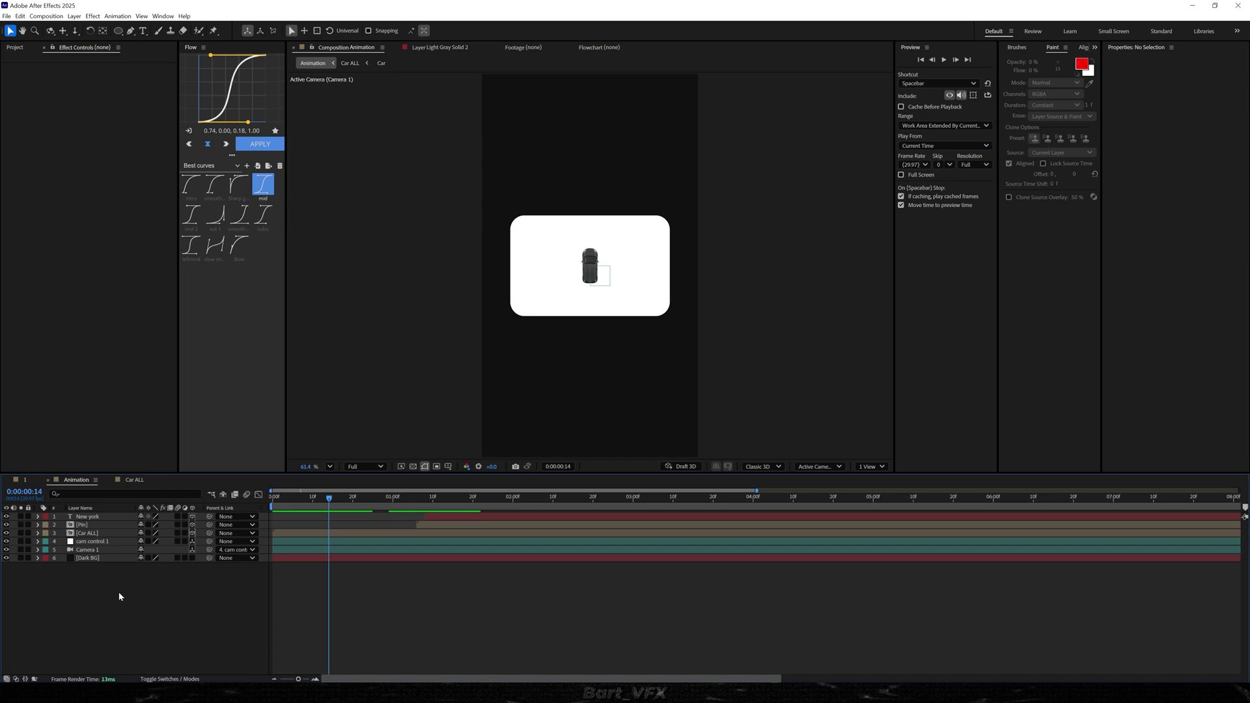
Create a full-frame solid named Bright BG in color B7B7B7 and place it directly above Dark BG
right_click(138, 591)
mouse_move(195, 486)
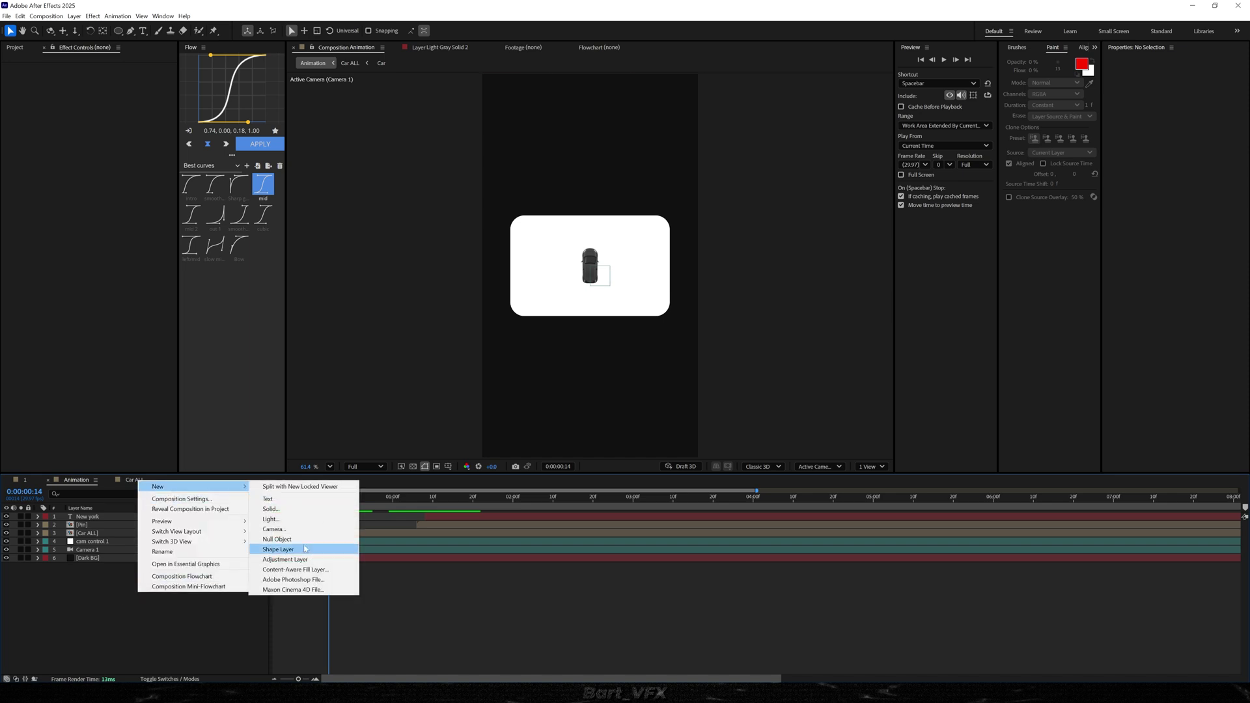
click(286, 509)
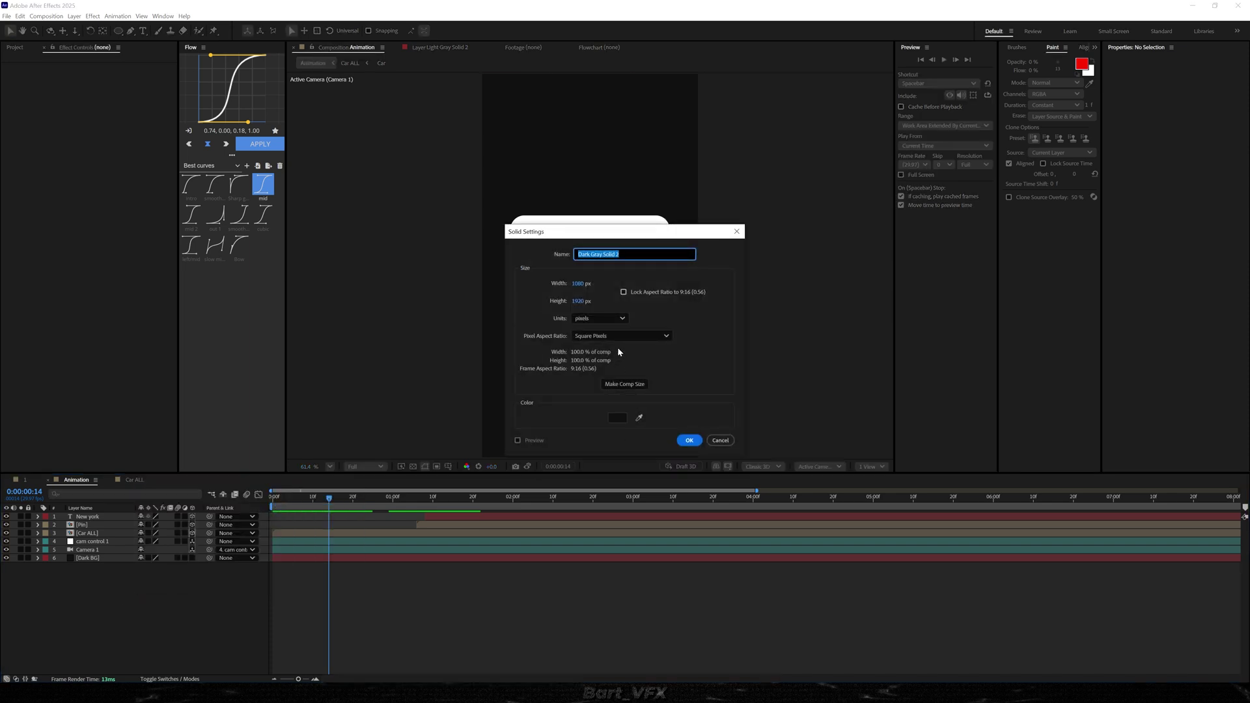
text(Bright BG)
click(617, 417)
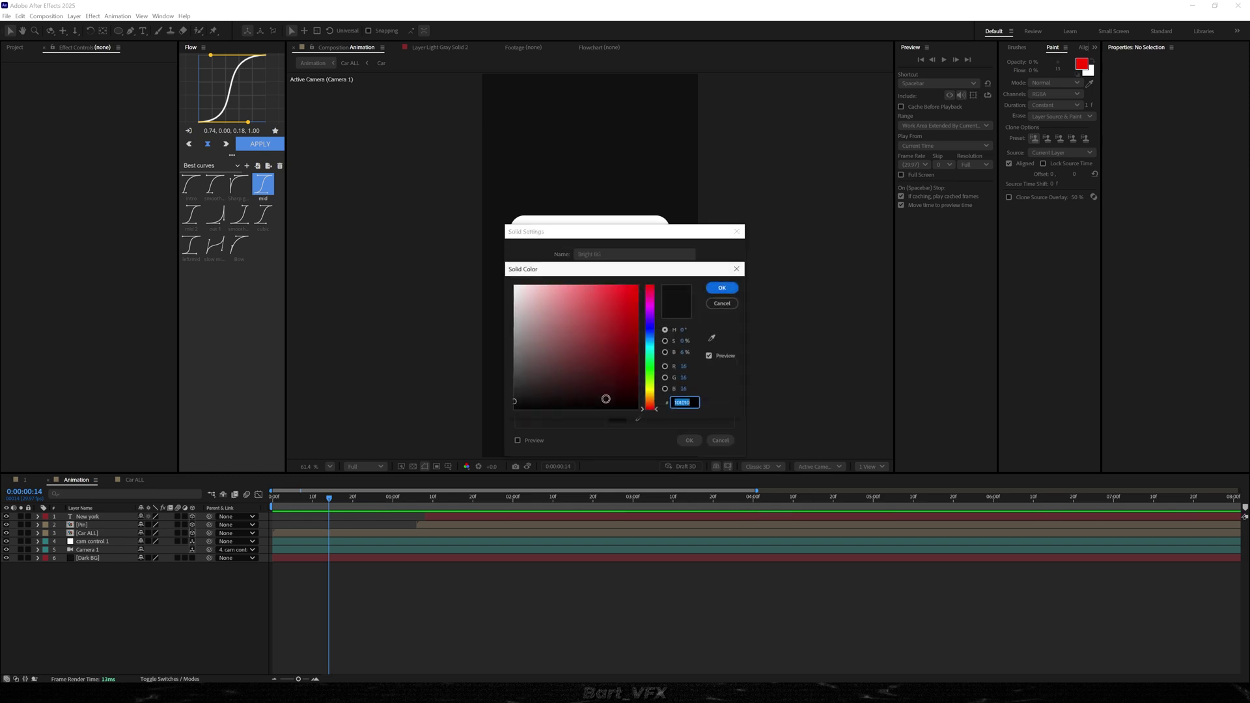
text(B7B7B7)
click(728, 287)
click(687, 440)
drag(91, 517, 96, 568)
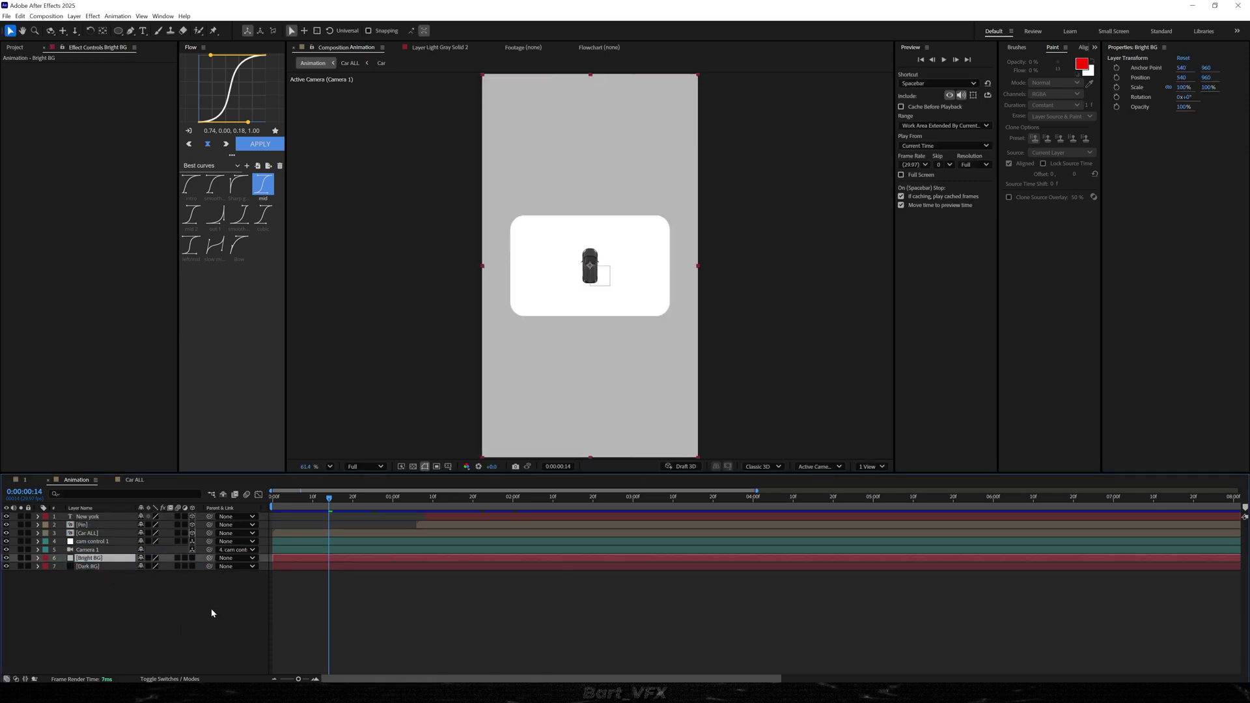
Keyframe Bright BG's opacity from 100% at 1:05 to 0% at 1:14 and preview the background fade
click(410, 509)
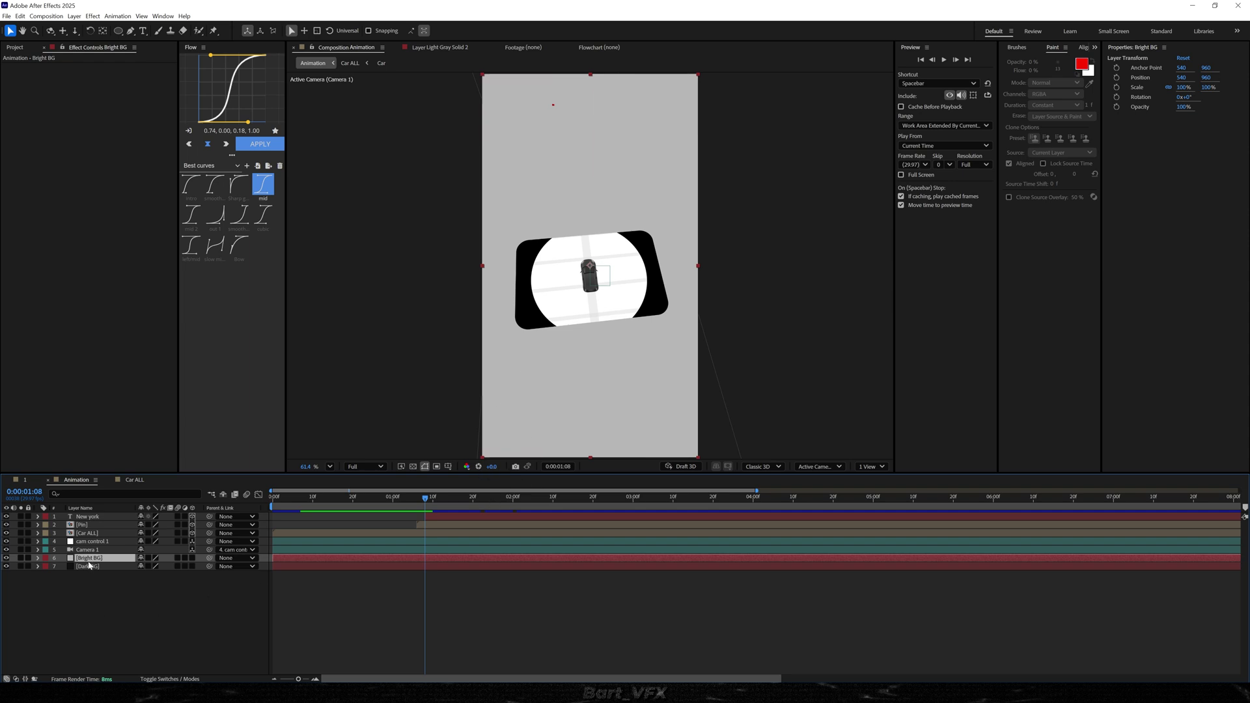
click(413, 498)
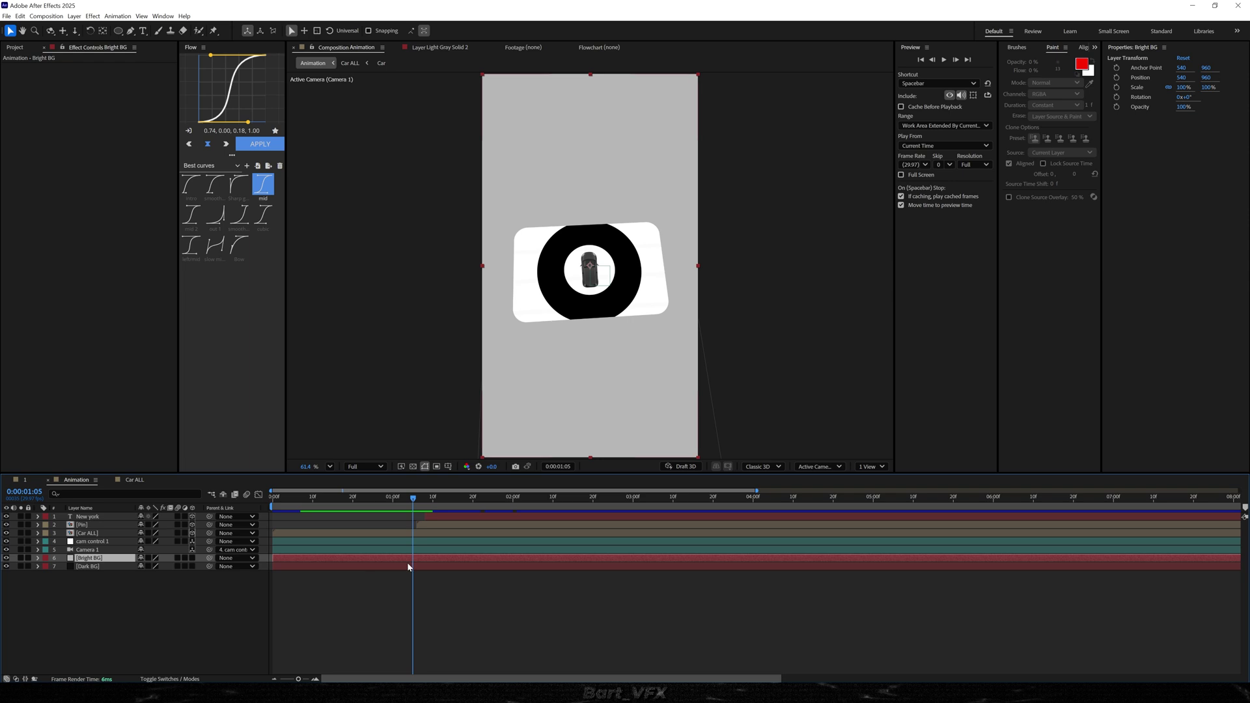
key(alt+shift+t)
drag(413, 498, 449, 496)
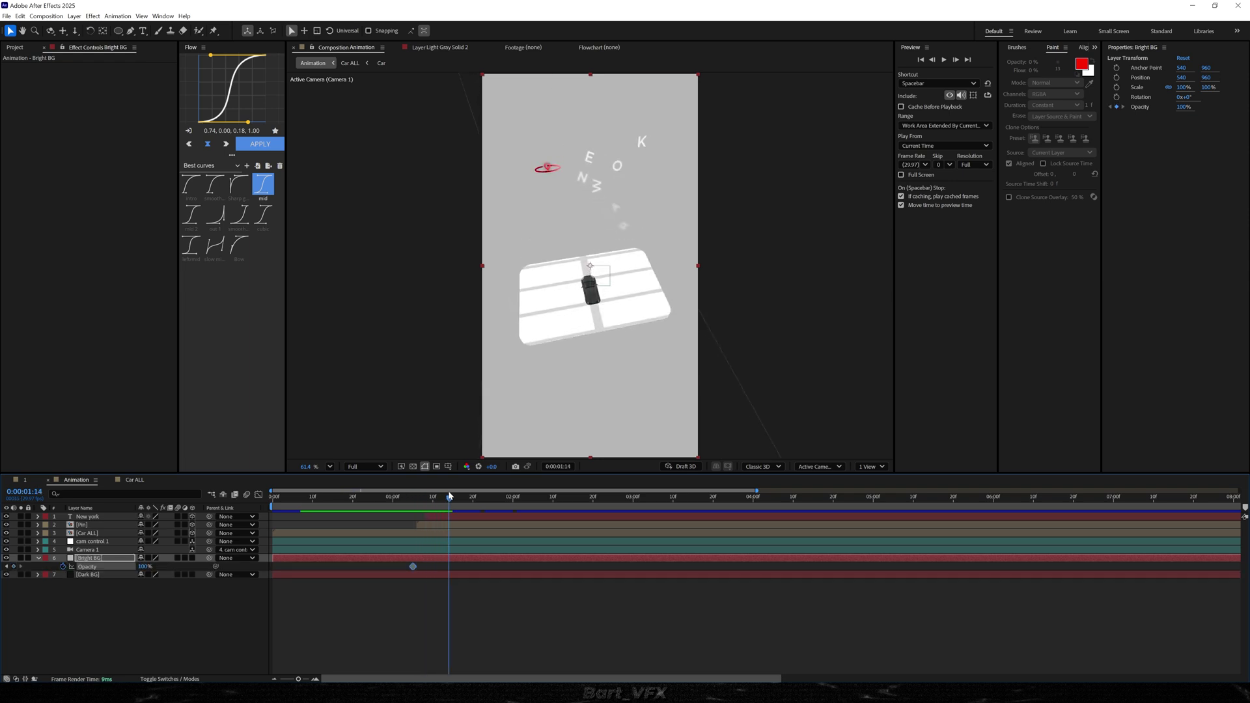
drag(145, 570, 59, 577)
key(space)
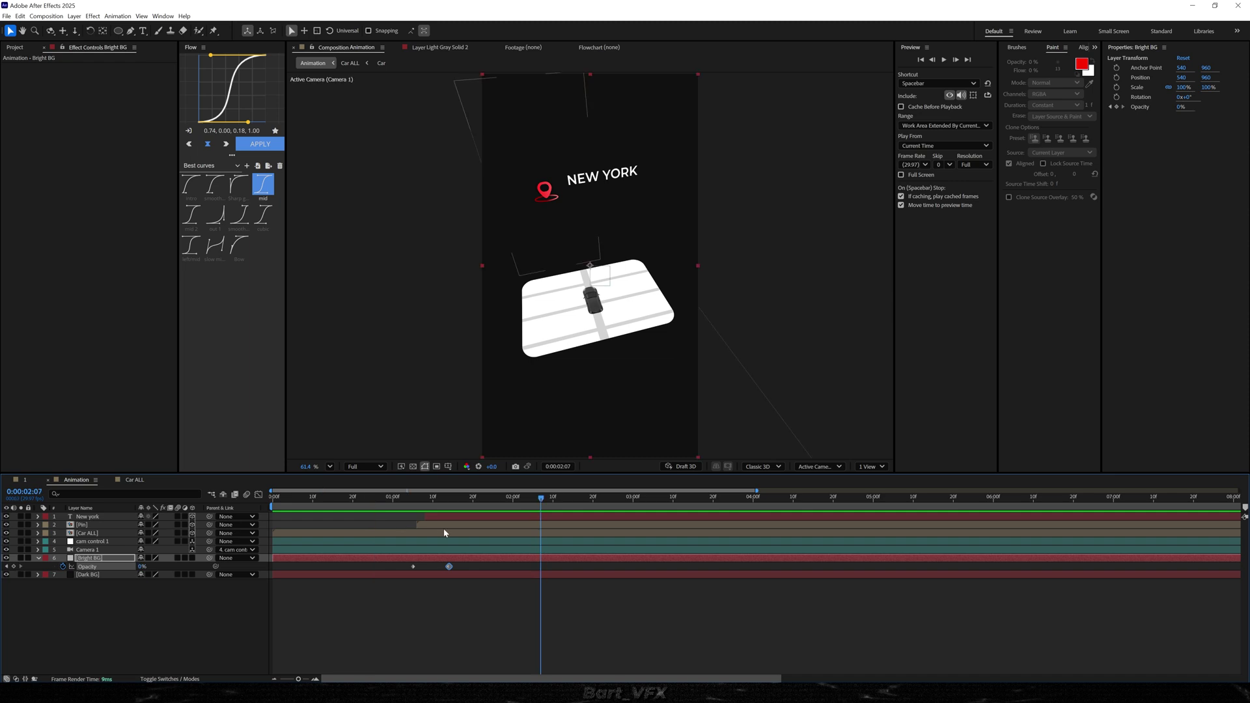
click(377, 497)
key(space)
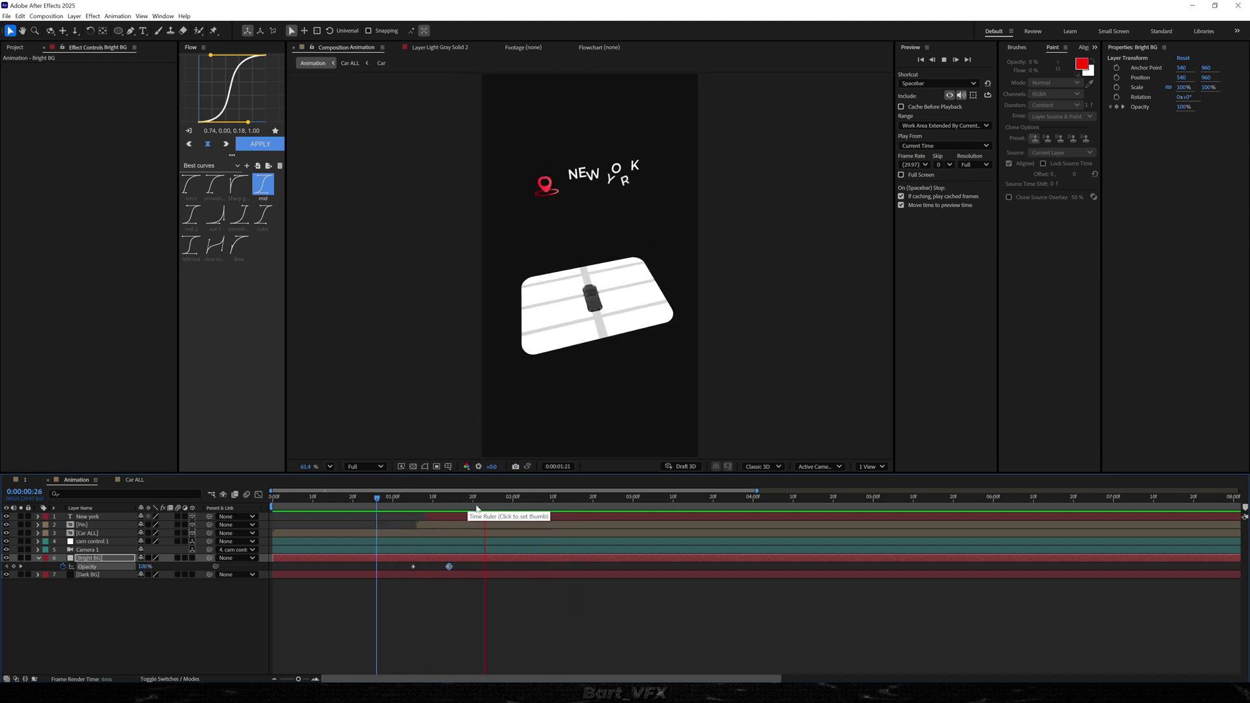
key(space)
key(space)
Copy Bright BG's two opacity keyframes to 3:13 and time-reverse the pasted pair
drag(465, 563, 407, 573)
key(ctrl+c)
key(ctrl+v)
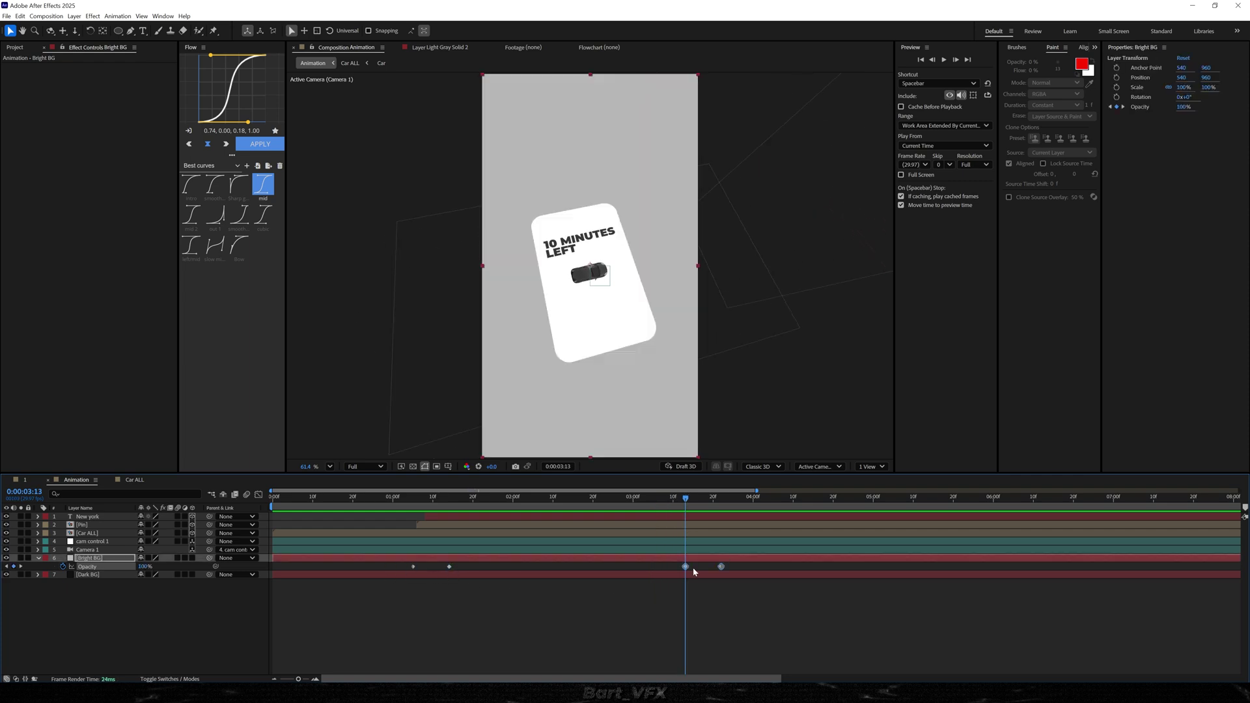
right_click(685, 567)
mouse_move(698, 564)
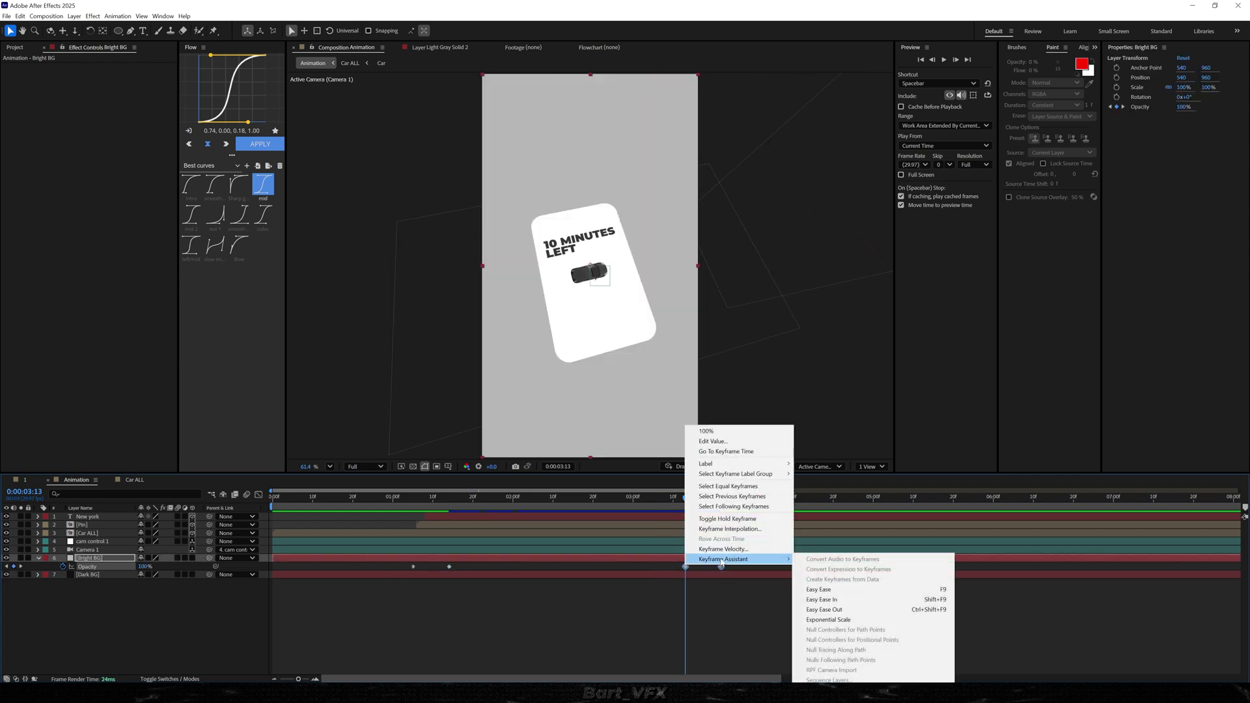
click(805, 678)
Move the reversed opacity keyframes to start at about 3:01 and preview the background change through the ending transition
drag(685, 567, 637, 574)
key(space)
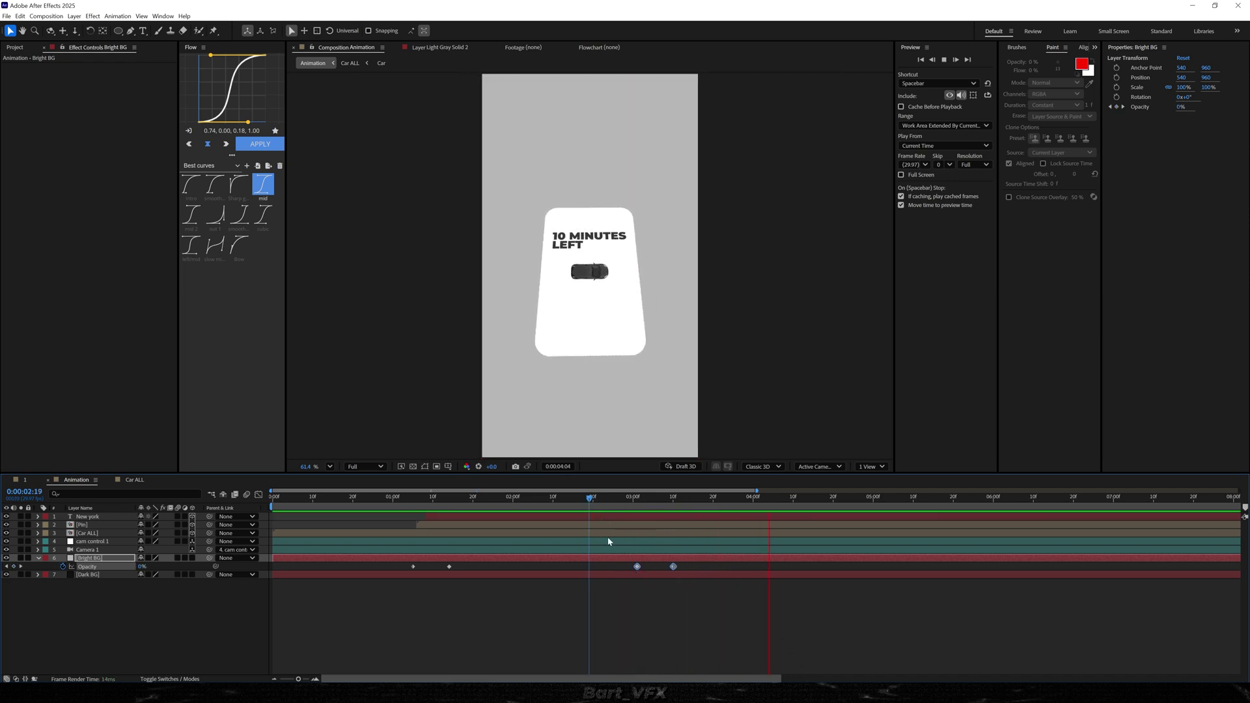
key(space)
drag(803, 500, 818, 503)
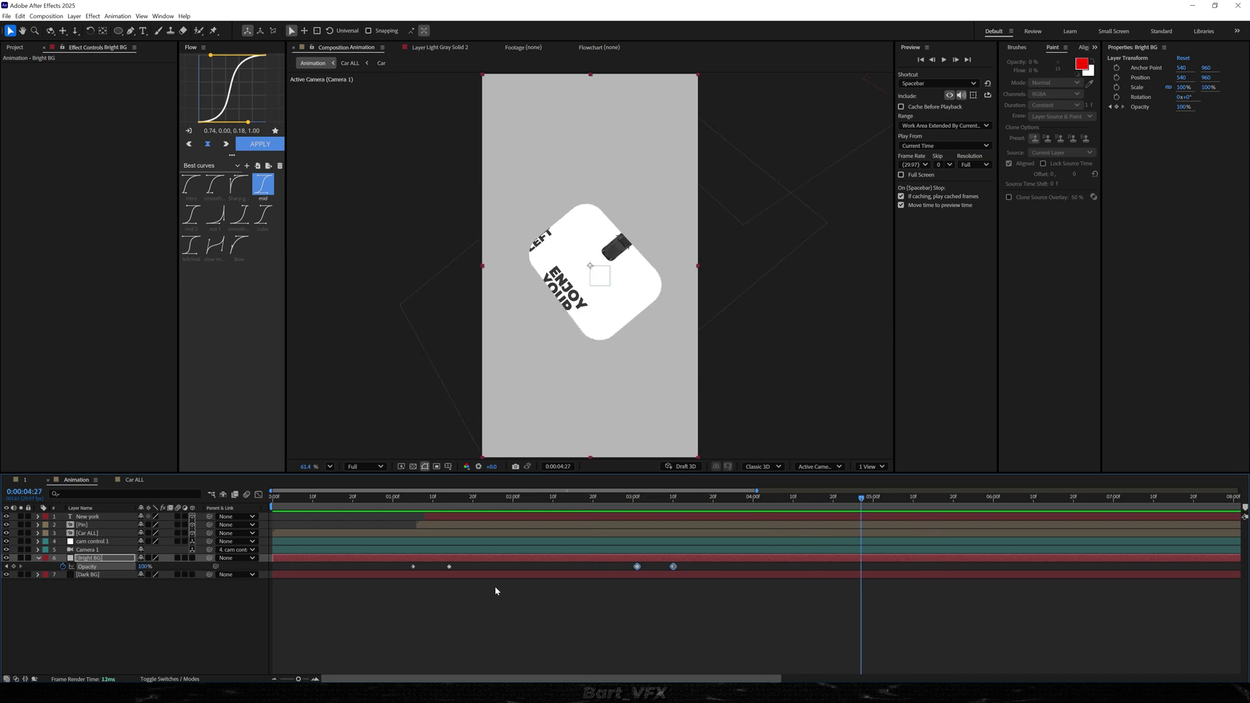
drag(383, 562, 462, 573)
drag(865, 500, 819, 501)
key(space)
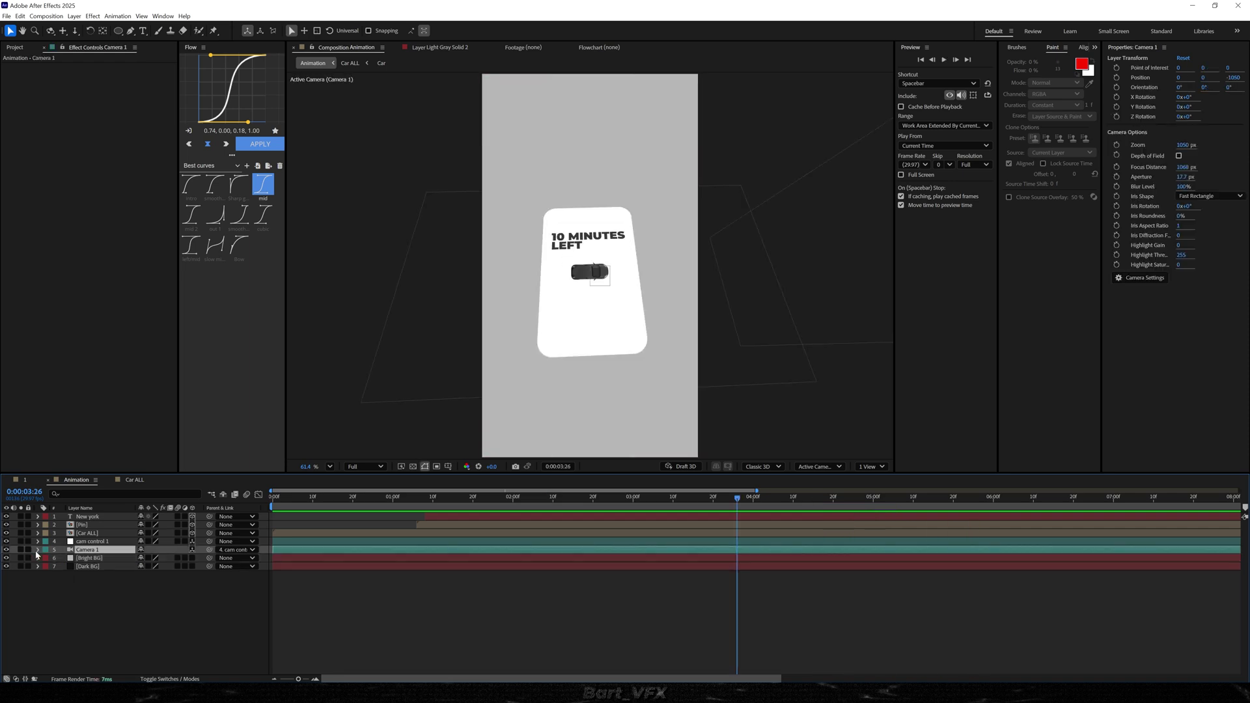
Add the expression wiggle(1,12) to Camera 1's Point of Interest and preview the animation from the start
click(37, 550)
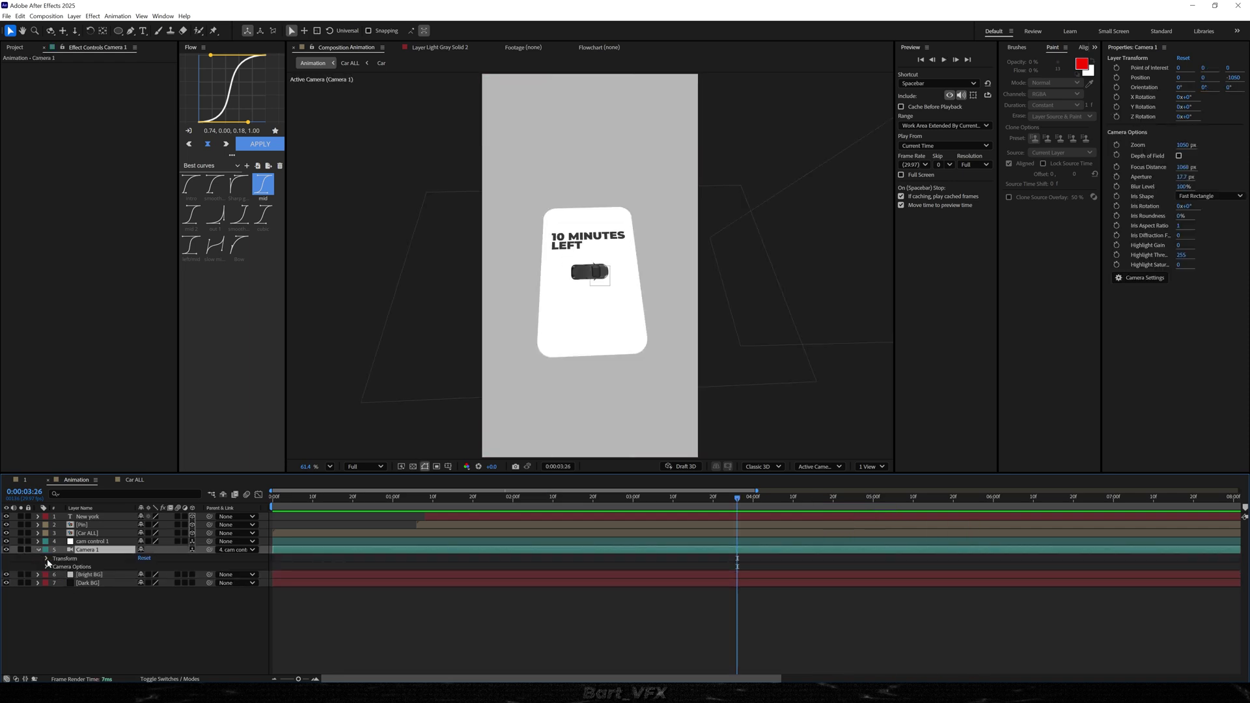
click(46, 559)
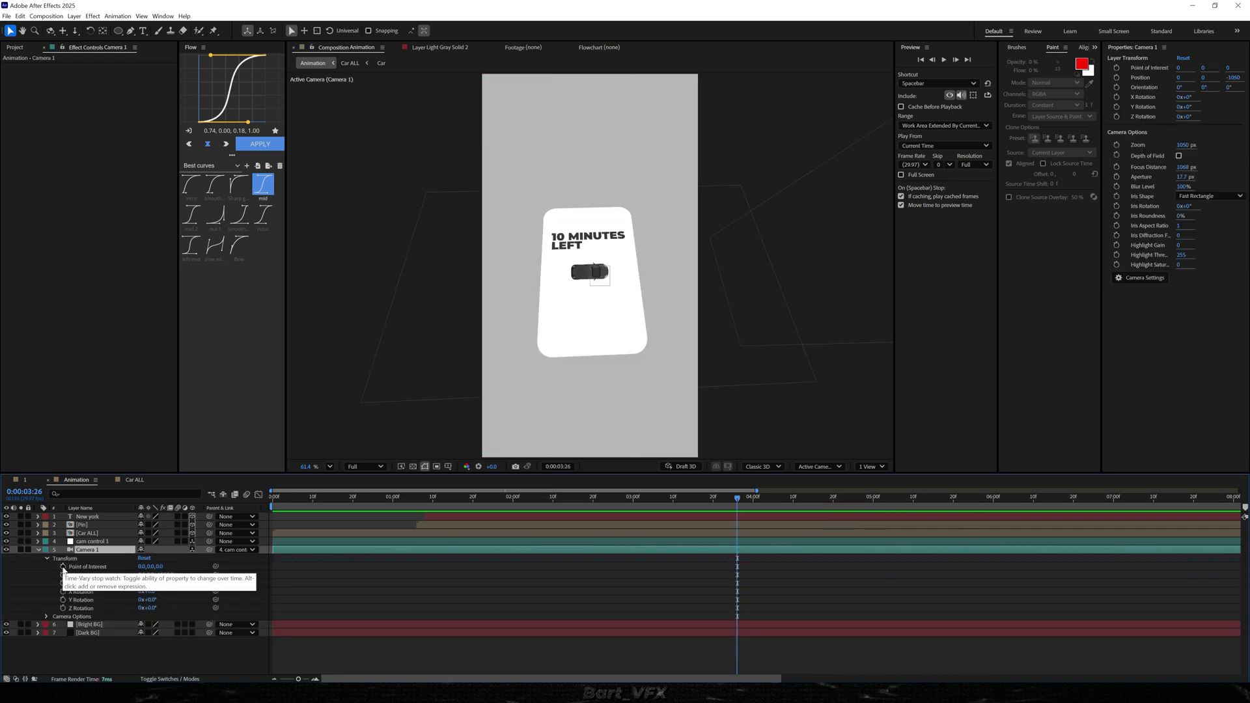
alt+click(63, 567)
text(wiggle())
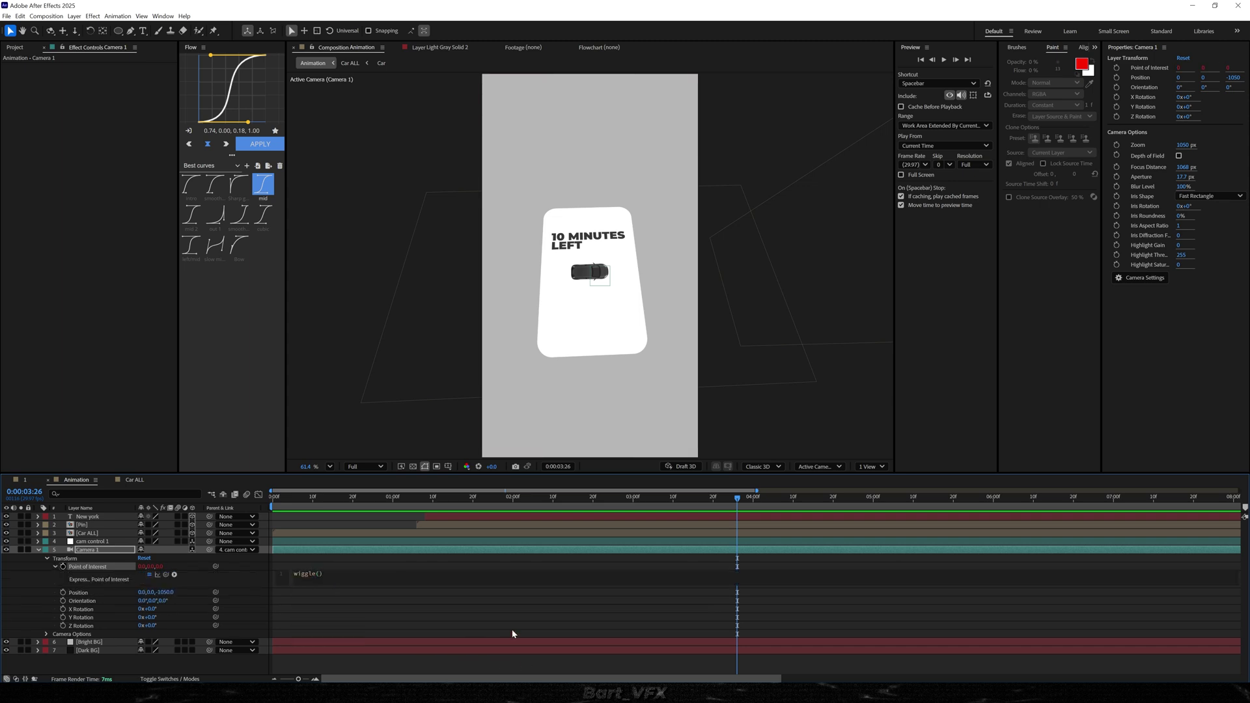
text(1,12)
click(382, 628)
drag(367, 496, 272, 491)
key(space)
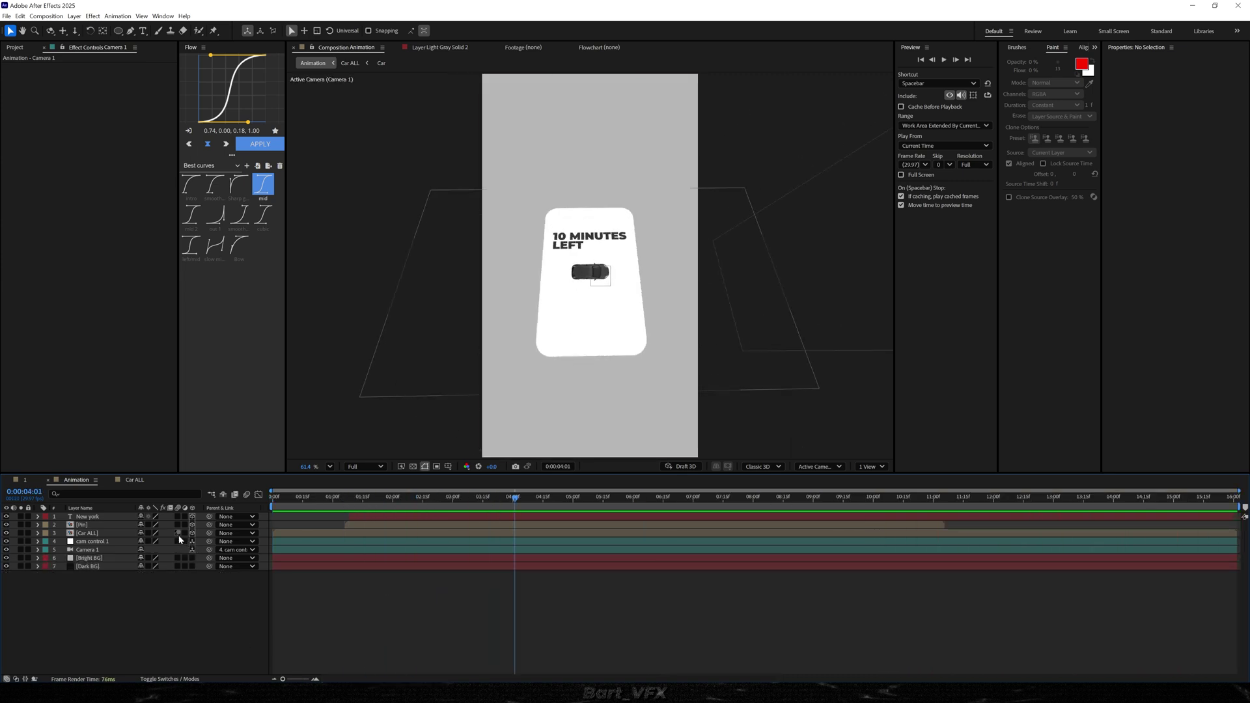
Enable motion blur on the layers inside Car ALL and return to the Animation composition
double_click(87, 533)
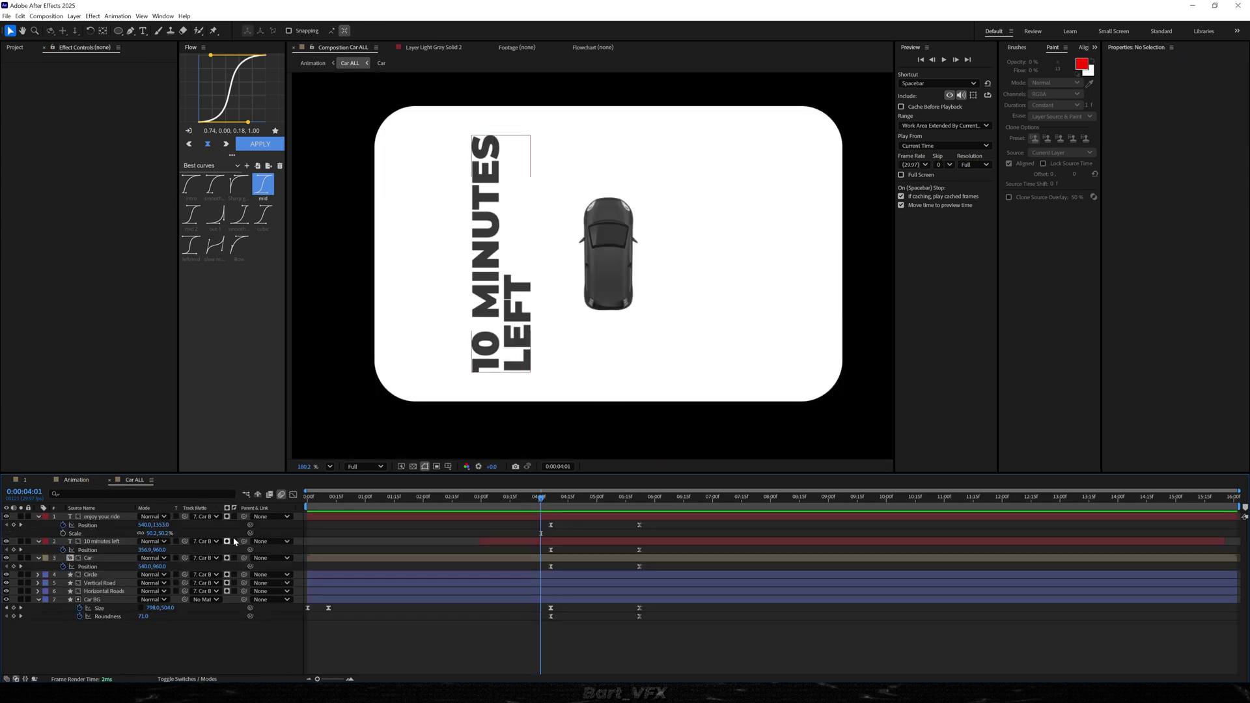
key(F4)
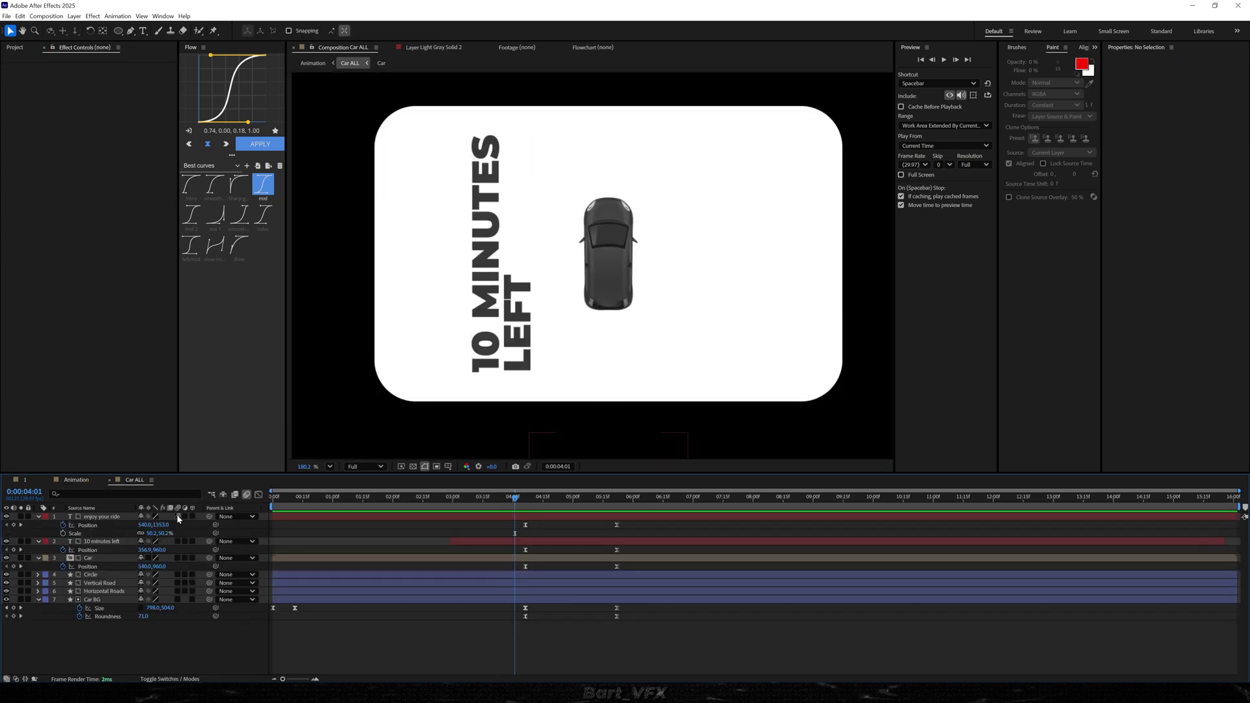
key(Tab)
click(116, 646)
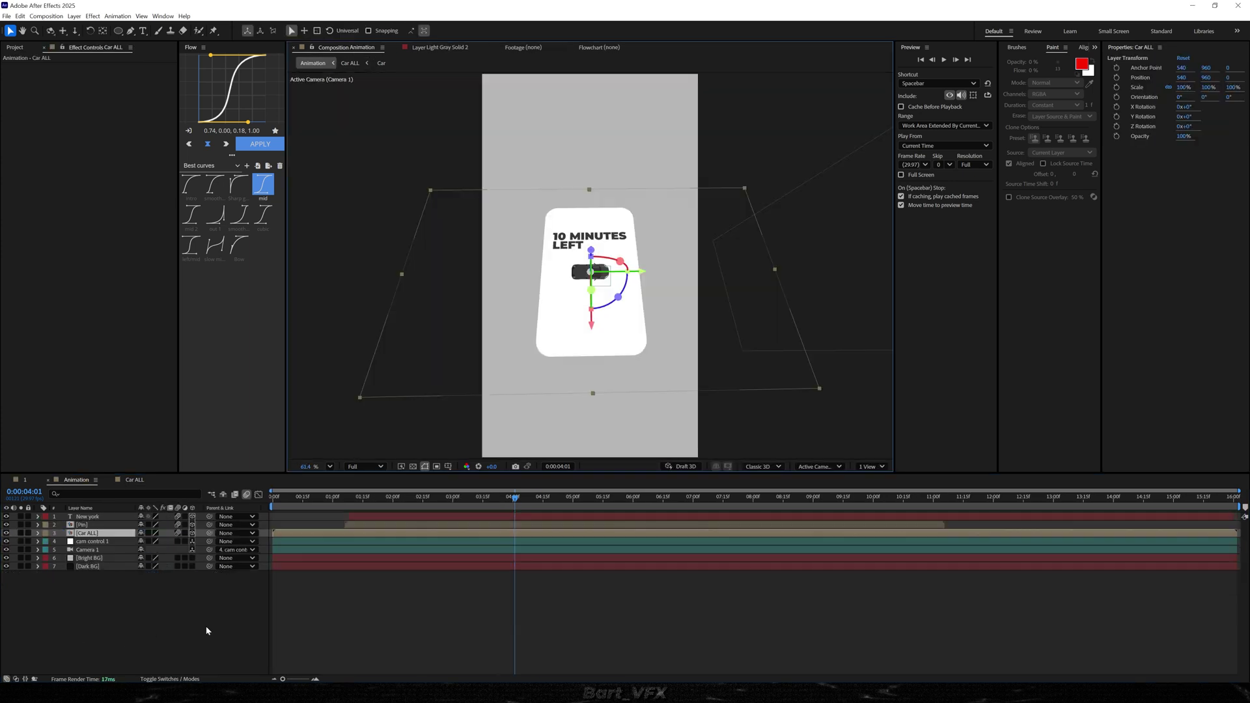